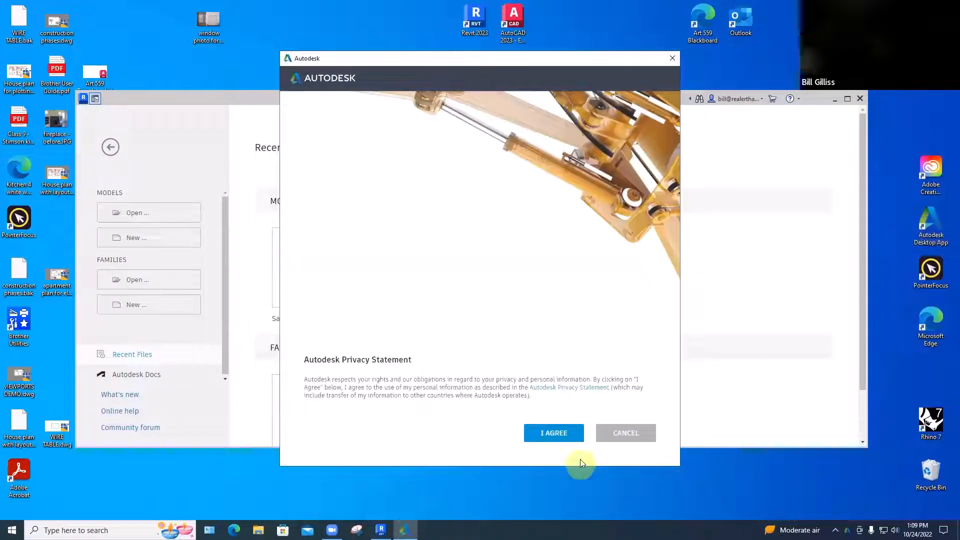
Accept the Autodesk privacy statement and acknowledge the data collection notice
left_click(555, 433)
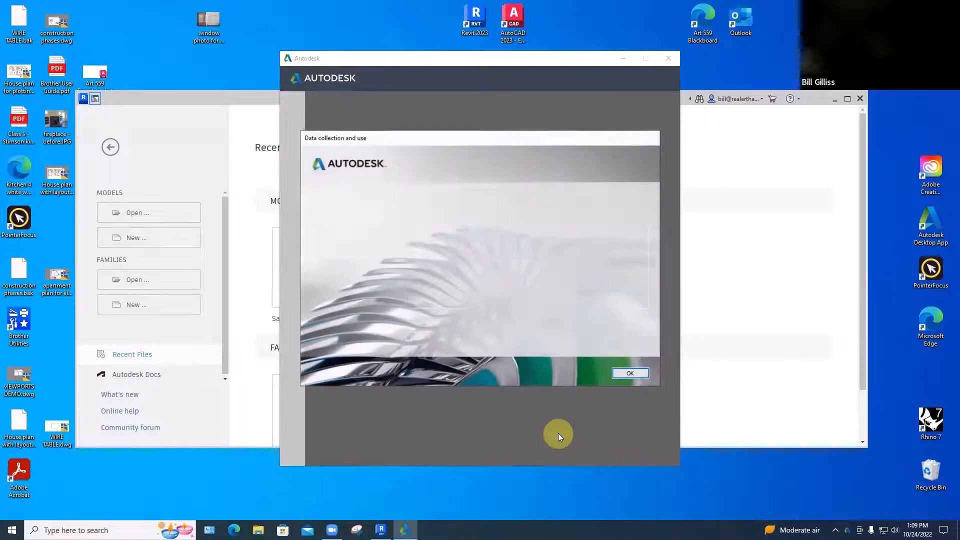
left_click(630, 373)
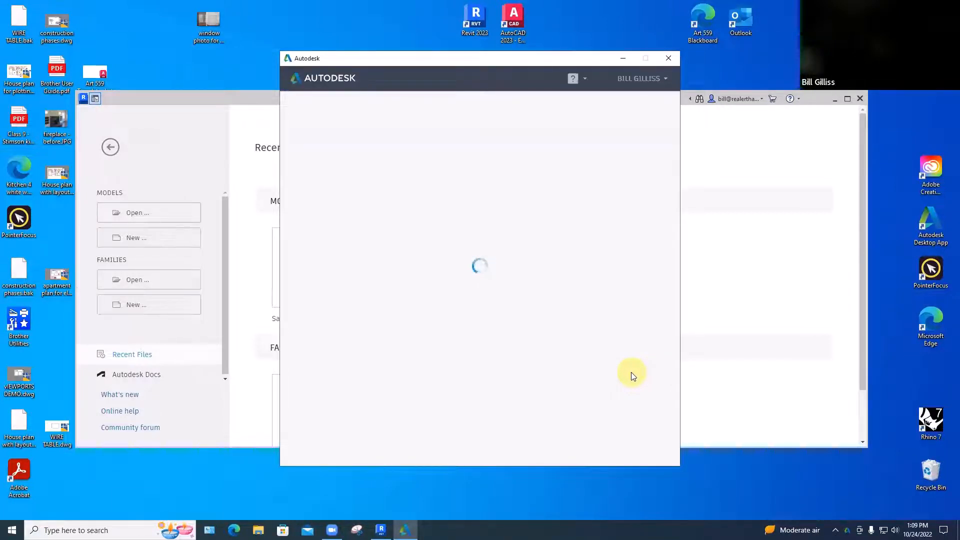
left_click(570, 244)
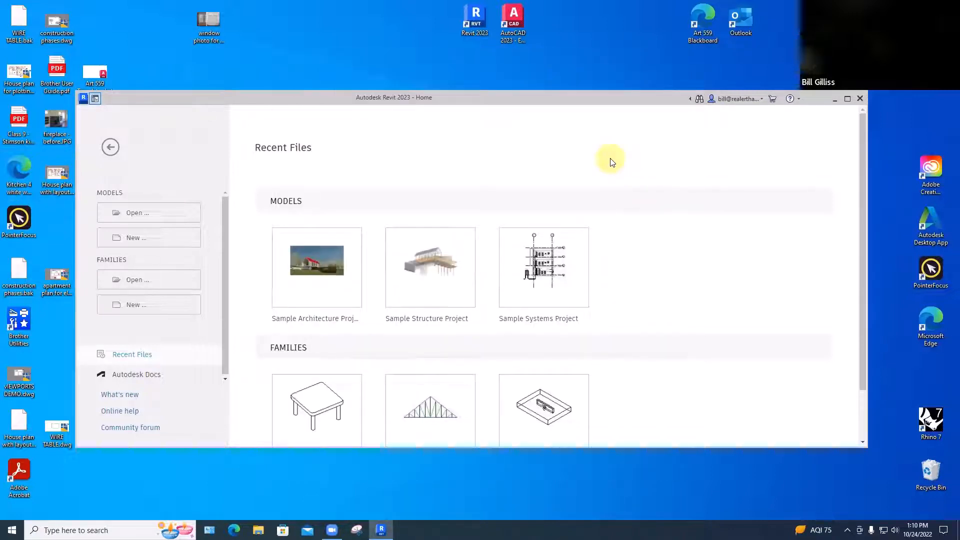
Look at the Essential Skills Videos help page for Revit and close the browser window
left_click(799, 100)
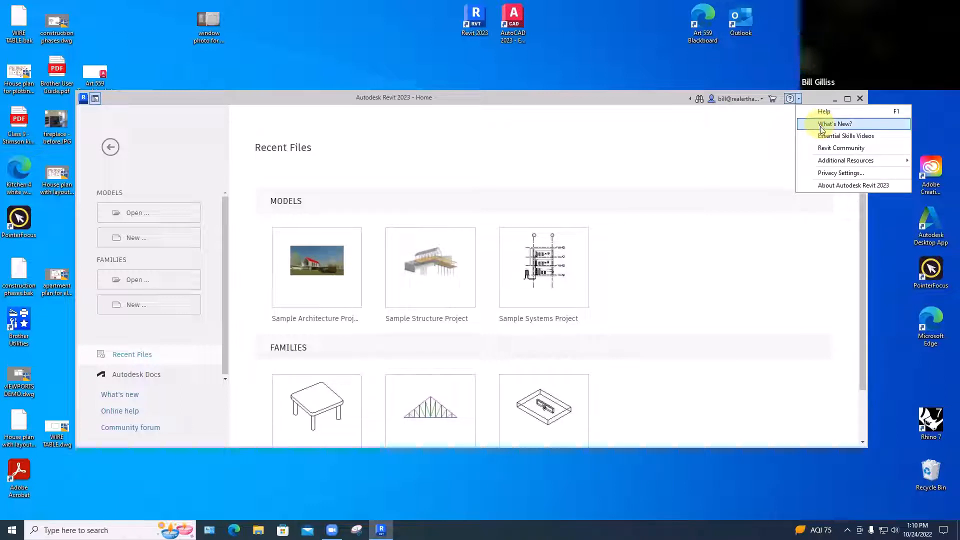
left_click(820, 137)
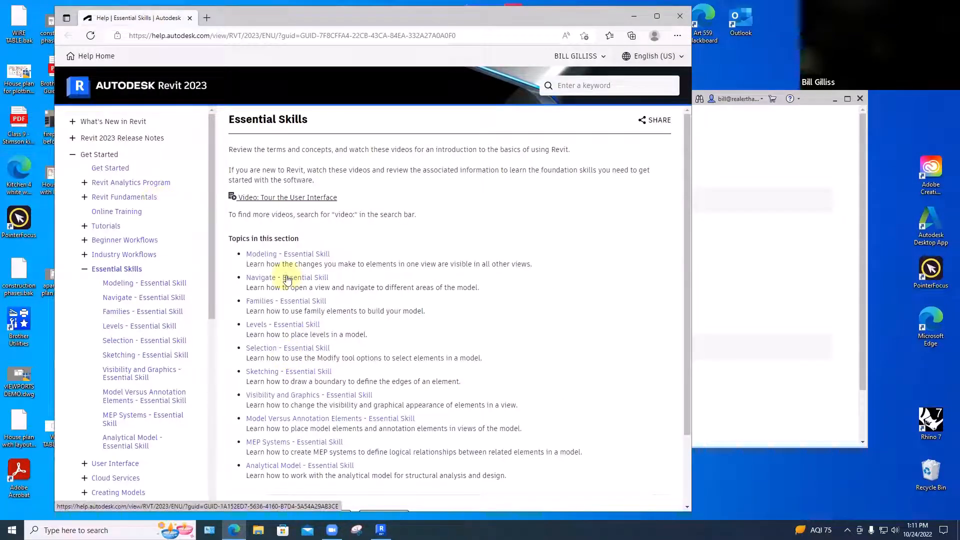
left_click(683, 15)
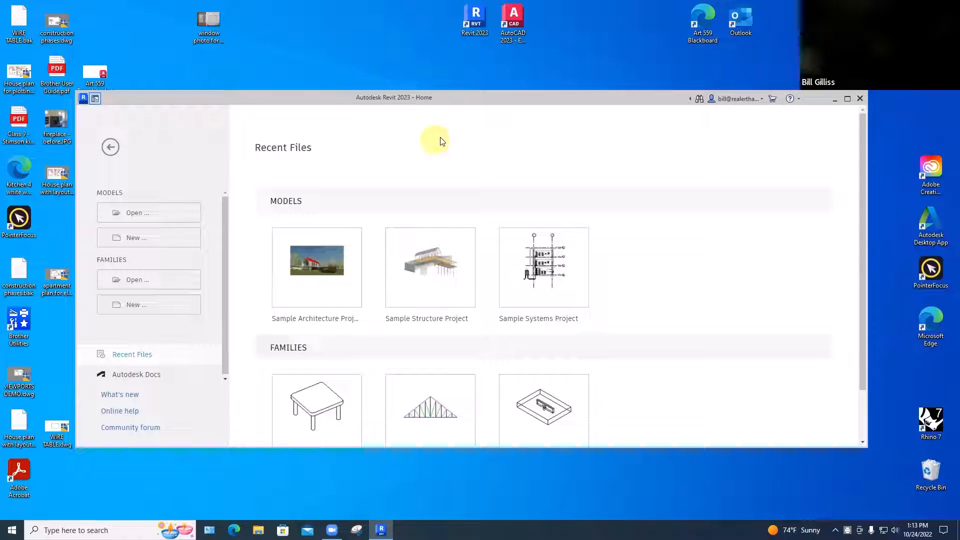
Open the Sample Architecture Project in a maximized window and show the house in its {3D} view
left_click(847, 99)
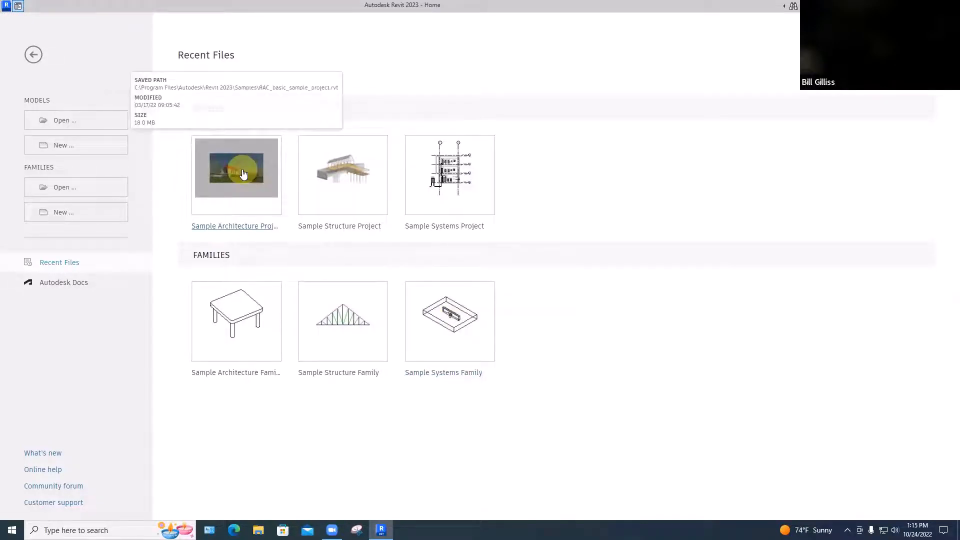
left_click(243, 173)
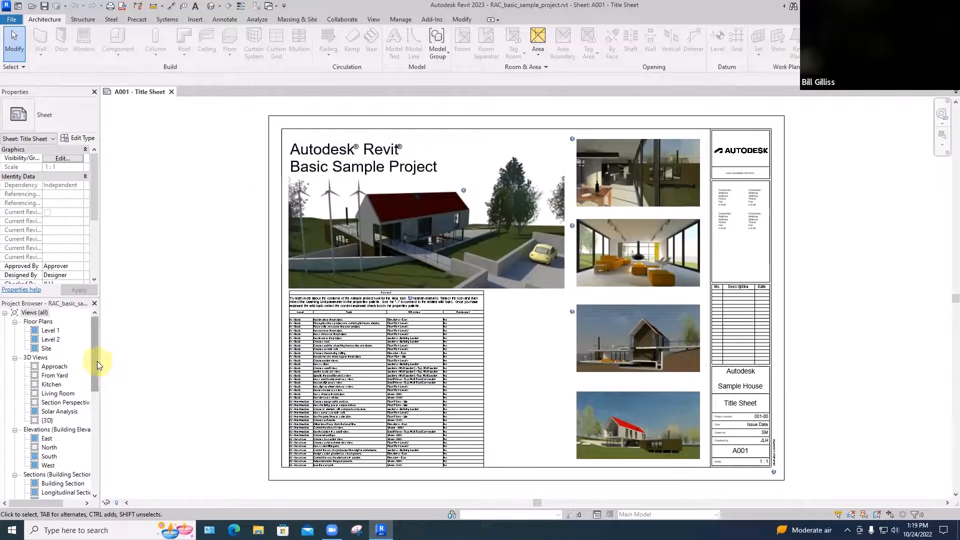
double_click(42, 420)
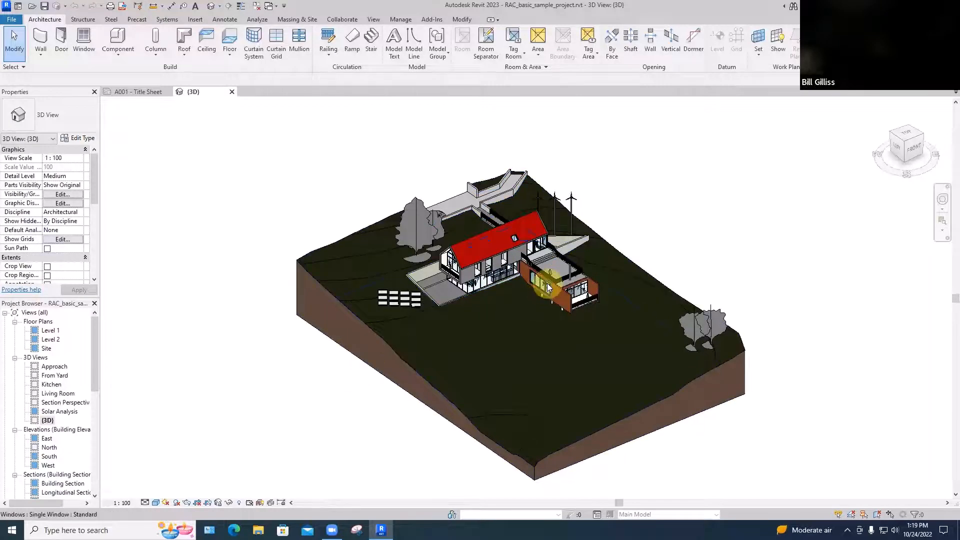
scroll(545, 285, "up", 4)
scroll(547, 286, "up", 2)
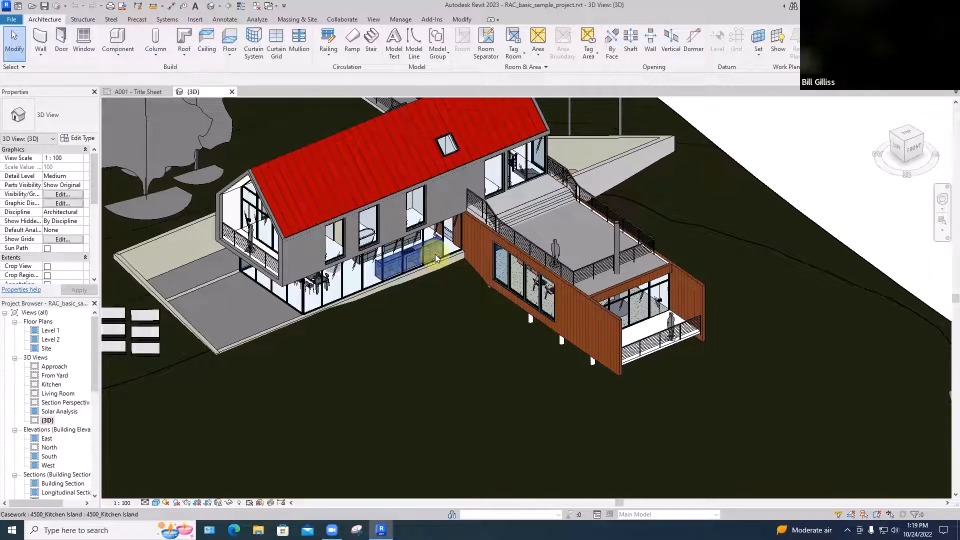
Open the Level 1 floor plan, then close the 3D and title sheet views so only the plan remains open
double_click(54, 332)
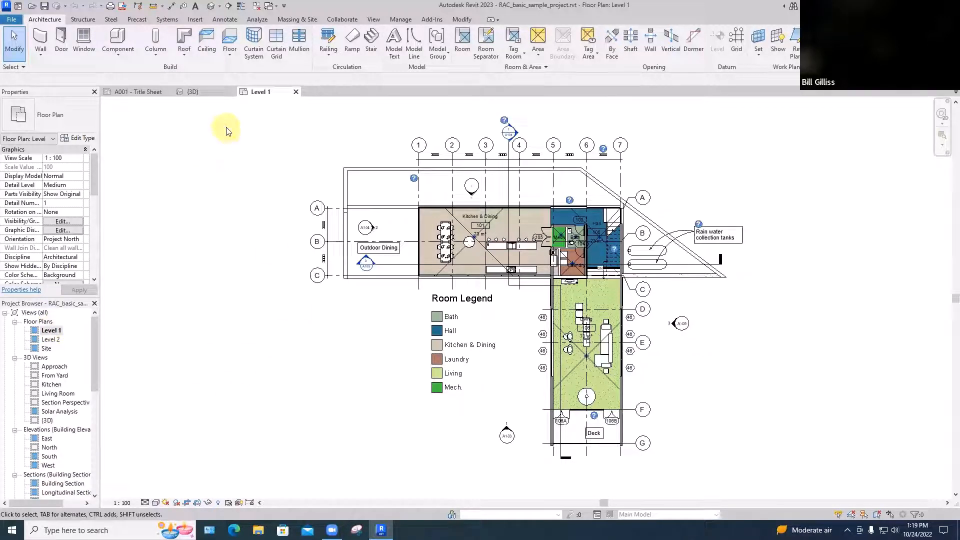
key("w")
key("t")
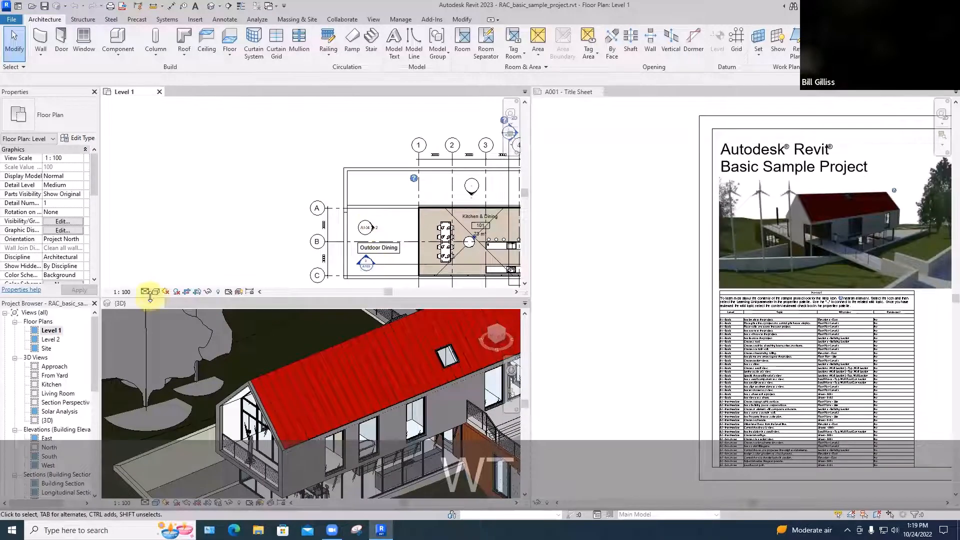
left_click(272, 303)
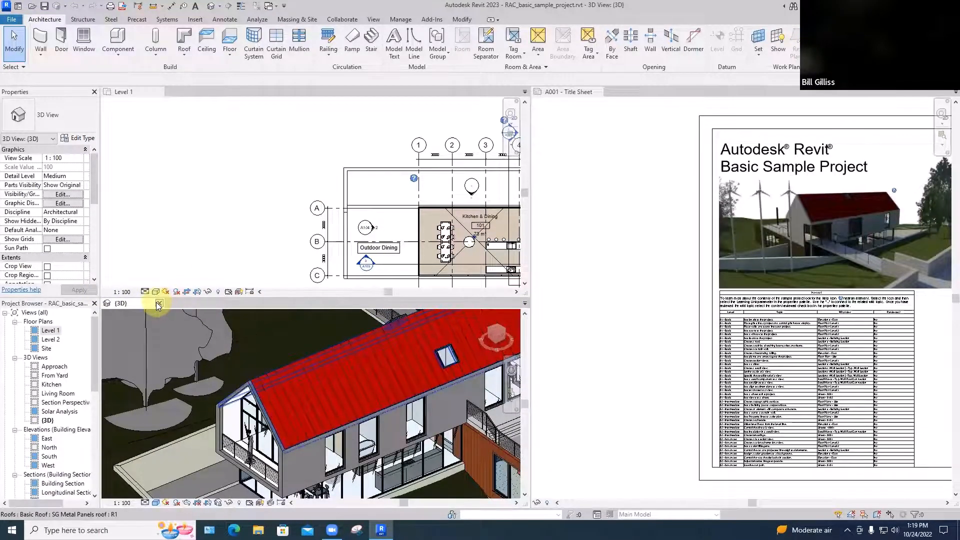
left_click(158, 303)
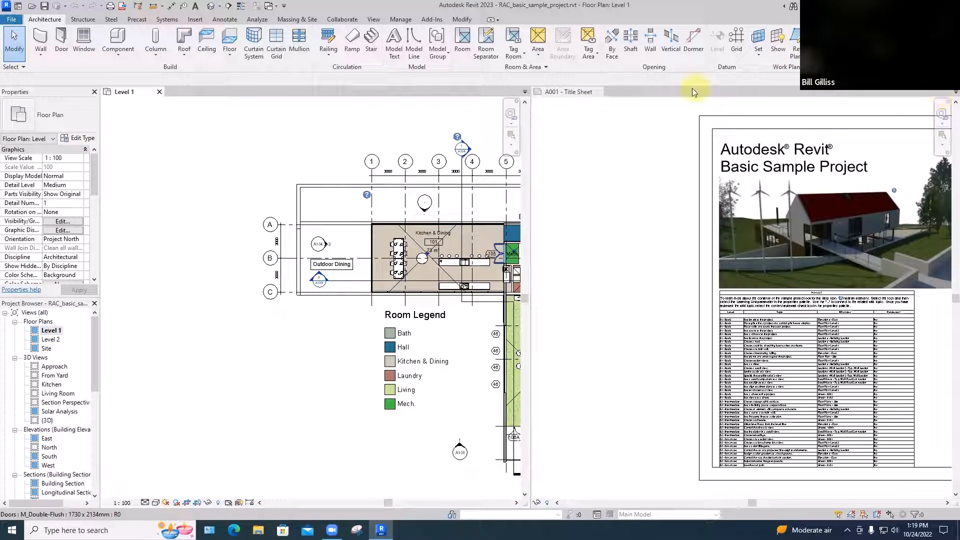
left_click(600, 92)
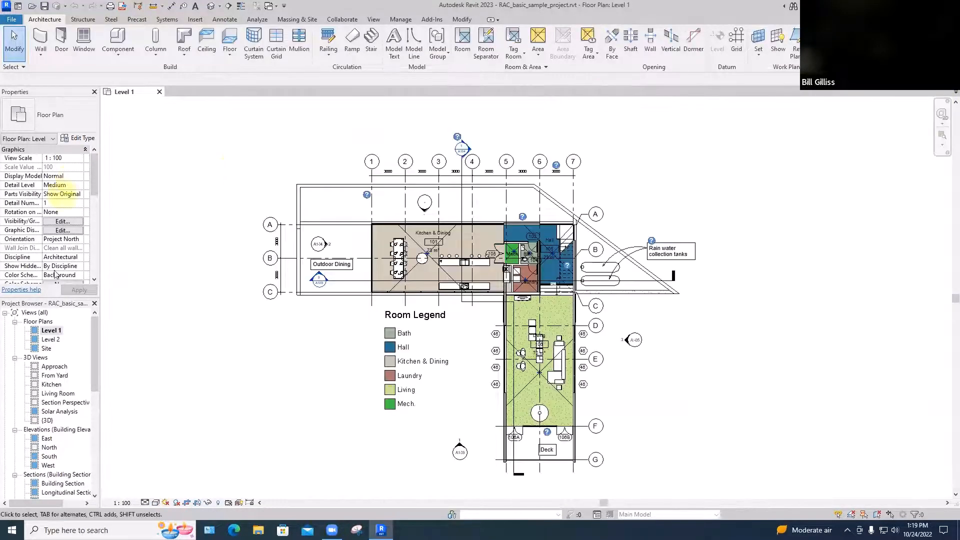
Reopen the {3D} view and tile it beside the Level 1 floor plan, with both views zoomed to fit
left_click(35, 421)
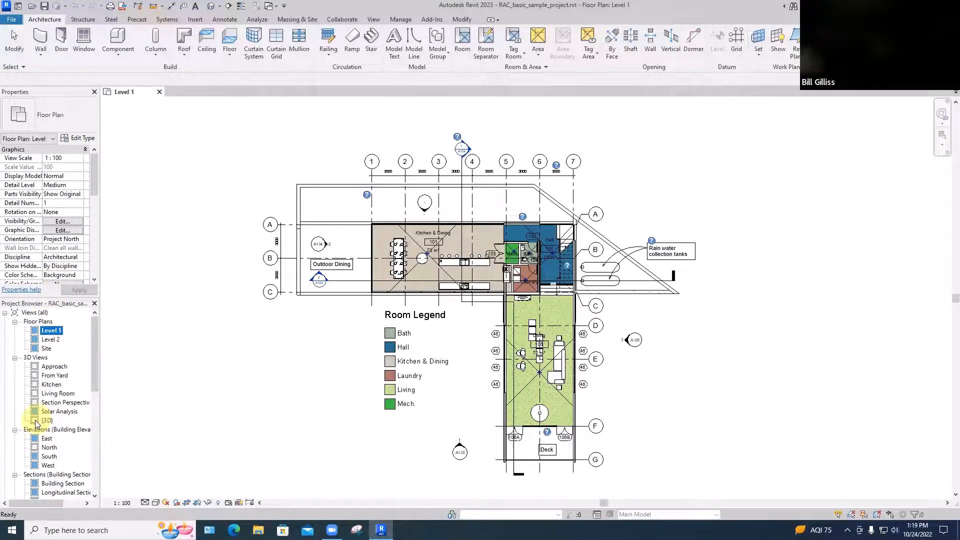
double_click(35, 421)
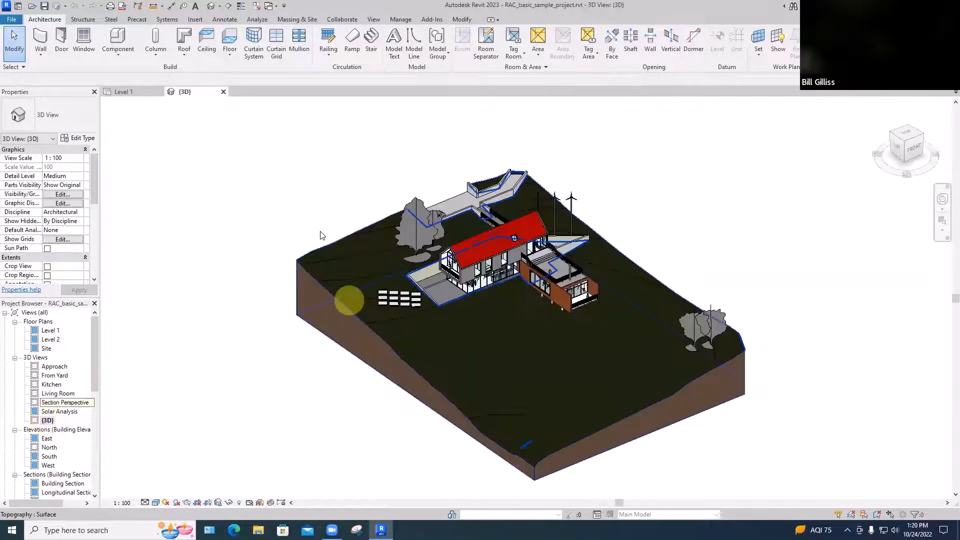
left_click(307, 222)
key("w")
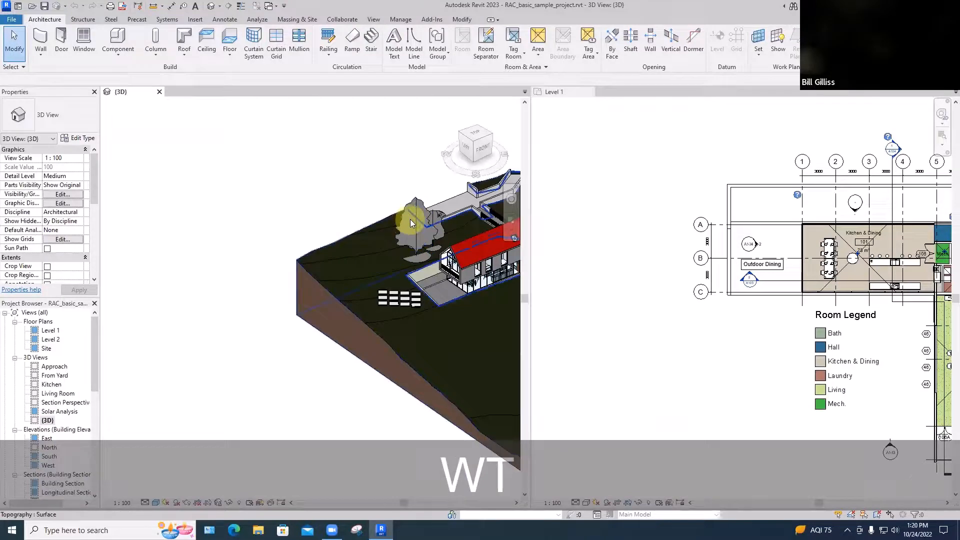
key("z")
key("a")
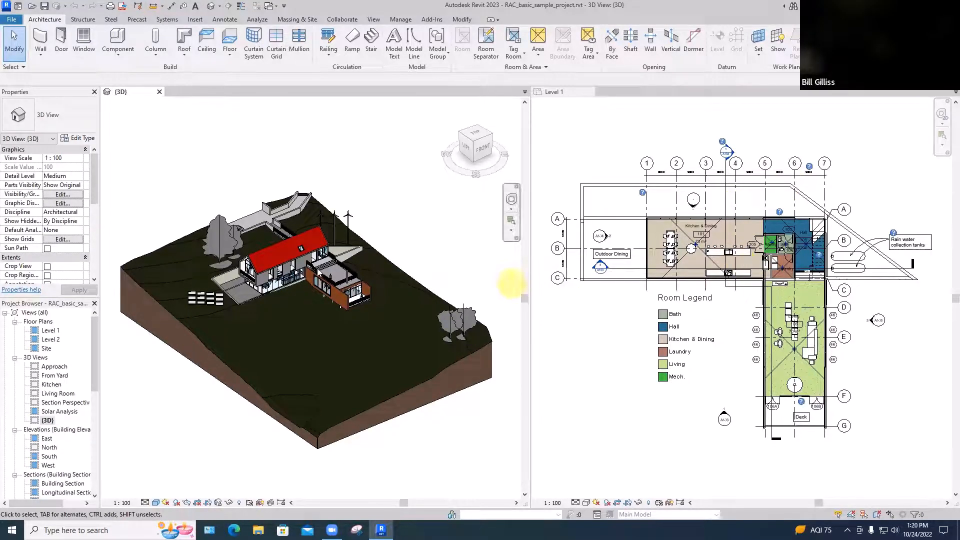
Select the hanging fireplace in the 3D view and nudge it toward the deck in the Level 1 plan
scroll(349, 295, "up", 5)
scroll(348, 295, "up", 3)
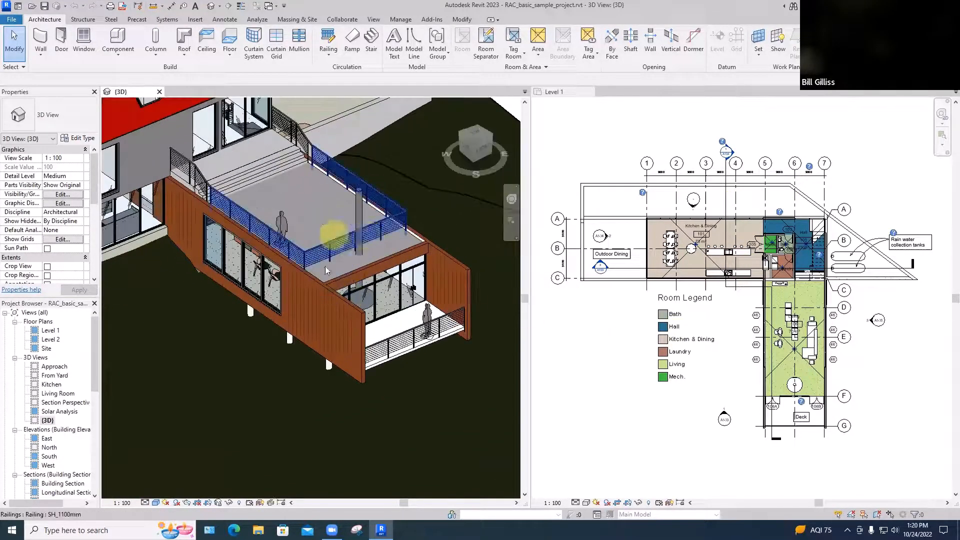
left_click(368, 306)
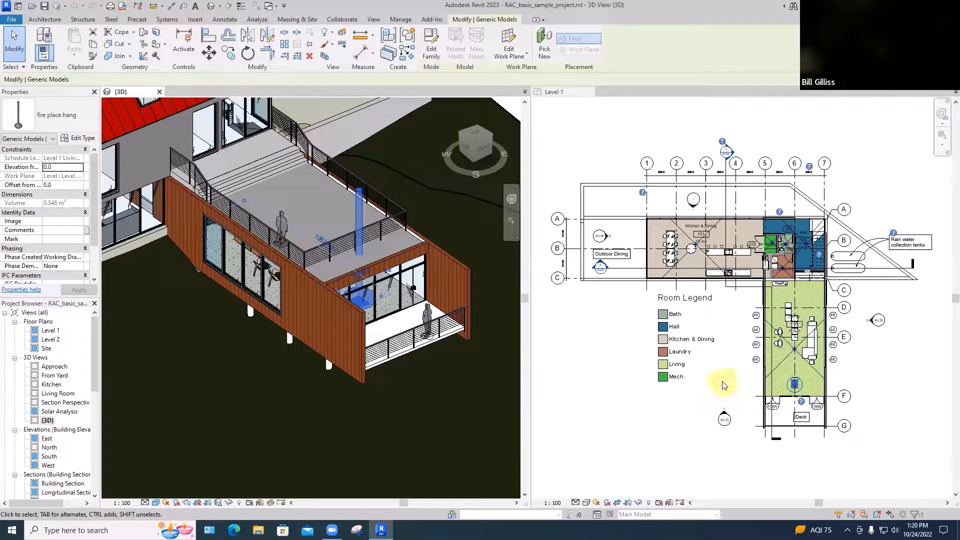
left_click(723, 385)
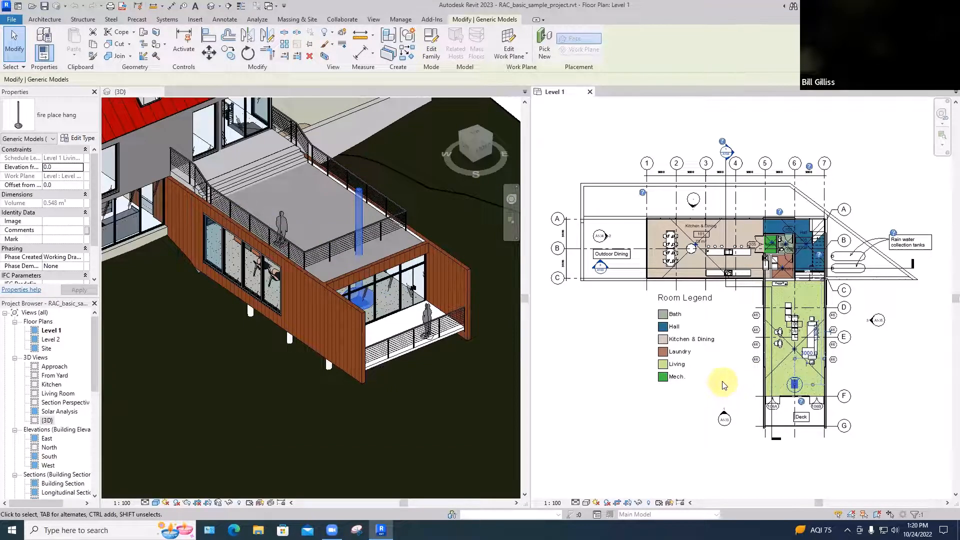
key("Down")
key("Down")
key("Down")
key("Down")
key("Down")
key("Down")
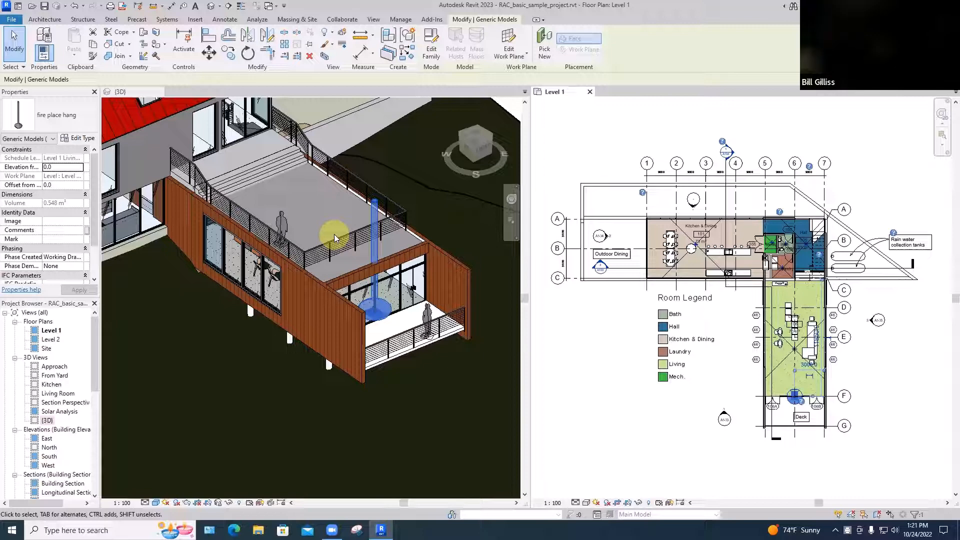
Place a Single Window of type Standard in the wood-clad side wall of the living wing near the deck
left_click(44, 19)
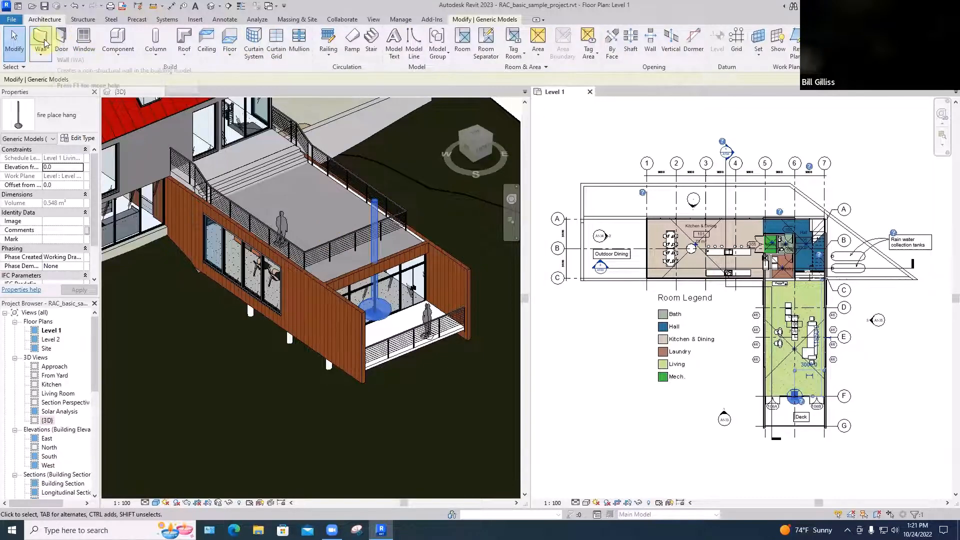
left_click(84, 45)
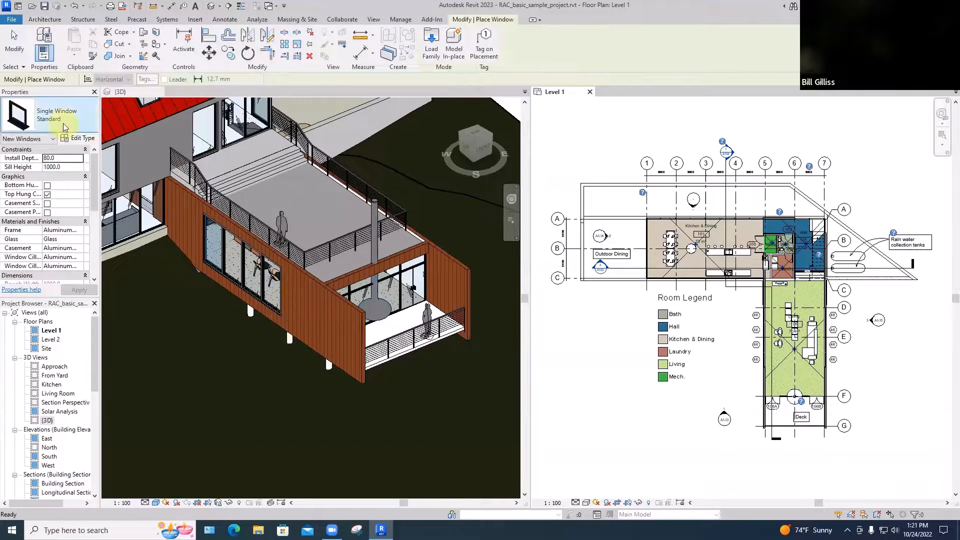
left_click(324, 314)
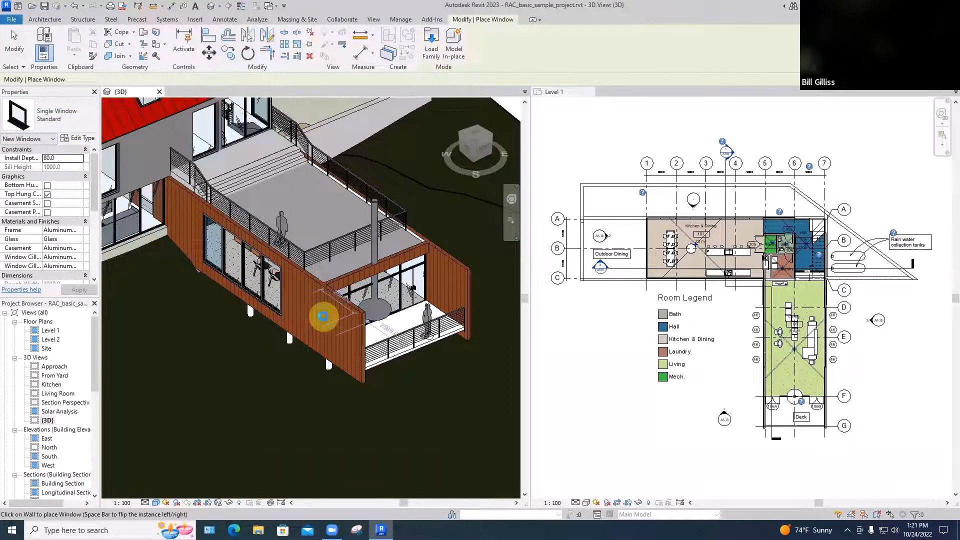
left_click(324, 316)
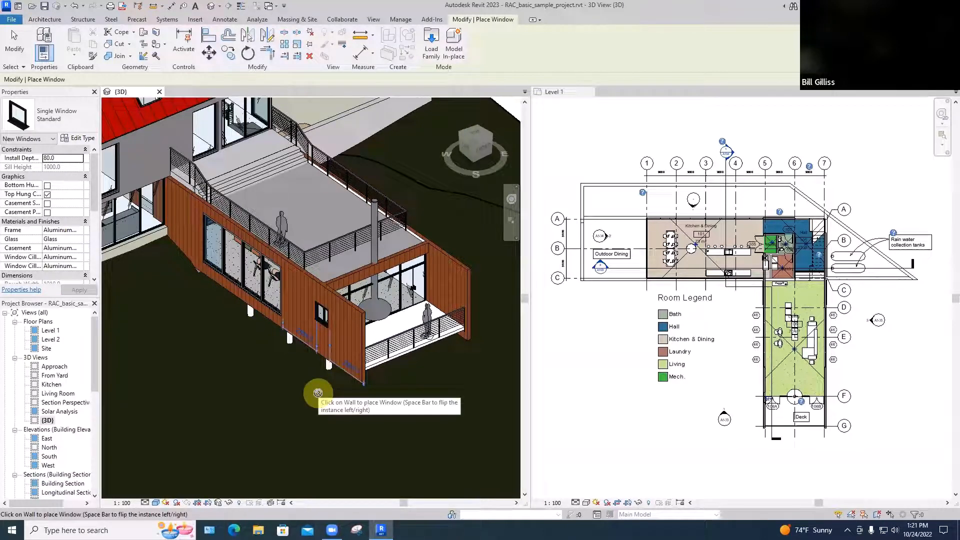
scroll(781, 378, "up", 6)
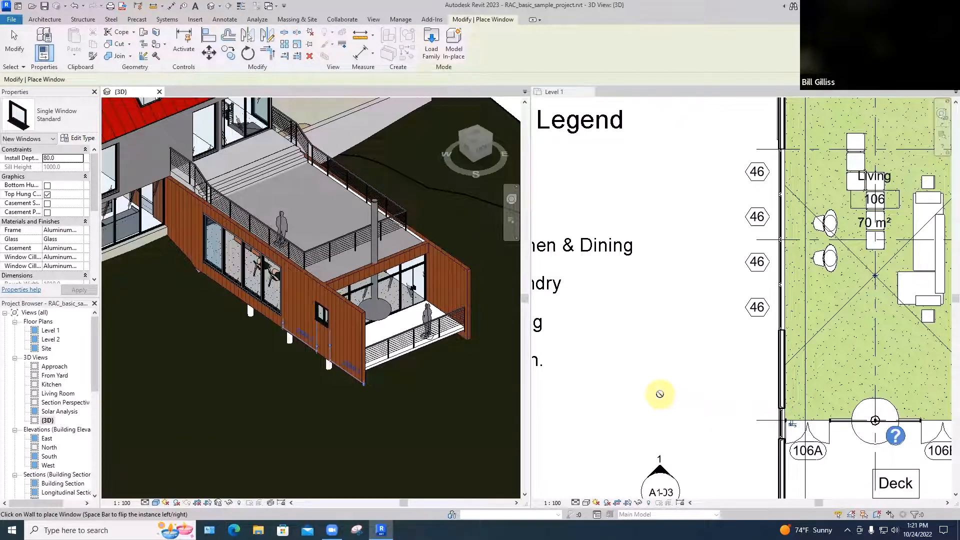
scroll(661, 394, "down", 4)
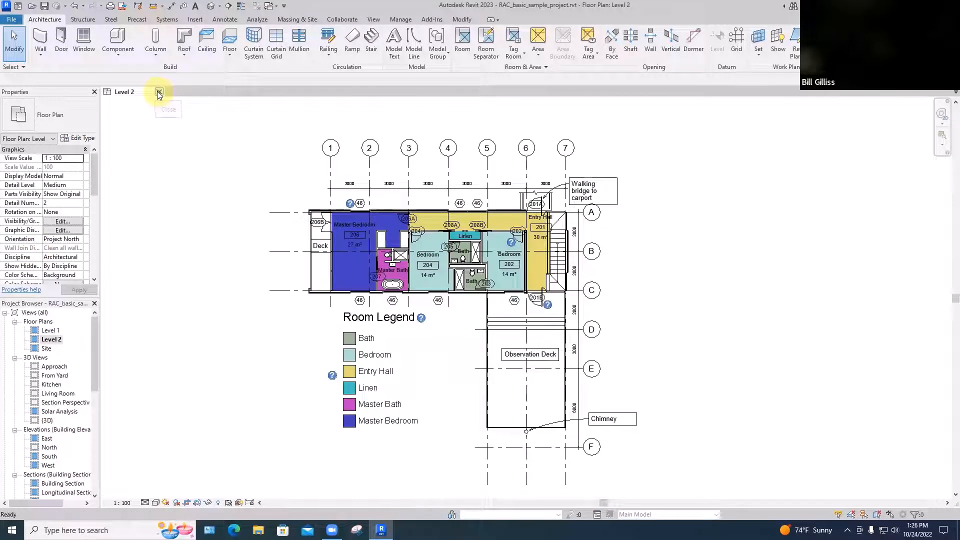
Close the sample project from its last open view without saving the changes
left_click(158, 93)
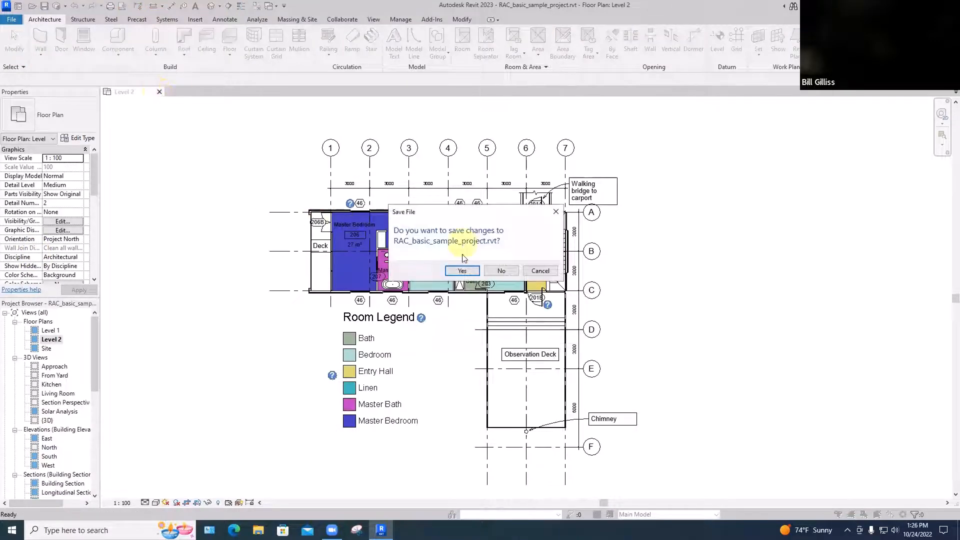
left_click(501, 271)
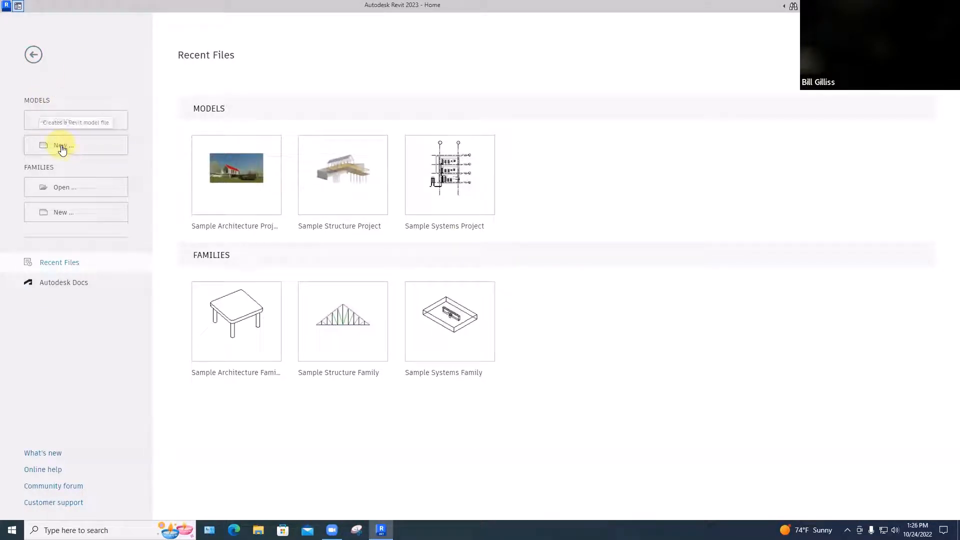
Create a new project from the Imperial-Architectural Template
left_click(62, 148)
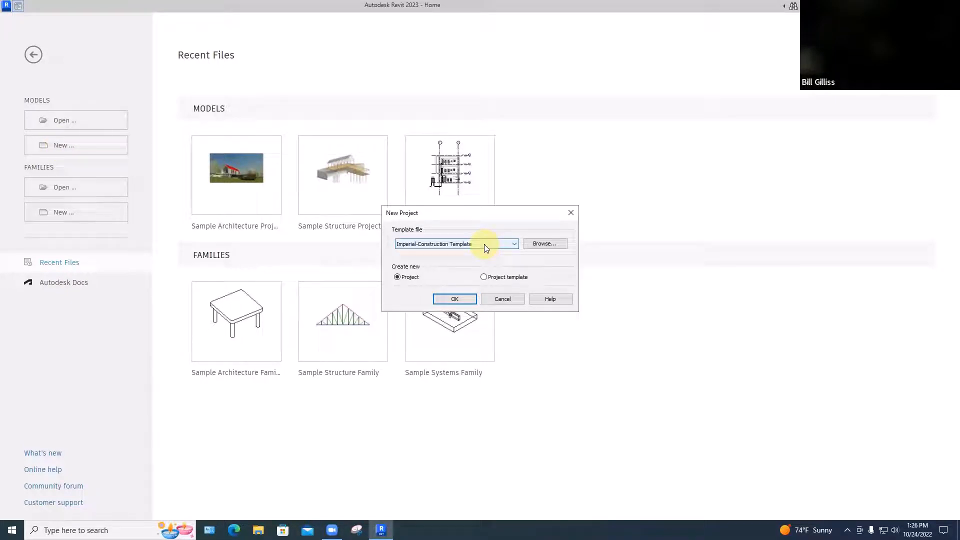
left_click(513, 245)
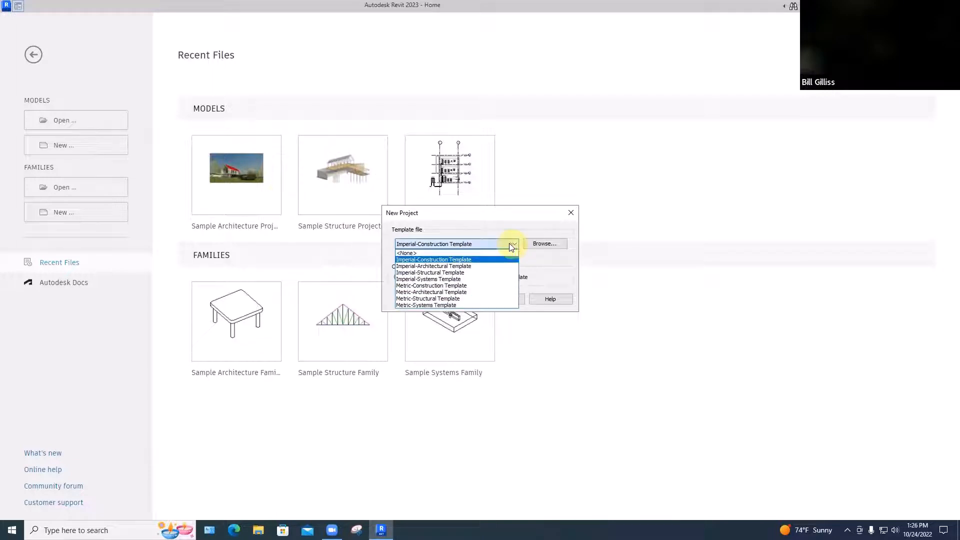
left_click(459, 267)
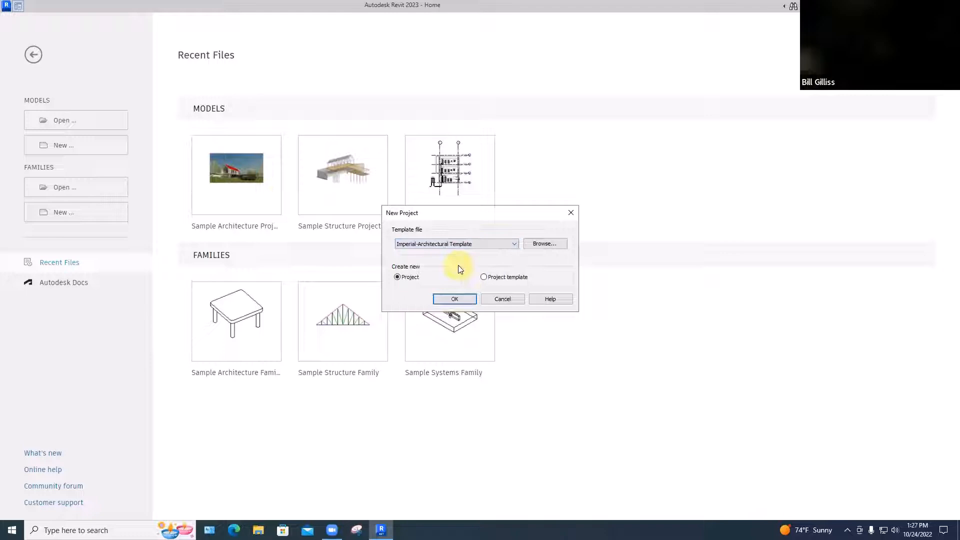
left_click(454, 299)
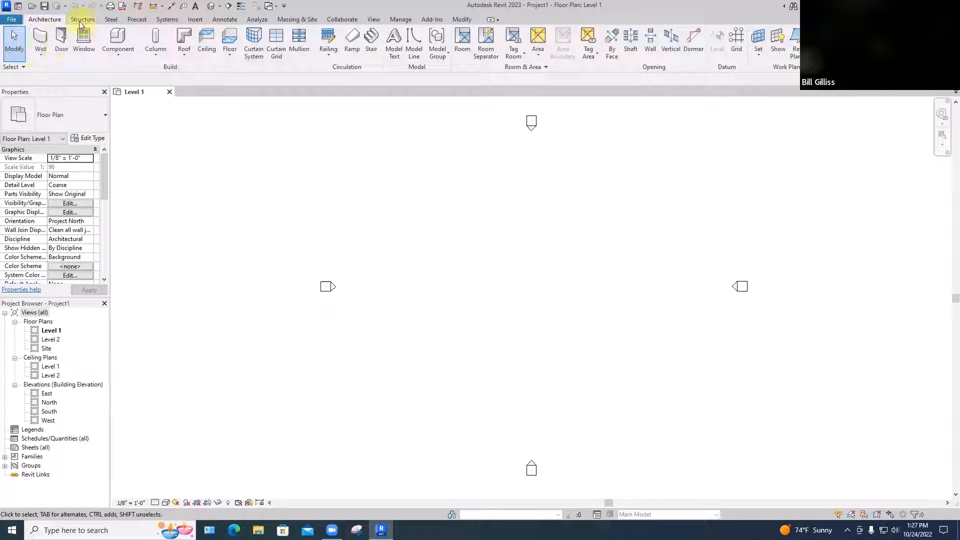
left_click(167, 19)
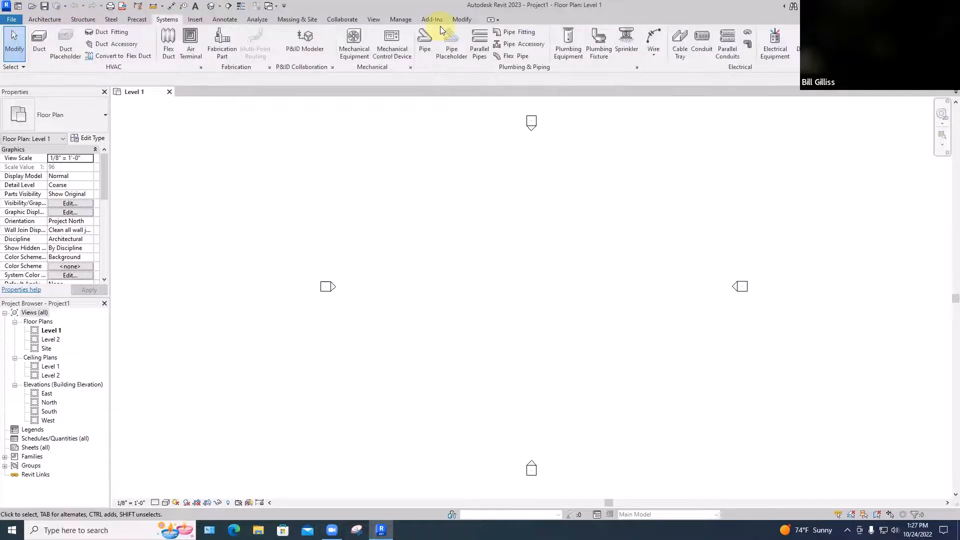
left_click(42, 21)
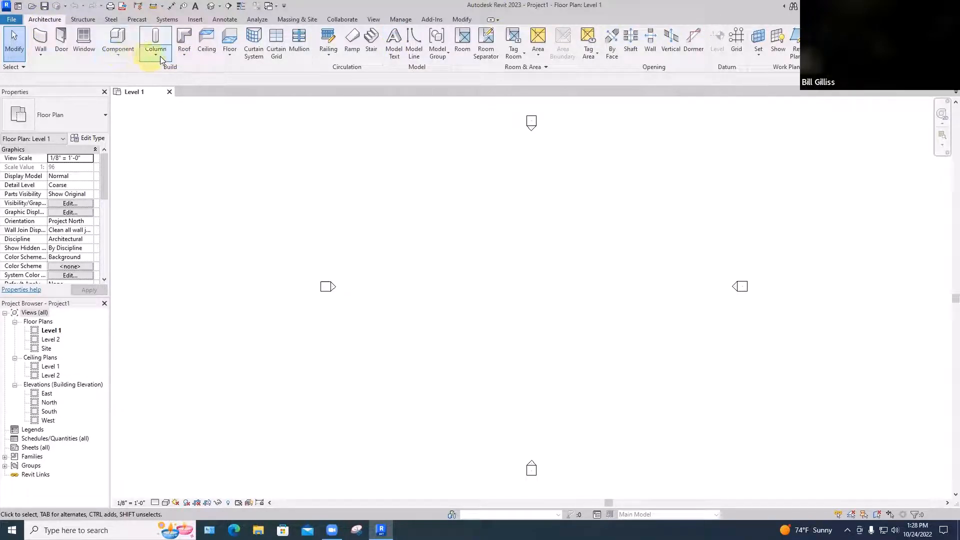
left_click(184, 54)
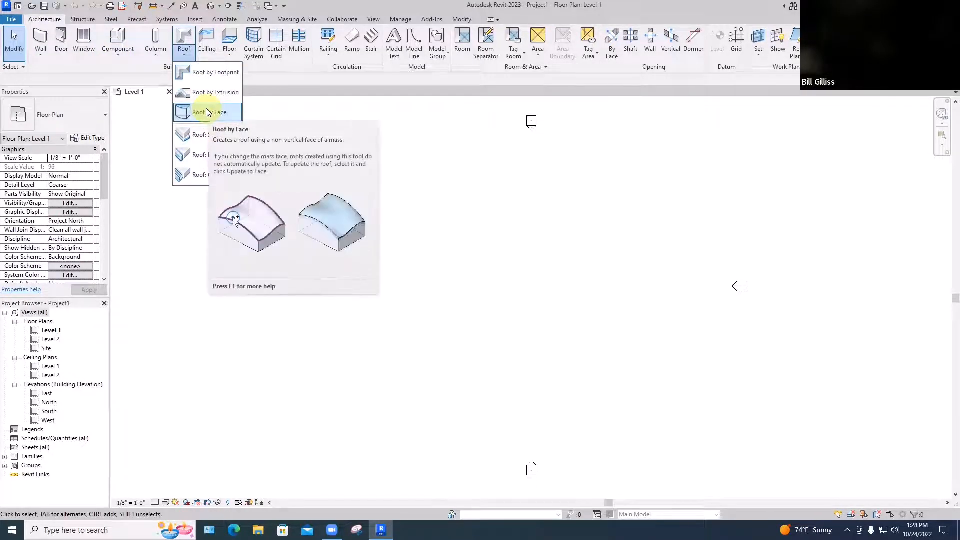
left_click(42, 57)
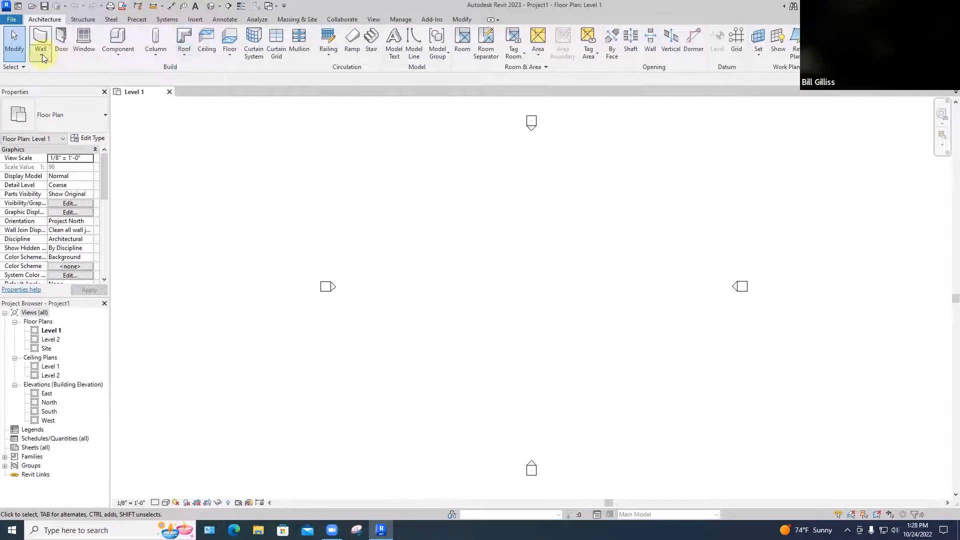
left_click(328, 57)
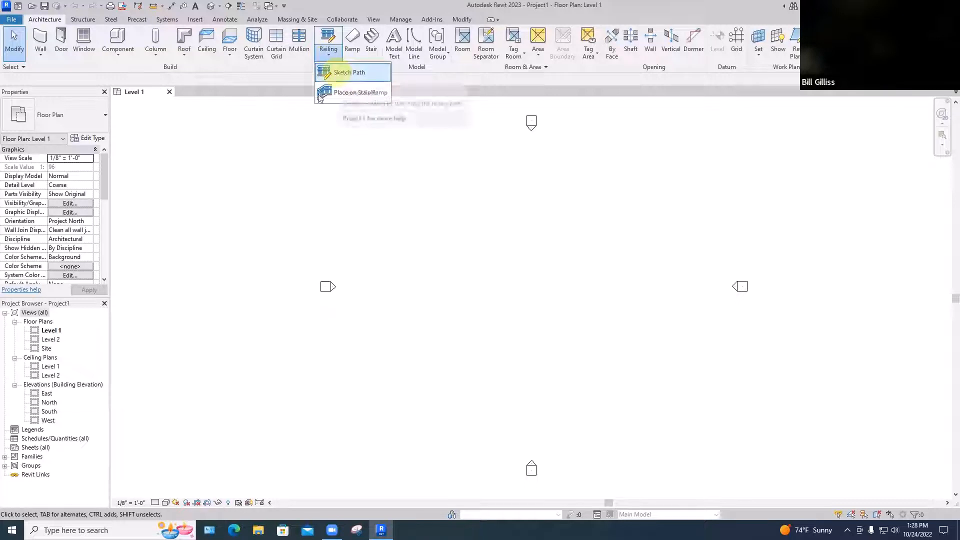
left_click(223, 117)
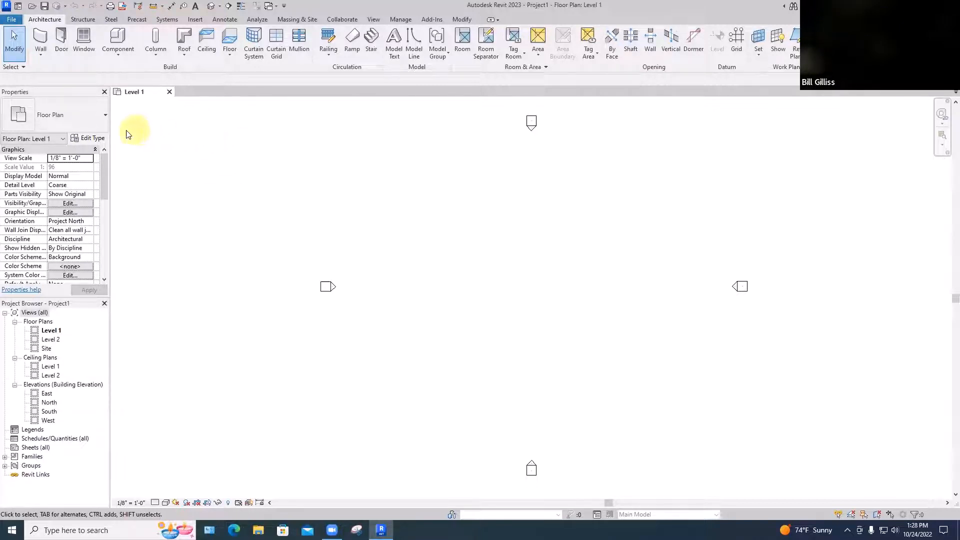
Undock the Properties palette and float it over the drawing area beside the Project Browser
left_click(35, 92)
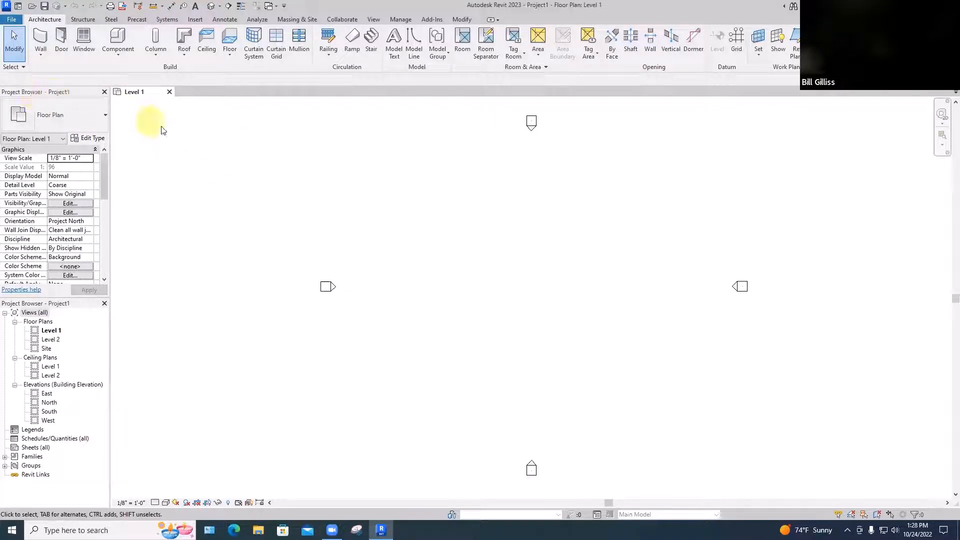
left_click_drag(162, 130, 345, 165)
left_click_drag(277, 134, 276, 115)
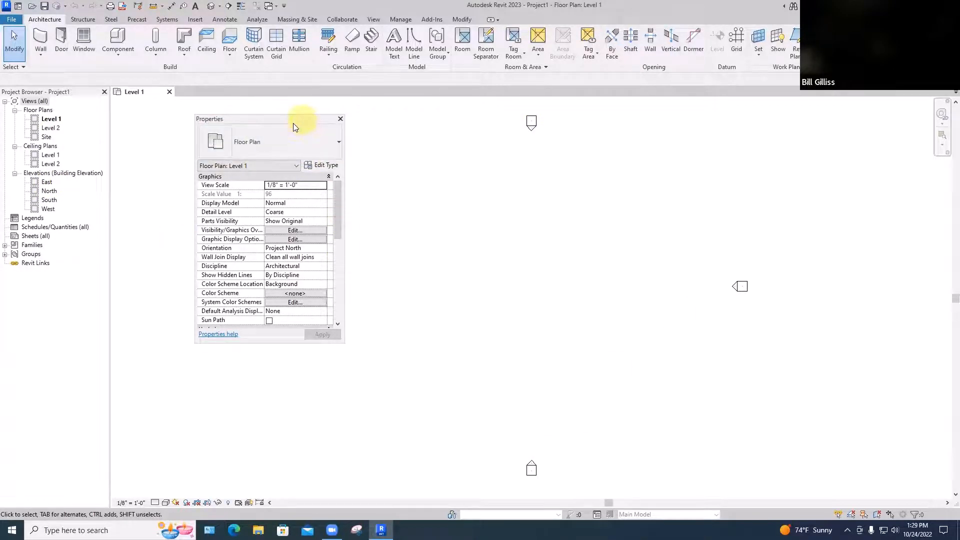
left_click_drag(293, 126, 214, 228)
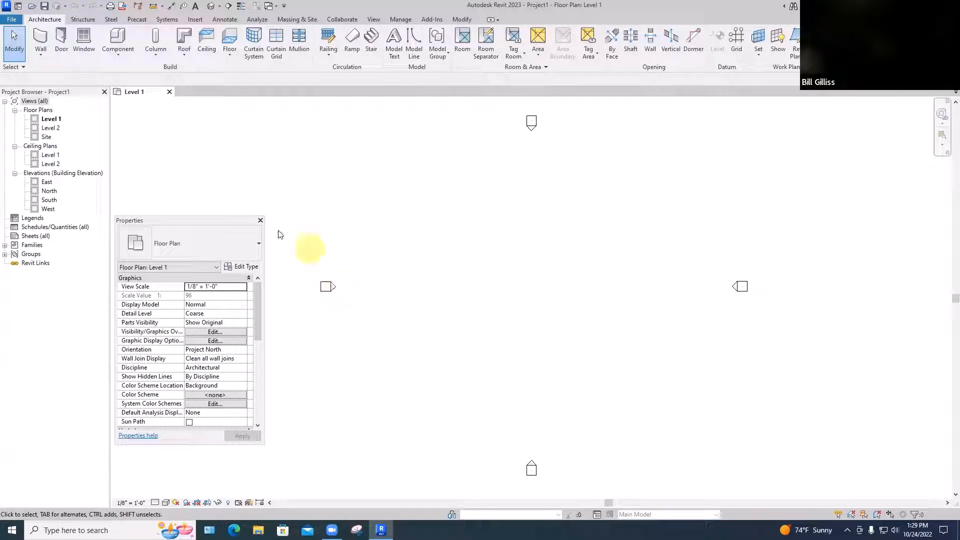
left_click_drag(207, 221, 228, 204)
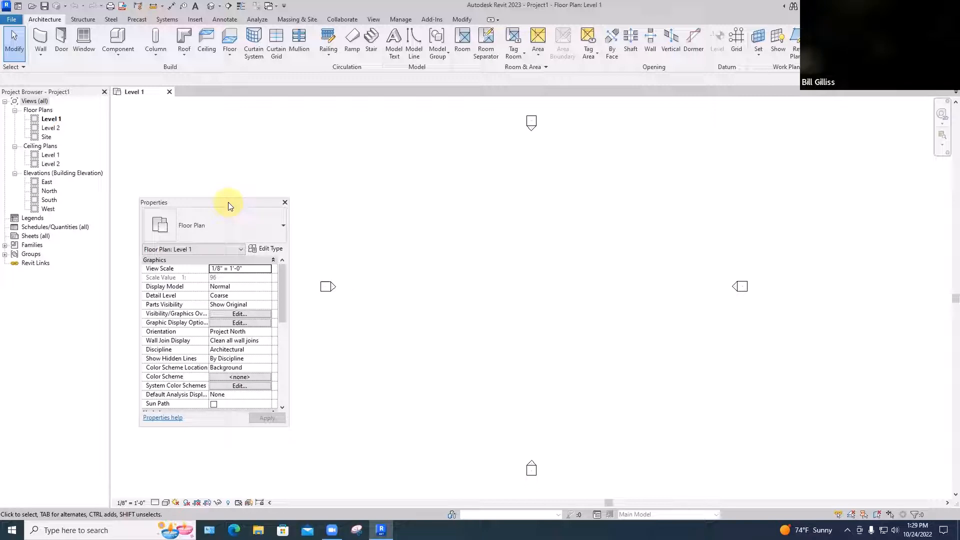
left_click_drag(238, 205, 291, 207)
Float the Project Browser, redock it along the left edge and dock the Properties palette back next to it
left_click(104, 92)
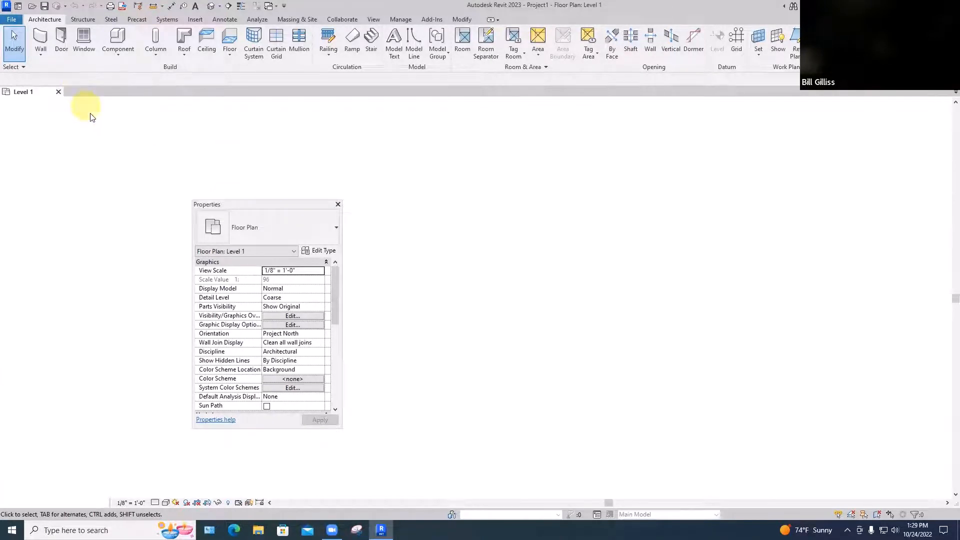
left_click_drag(90, 114, 116, 129)
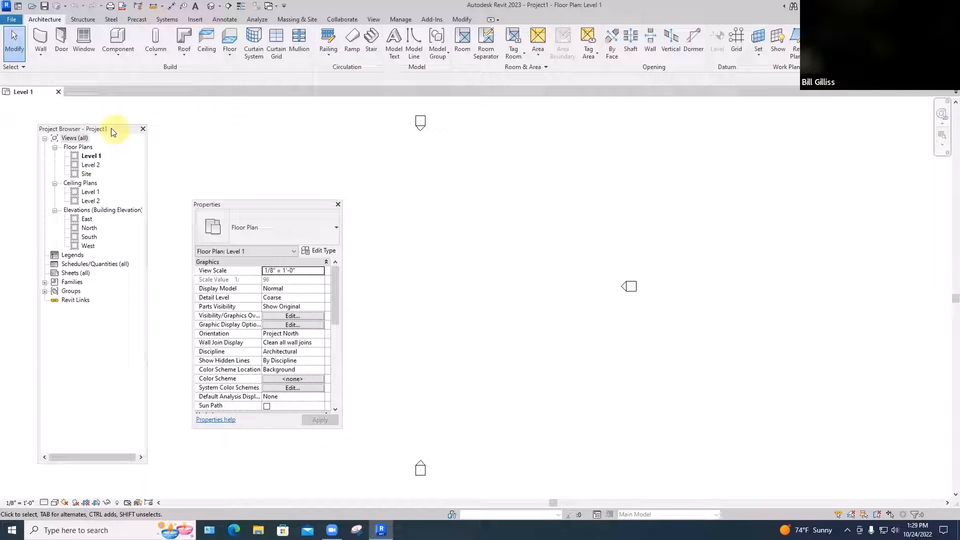
left_click_drag(111, 131, 3, 141)
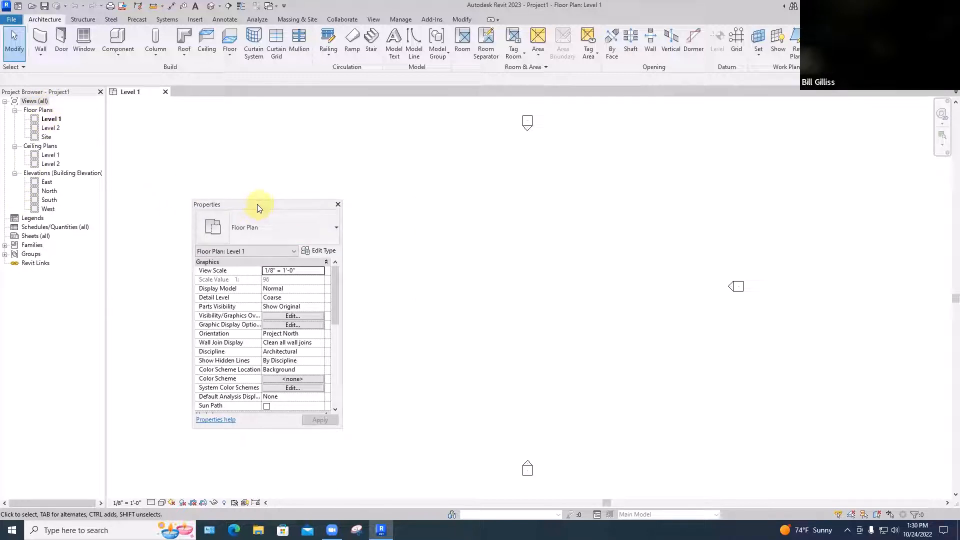
left_click_drag(257, 204, 221, 216)
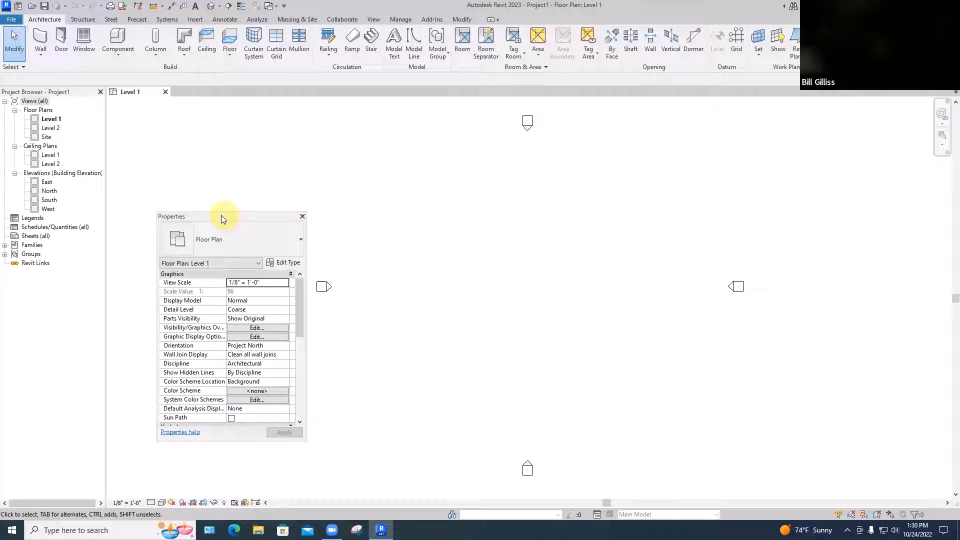
double_click(222, 217)
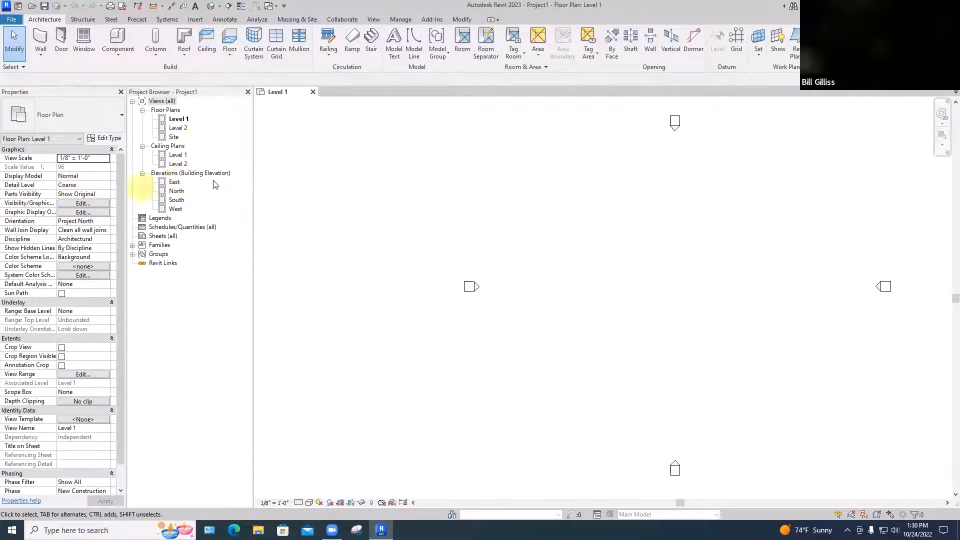
Dock the Project Browser on the left of the Properties palette and make both palettes narrower
left_click(122, 92)
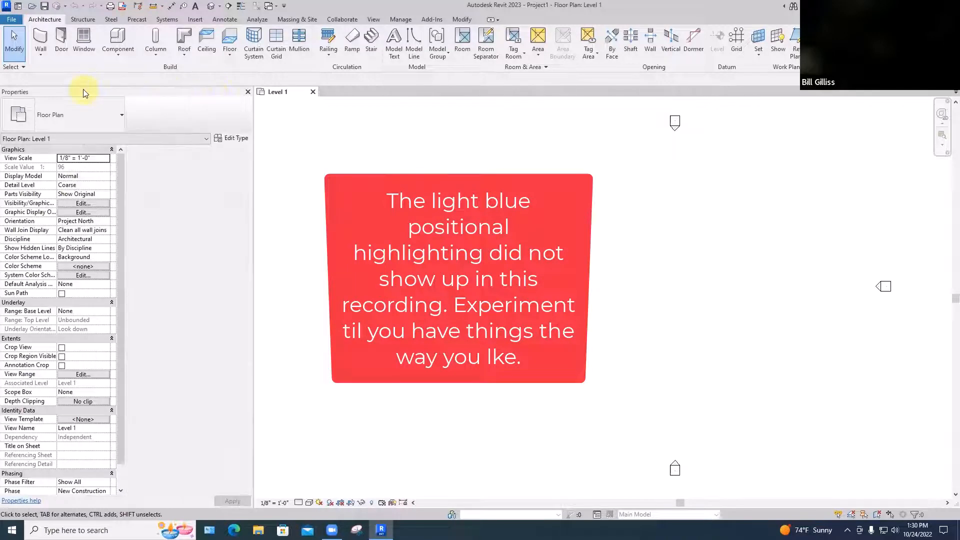
left_click_drag(83, 90, 305, 135)
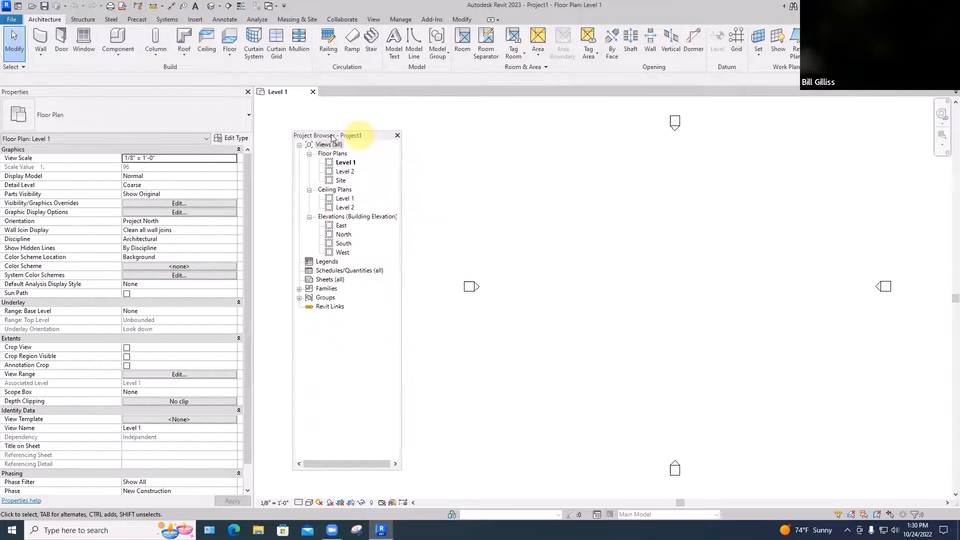
left_click_drag(332, 137, 15, 133)
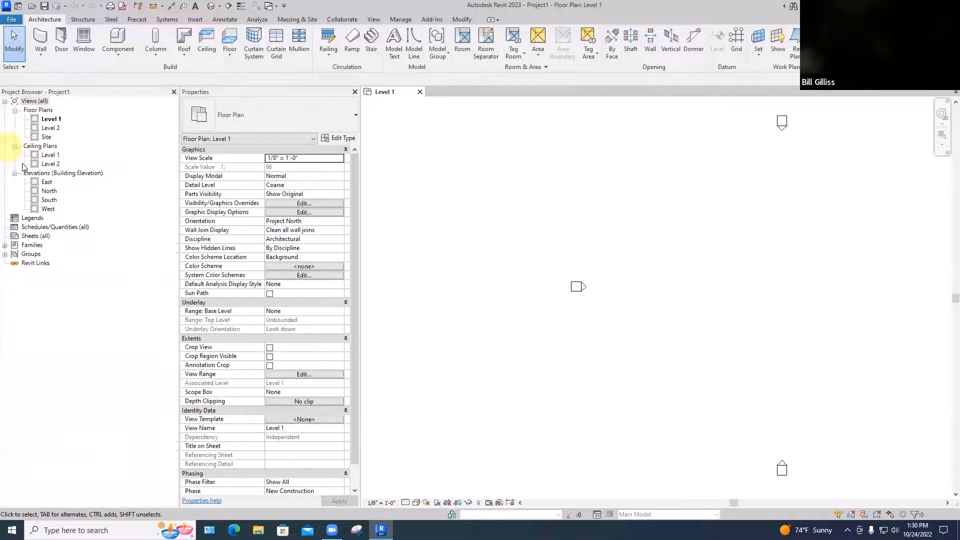
left_click_drag(179, 164, 100, 161)
left_click_drag(359, 178, 247, 185)
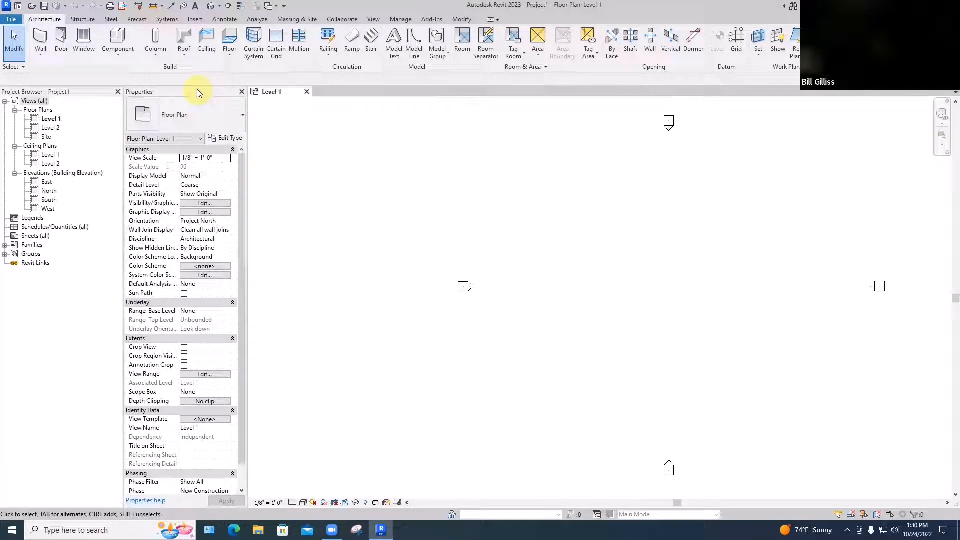
Dock the Properties palette on the right side of the drawing area and narrow the Project Browser on the left
left_click_drag(197, 90, 200, 100)
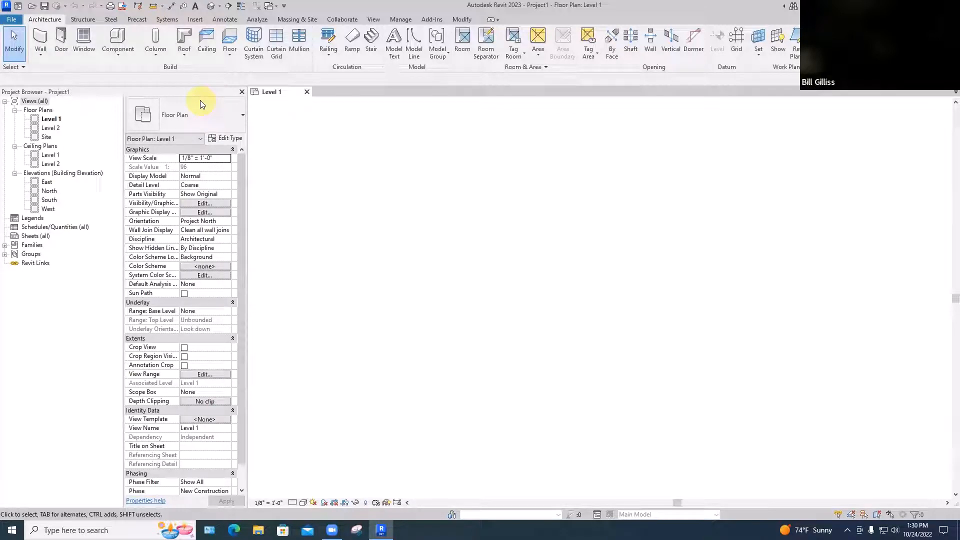
left_click_drag(200, 101, 87, 504)
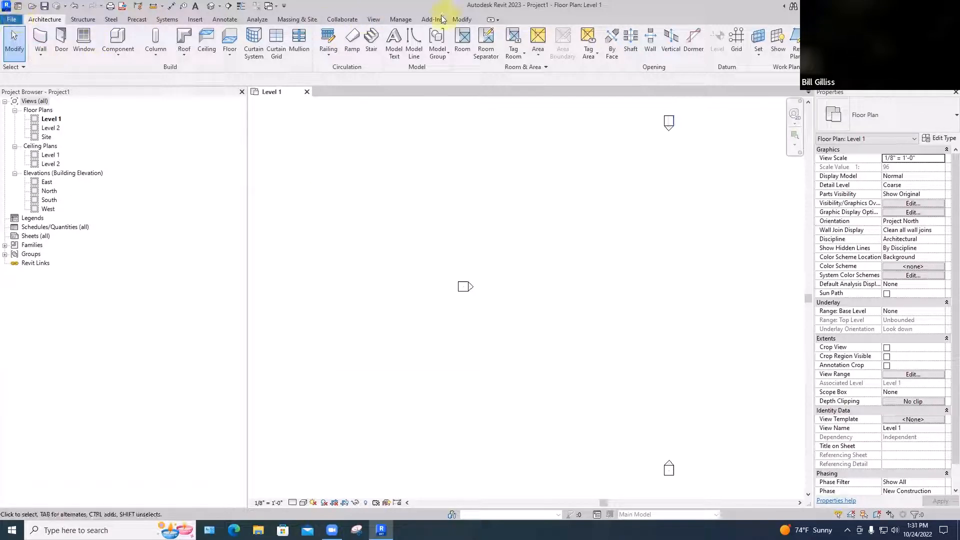
left_click(375, 20)
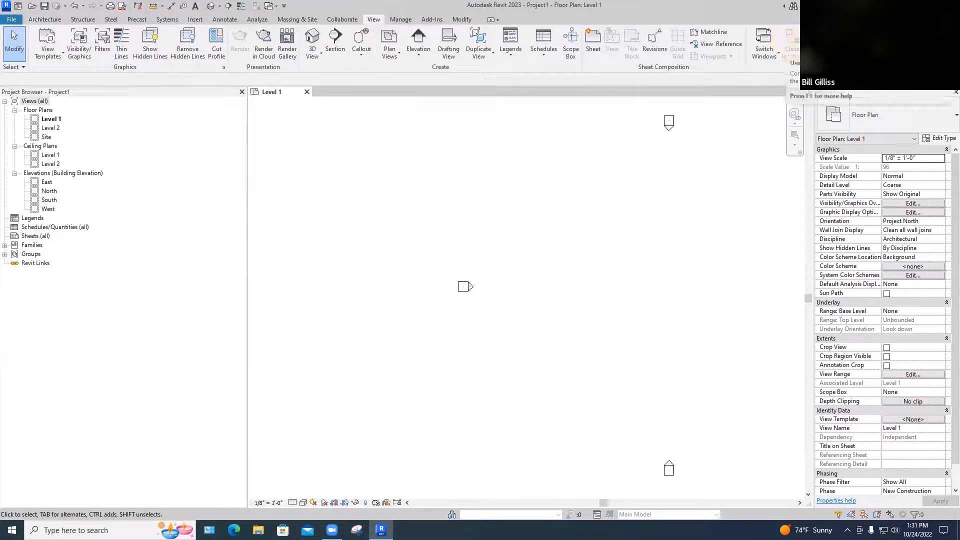
left_click(861, 46)
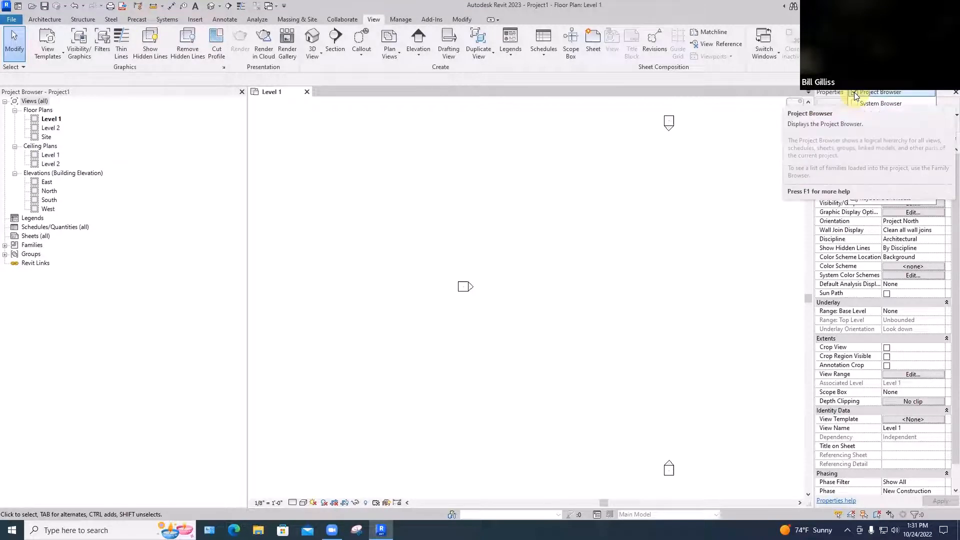
left_click_drag(248, 215, 111, 226)
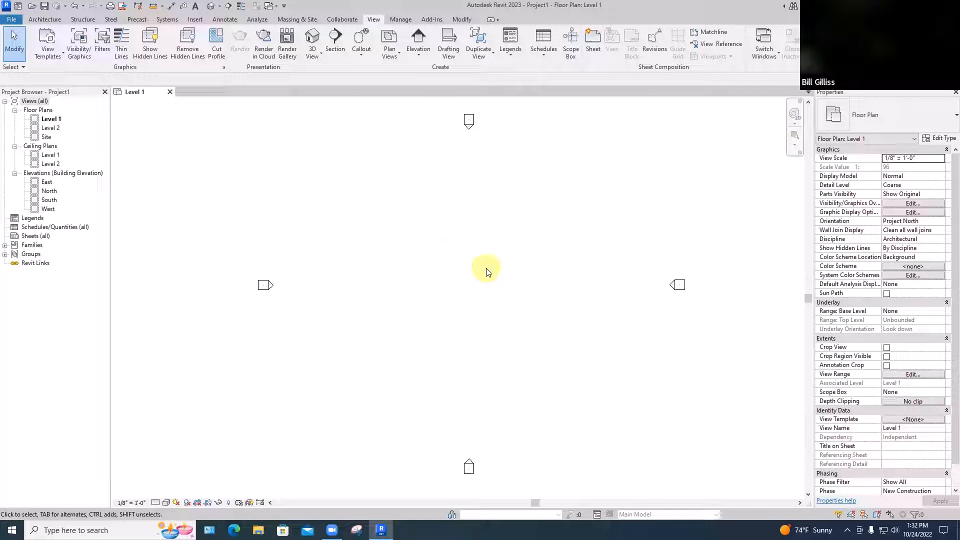
Zoom and pan around the four elevation markers in the Level 1 floor plan
scroll(498, 292, "up", 1)
middle_click_drag(502, 298, 538, 300)
scroll(489, 293, "down", 1)
scroll(537, 301, "up", 2)
scroll(537, 302, "down", 3)
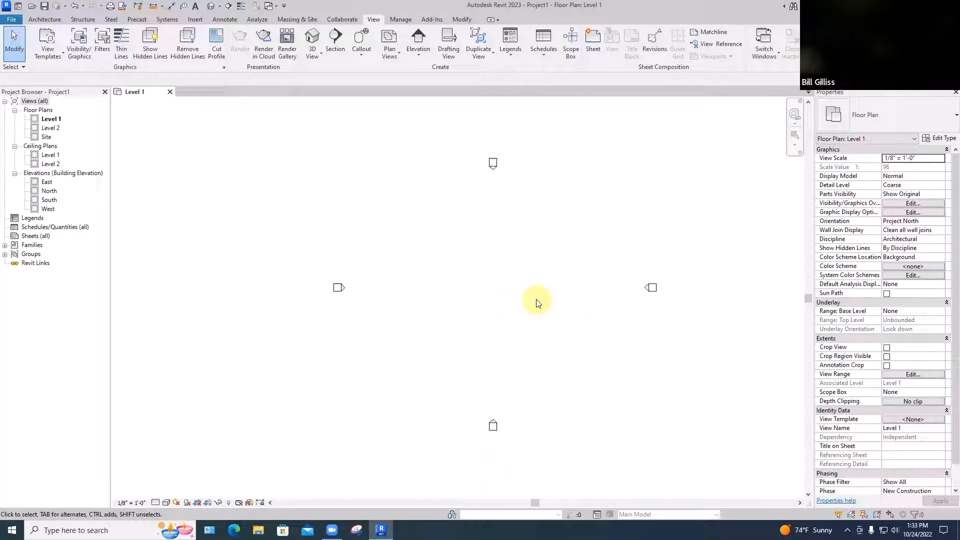
scroll(537, 302, "up", 3)
scroll(536, 302, "down", 3)
scroll(536, 302, "up", 2)
scroll(537, 302, "down", 2)
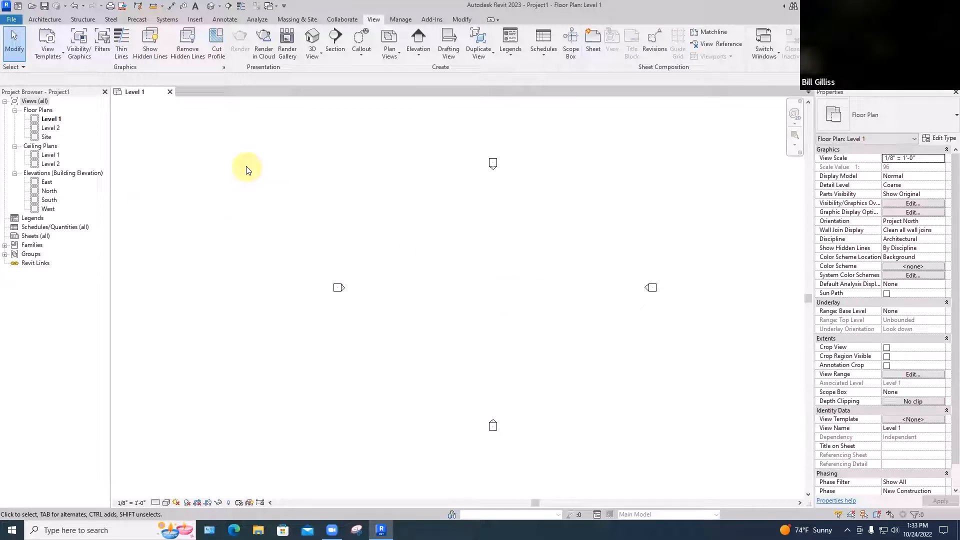
Draw a closed L-shaped outline of Generic - 8" architectural walls between the elevation markers, with a 24' left side and a 12' step
left_click(44, 19)
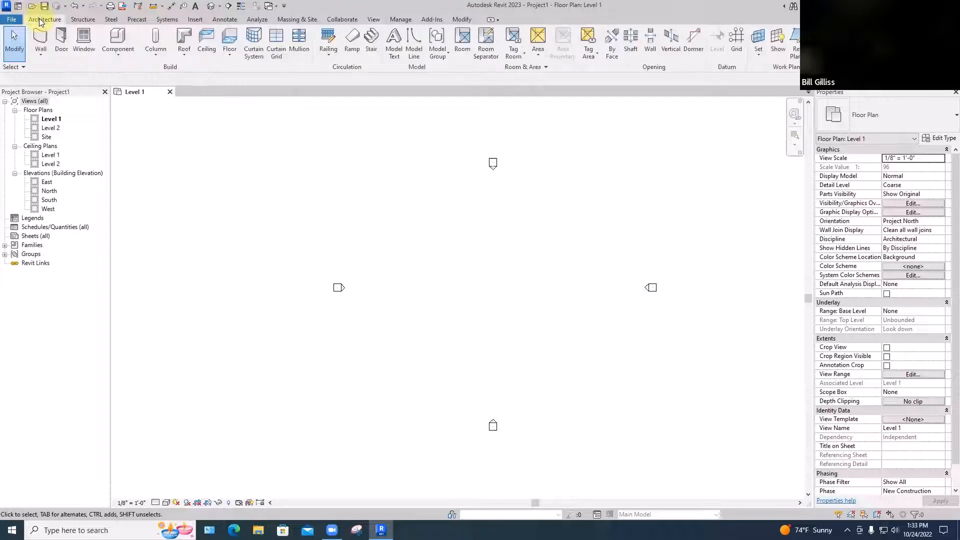
left_click(39, 51)
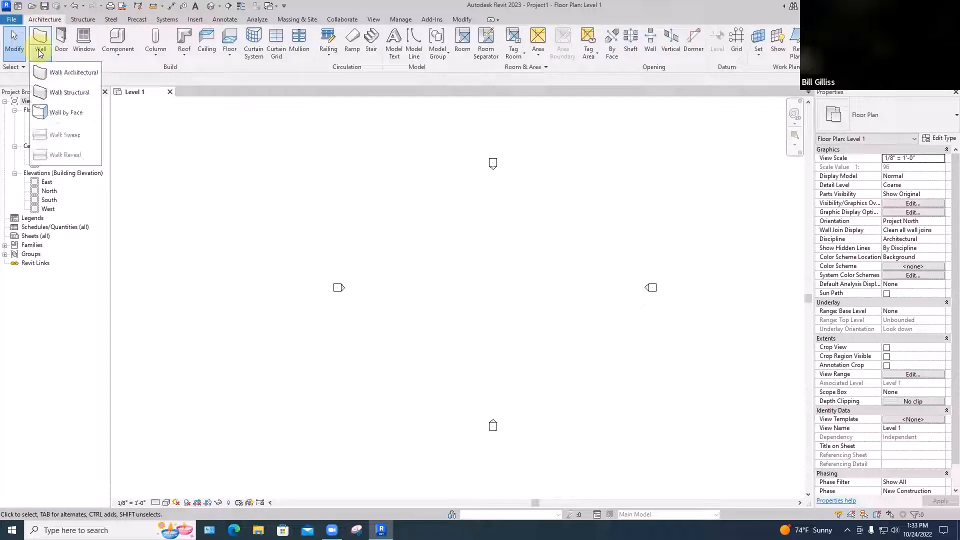
left_click(56, 73)
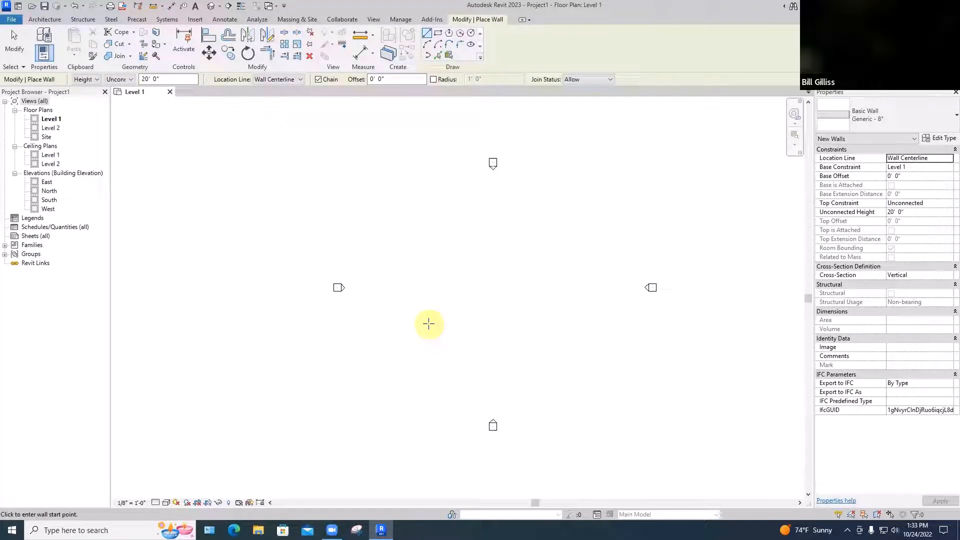
left_click(428, 324)
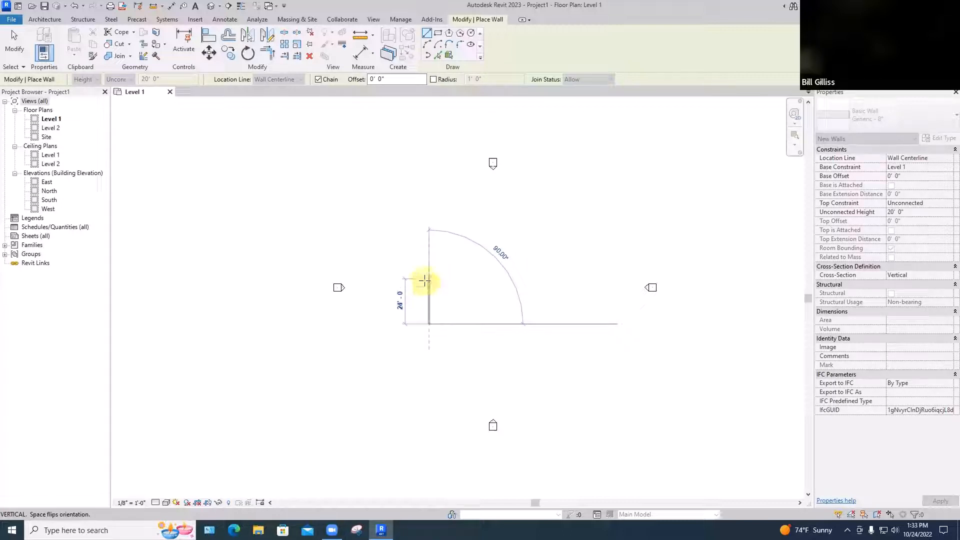
left_click(428, 279)
left_click(467, 279)
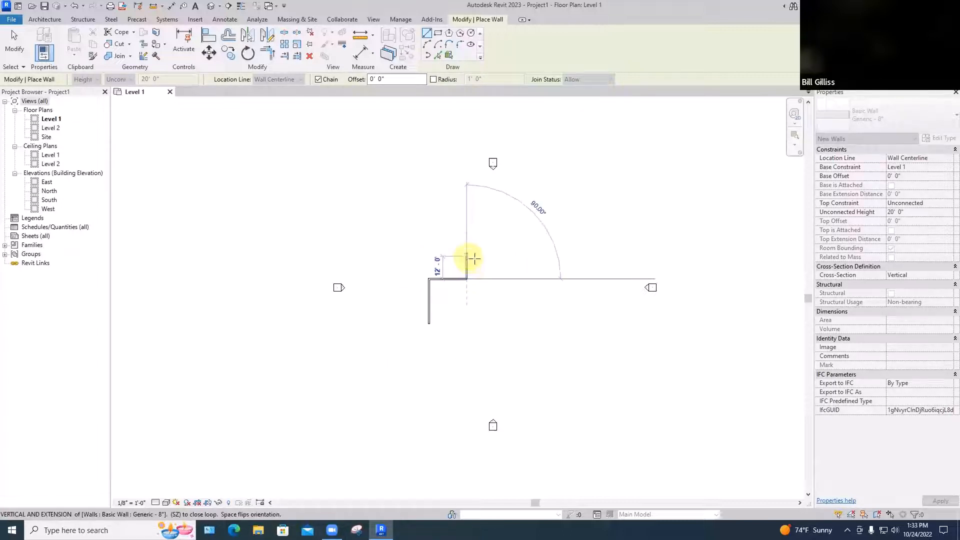
left_click(467, 256)
left_click(505, 256)
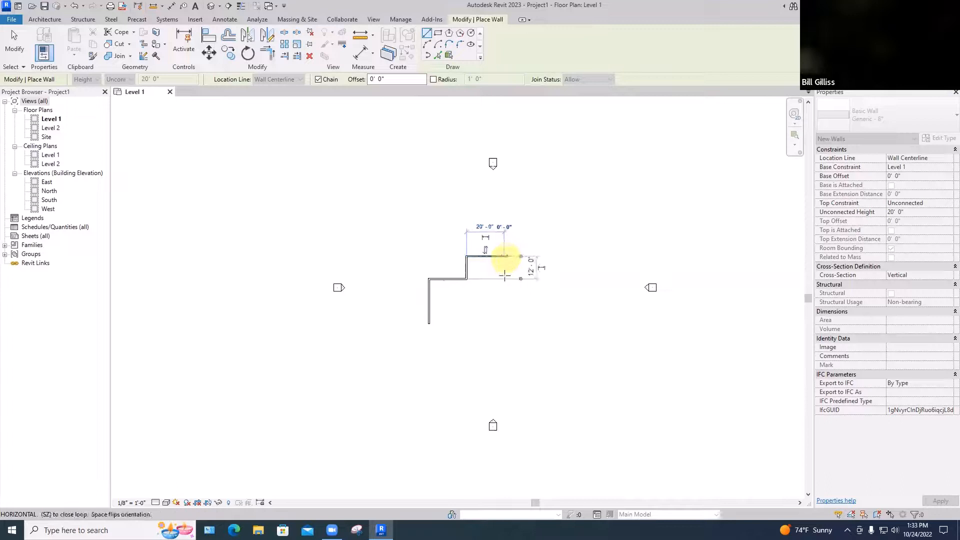
left_click(504, 324)
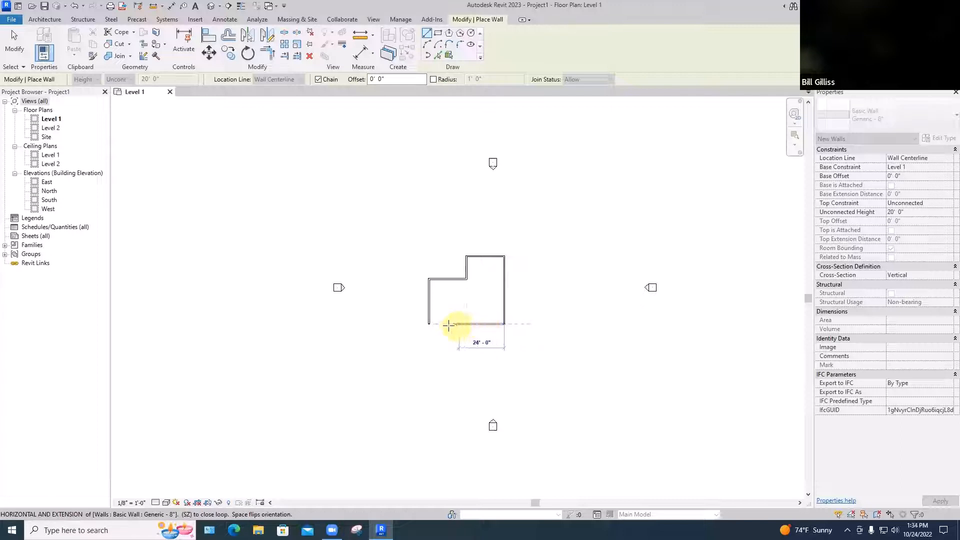
left_click(429, 324)
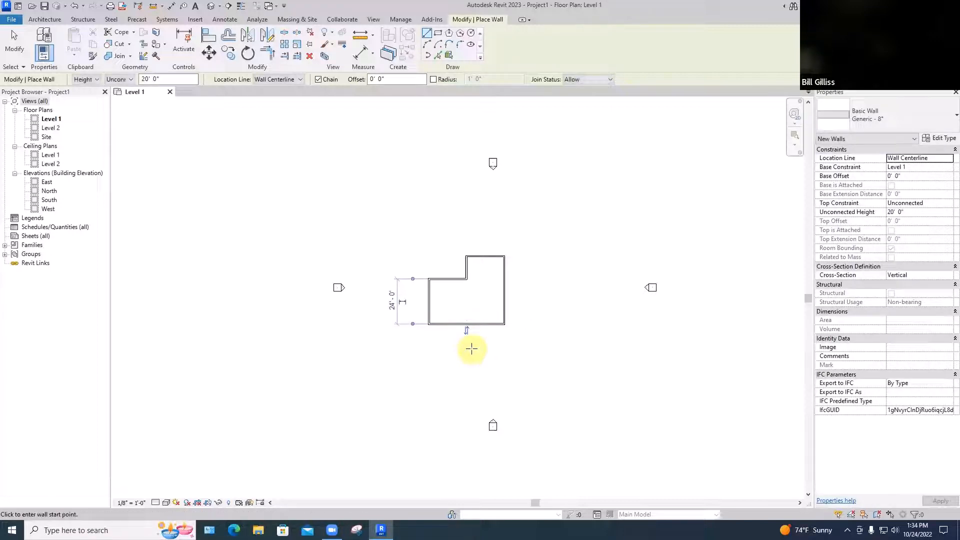
scroll(471, 348, "up", 3)
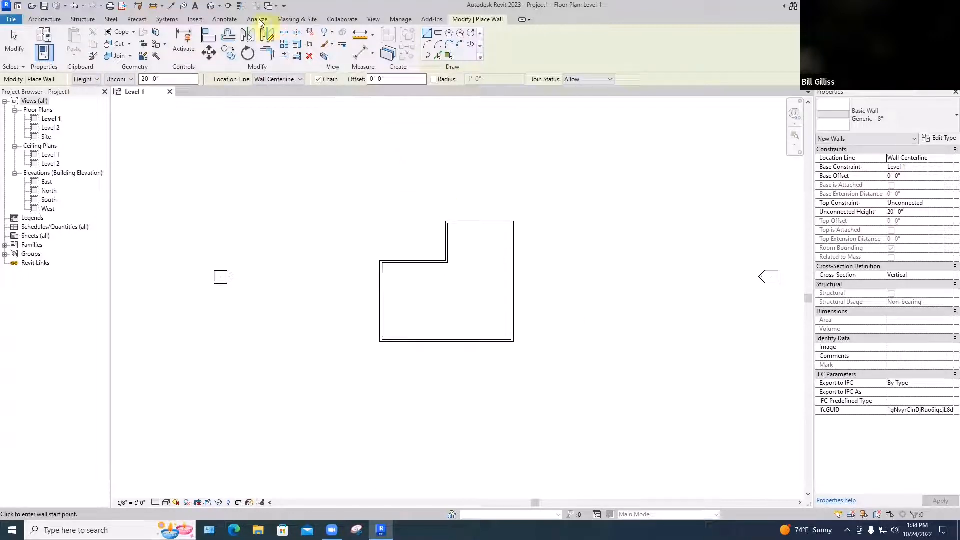
Open the default 3D view and orbit around the L-shaped walls
left_click(374, 20)
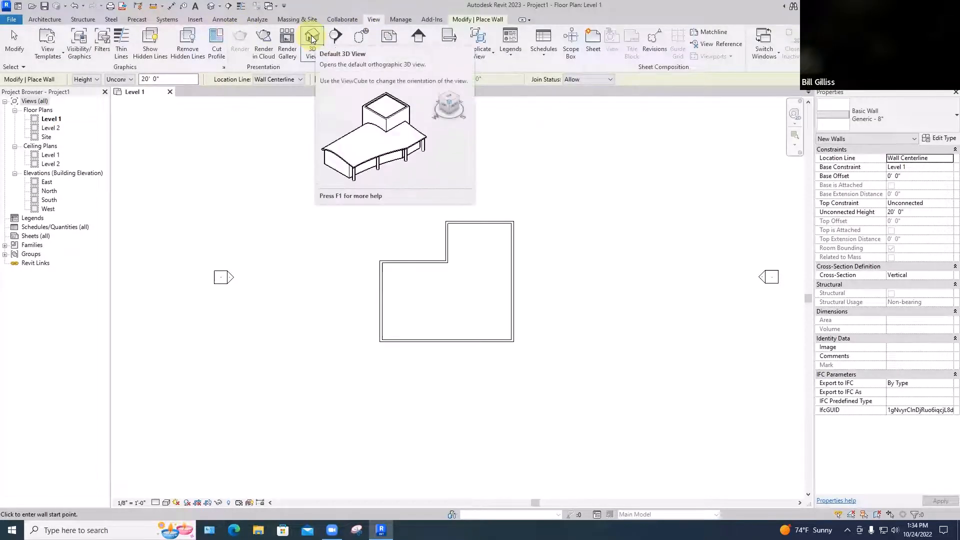
left_click(211, 7)
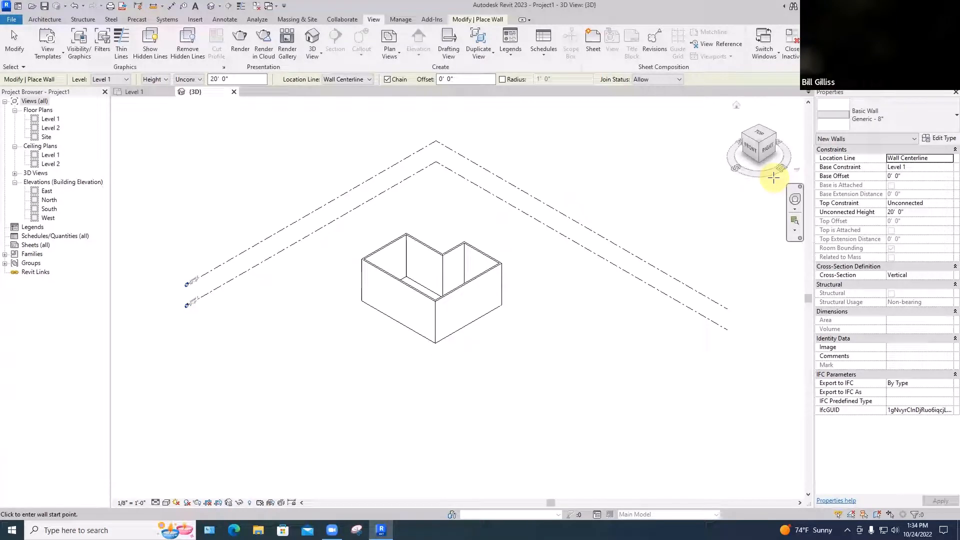
left_click(775, 135)
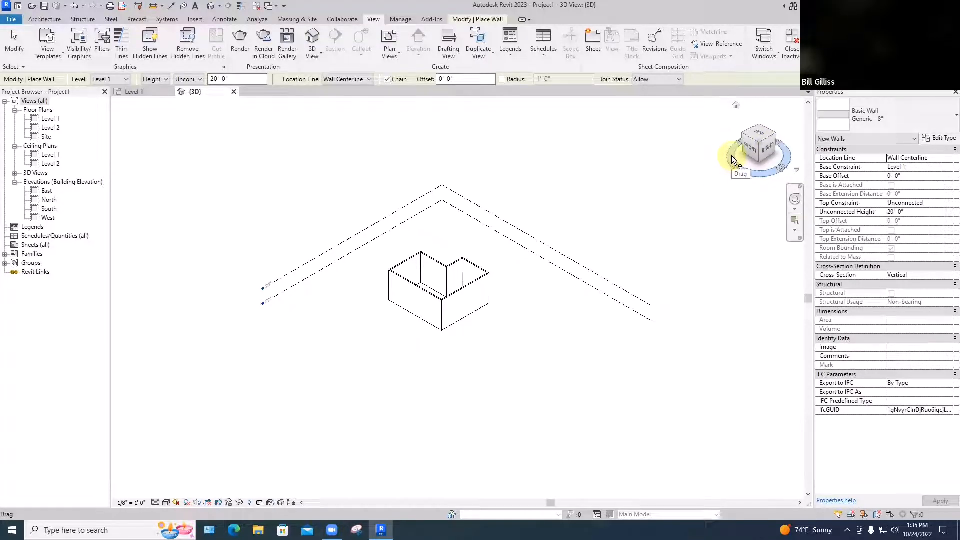
mouse_move(731, 159)
left_mouse_down()
mouse_move(513, 257)
mouse_move(355, 302)
mouse_move(647, 257)
mouse_move(493, 270)
mouse_move(137, 265)
mouse_move(242, 280)
mouse_move(700, 275)
mouse_move(585, 290)
mouse_move(634, 294)
mouse_move(606, 315)
mouse_move(236, 287)
mouse_move(332, 311)
left_mouse_up()
middle_click_drag(332, 310, 592, 316, "shift")
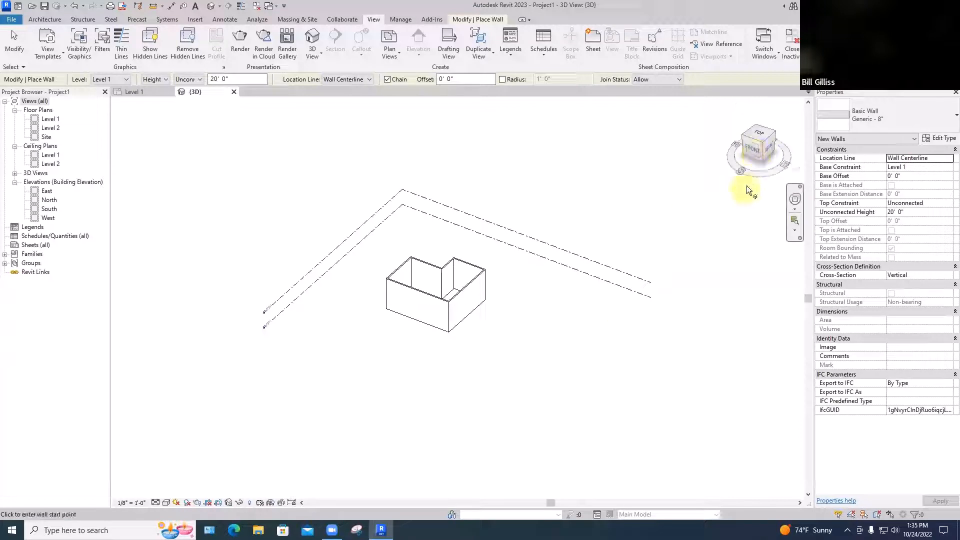
Look at the walls from the front, left and top, orbit the model, and restore the home view
left_click(753, 151)
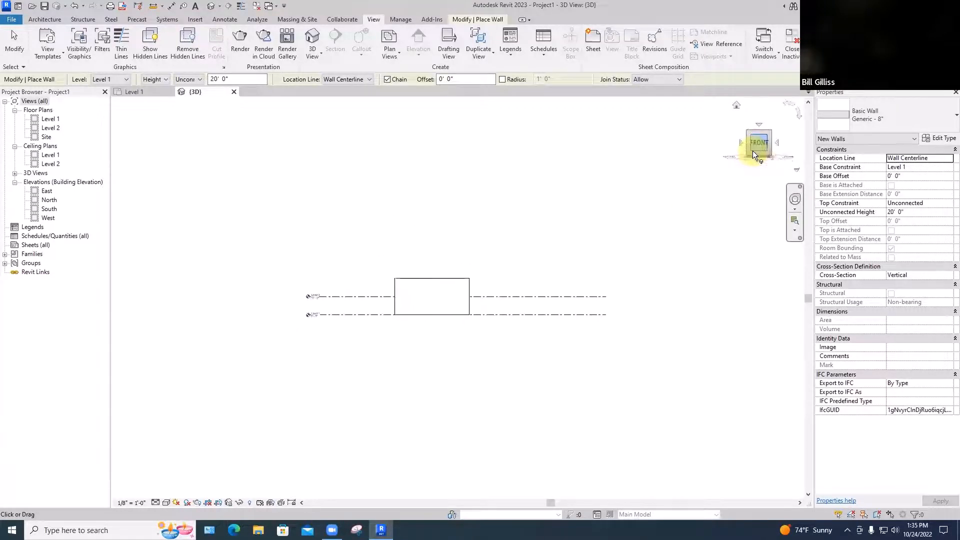
left_click(778, 142)
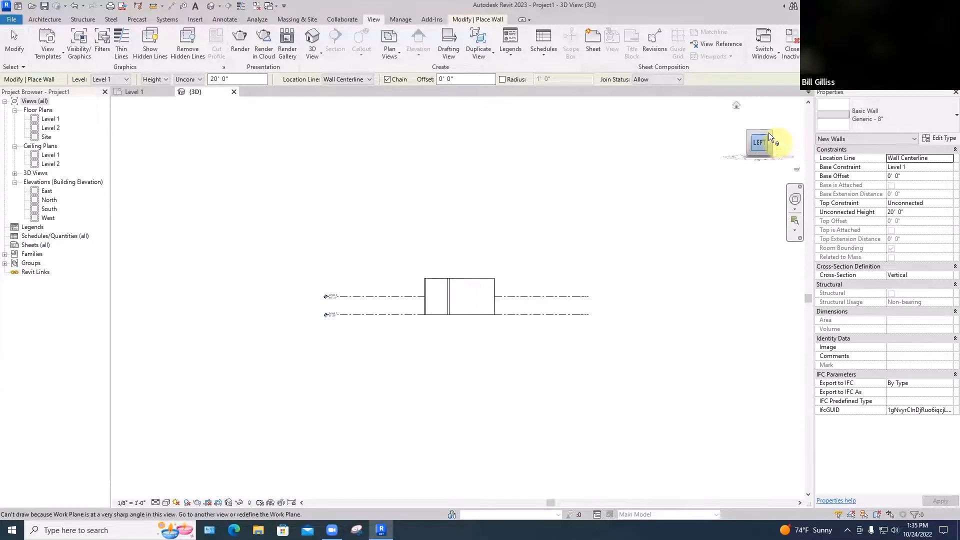
left_click(758, 124)
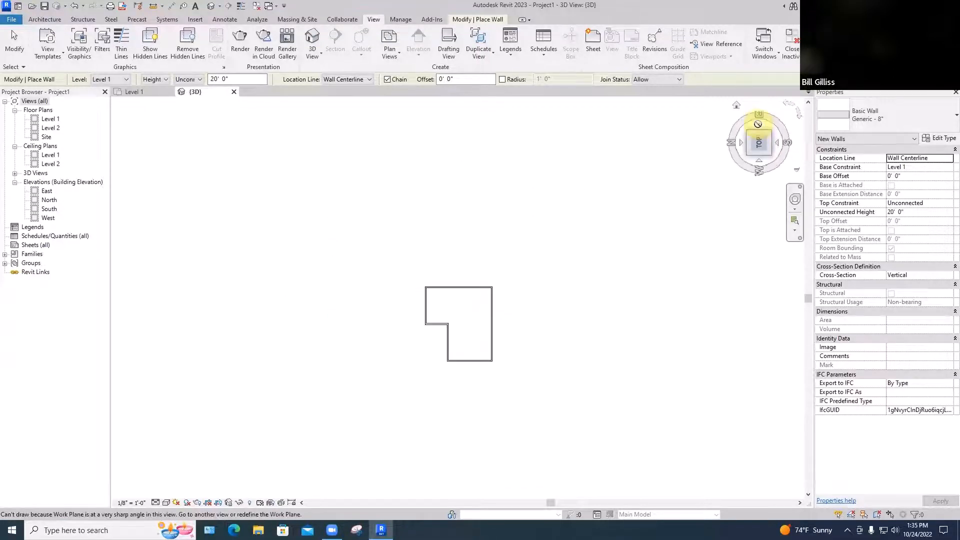
left_click(746, 154)
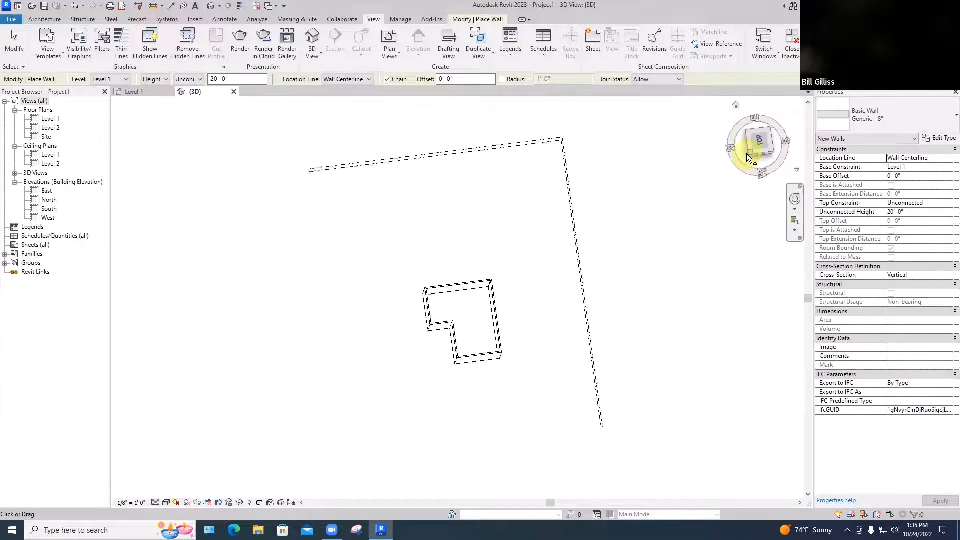
middle_click_drag(627, 328, 650, 336)
scroll(652, 338, "down", 1)
left_click(737, 105)
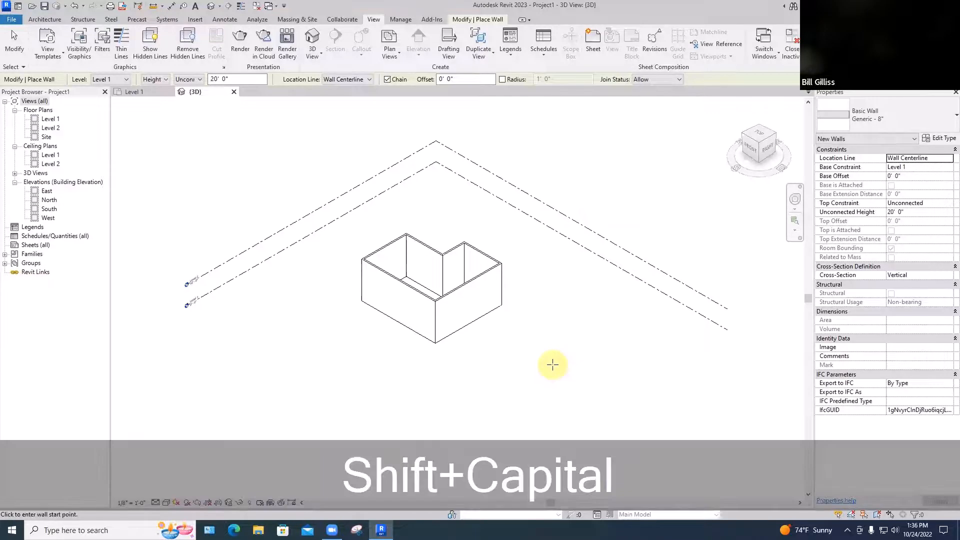
Orbit the 3D view slightly and examine the Level 1 and Level 2 markers up close
middle_click_drag(499, 426, 559, 388, "shift")
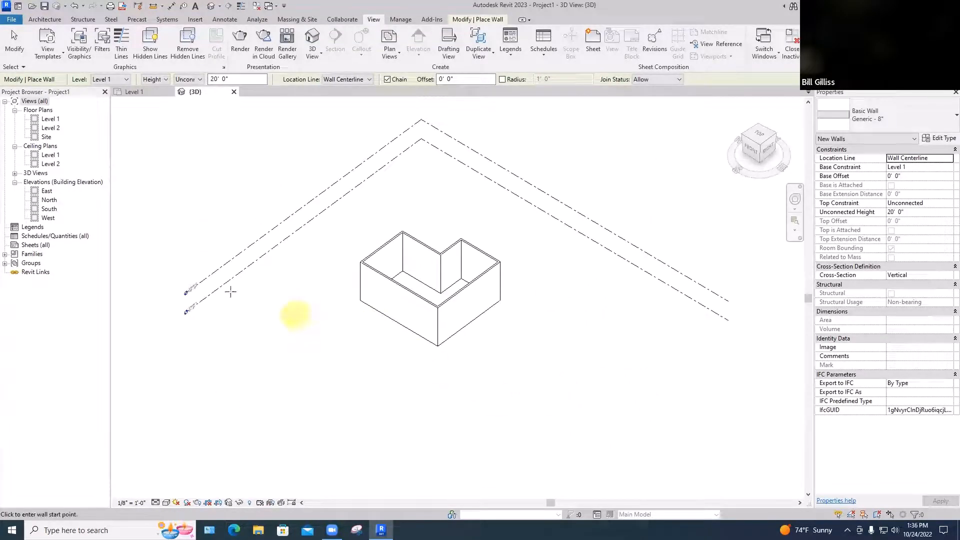
scroll(186, 297, "up", 5)
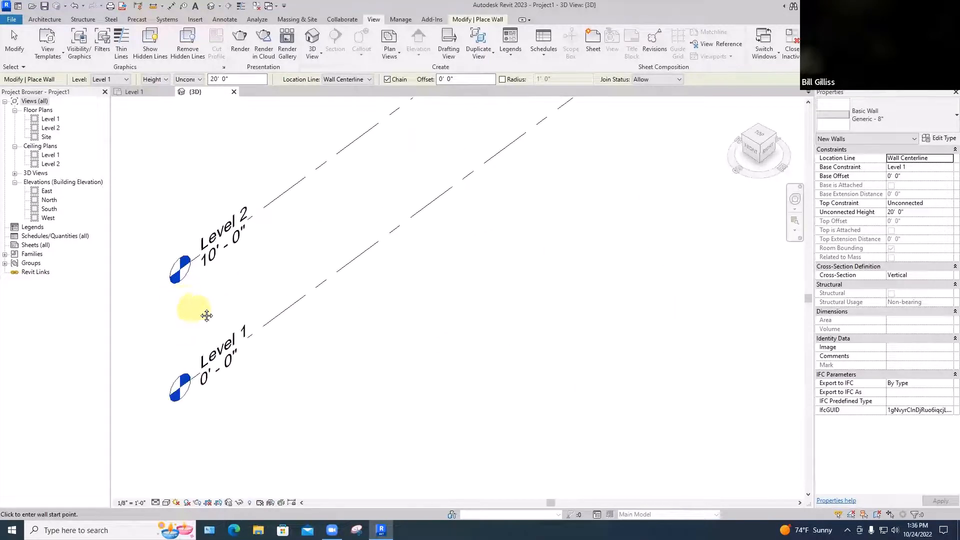
scroll(205, 313, "up", 3)
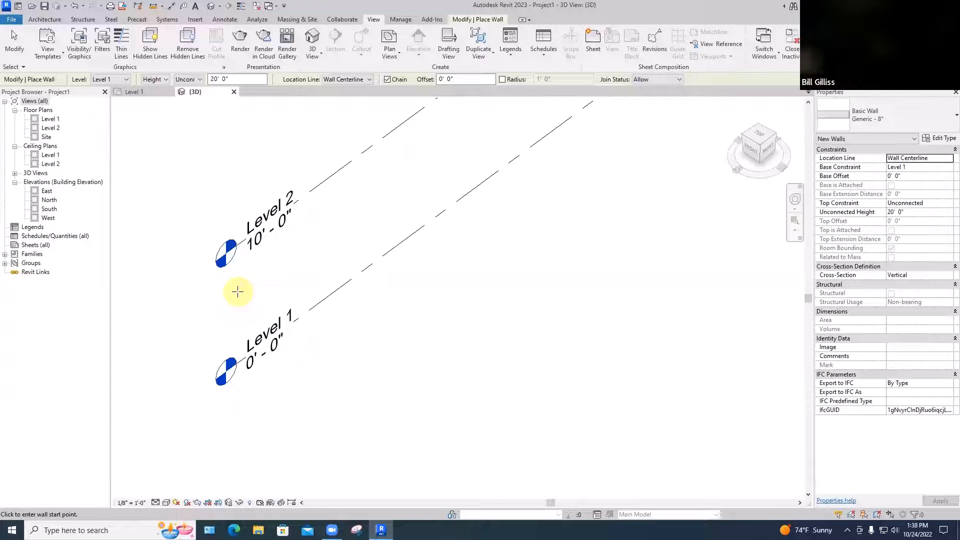
End the wall placement and return to the Level 1 floor plan
key("p")
key("l")
key("a")
key("Escape")
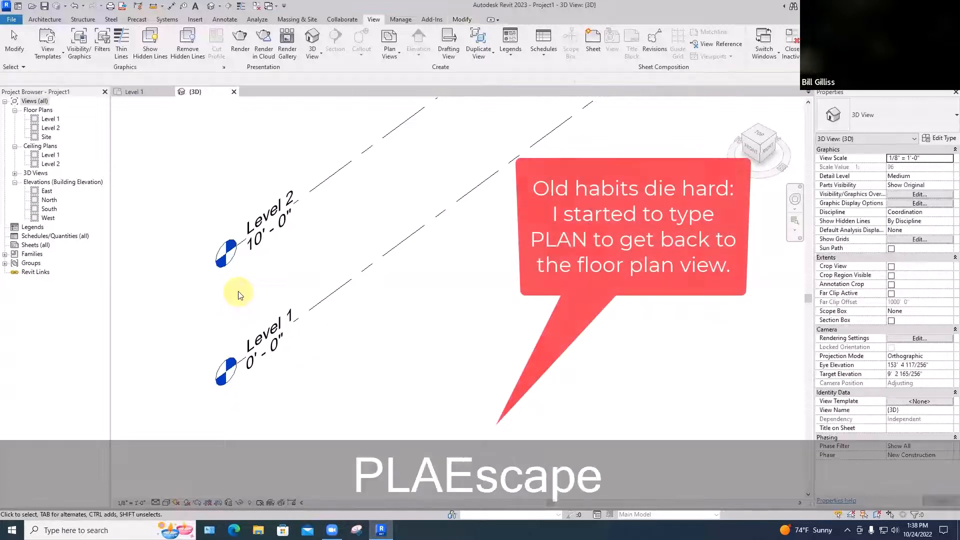
key("Escape")
double_click(50, 119)
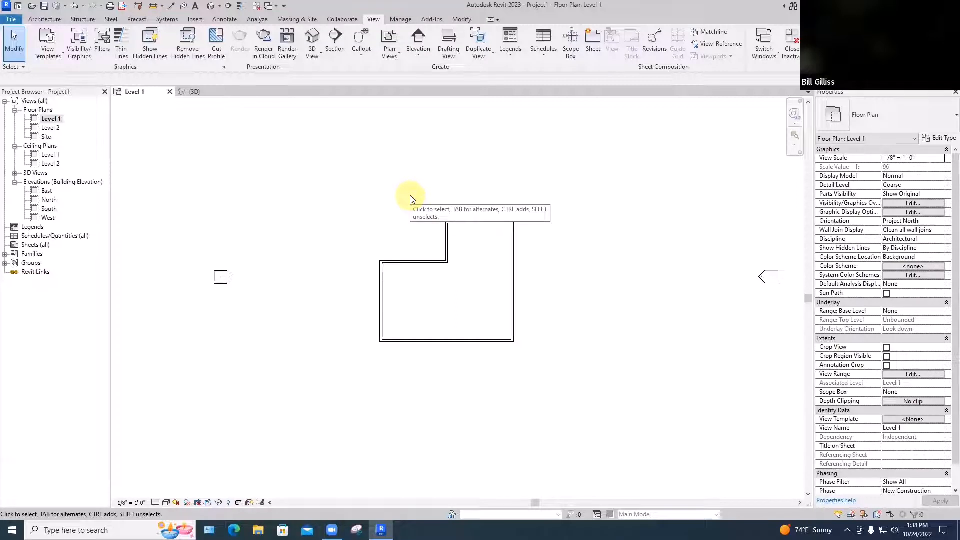
Draw a vertical grid line along the left wall's outer face, from its lower corner to above the building
left_click(46, 19)
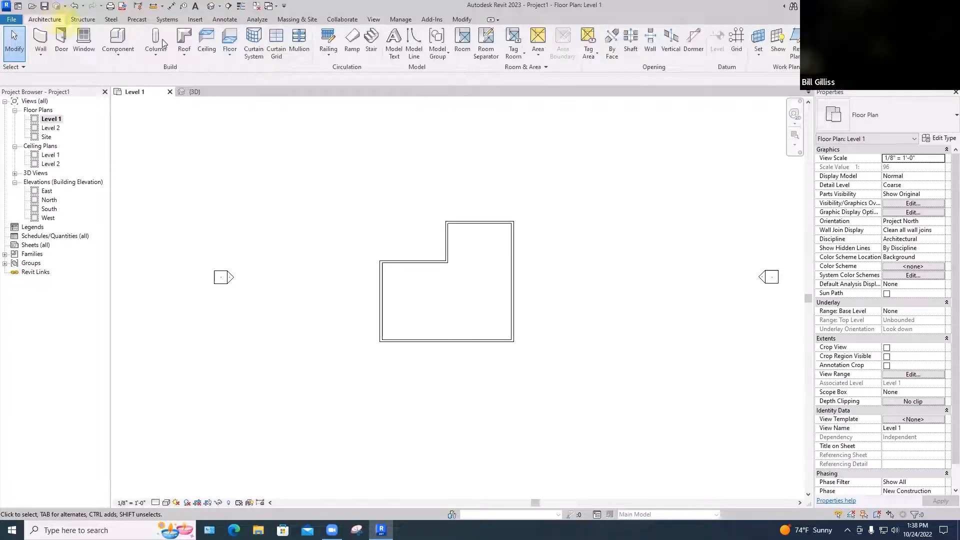
left_click(737, 43)
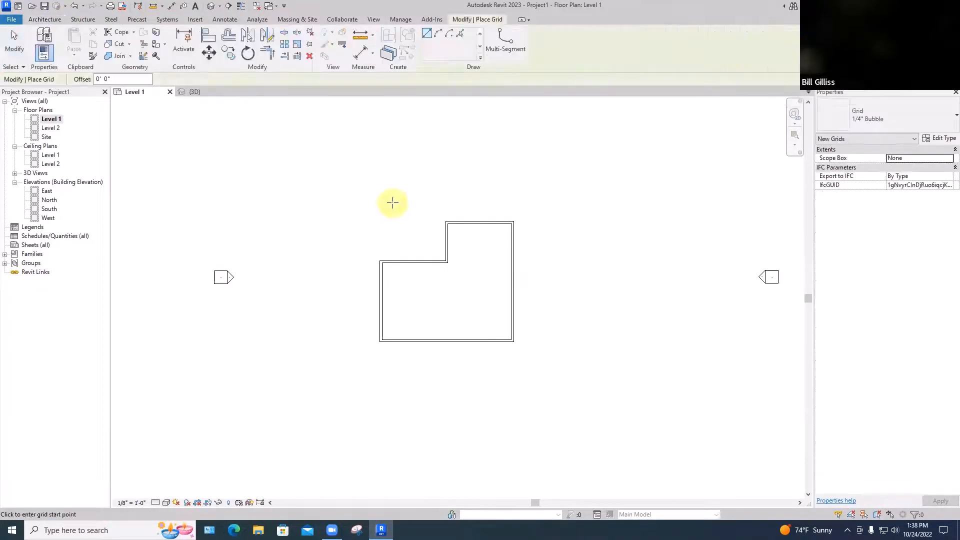
left_click(380, 341)
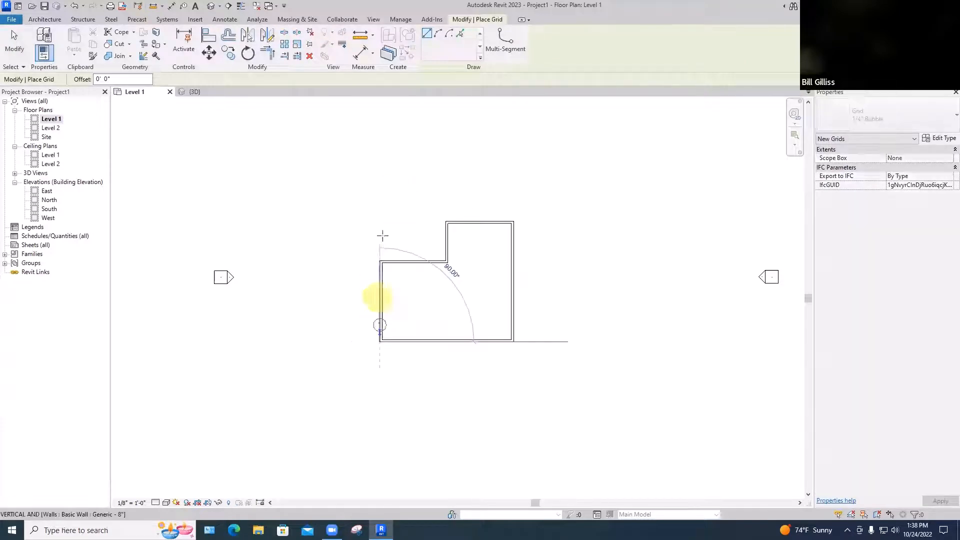
left_click(380, 200)
key("Escape")
key("Escape")
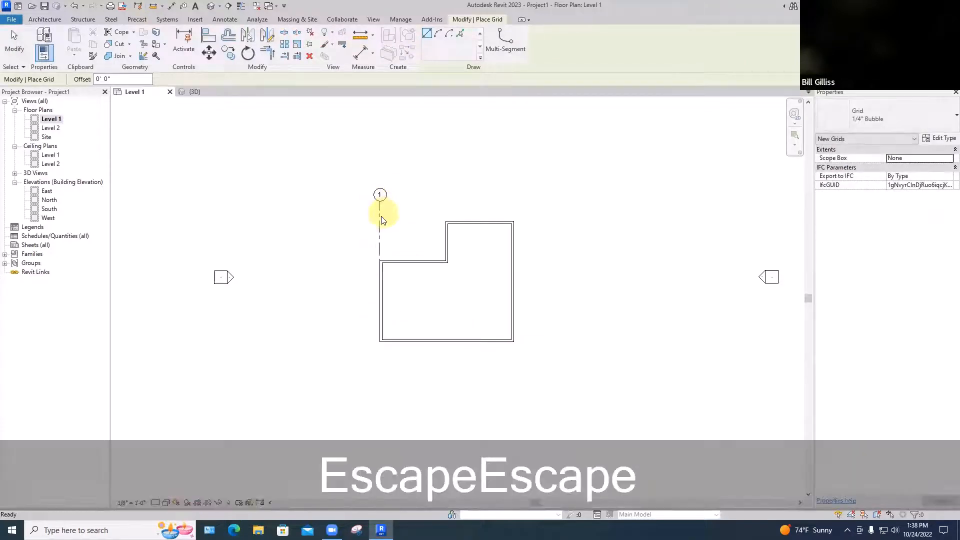
Extend the lower end of grid line 1 to below the bottom wall
left_click(379, 214)
left_click_drag(380, 341, 380, 385)
left_click(428, 386)
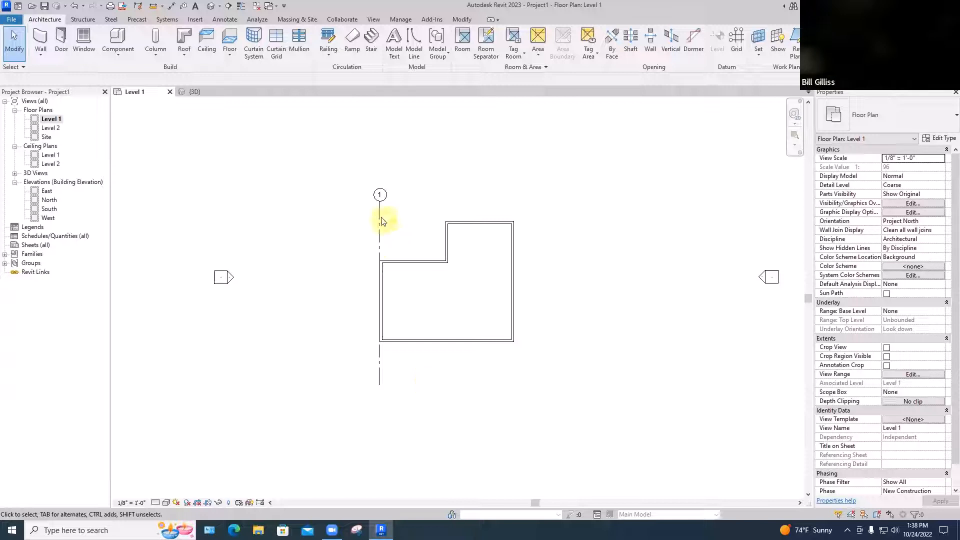
Create a similar short vertical grid line above the building, about 12' 6" to the right of the left wall
left_click(381, 220)
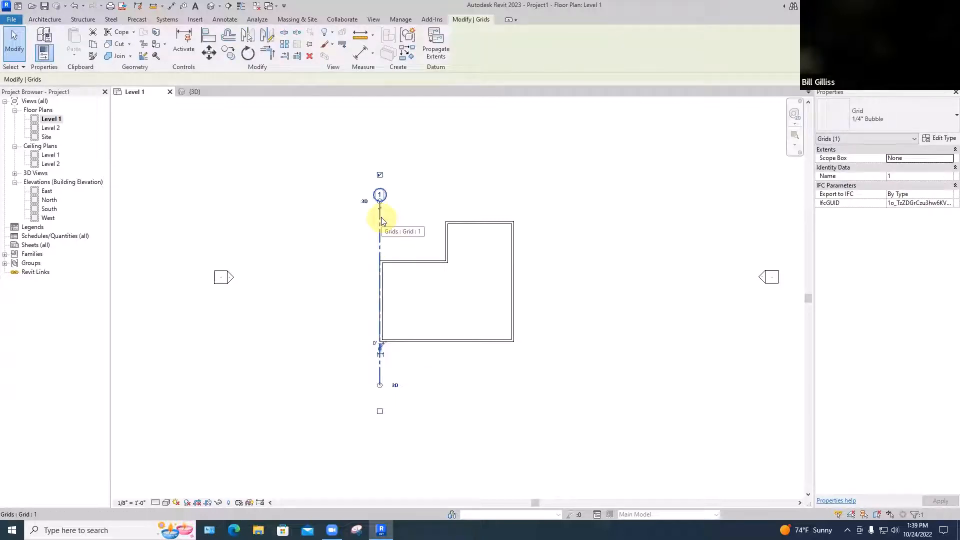
key("c")
key("s")
key("space")
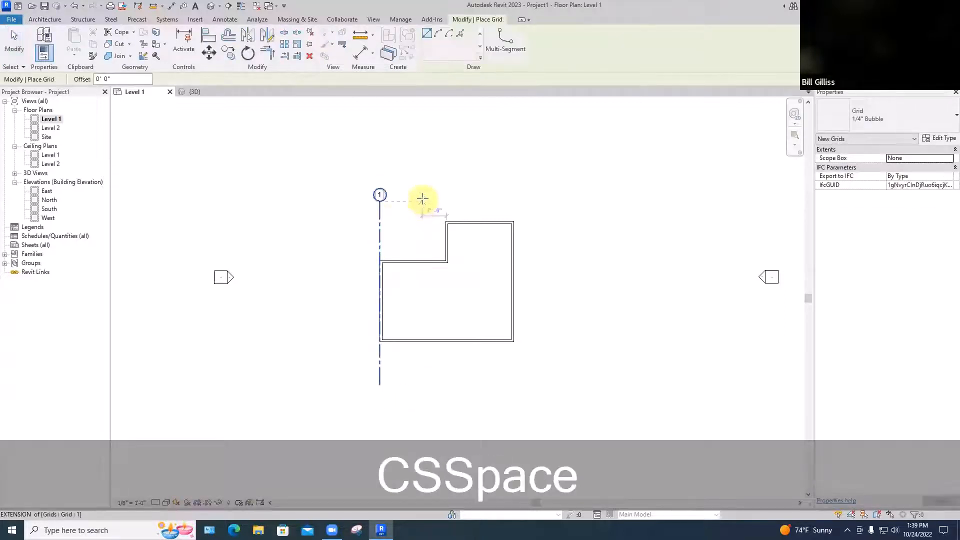
left_click(422, 200)
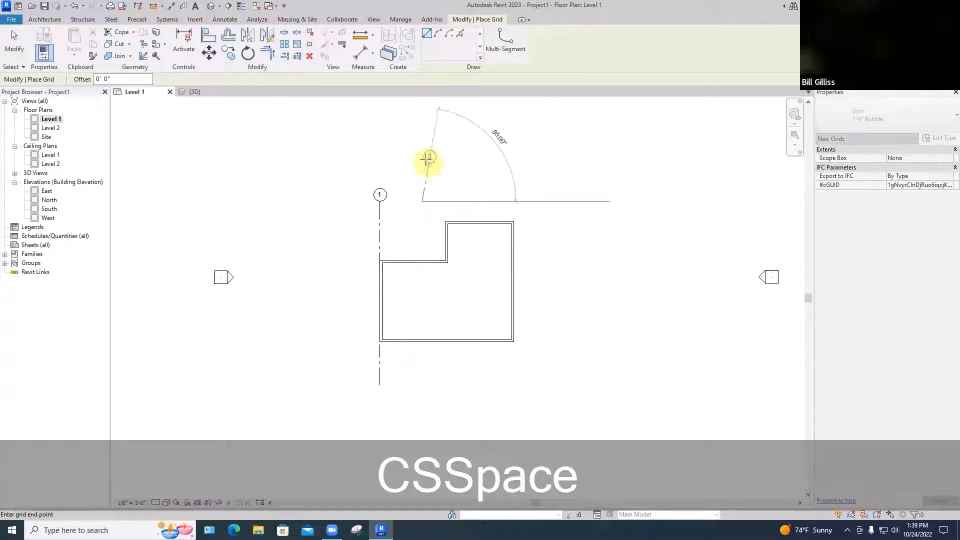
left_click(425, 158)
key("Escape")
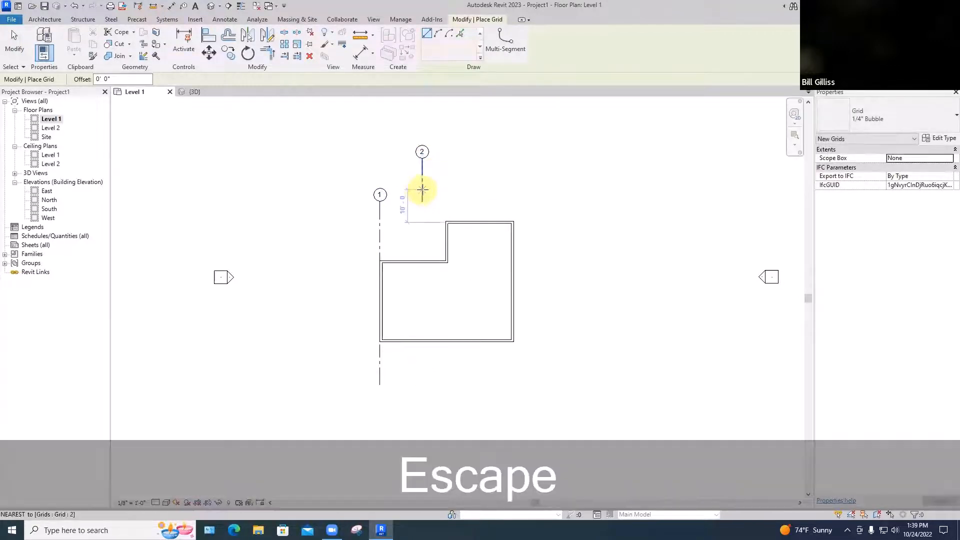
left_click(422, 189)
key("Escape")
key("Escape")
key("Escape")
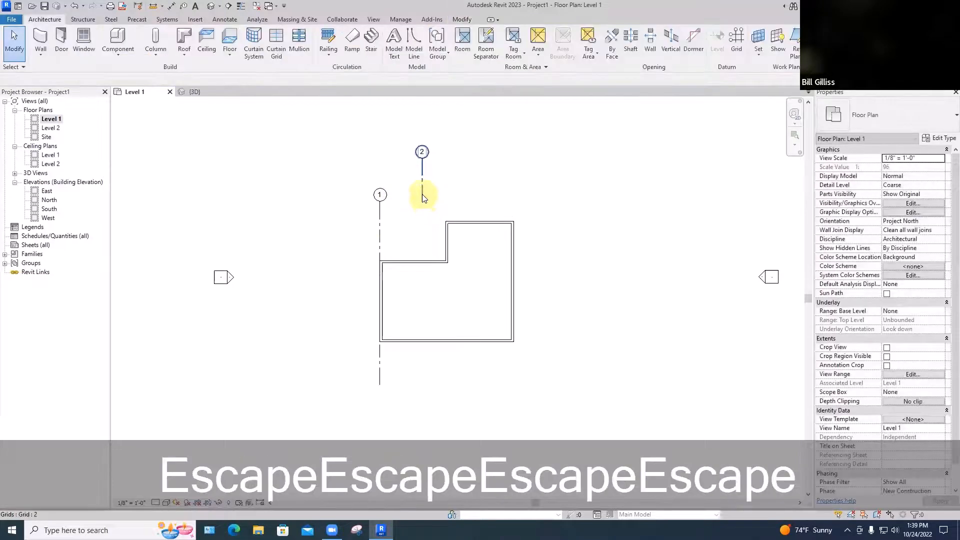
Extend the lower end of grid line 2 below the building, aligned with the lower end of grid line 1
left_click(422, 205)
left_click_drag(422, 206, 420, 386)
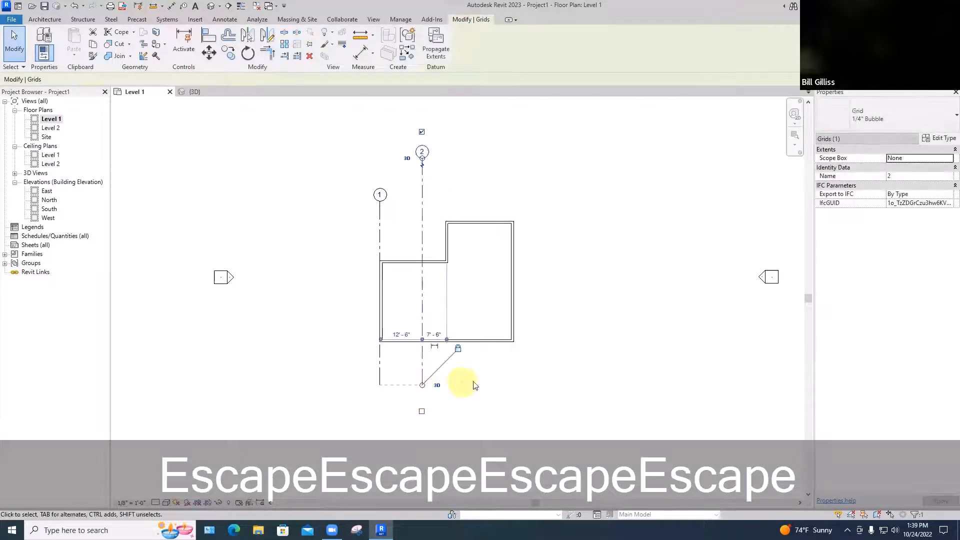
left_click(488, 382)
key("Escape")
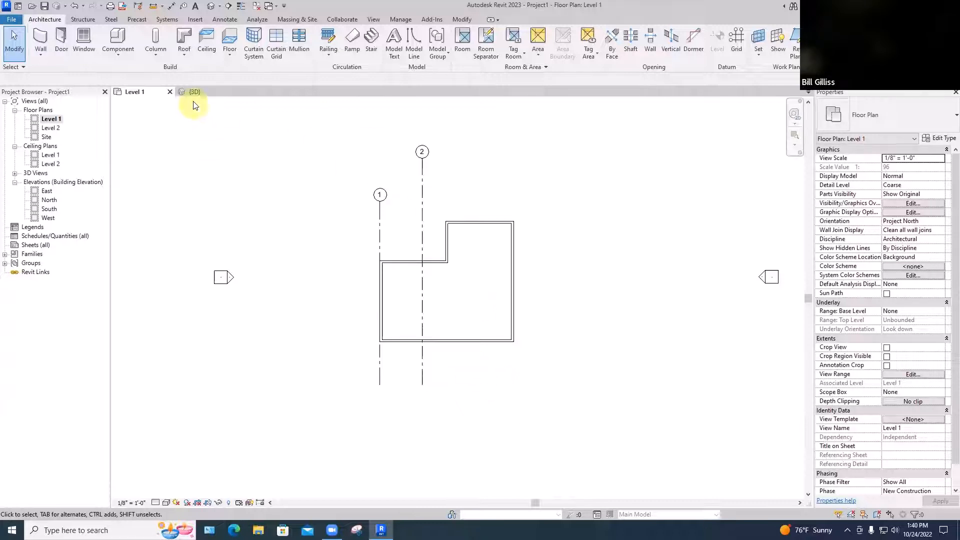
Create a Generic - 12" floor on Level 1 whose boundary follows the whole chain of exterior walls
left_click(230, 39)
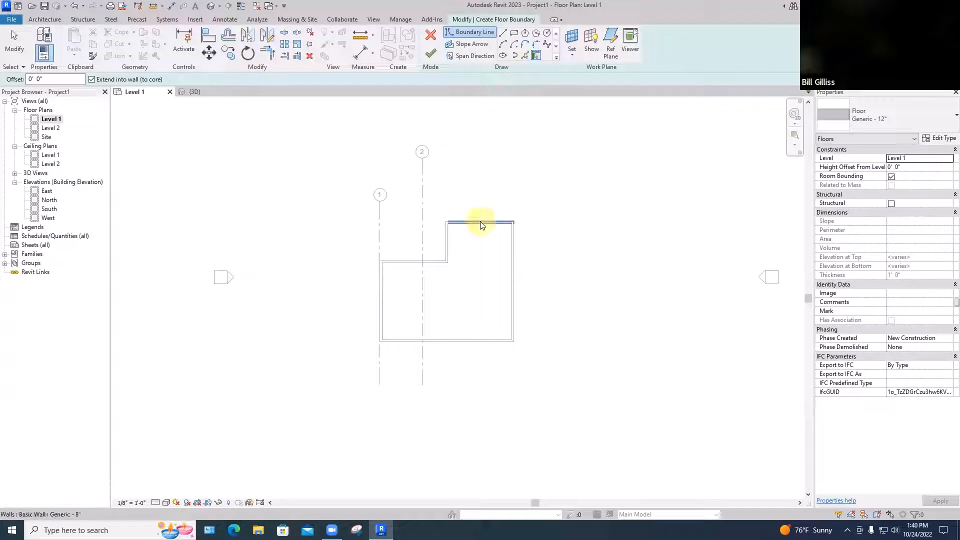
key("Tab")
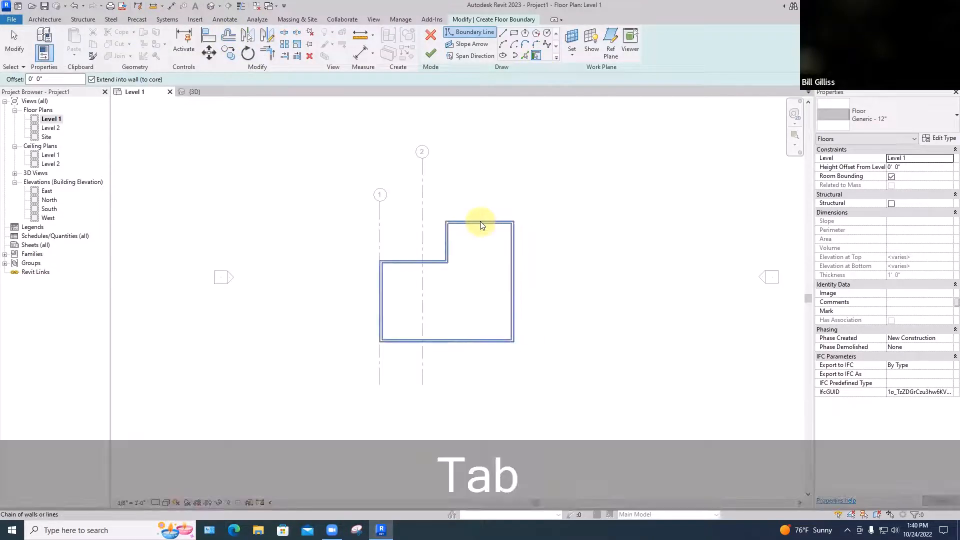
left_click(480, 221)
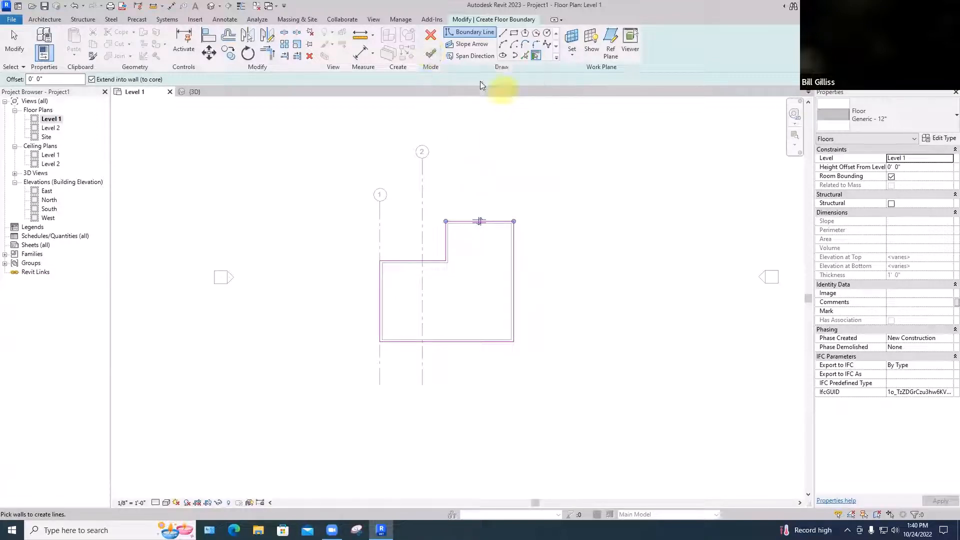
left_click(430, 53)
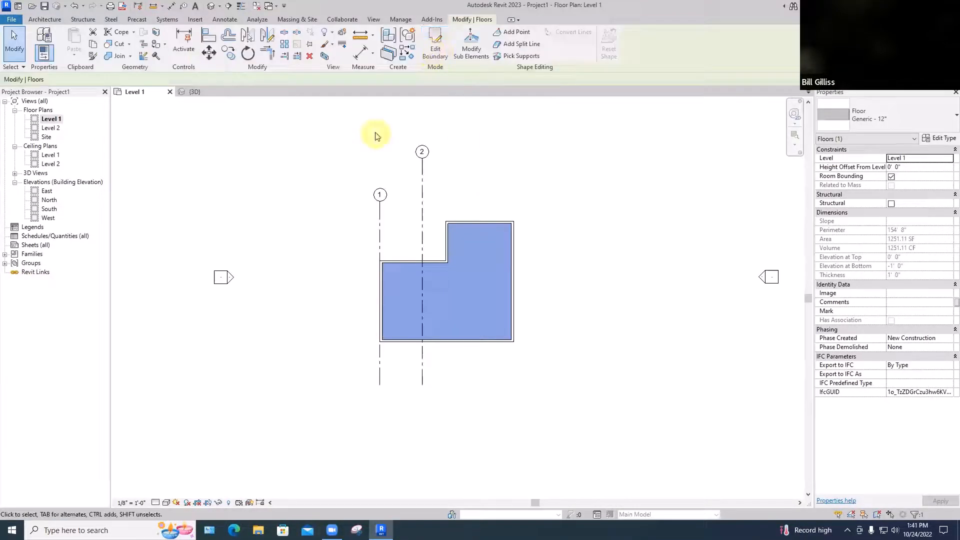
Fit the whole model in the 3D view and examine the floor beneath the walls
left_click(194, 92)
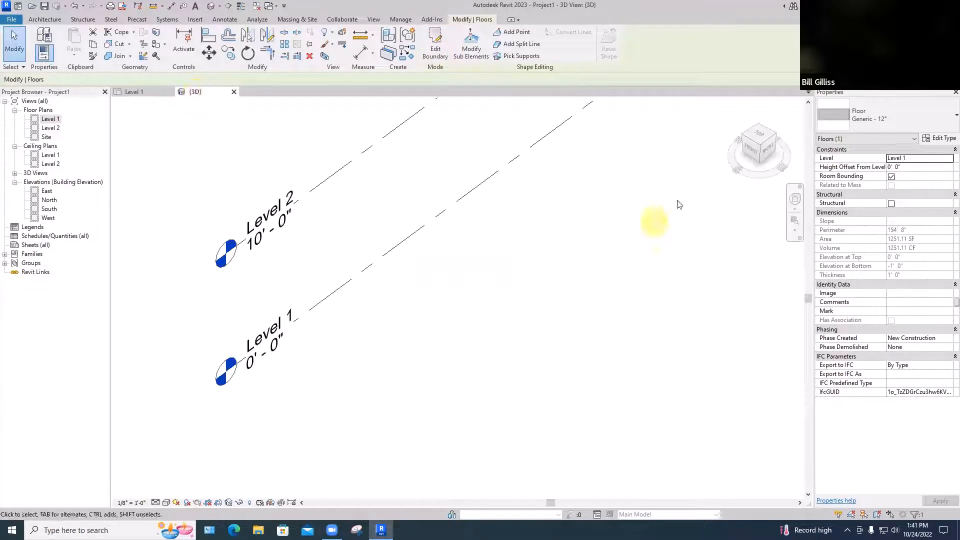
key("z")
key("a")
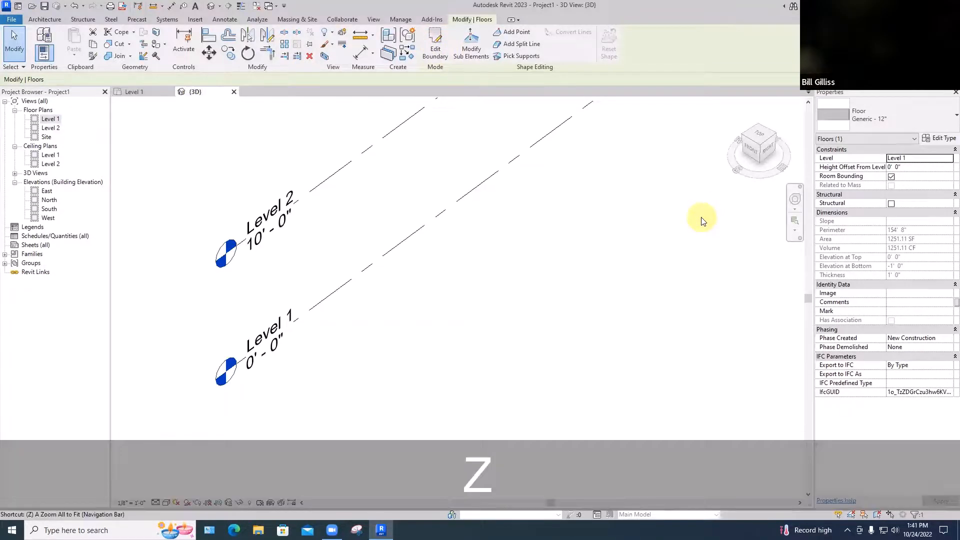
key("Escape")
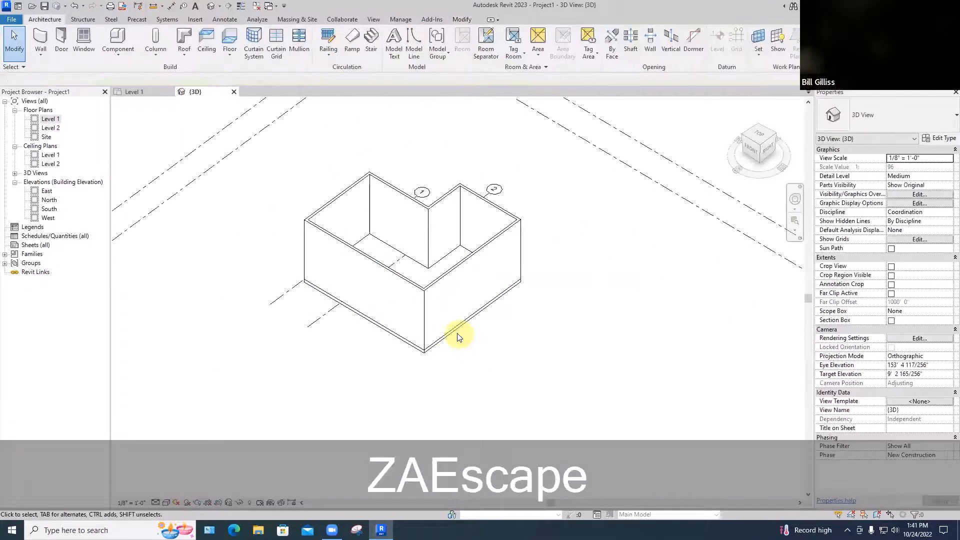
scroll(459, 335, "up", 3)
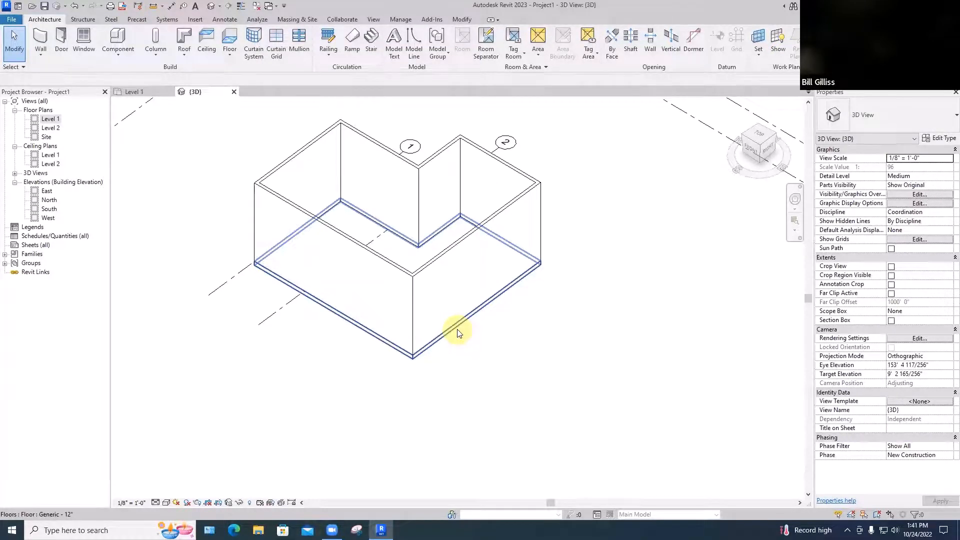
scroll(457, 333, "down", 5)
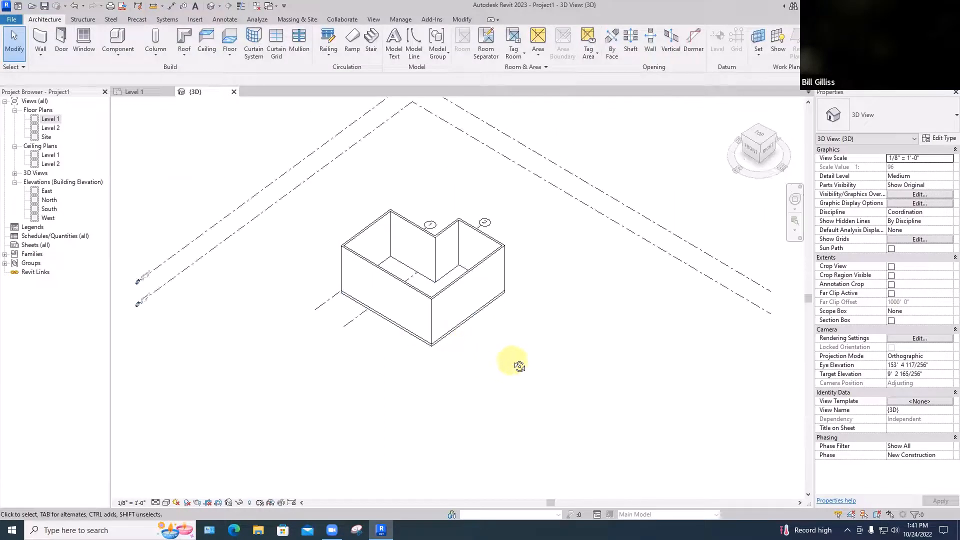
Move Level 1 down 5' in the 3D view, then examine the walls and floor attached to it
middle_click_drag(517, 364, 557, 204, "shift")
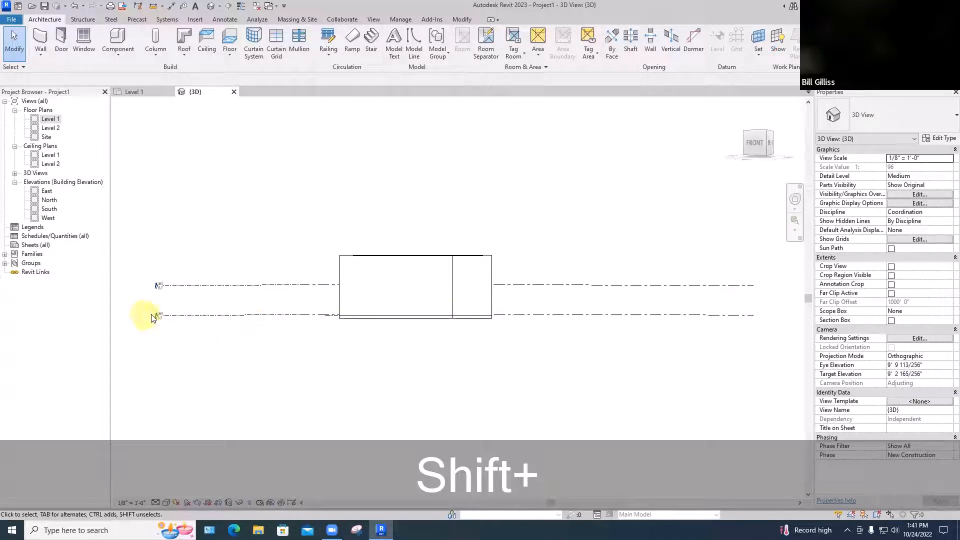
scroll(148, 315, "up", 3)
scroll(530, 358, "down", 1)
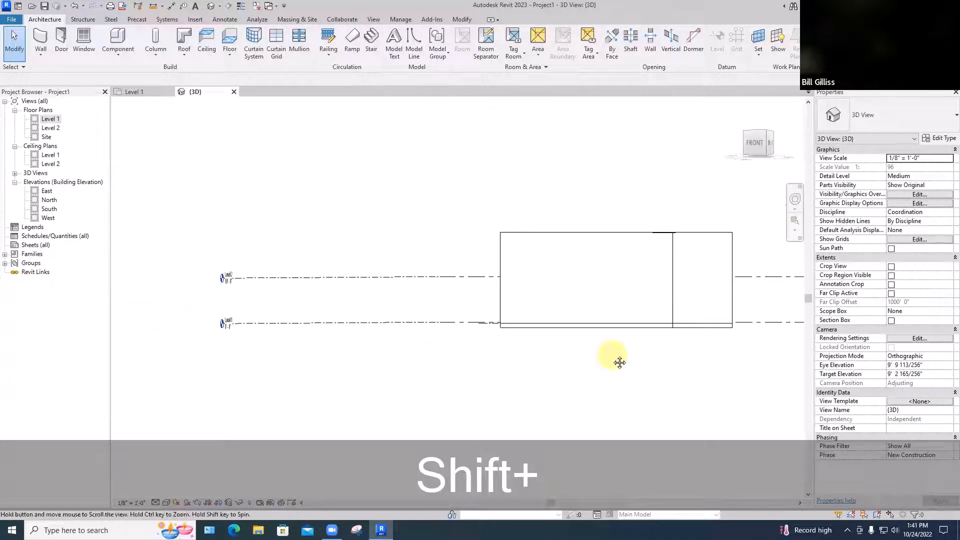
middle_click_drag(617, 360, 531, 360)
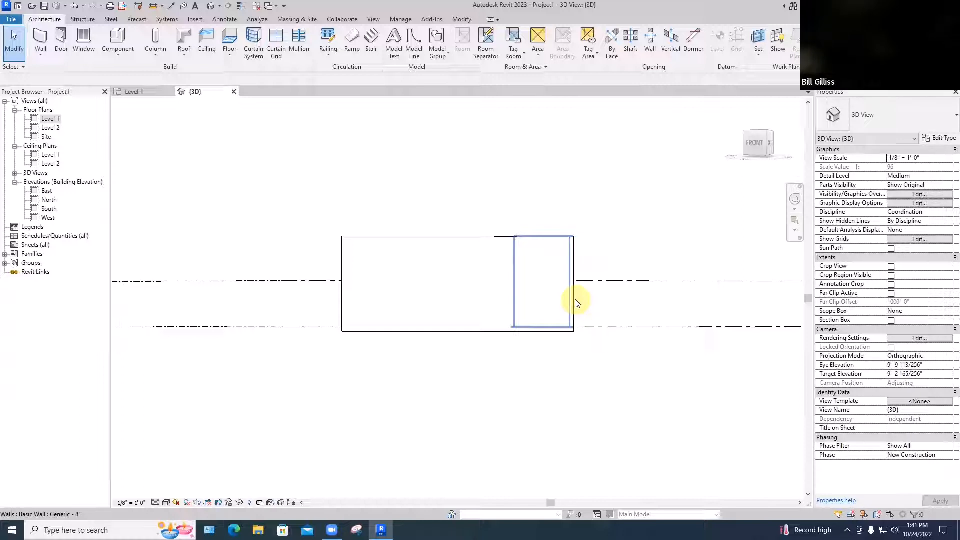
scroll(576, 303, "down", 1)
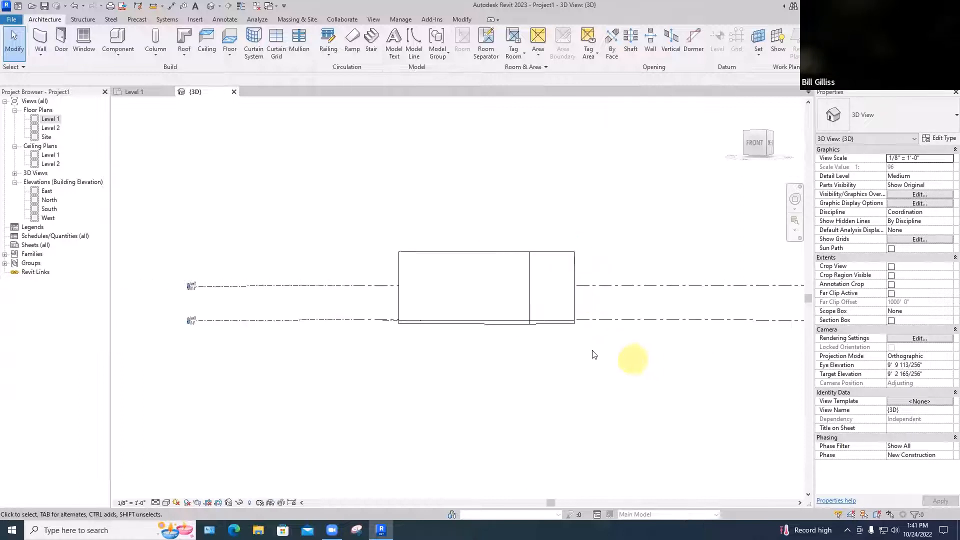
left_click(603, 320)
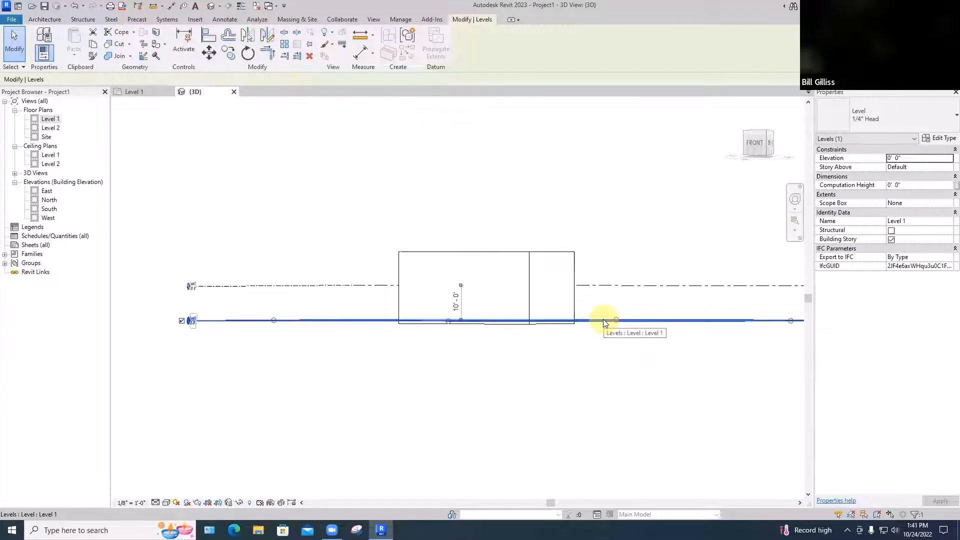
key("m")
key("v")
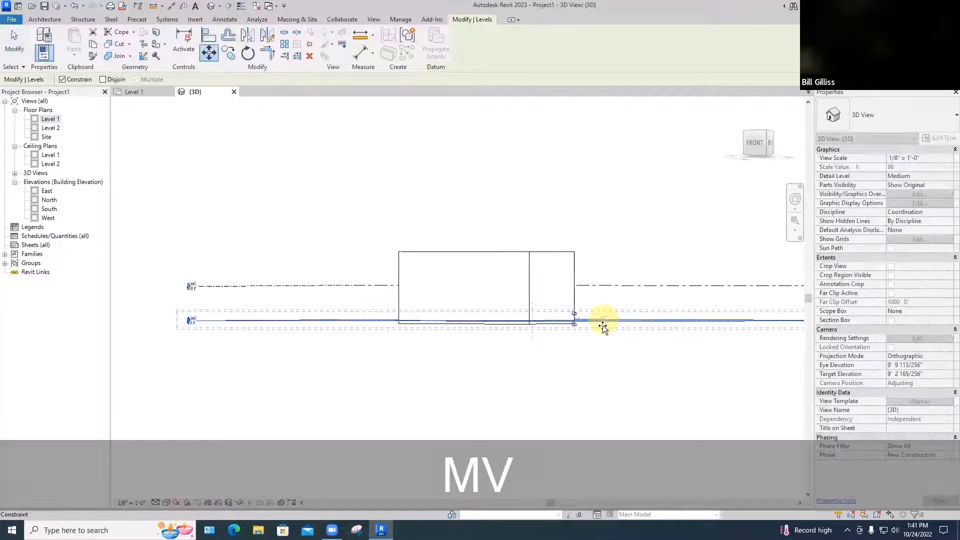
left_click(604, 320)
type("5'")
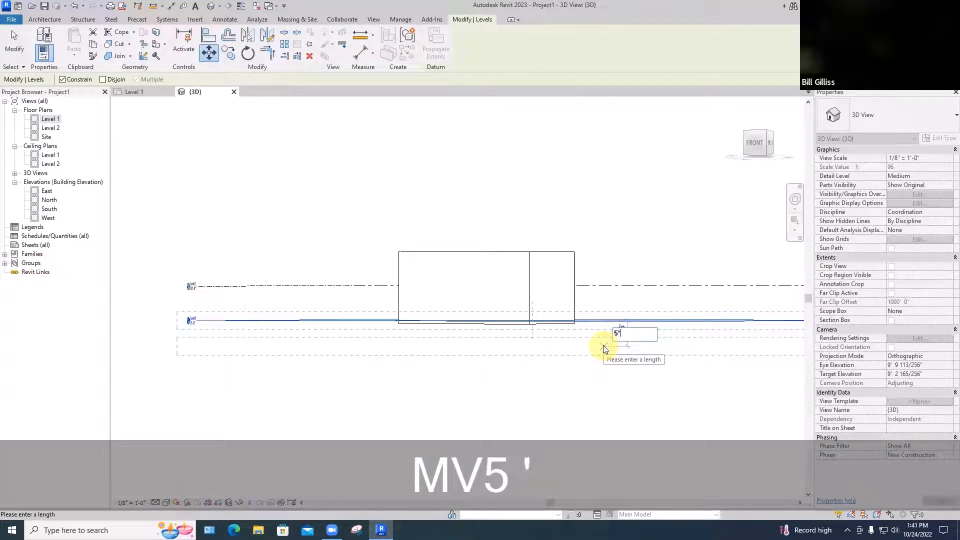
key("Return")
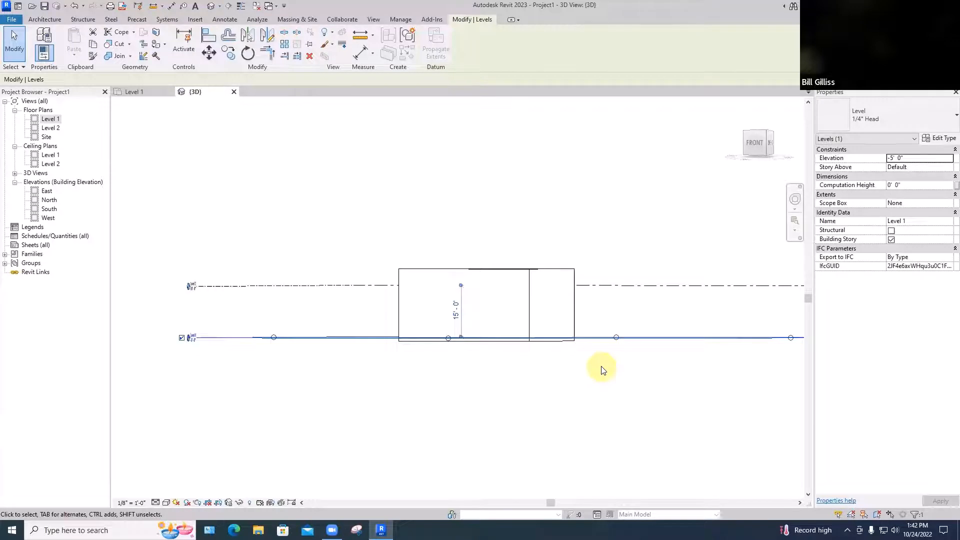
middle_click_drag(602, 368, 655, 411, "shift")
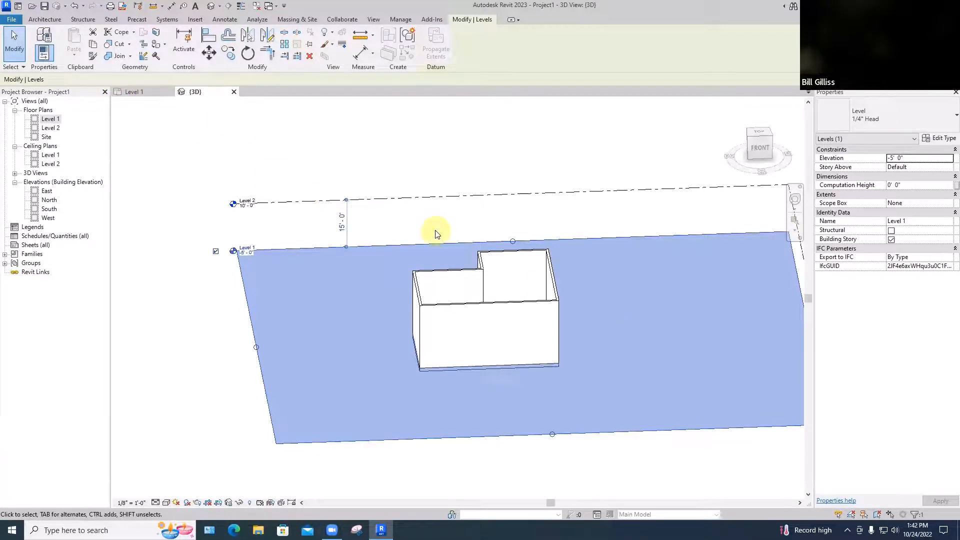
middle_click_drag(462, 267, 485, 368, "shift")
left_click(315, 144)
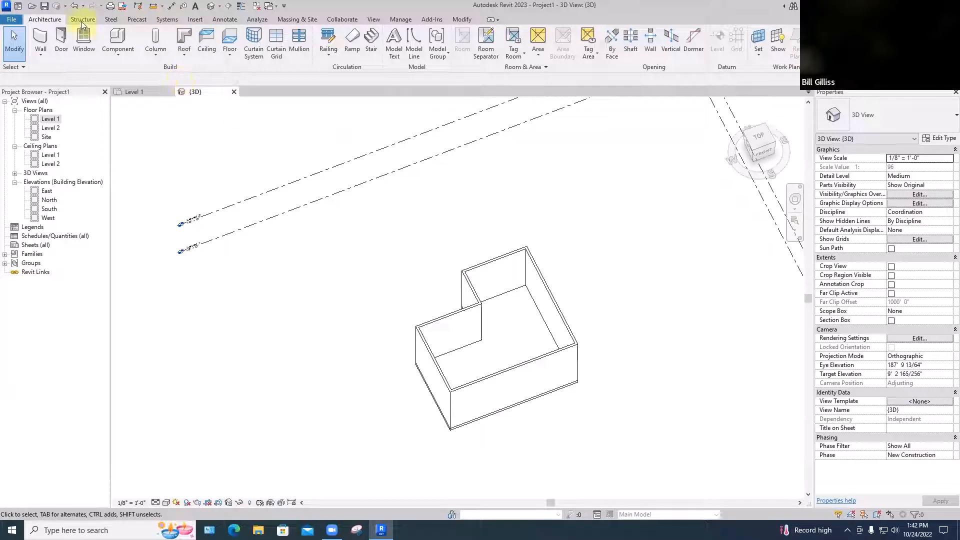
Place two 60" x 30" desks on the floor inside the building's deeper wing, in the 3D view
left_click(116, 55)
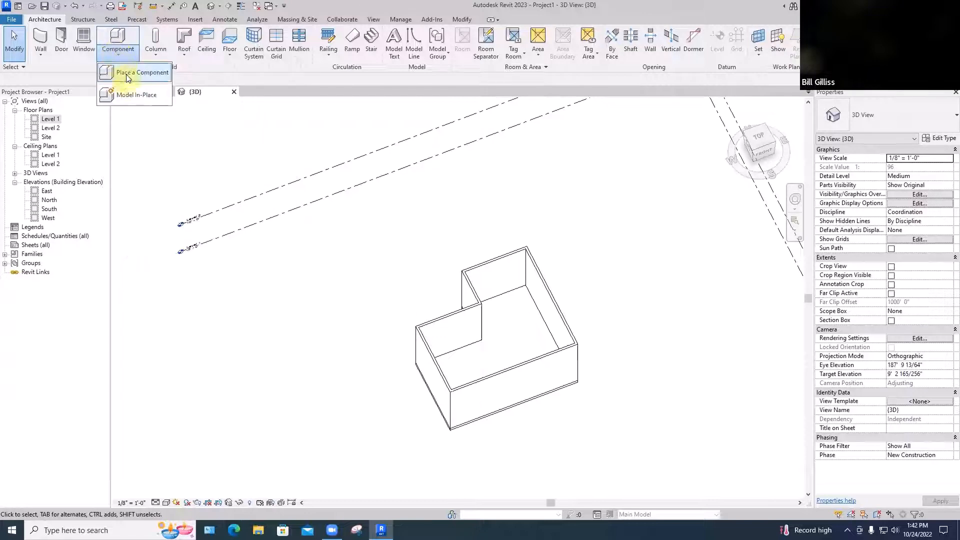
left_click(127, 73)
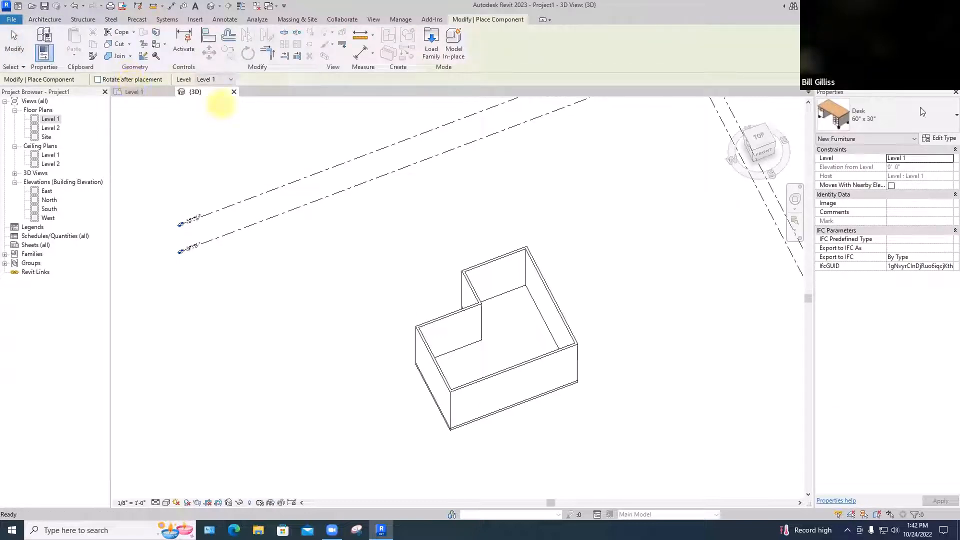
left_click(501, 326)
left_click(512, 351)
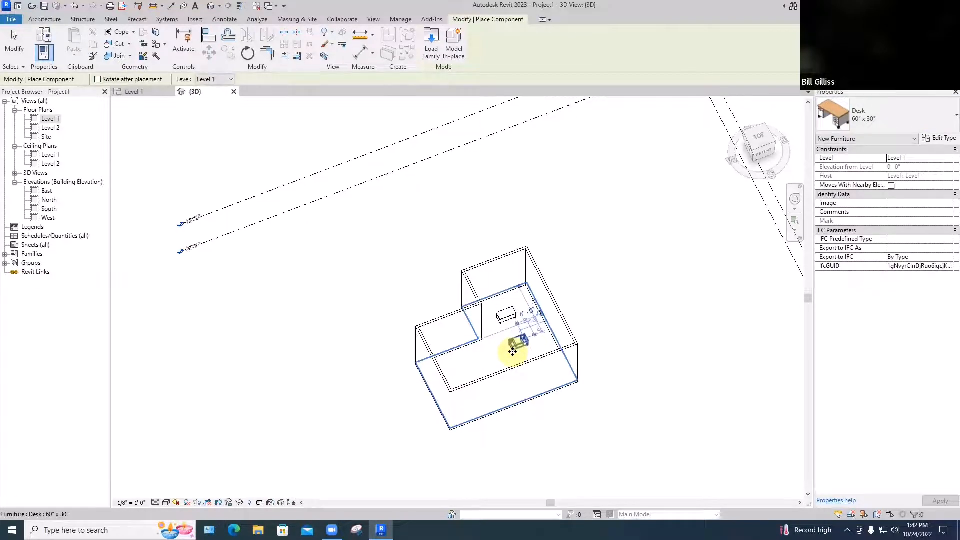
key("Escape")
key("Escape")
Place a third 60" x 30" desk below the other two in the Level 1 floor plan
middle_click_drag(407, 354, 391, 334, "shift")
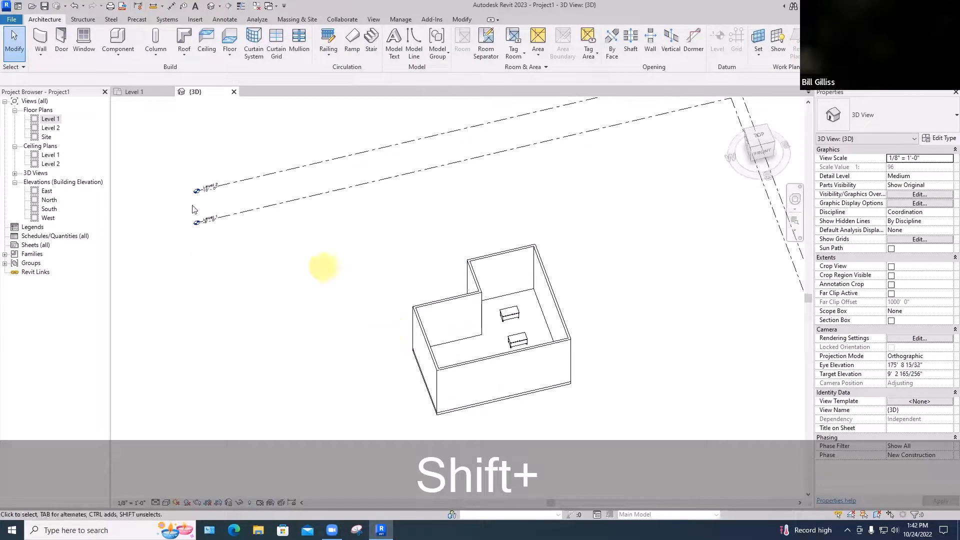
double_click(50, 120)
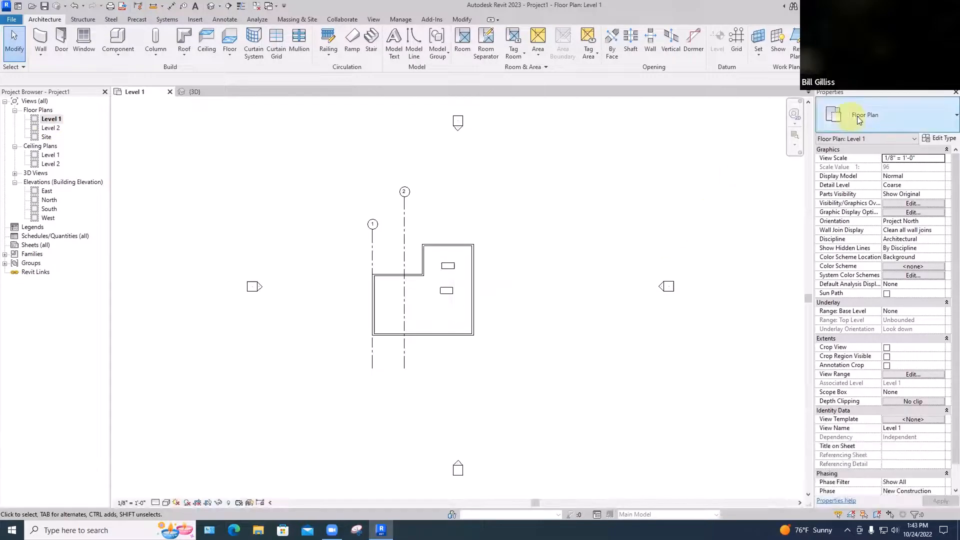
left_click(124, 59)
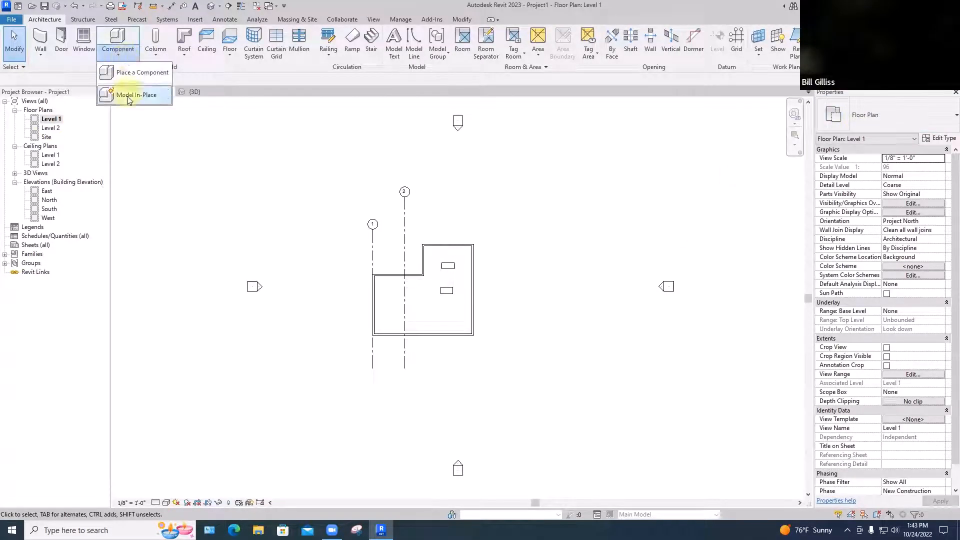
left_click(129, 73)
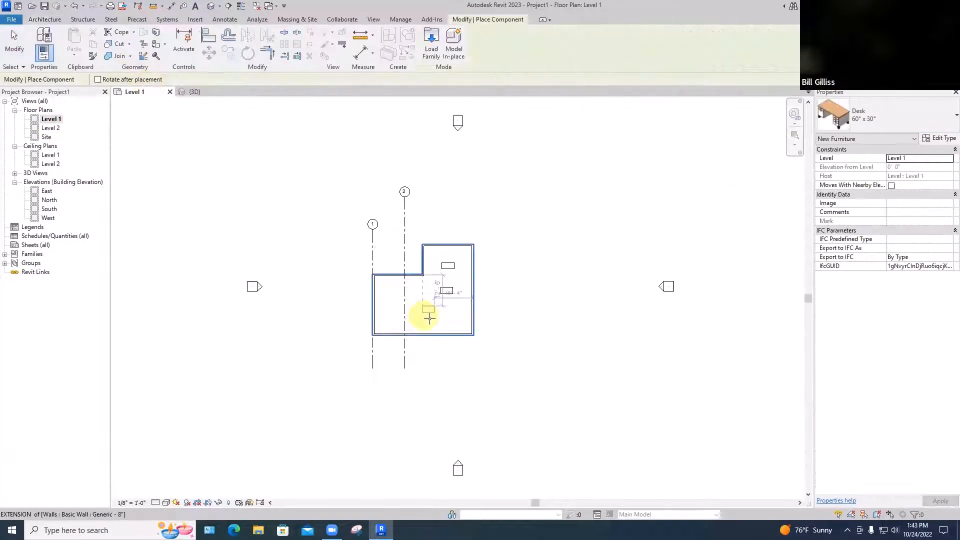
key("Escape")
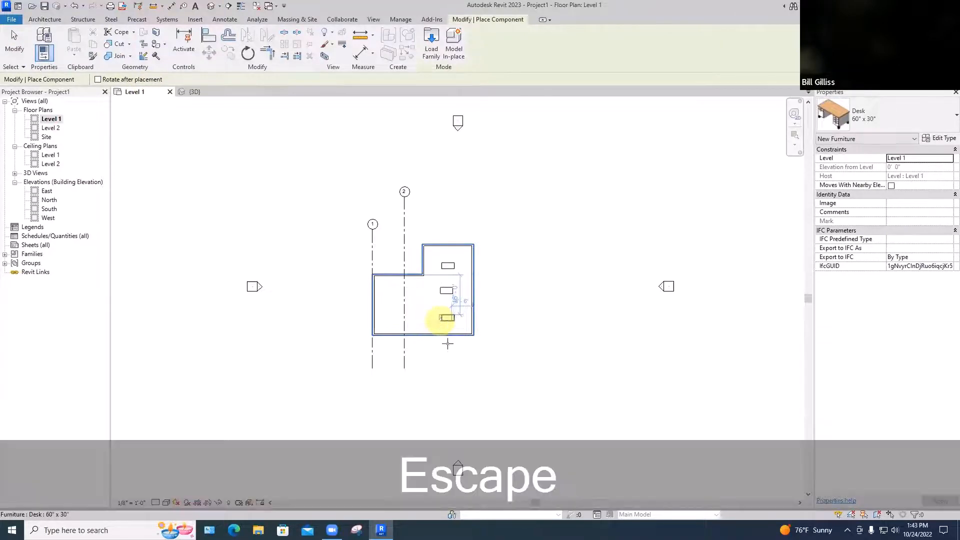
key("shift+Escape")
Place two Fixed 36" x 48" windows in the long wall behind the desks, working in the 3D view
left_click(194, 93)
middle_click_drag(369, 274, 440, 218, "shift")
key("shift+Caps_Lock")
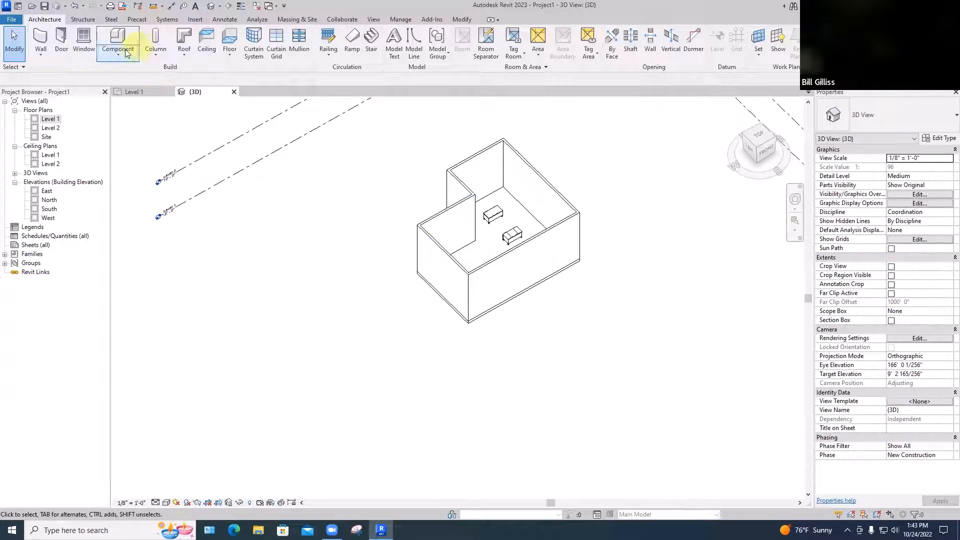
left_click(83, 46)
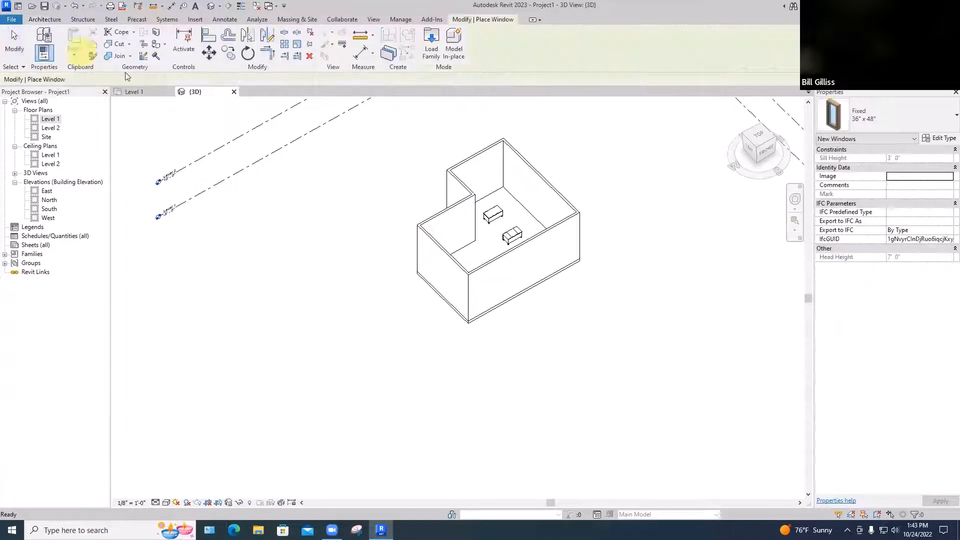
left_click(518, 180)
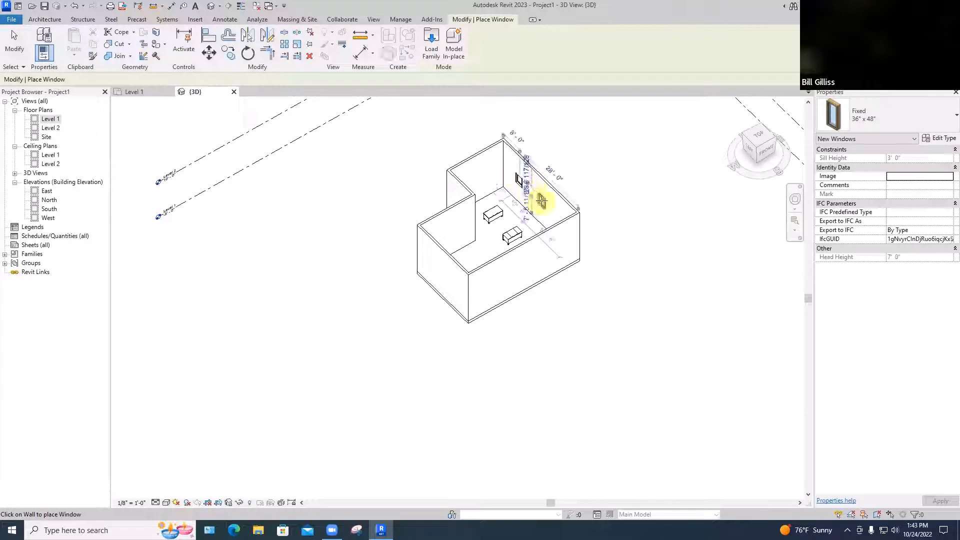
left_click(541, 200)
key("Escape")
key("Escape")
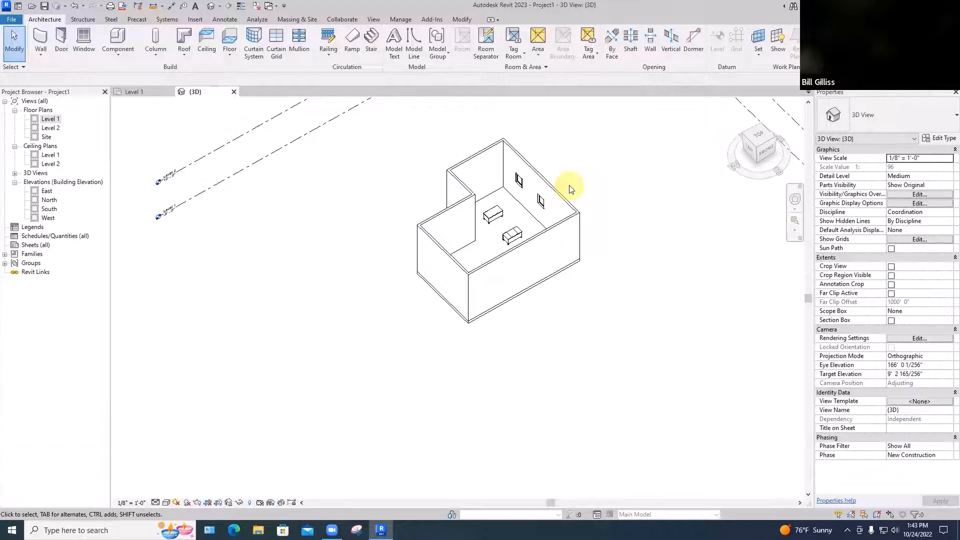
Nudge the wall holding the two windows outward until it is just over 24' from the parallel notch wall
left_click(552, 188)
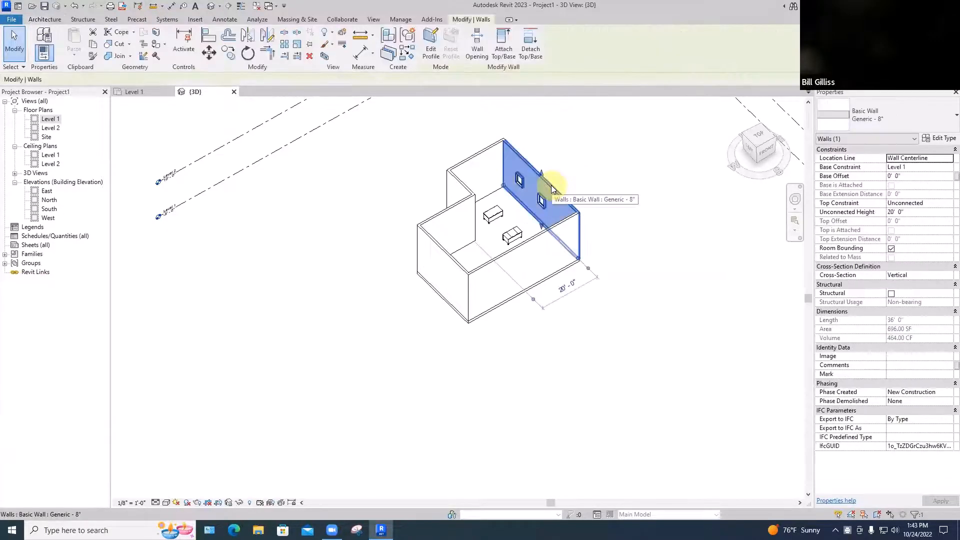
key("Right")
key("Right")
key("Right")
key("Right")
key("Right")
key("Right")
key("Right")
key("Right")
key("Right")
key("Right")
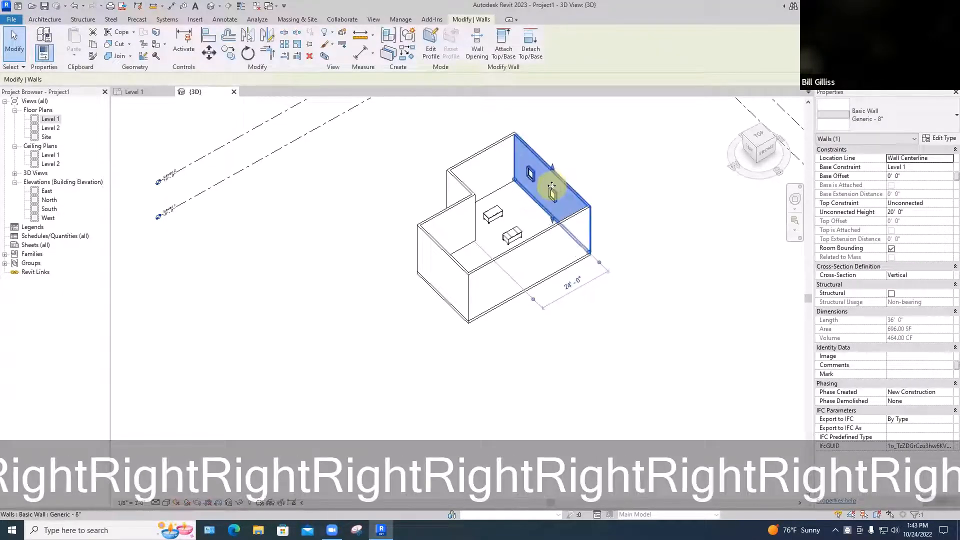
left_click(617, 167)
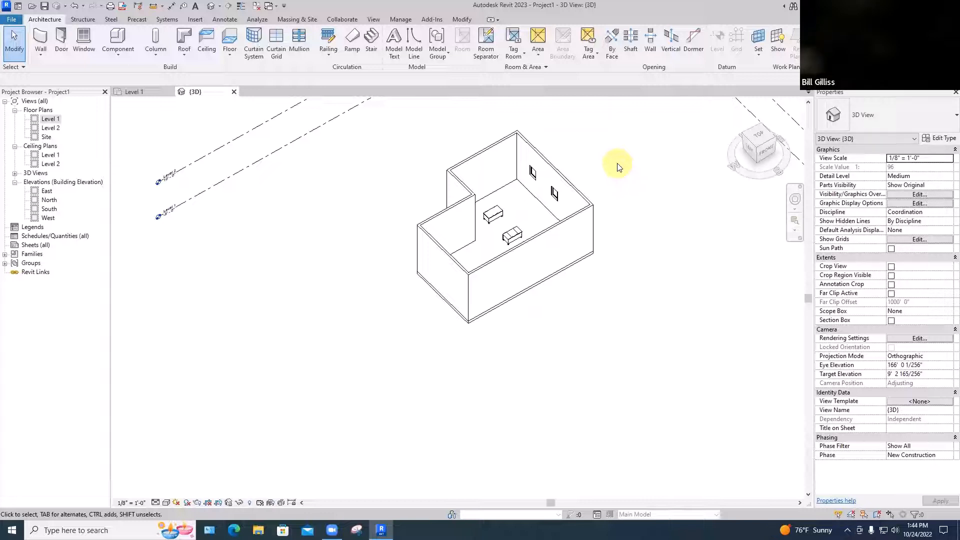
Open the Level 2 floor plan and start a Roof by Footprint sketch for the building
double_click(50, 128)
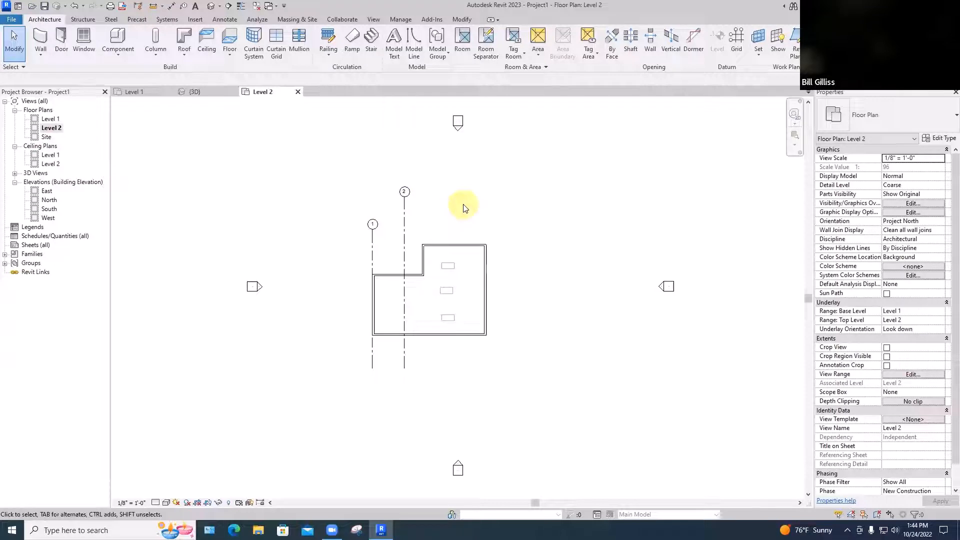
left_click(184, 57)
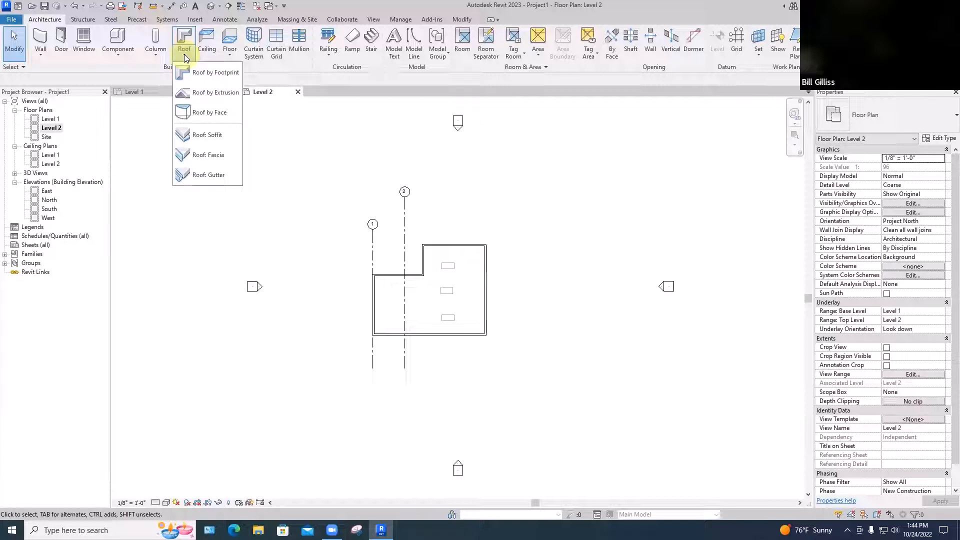
left_click(202, 74)
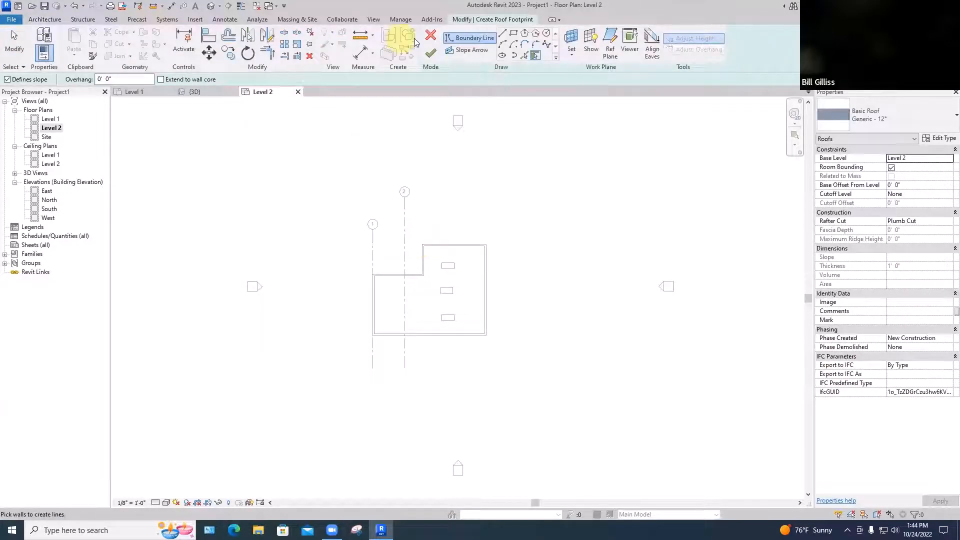
left_click(502, 34)
left_click(536, 55)
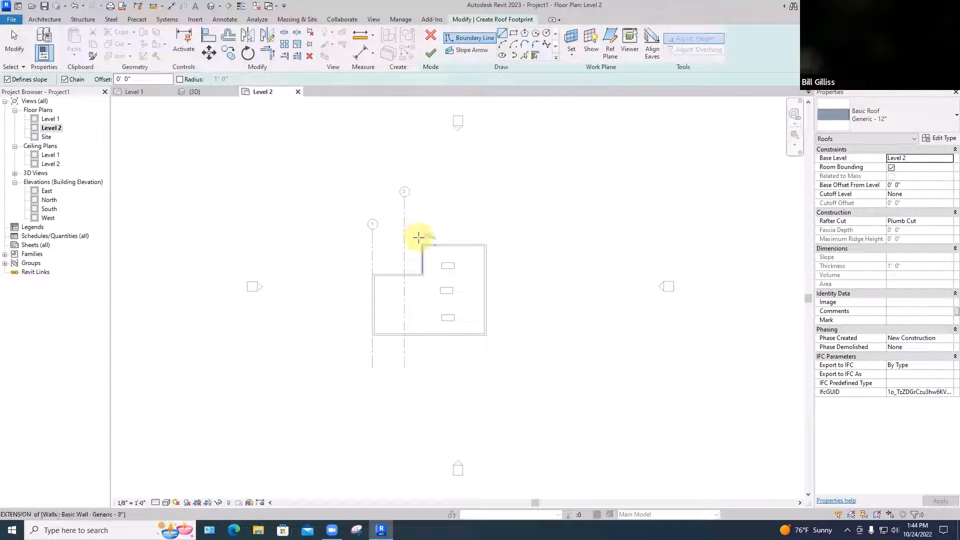
scroll(422, 244, "up", 2)
middle_click_drag(421, 244, 423, 185)
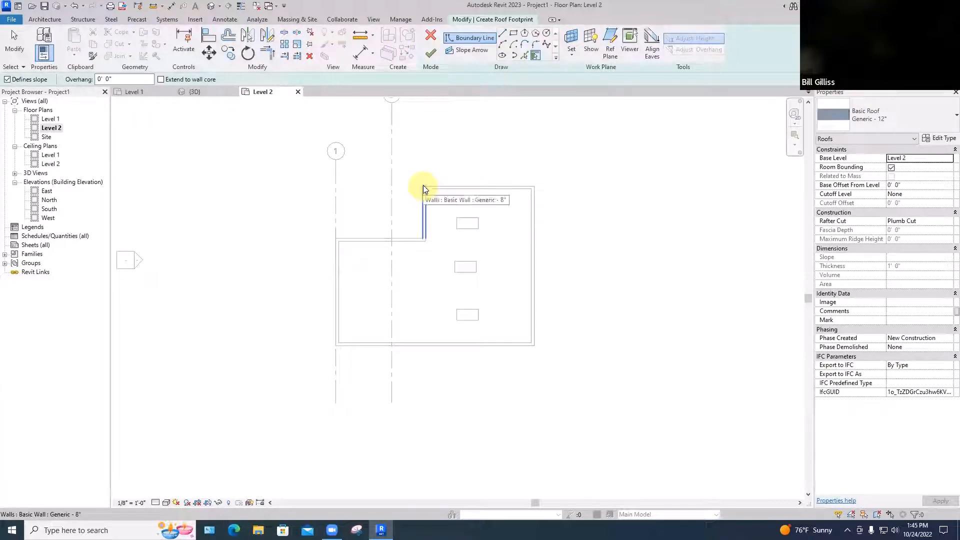
Trace slope-defining roof boundary lines along the outer faces of the deeper wing's north wall and the east, south and west walls
left_click(503, 35)
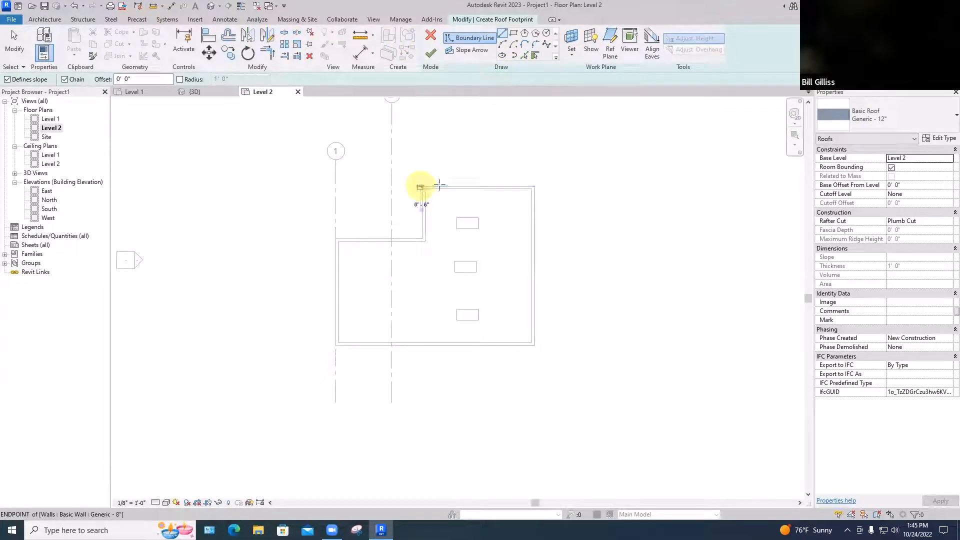
left_click(422, 186)
left_click(533, 186)
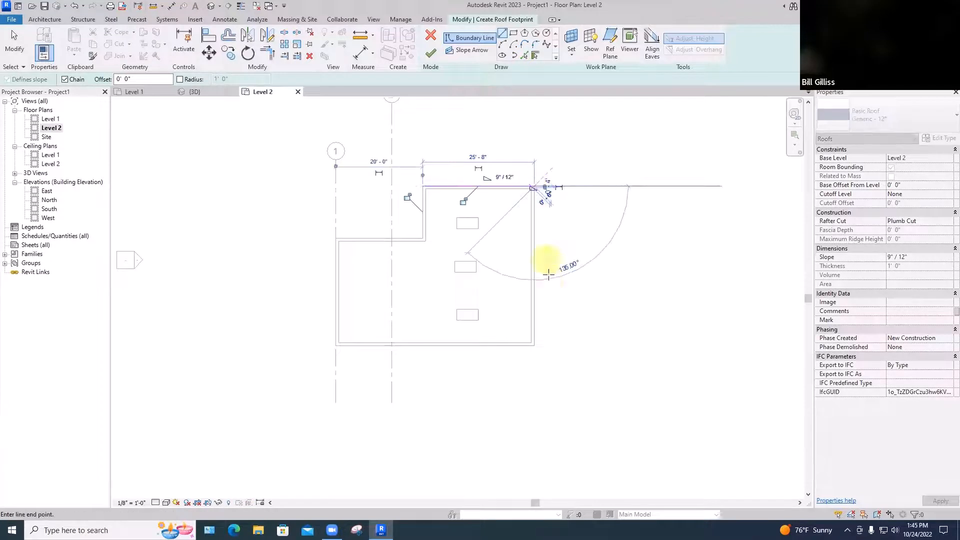
left_click(534, 345)
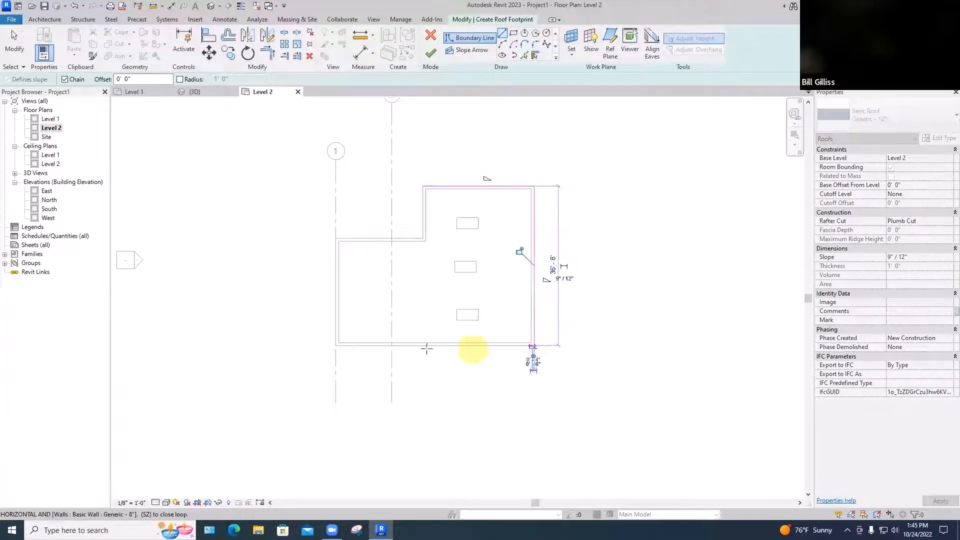
left_click(338, 345)
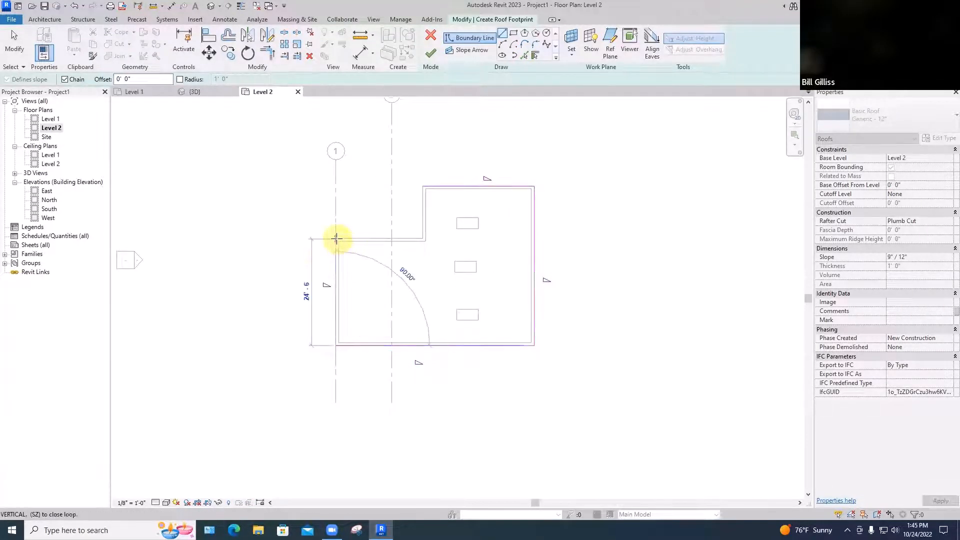
left_click(336, 239)
key("Escape")
key("Escape")
Stretch the north end of the west boundary line to the walls' outer corner, making the line 24' 8" long
scroll(336, 250, "up", 3)
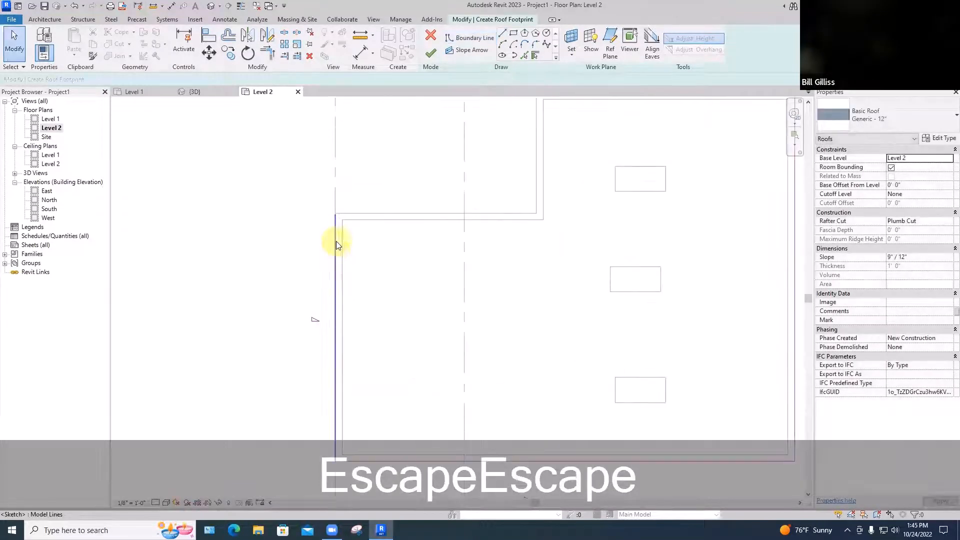
scroll(336, 220, "up", 3)
left_click(331, 208)
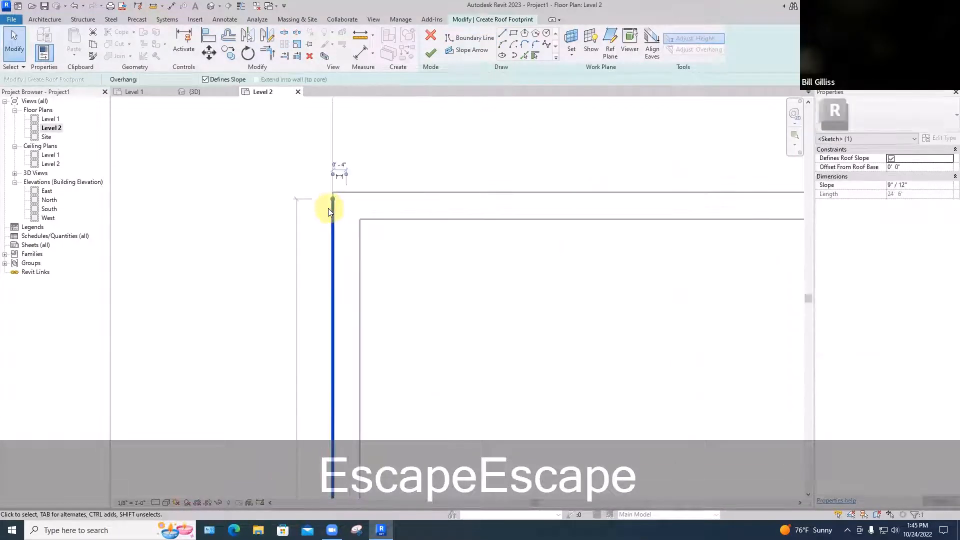
scroll(328, 209, "up", 1)
left_click_drag(334, 194, 336, 183)
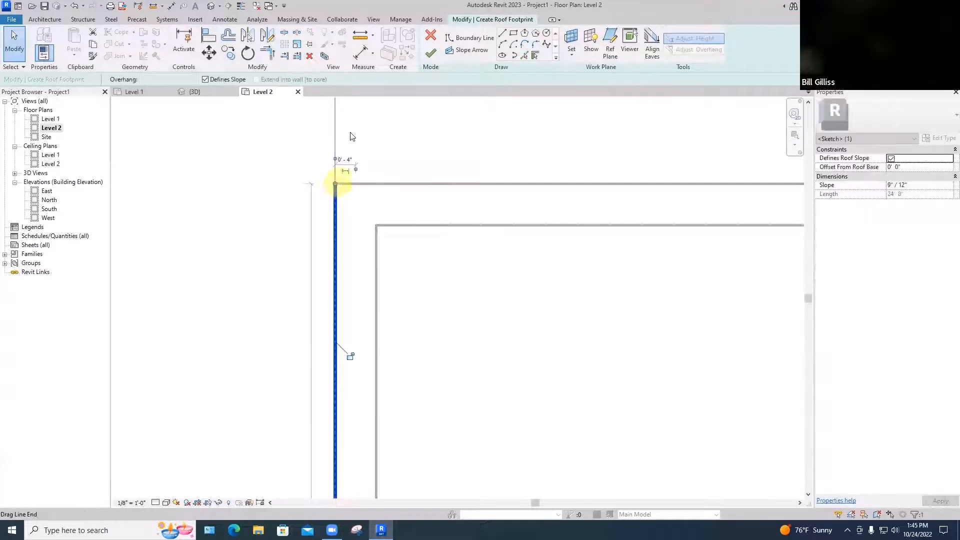
Draw the last two boundary lines along the outer faces of the notch walls to close the roof footprint
left_click(501, 34)
left_click(335, 184)
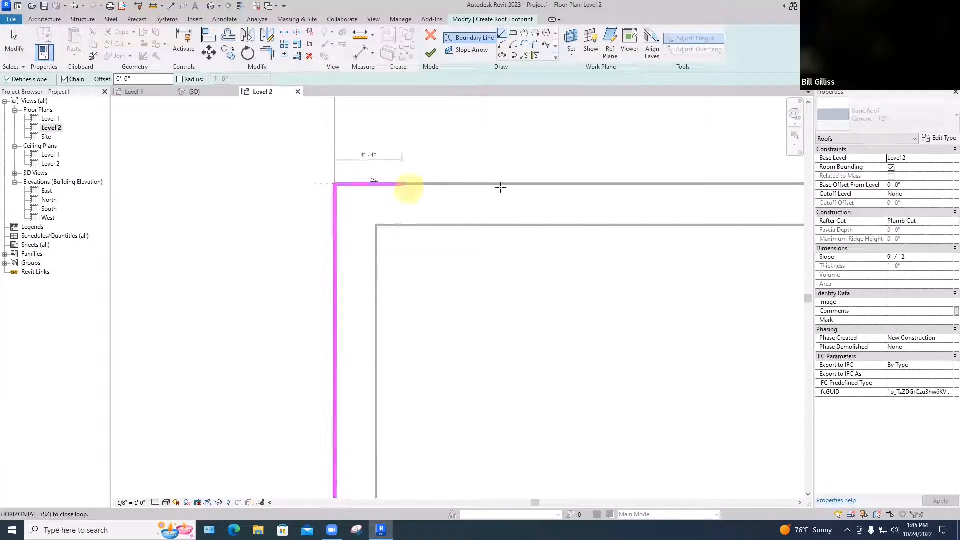
scroll(543, 190, "down", 3)
middle_click_drag(579, 199, 302, 202)
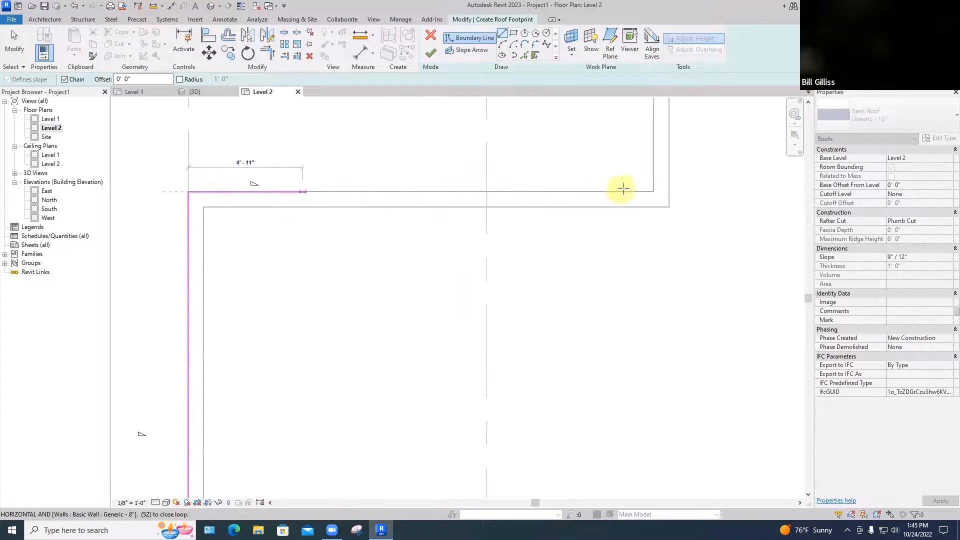
left_click(650, 191)
scroll(653, 188, "down", 3)
middle_click_drag(654, 188, 650, 209)
left_click(649, 186)
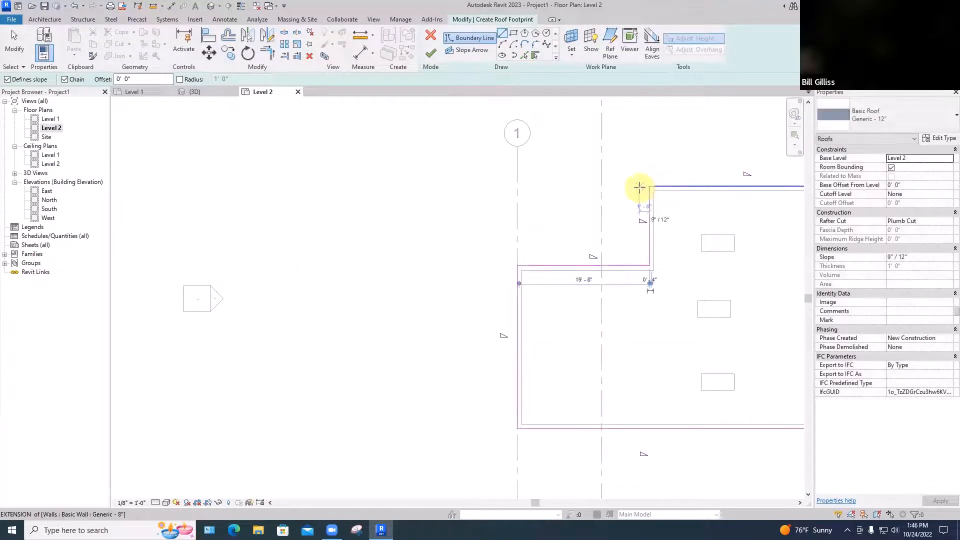
key("Escape")
Finish the Generic - 12" roof sketch without attaching the highlighted walls to the roof
scroll(628, 179, "down", 3)
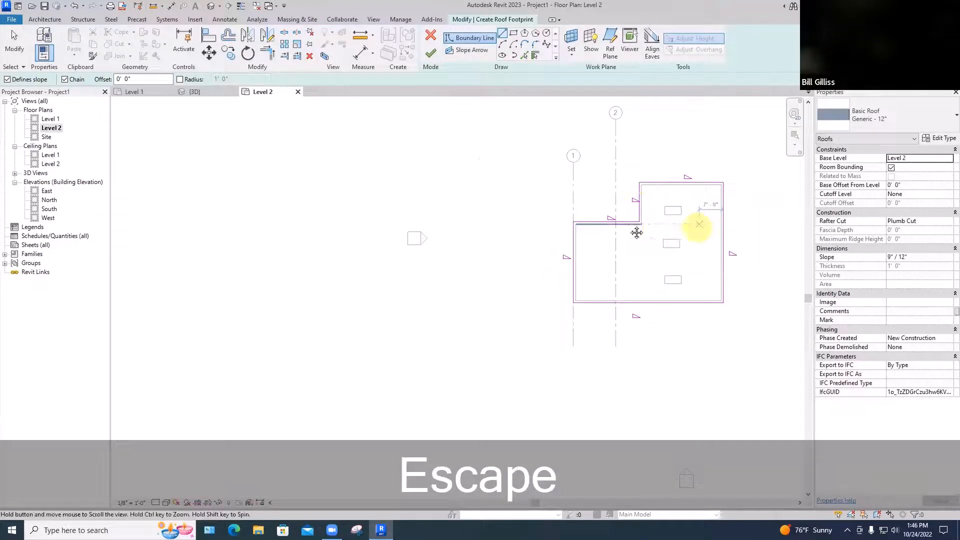
middle_click_drag(696, 225, 592, 231)
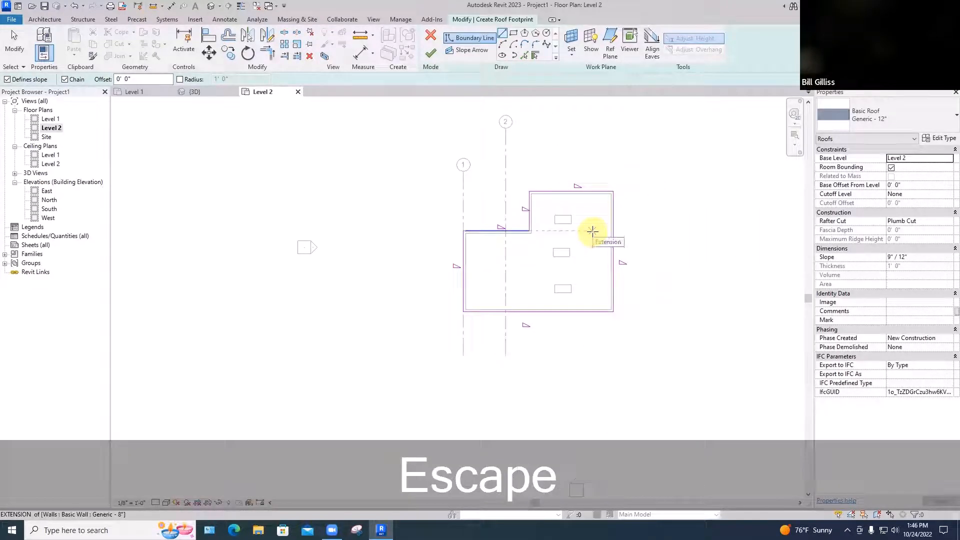
left_click(429, 54)
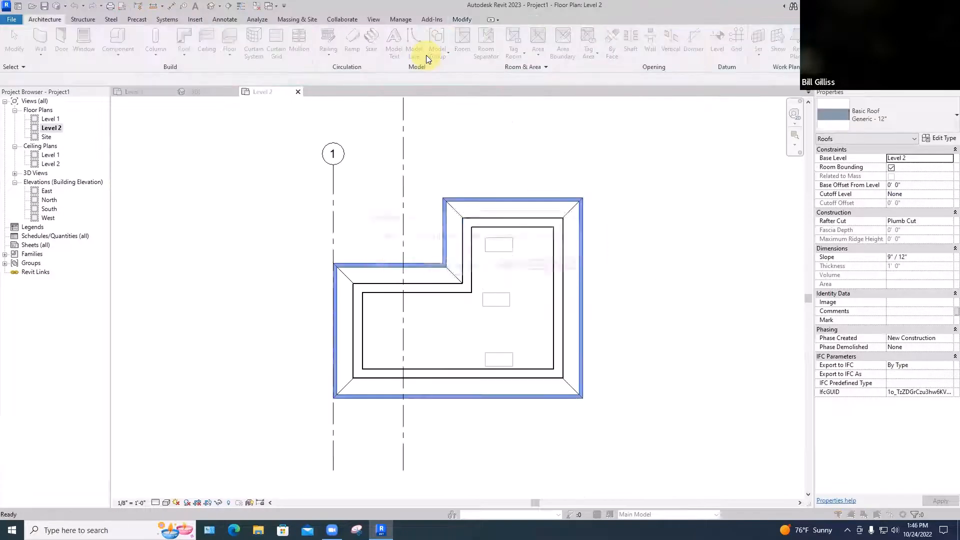
left_click(510, 267)
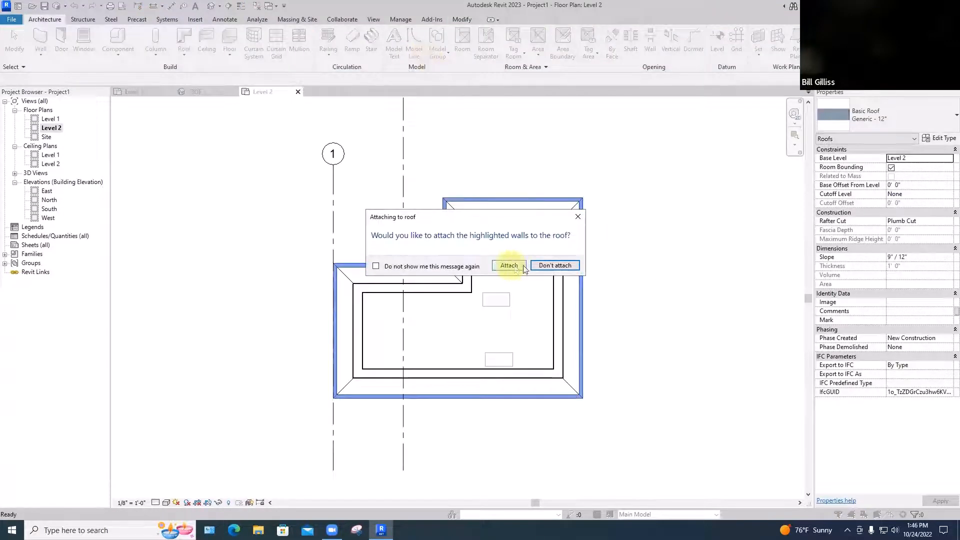
left_click(558, 268)
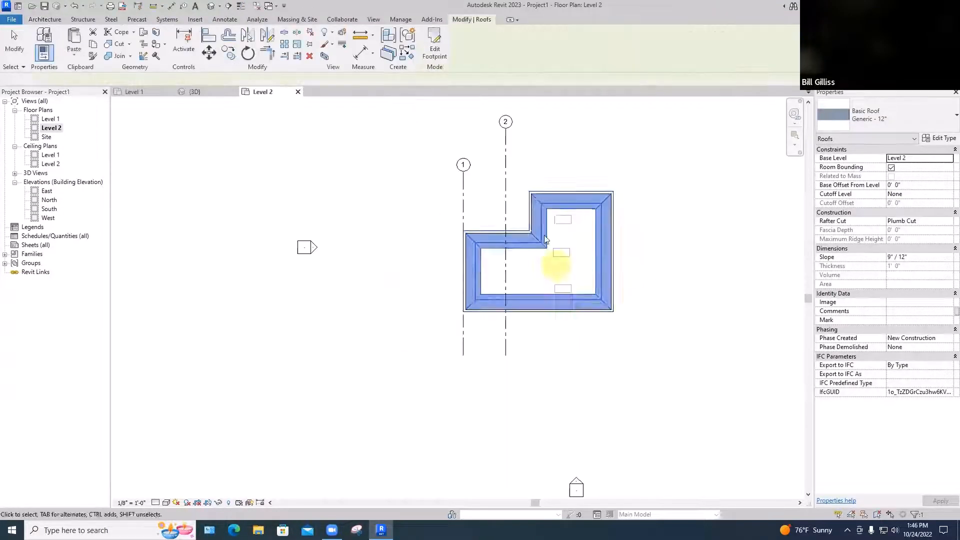
left_click(556, 169)
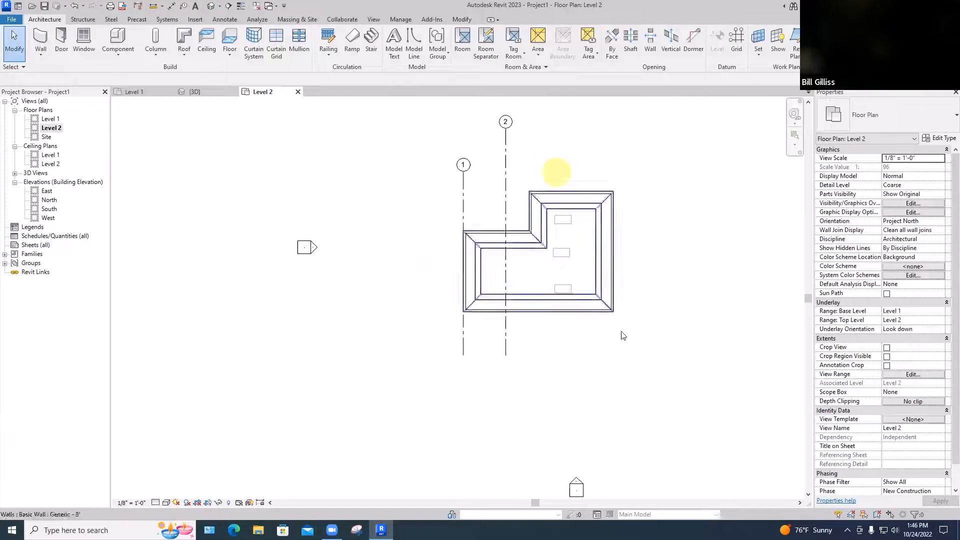
Check the roof in 3D and nudge it upward in the North elevation until its base offset from Level 2 is 7' 6"
left_click(194, 92)
scroll(530, 305, "up", 3)
scroll(530, 305, "down", 3)
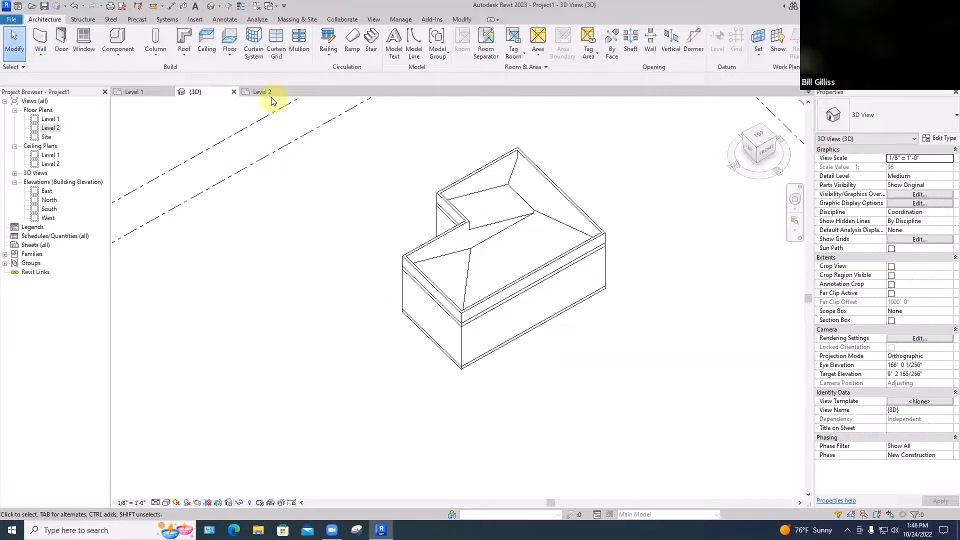
left_click(35, 202)
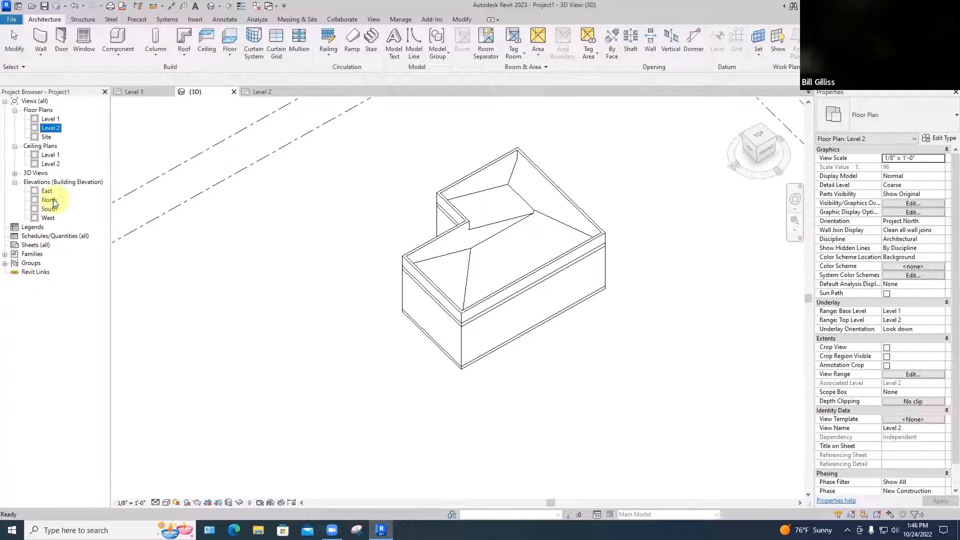
double_click(50, 200)
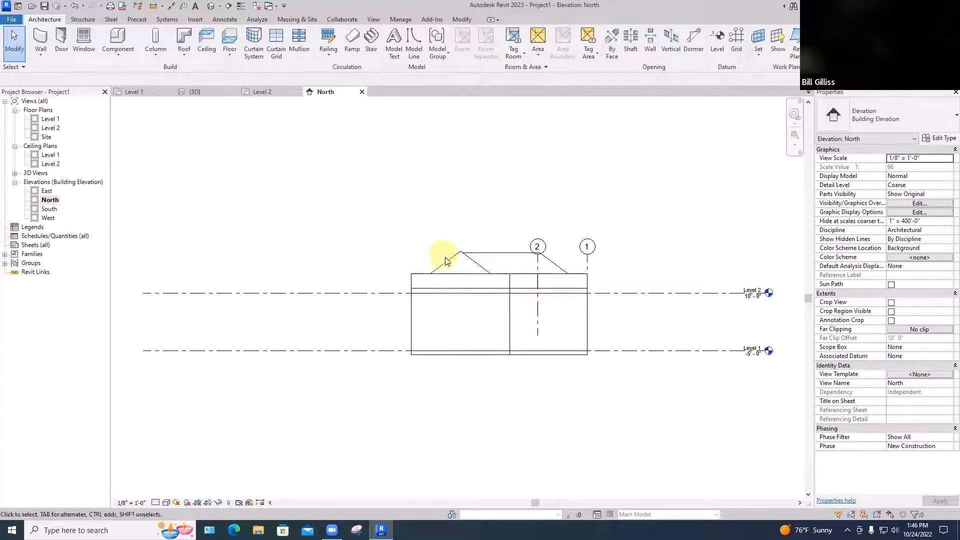
left_click(446, 259)
key("Up")
key("Up")
key("Up")
key("Up")
key("Up")
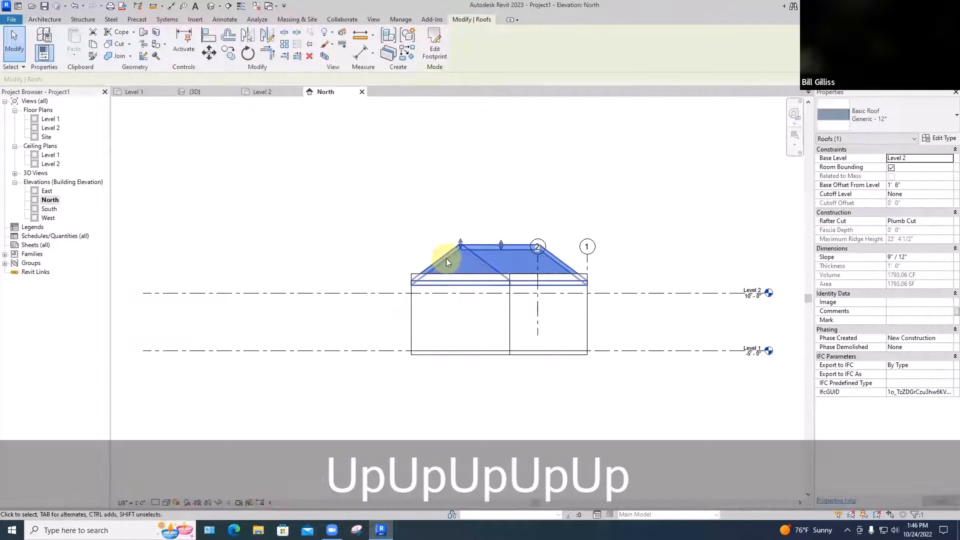
key("Up")
key("Up")
key("Up")
key("Up")
key("Up")
key("Up")
key("Up")
key("Up")
key("Up")
key("Up")
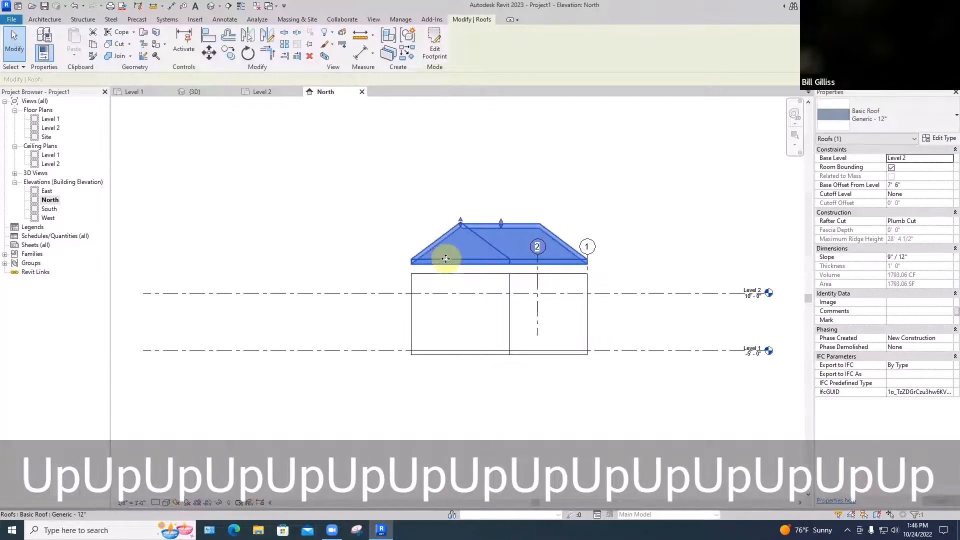
Attach the top of the long 45' front wall to the roof, working in the 3D view
middle_click_drag(446, 259, 447, 304, "shift")
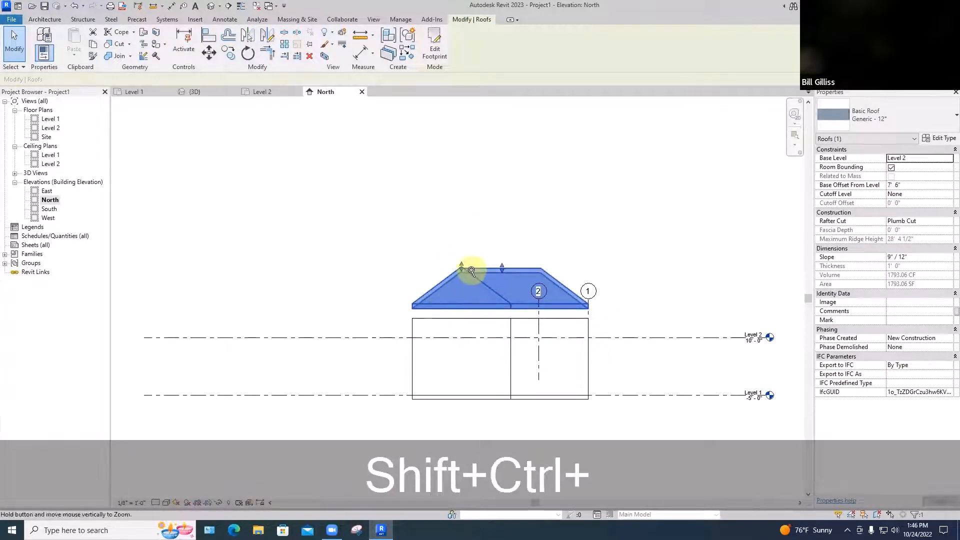
middle_click_drag(472, 271, 455, 320, "ctrl")
key("shift")
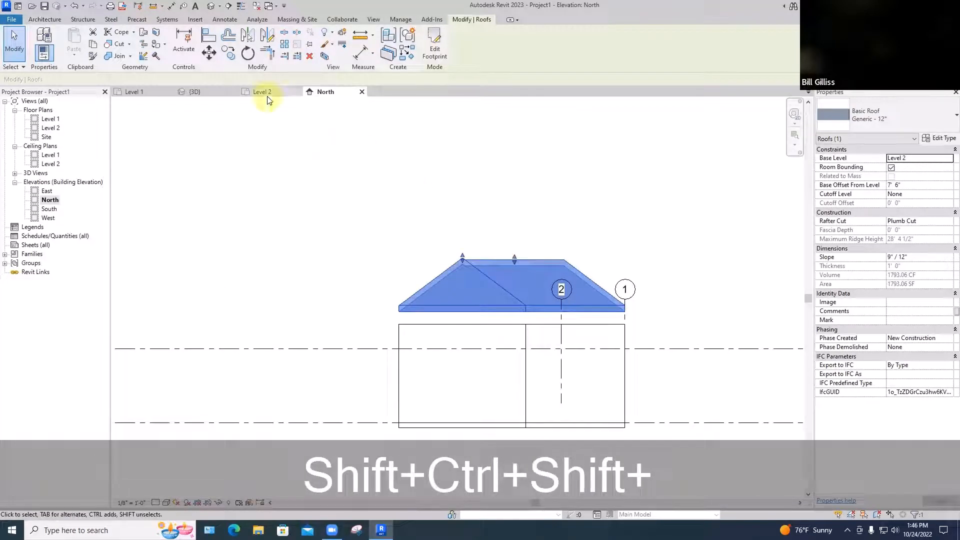
left_click(196, 92)
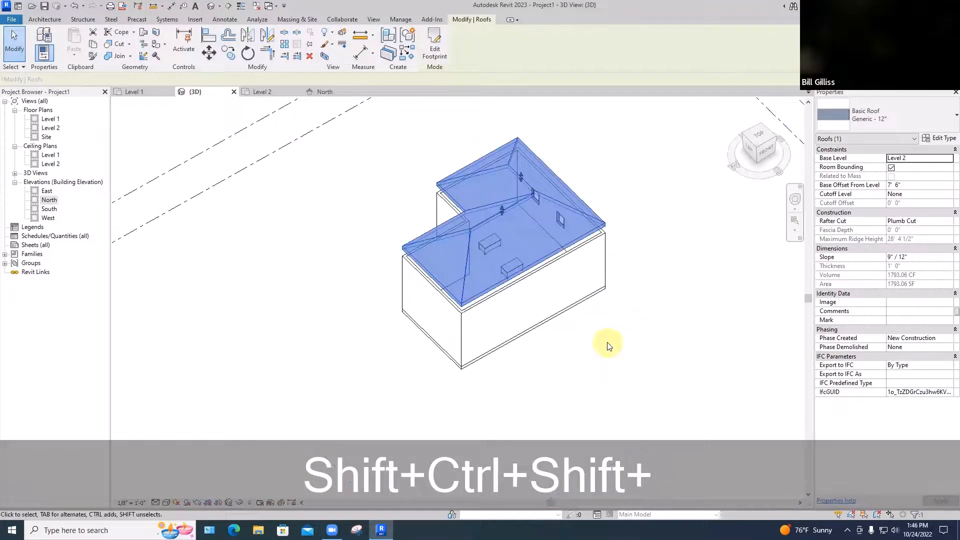
key("Escape")
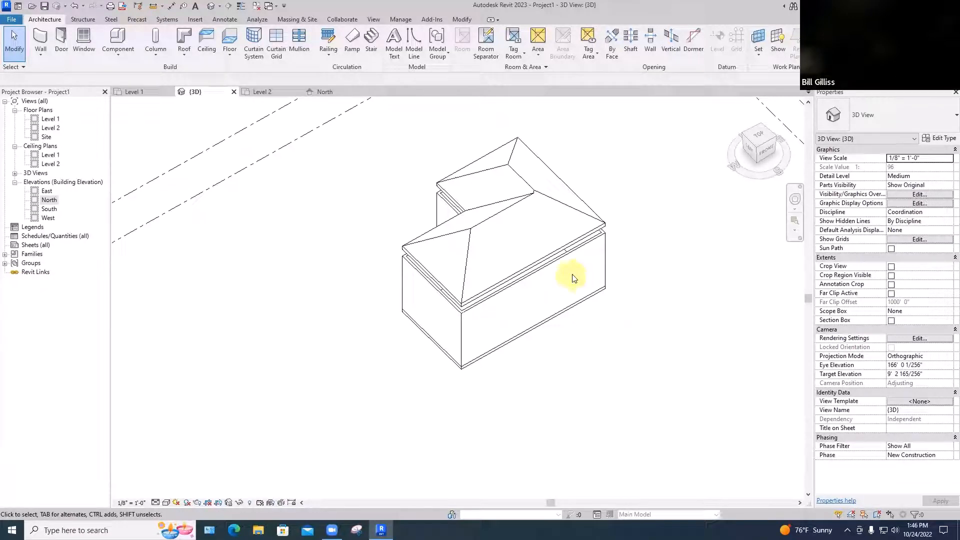
left_click(542, 269)
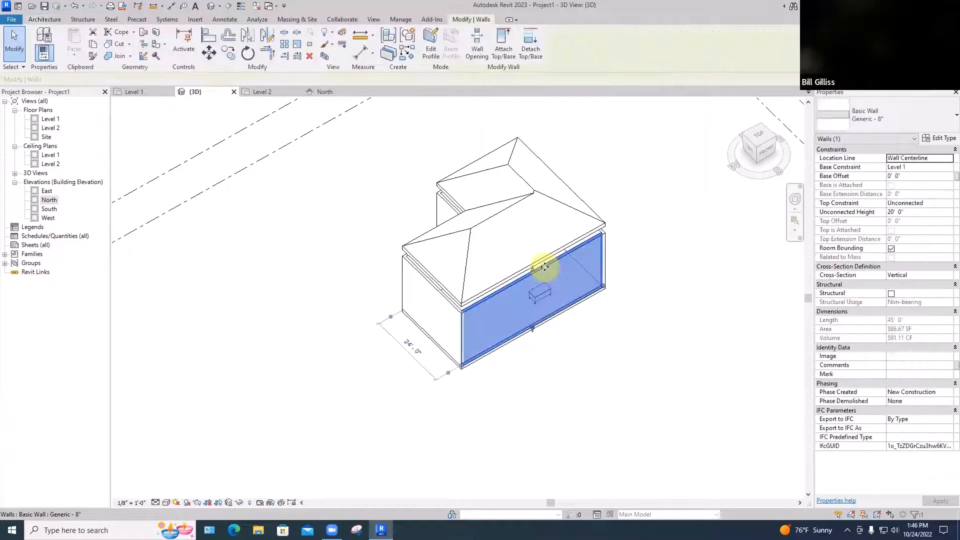
left_click(503, 54)
left_click(501, 214)
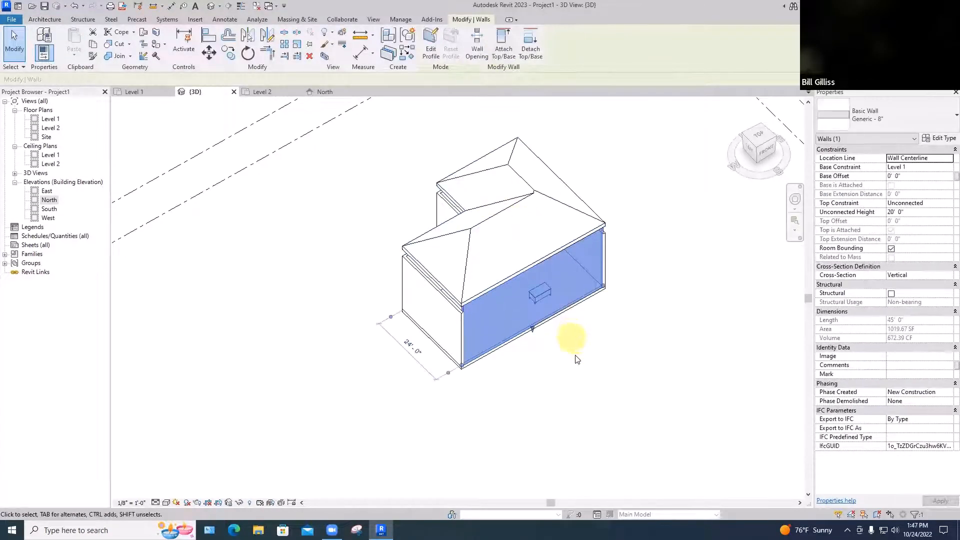
left_click(576, 361)
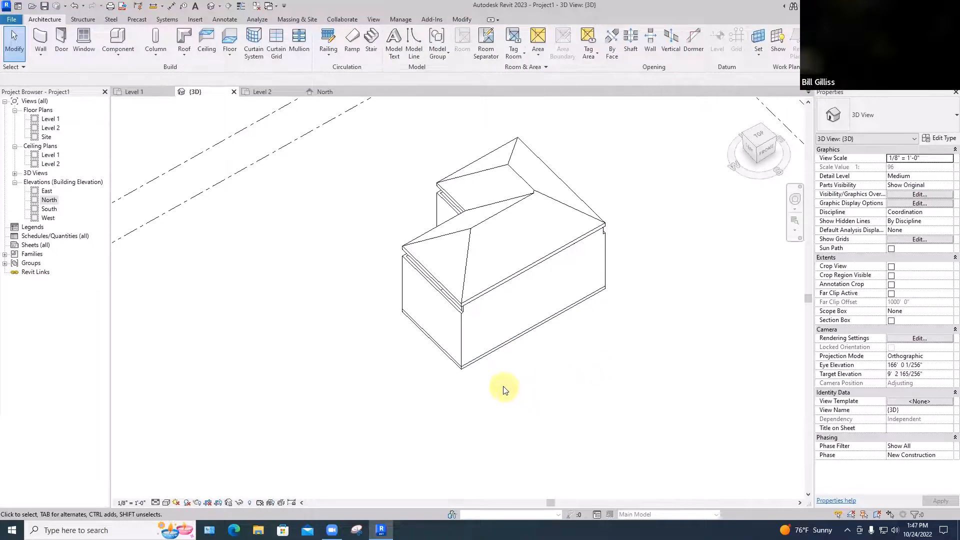
middle_click_drag(501, 388, 644, 286, "shift")
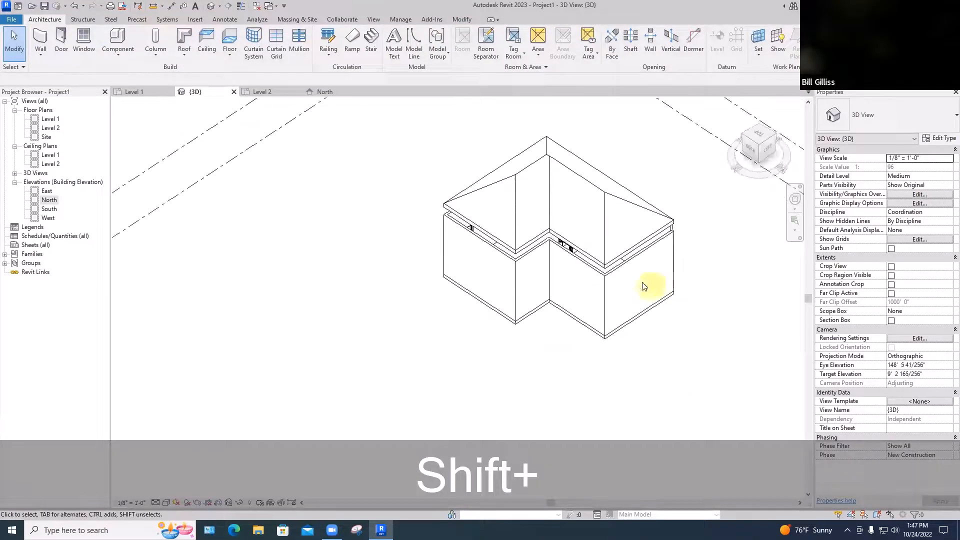
left_click(619, 270)
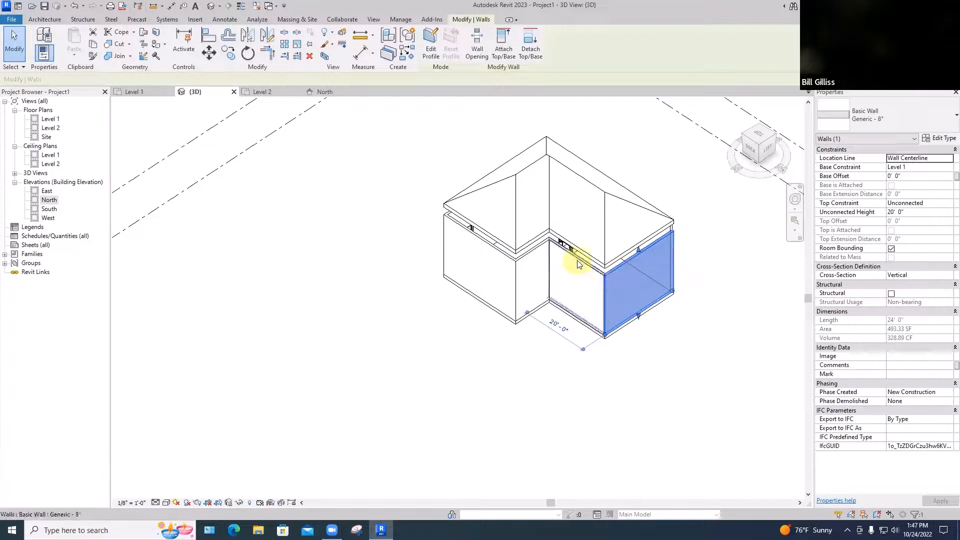
left_click(570, 277)
left_click(533, 280)
left_click(497, 292)
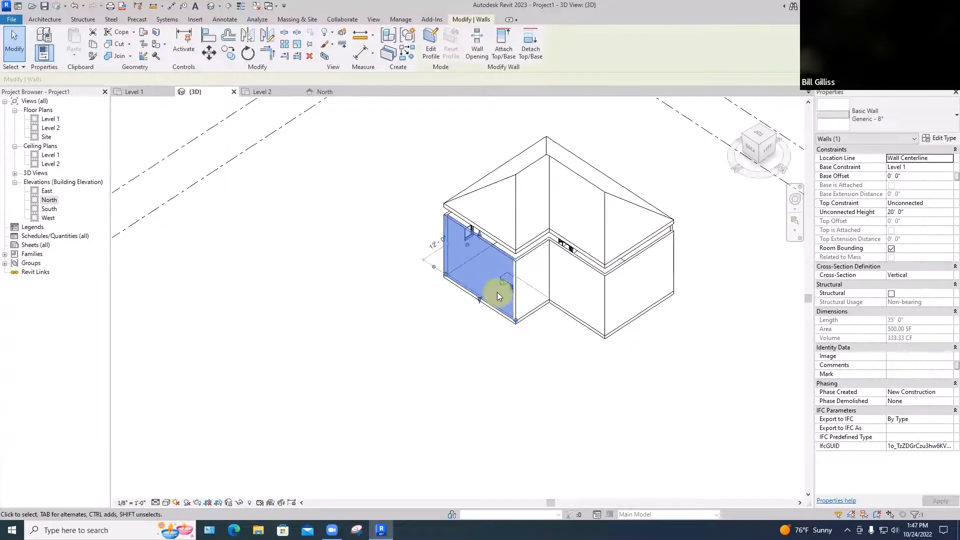
Attach the tops of the five remaining exterior walls to the roof together in the 3D view
left_click(640, 254)
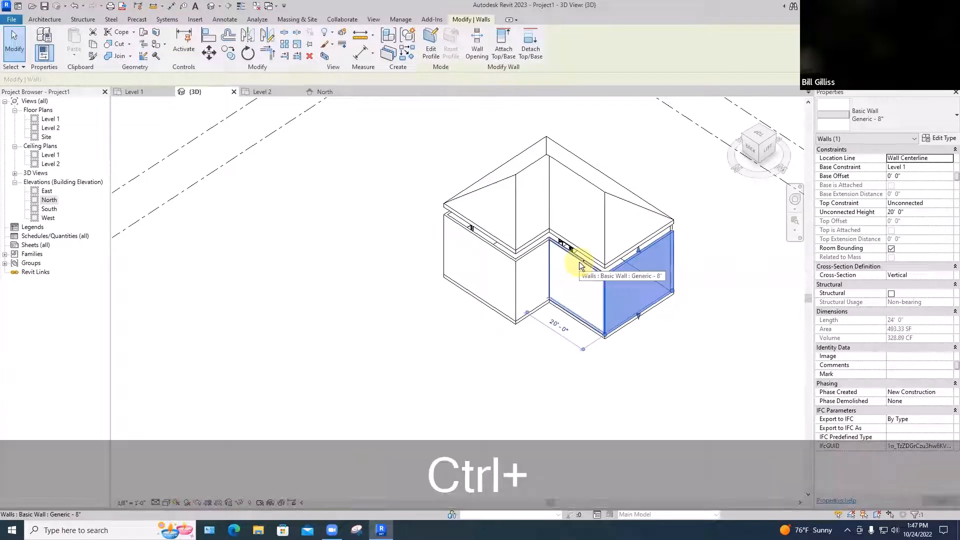
left_click(575, 262, "ctrl")
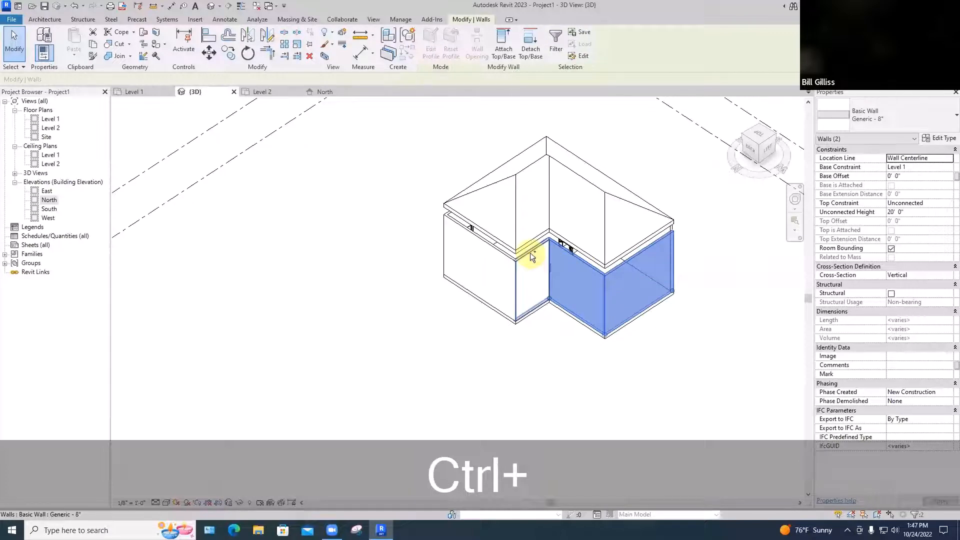
left_click(531, 255, "ctrl")
left_click(499, 252, "ctrl")
scroll(440, 332, "up", 2)
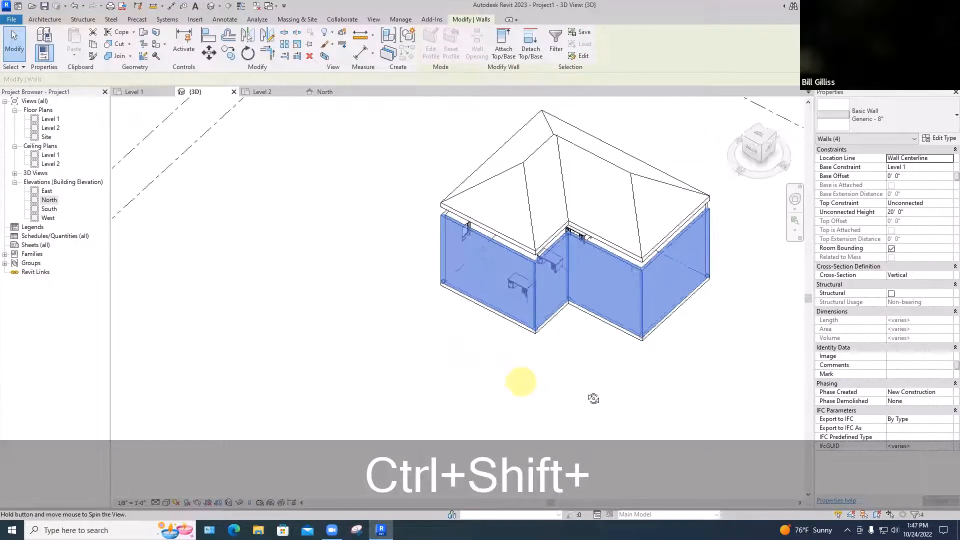
middle_click_drag(594, 396, 662, 388, "ctrl+shift")
left_click(559, 314, "ctrl")
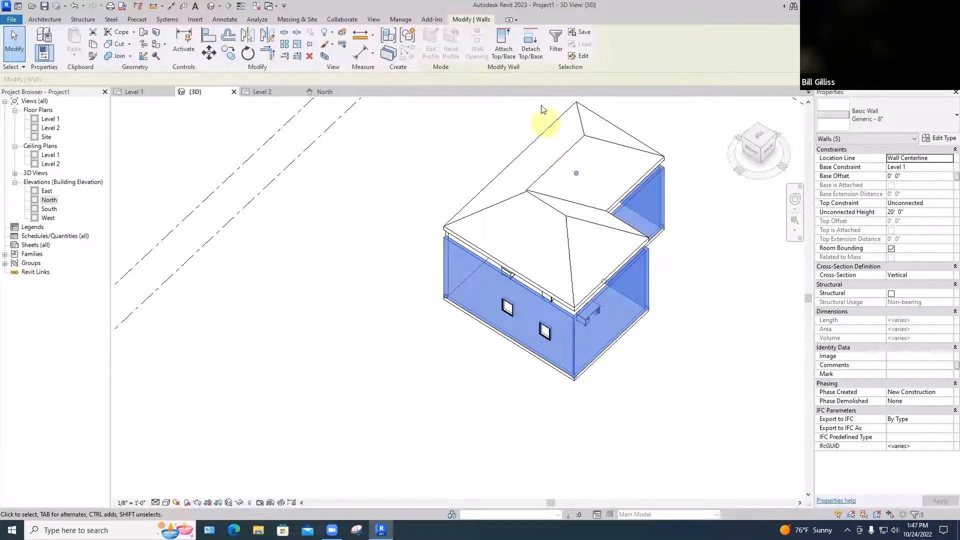
left_click(510, 51)
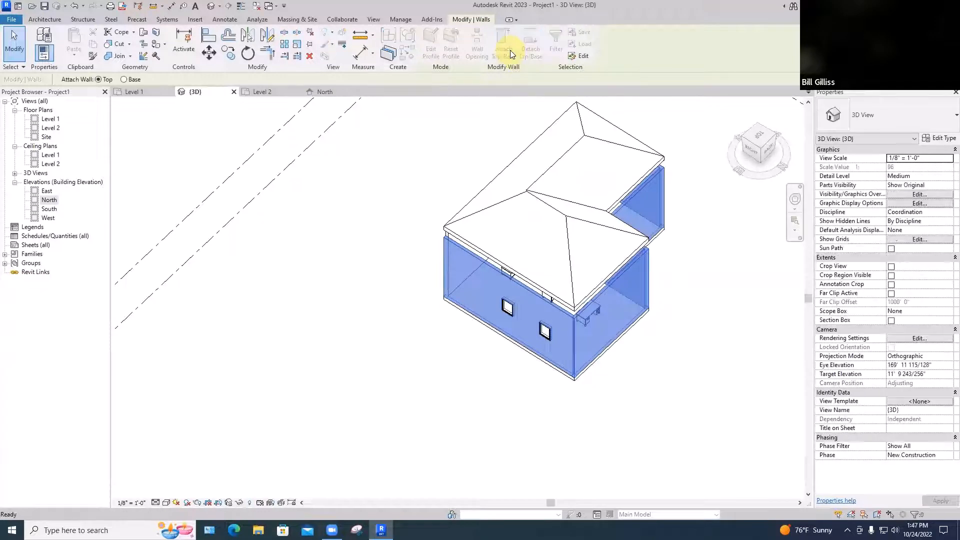
left_click(552, 166)
key("Escape")
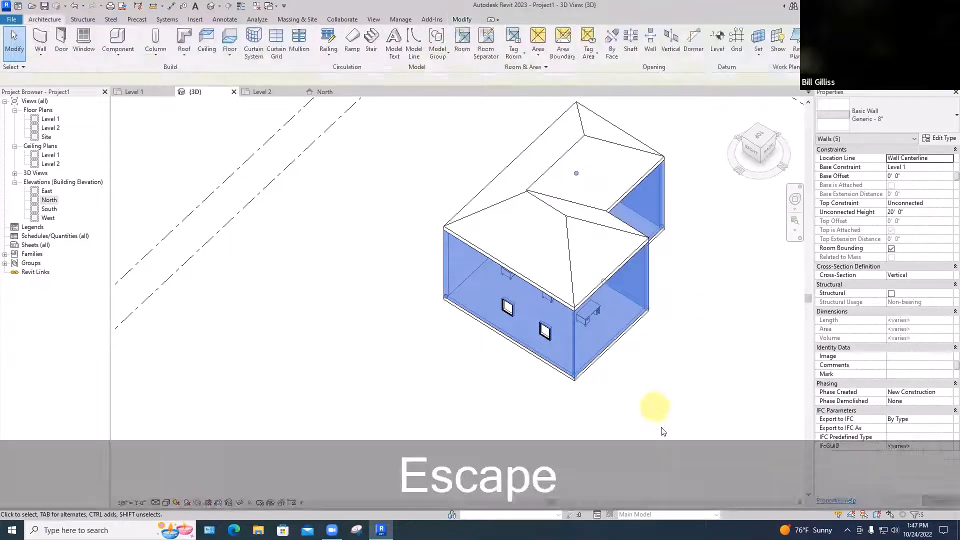
middle_click_drag(607, 351, 642, 364, "ctrl")
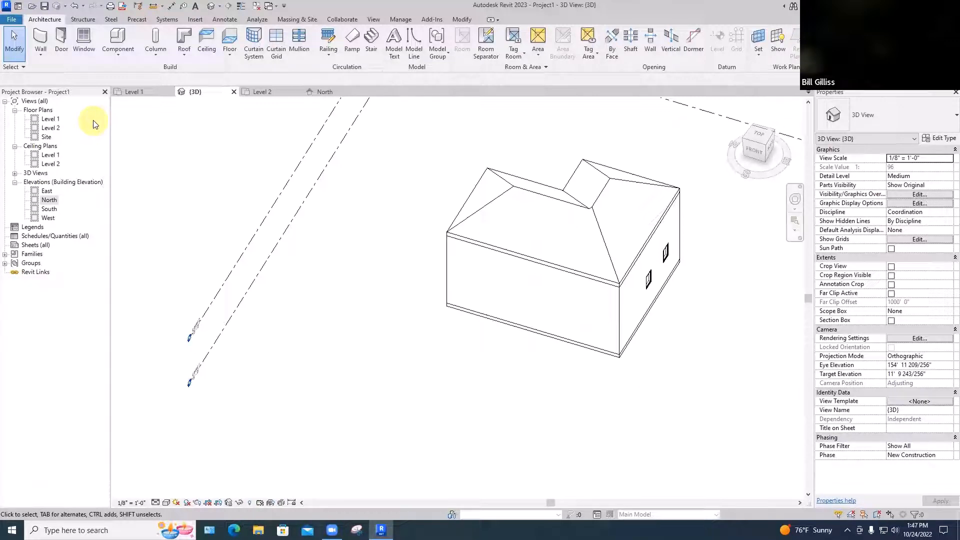
Sketch a Generic - 12" architectural floor boundary on Level 2 by picking all six exterior walls
double_click(49, 128)
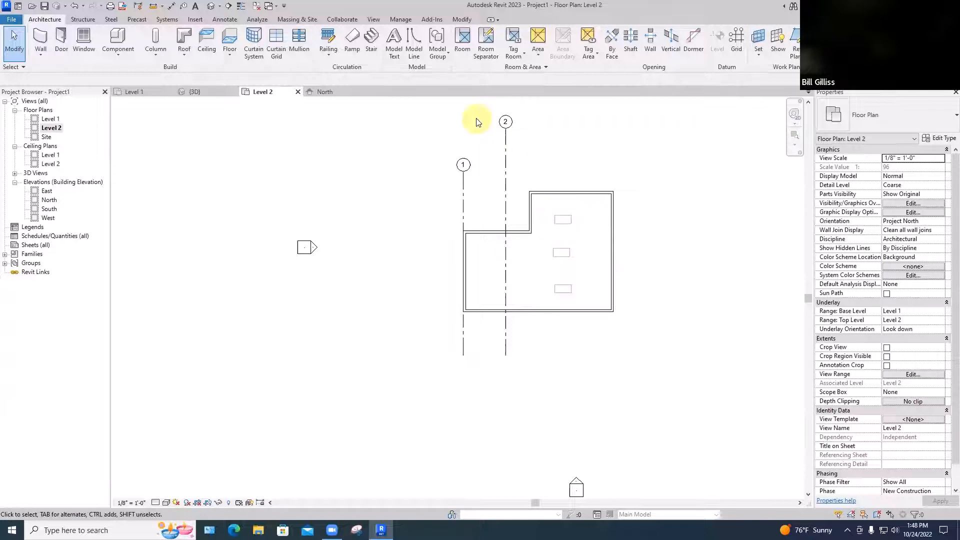
left_click(230, 55)
left_click(258, 72)
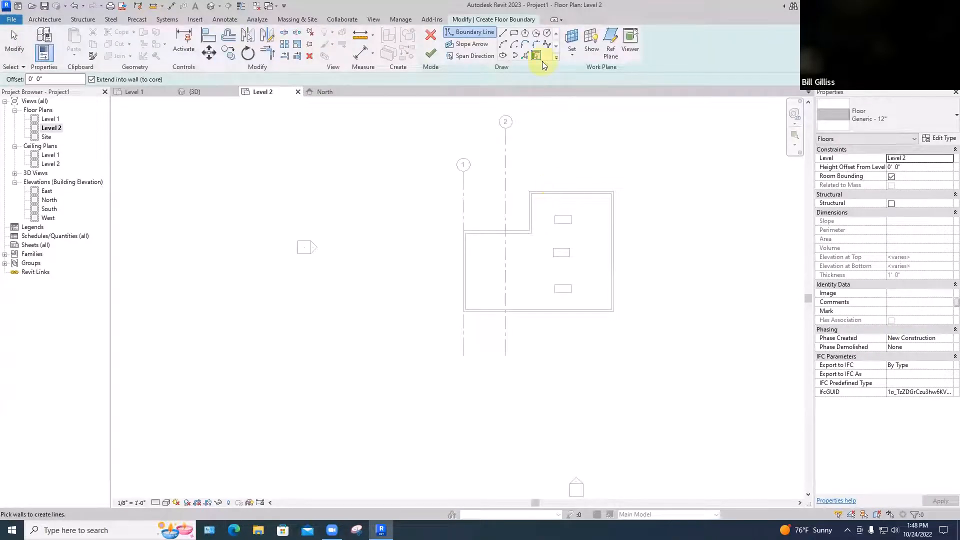
left_click(571, 192)
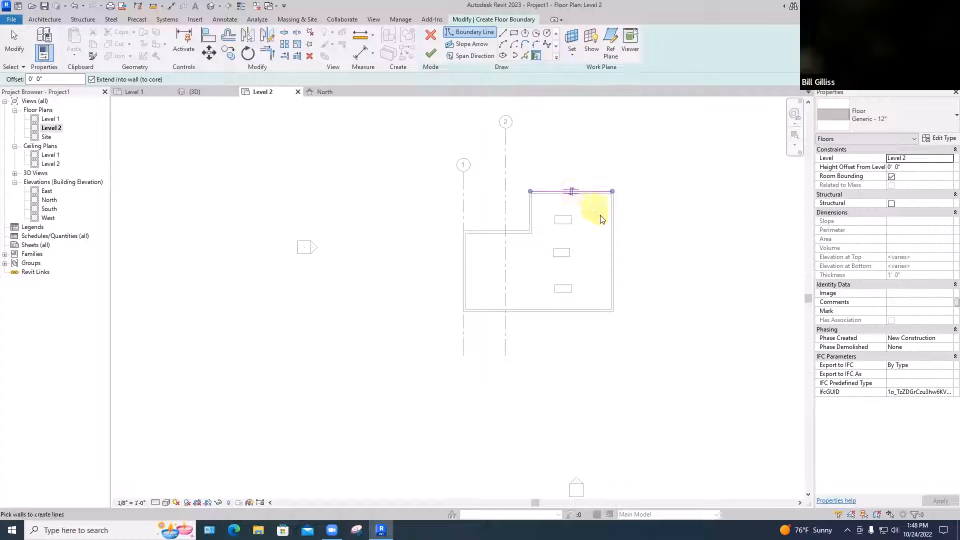
left_click(614, 230)
left_click(570, 312)
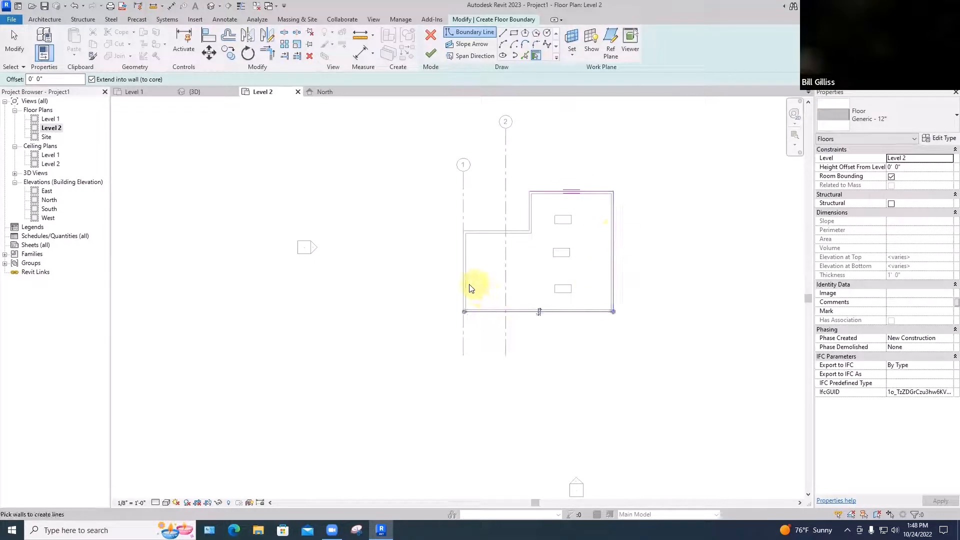
left_click(470, 270)
left_click(478, 233)
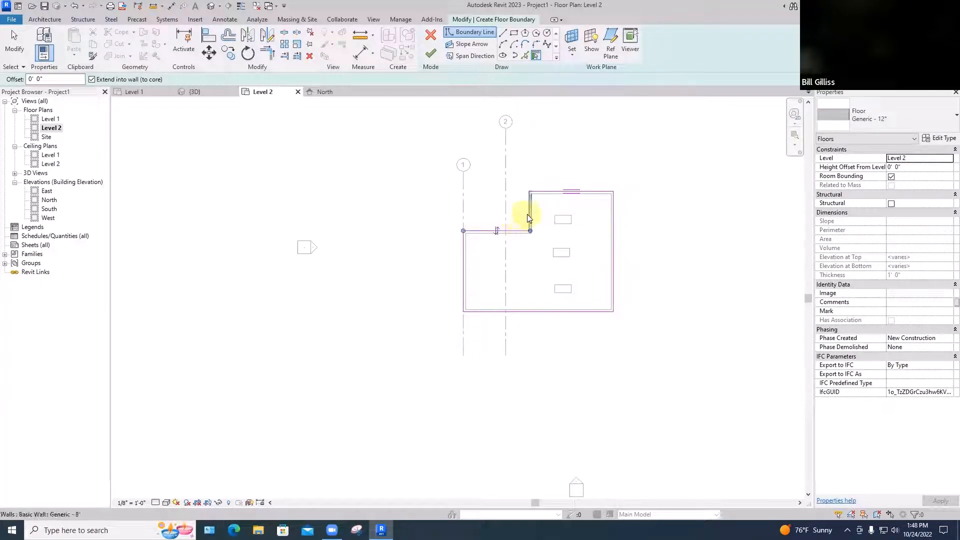
left_click(520, 220)
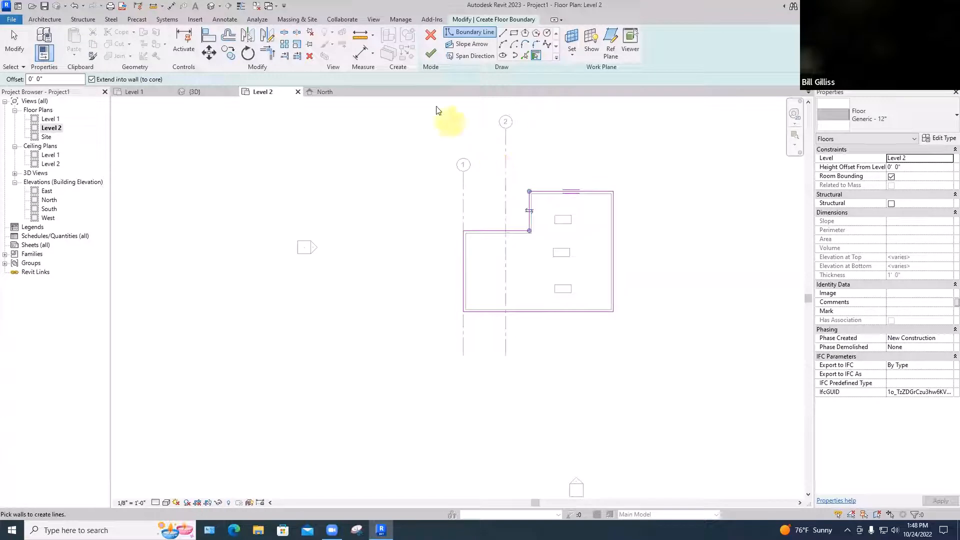
Finish the Level 2 floor, joining it to the overlapping walls and cutting out the overlap, and inspect it in the 3D view
left_click(430, 53)
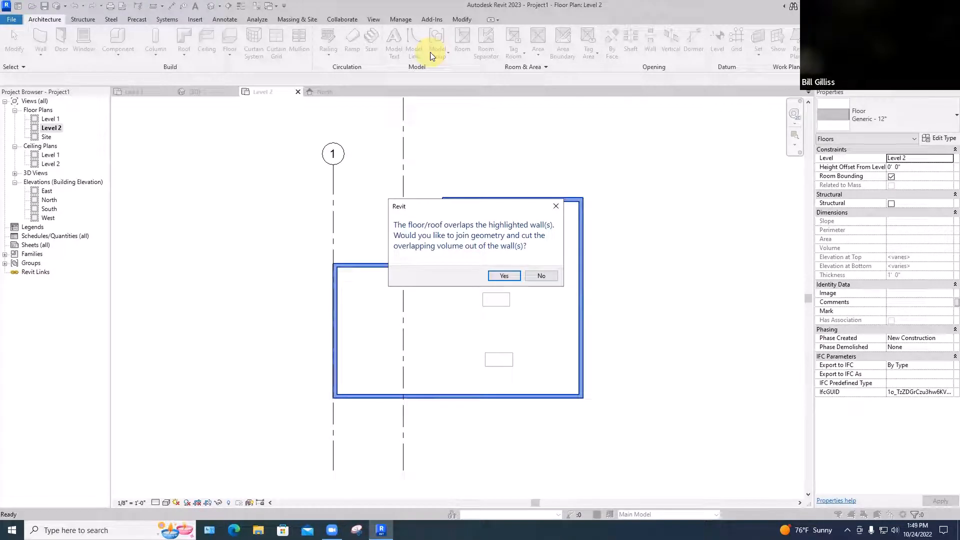
left_click(504, 276)
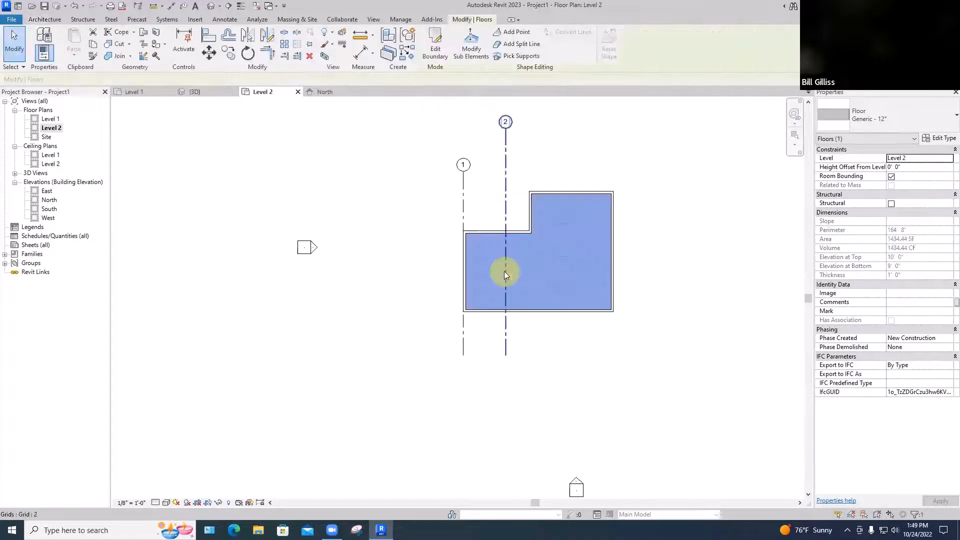
left_click(565, 165)
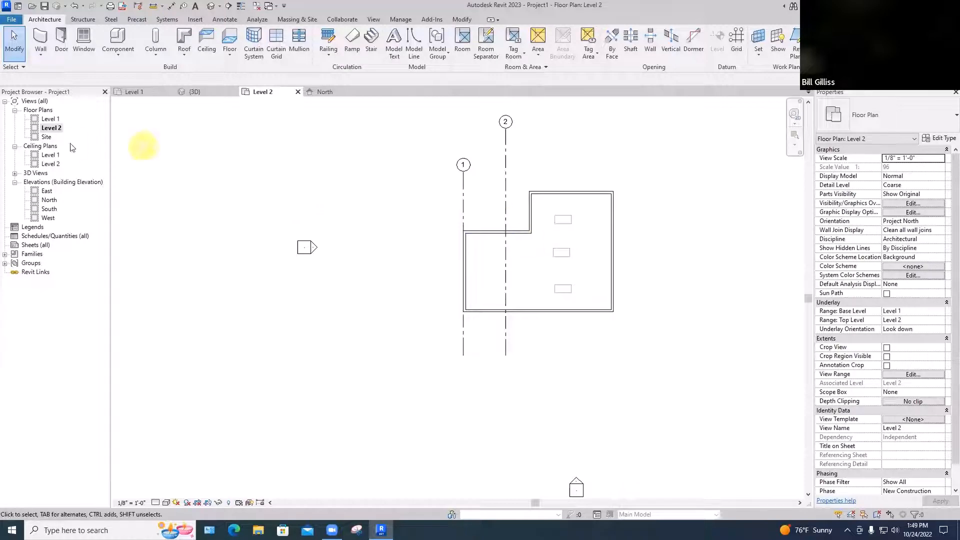
left_click(15, 176)
double_click(47, 182)
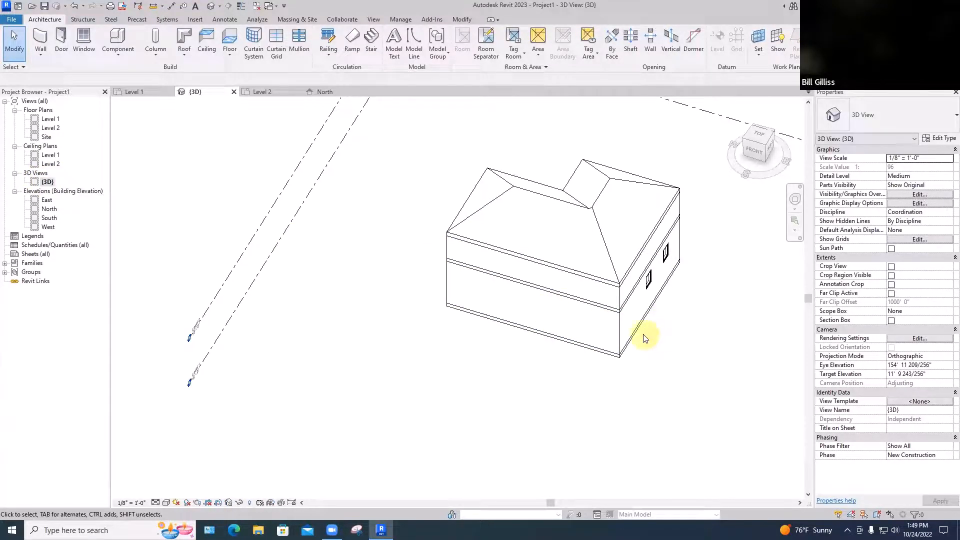
middle_click_drag(643, 334, 598, 341, "shift")
scroll(595, 305, "up", 3)
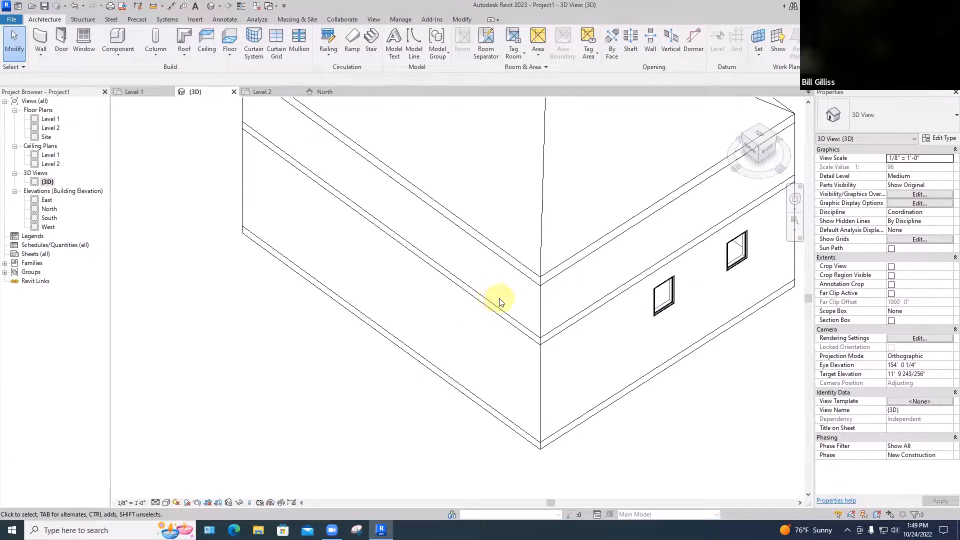
scroll(499, 302, "down", 4)
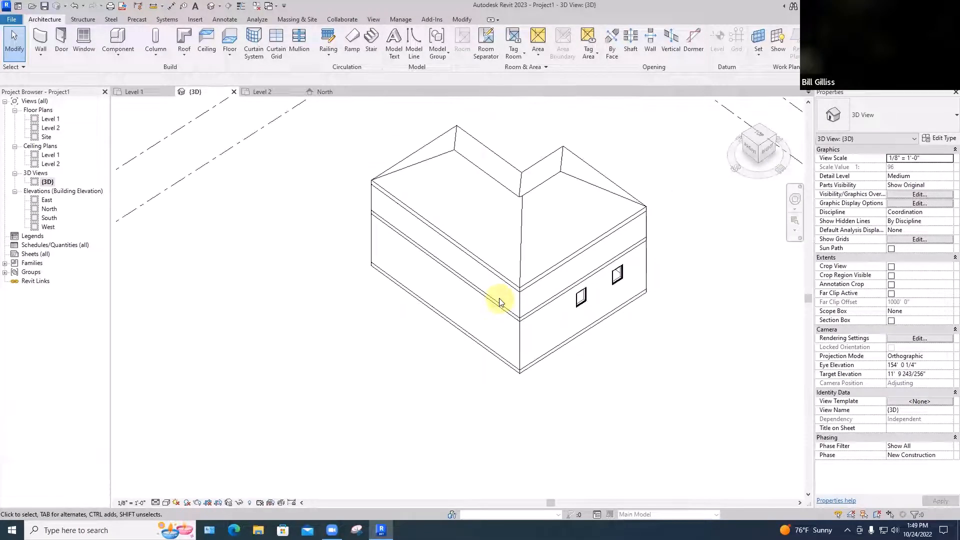
Create a perspective camera view from the Level 1 plan, with the eye near the room's southwest corner aimed toward the northeast corner
double_click(48, 119)
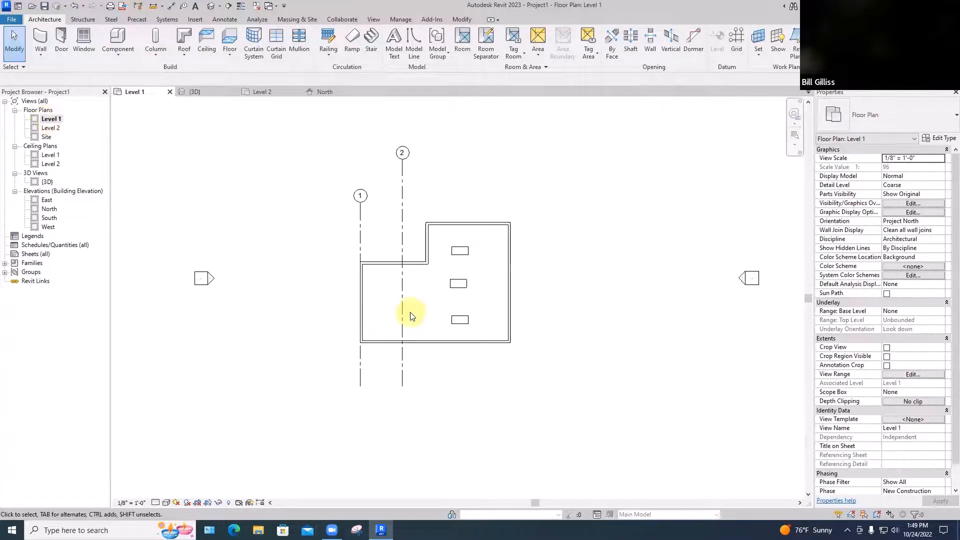
scroll(410, 315, "up", 2)
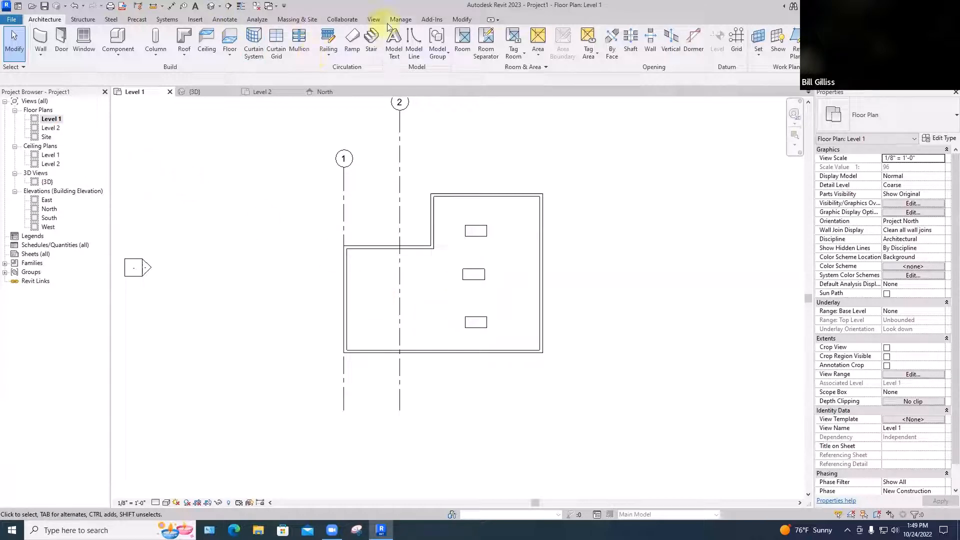
left_click(372, 25)
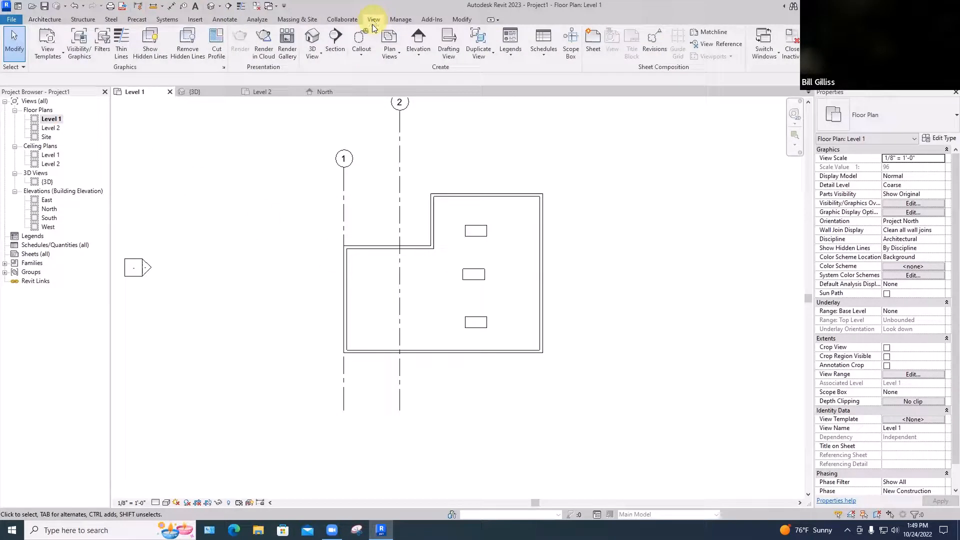
left_click(321, 53)
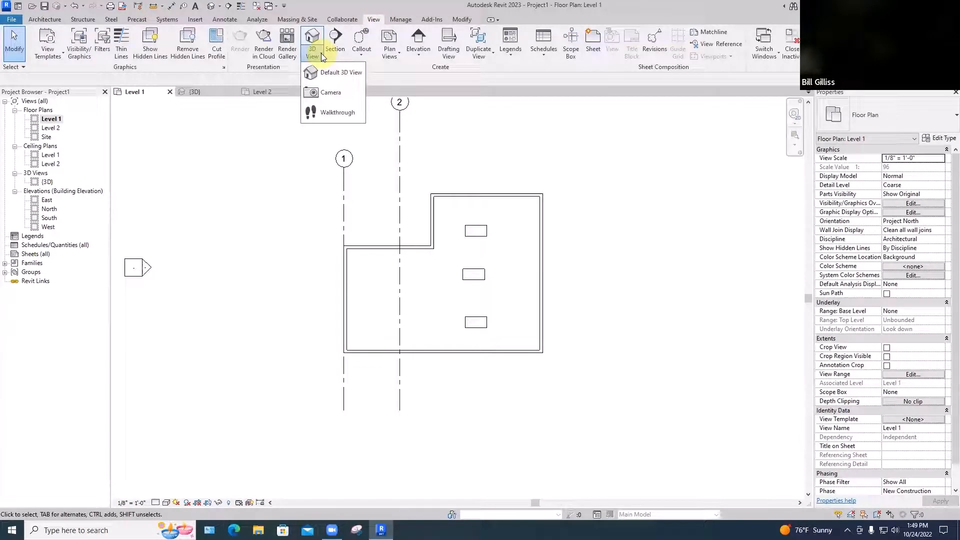
left_click(323, 93)
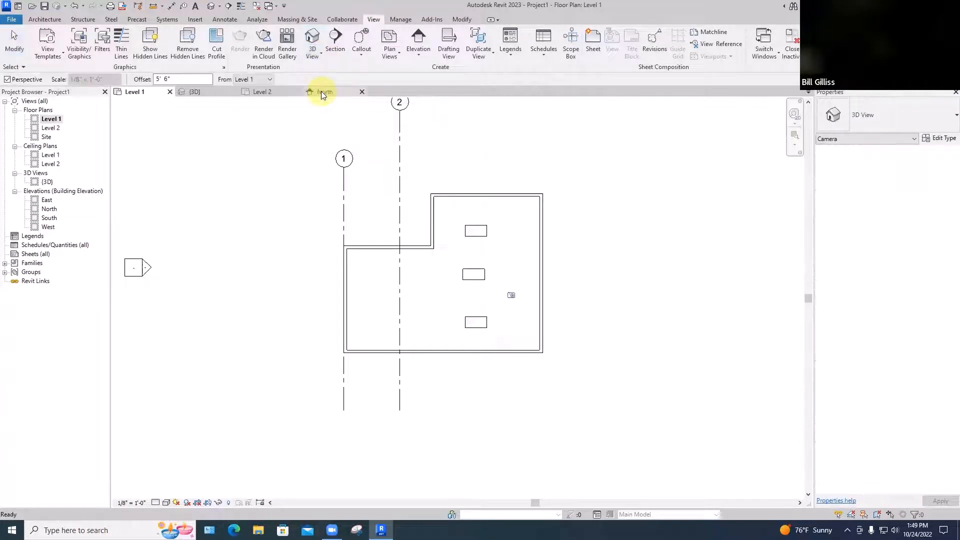
left_click(387, 343)
left_click(536, 214)
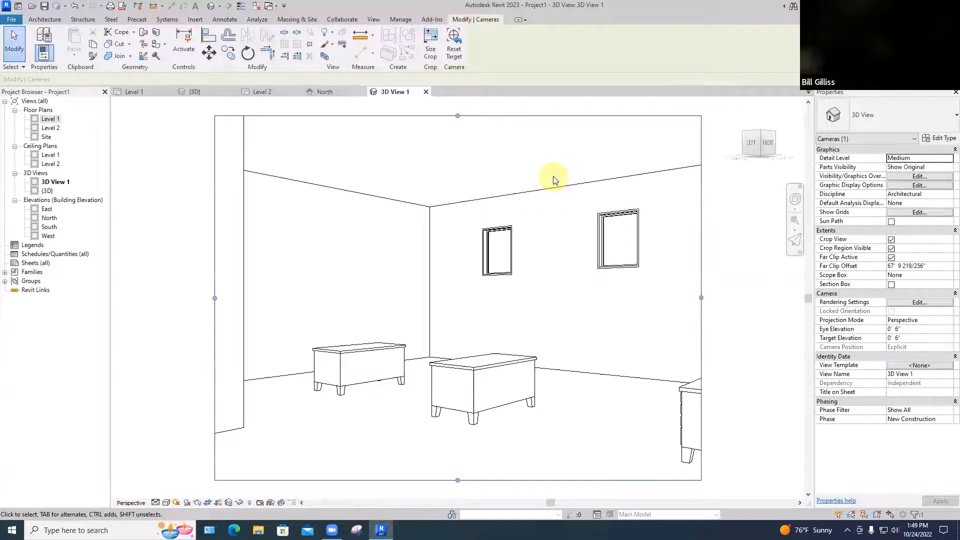
Keep only the camera view and the Level 1 plan open, tile them side by side and fit both to their windows
scroll(553, 180, "down", 2)
left_click(260, 226)
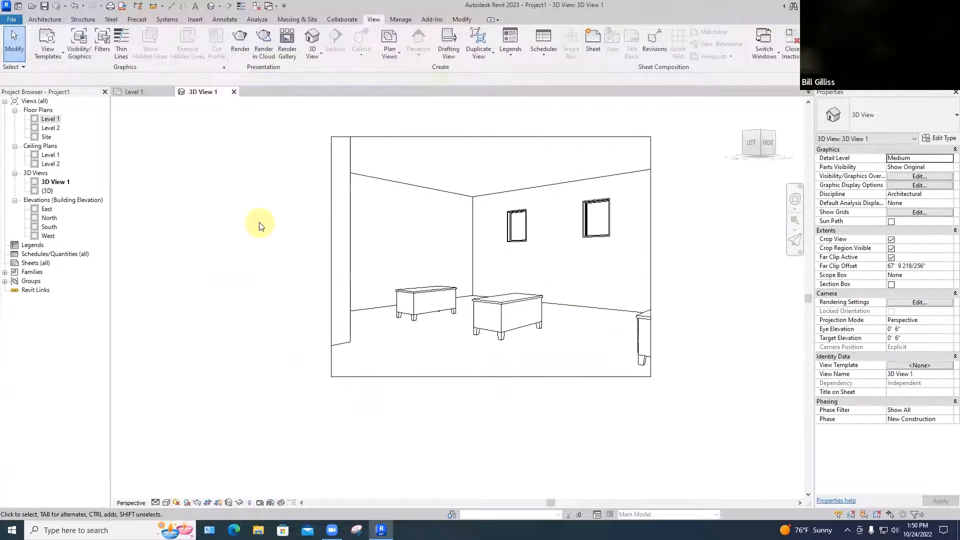
key("w")
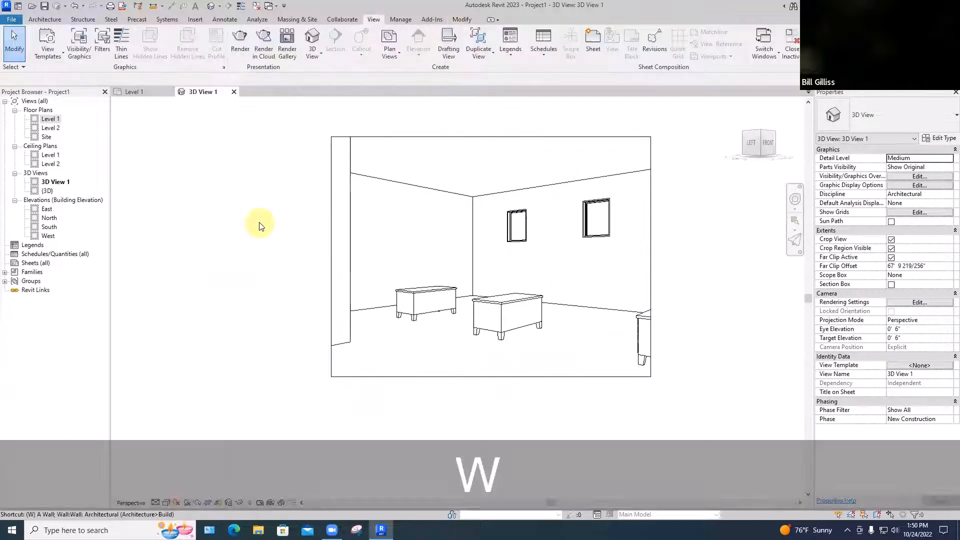
key("t")
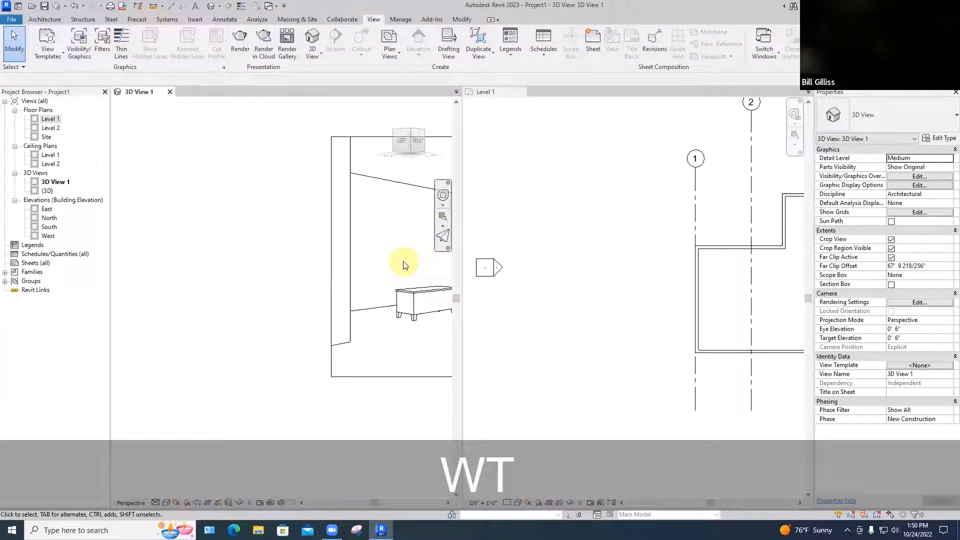
key("z")
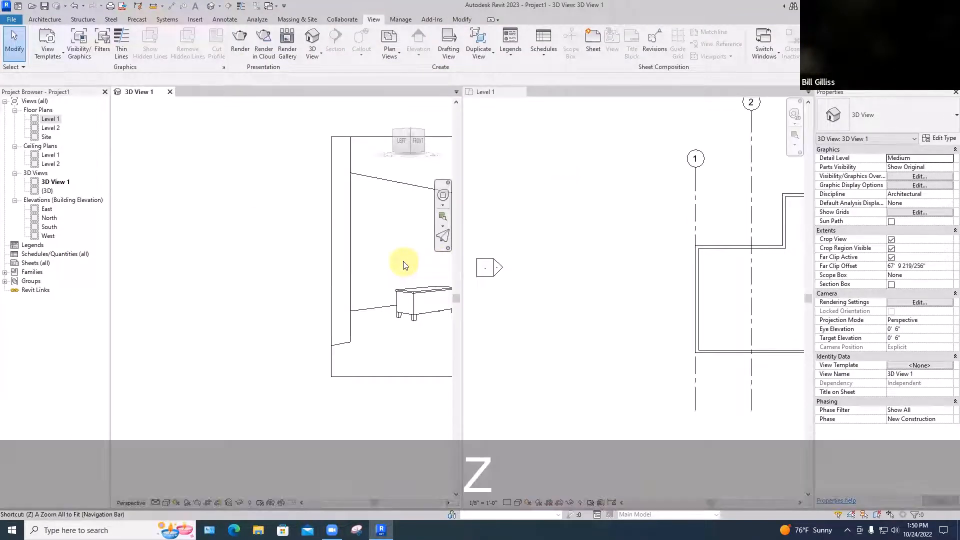
key("a")
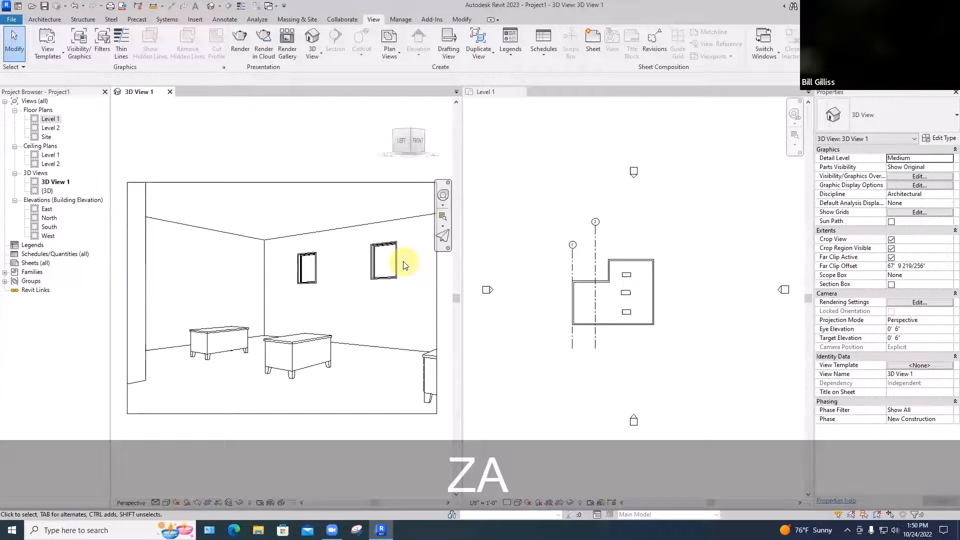
left_click(628, 294)
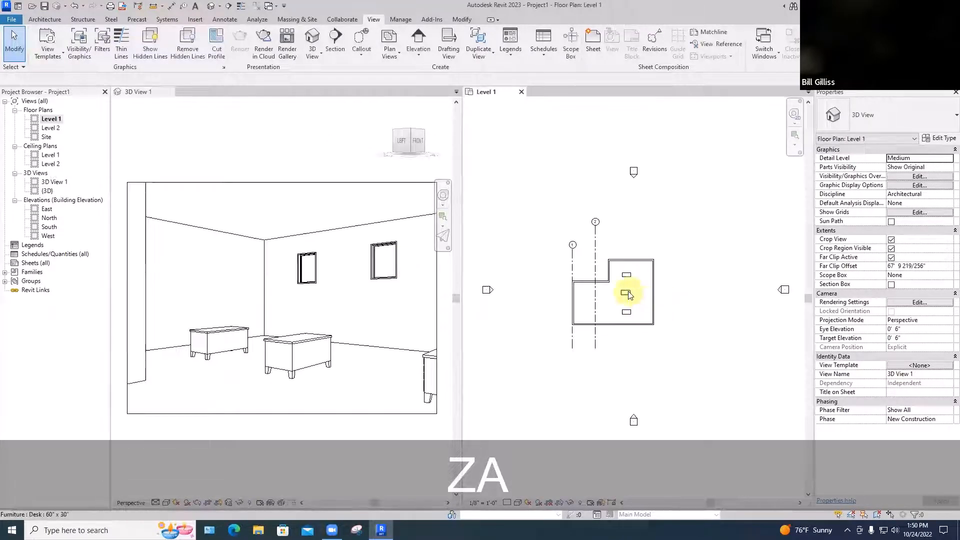
key("Down")
key("Down")
key("Down")
key("Down")
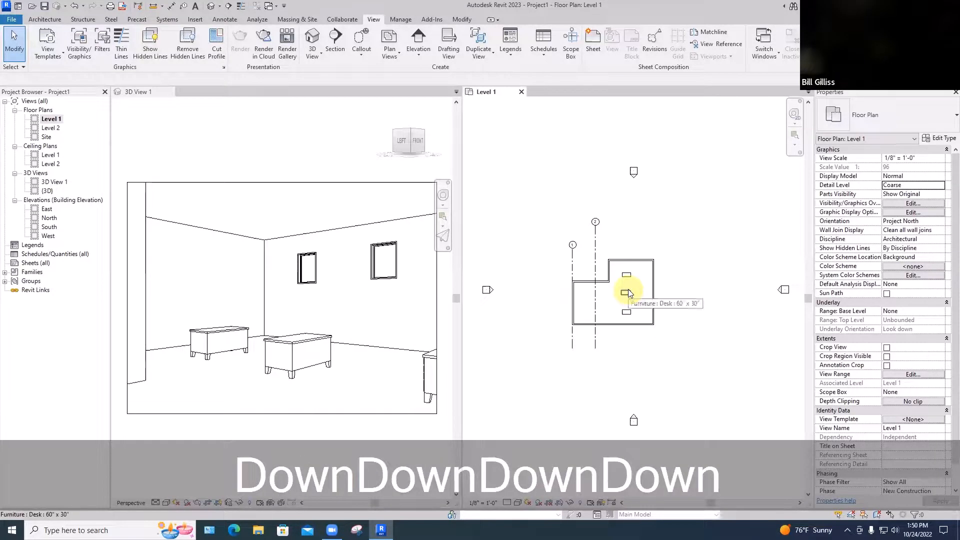
key("Escape")
Nudge the middle desk south and west in the Level 1 plan while watching the camera view, and undo the moves
left_click(626, 292)
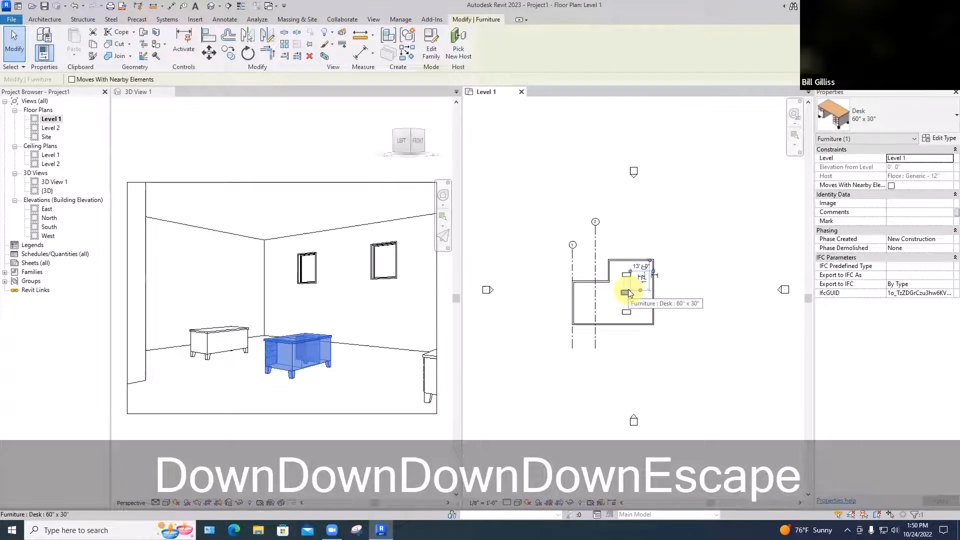
key("Down")
key("Down")
key("Down")
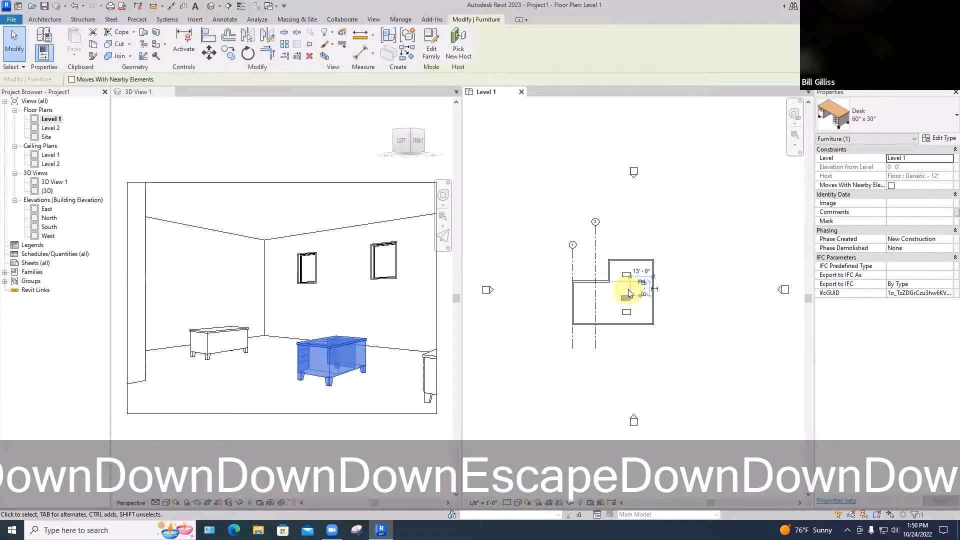
key("Up")
key("Left")
key("Left")
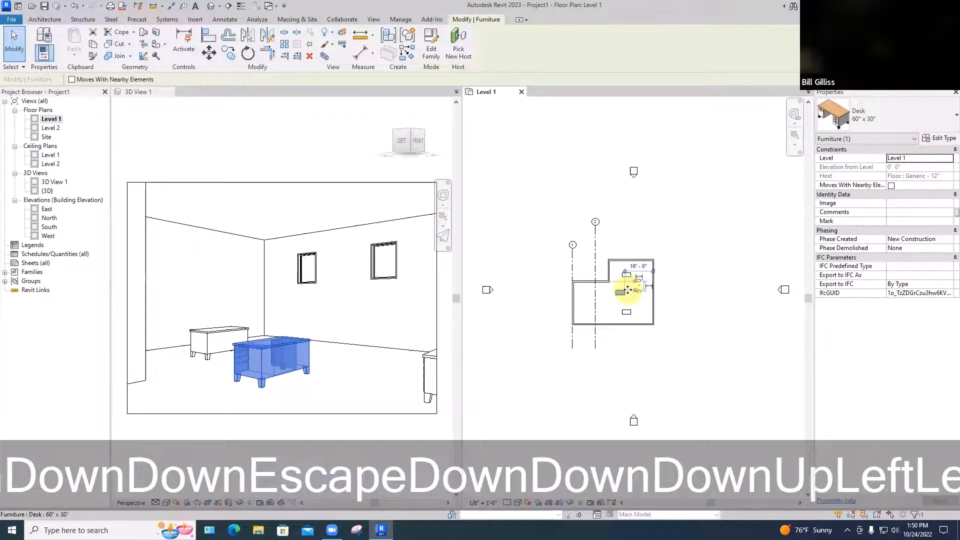
key("Left")
key("Up")
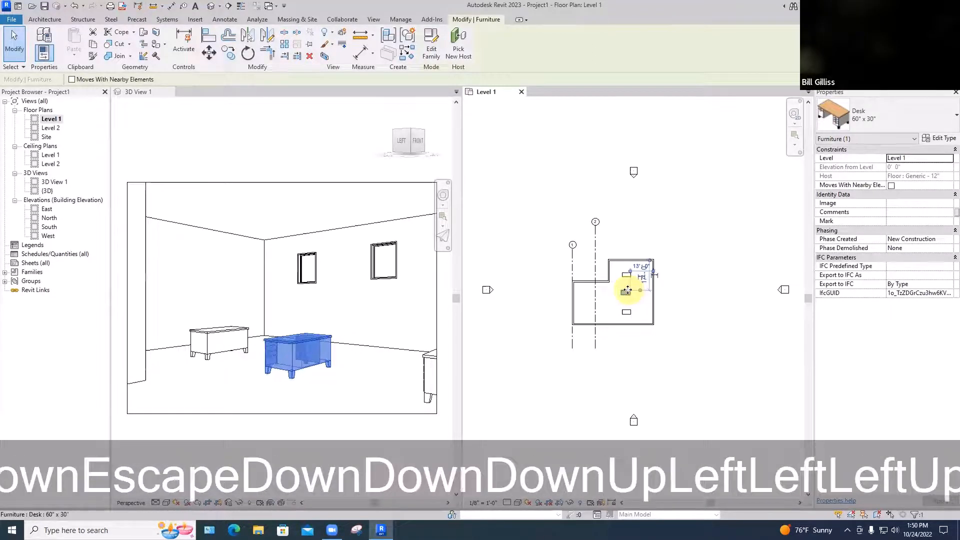
left_click(672, 310)
key("ctrl+z")
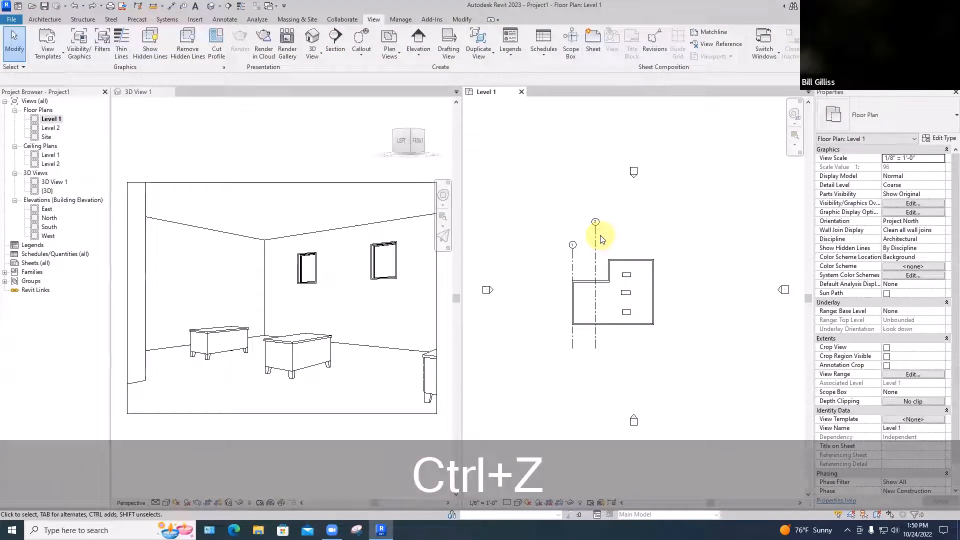
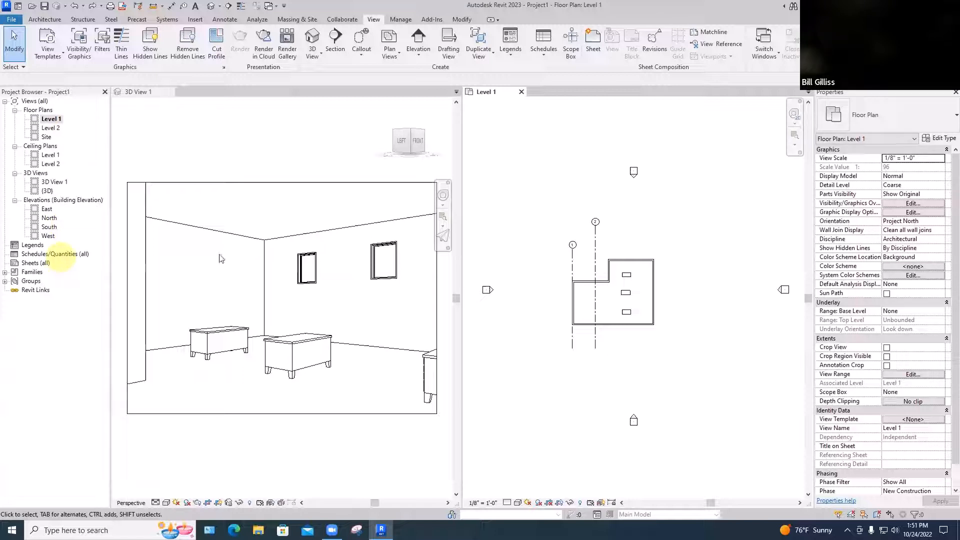
Shorten grid line 2 in the Level 1 plan so its bubble lines up with the bubble of grid line 1
scroll(331, 203, "down", 2)
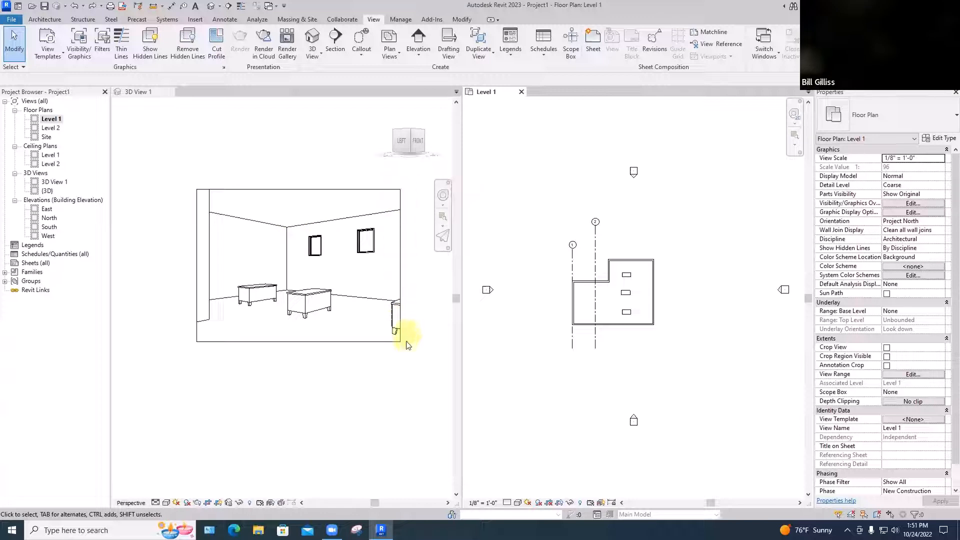
scroll(635, 232, "down", 1)
middle_click_drag(636, 235, 709, 235)
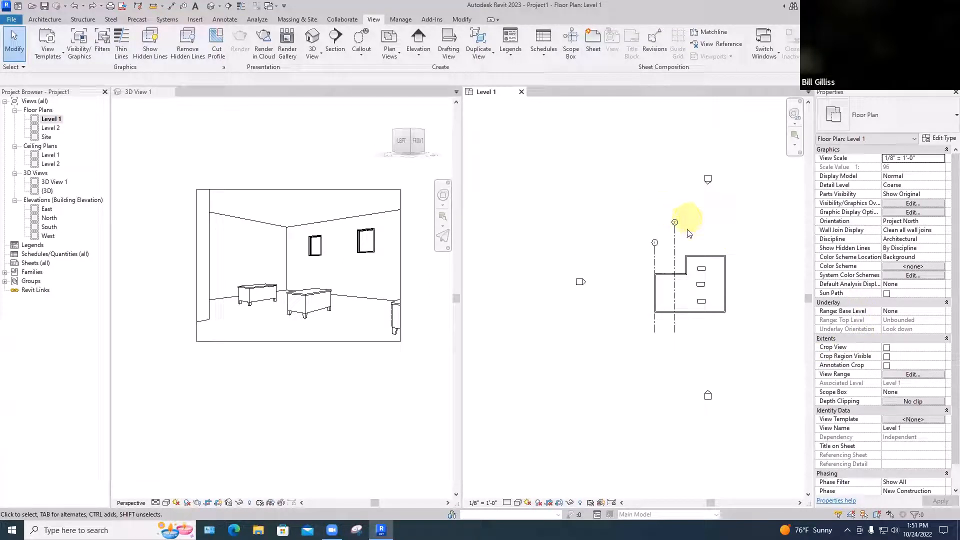
left_click(676, 252)
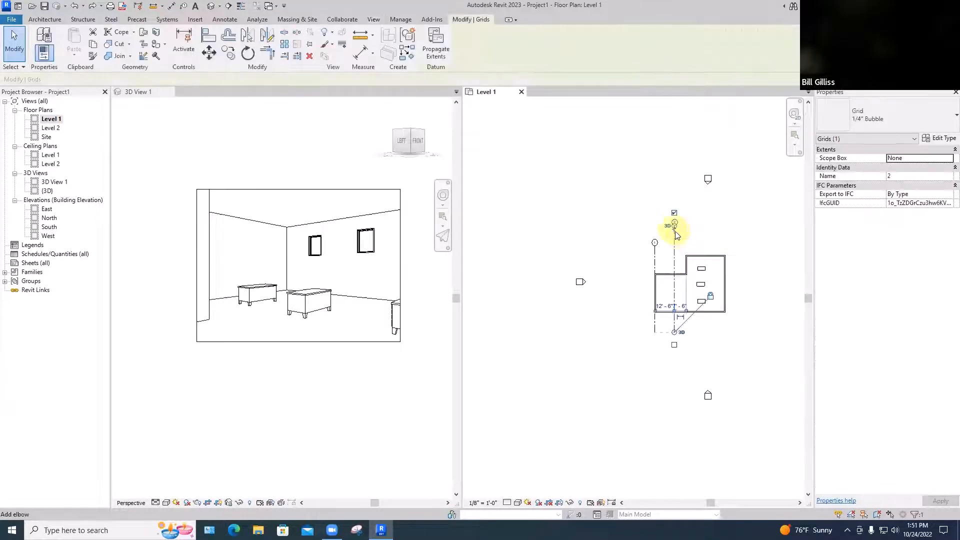
scroll(676, 235, "up", 3)
left_click_drag(673, 214, 672, 278)
scroll(698, 270, "down", 5)
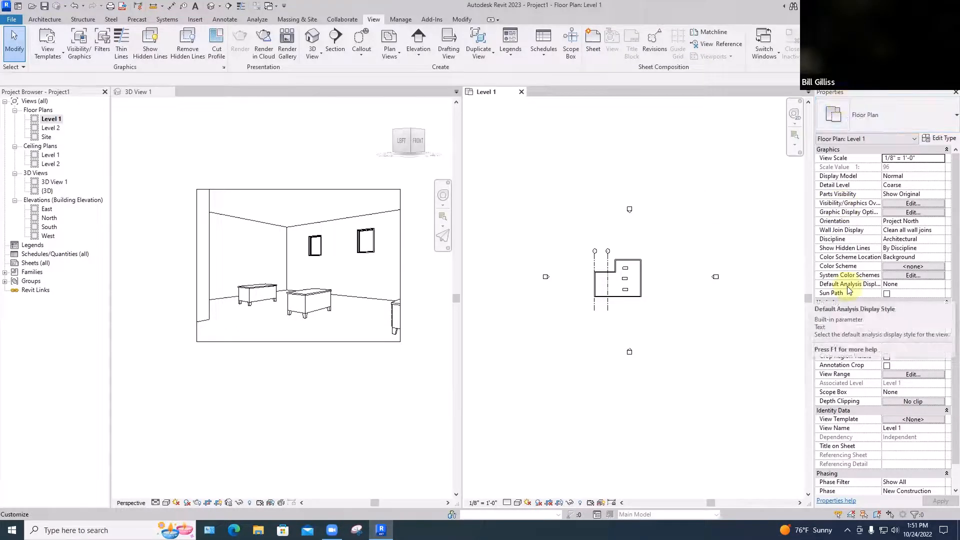
Show the Level 1 plan's crop region and tighten all four sides closely around the building, leaving the elevation markers outside
left_click(886, 357)
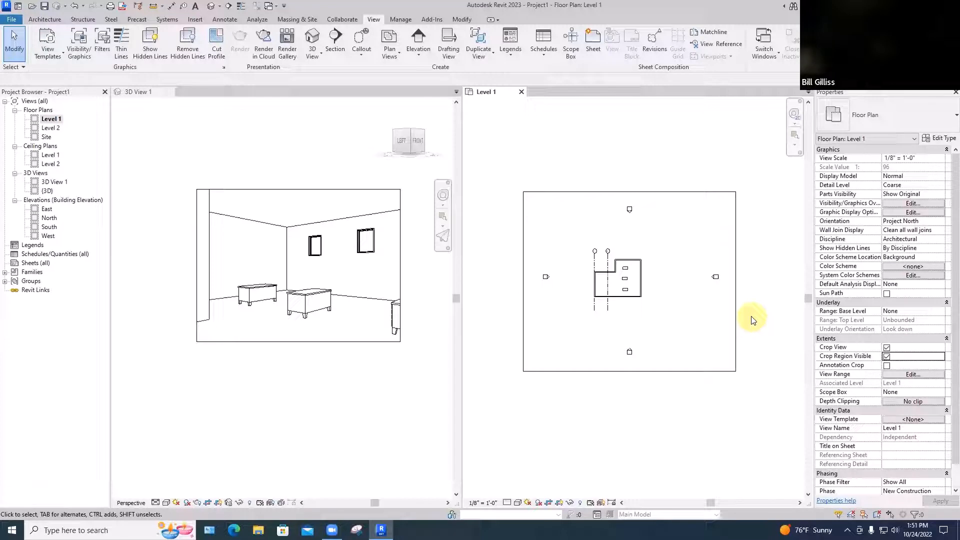
left_click(735, 280)
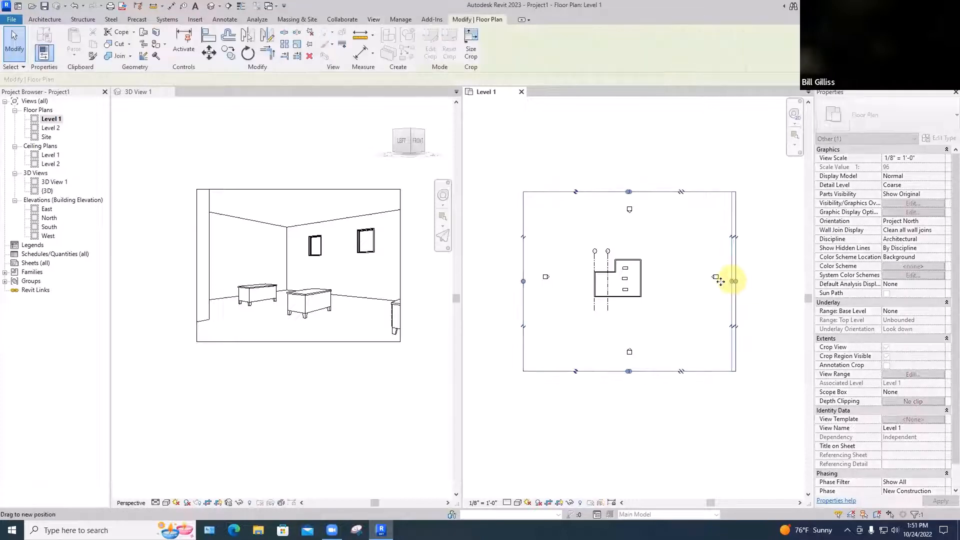
left_click_drag(734, 278, 652, 294)
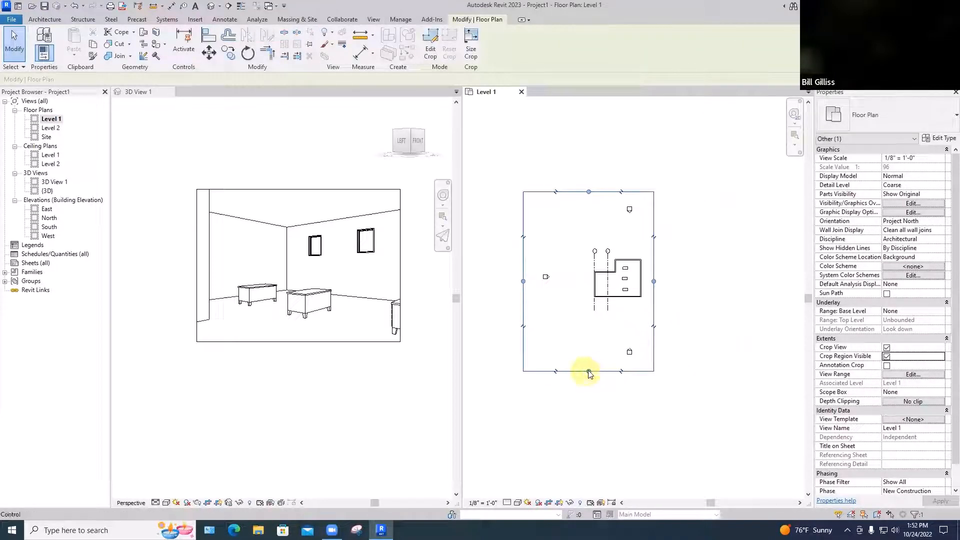
left_click_drag(588, 371, 600, 305)
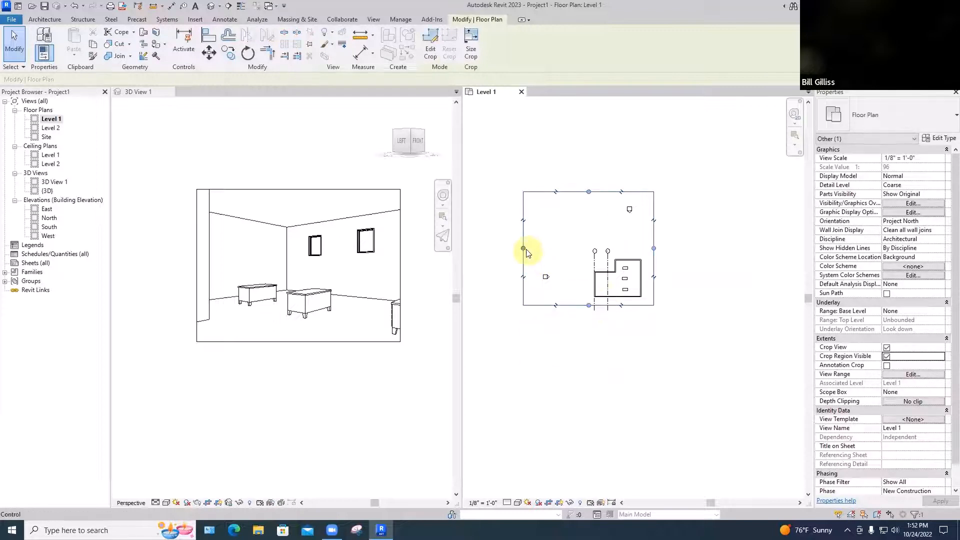
left_click_drag(523, 248, 584, 253)
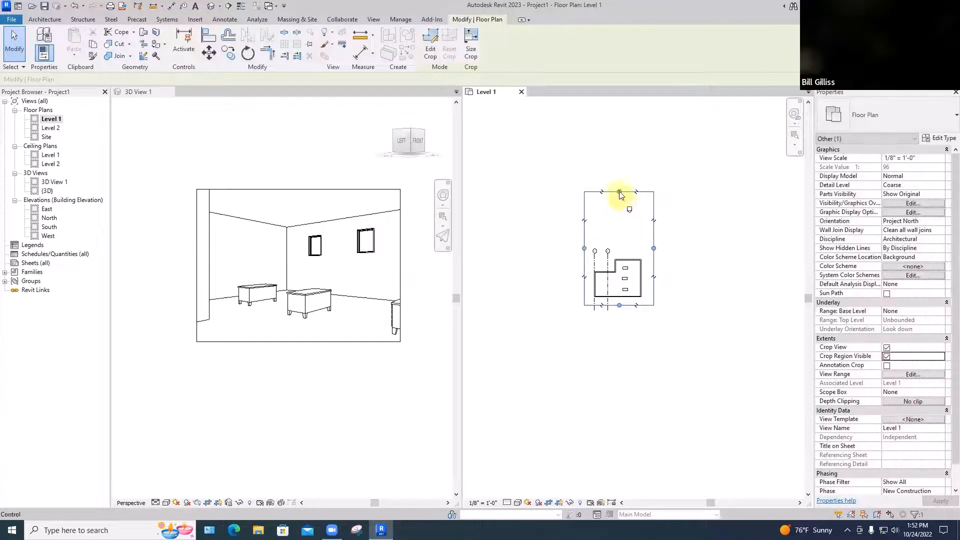
left_click_drag(619, 193, 611, 252)
left_click(698, 287)
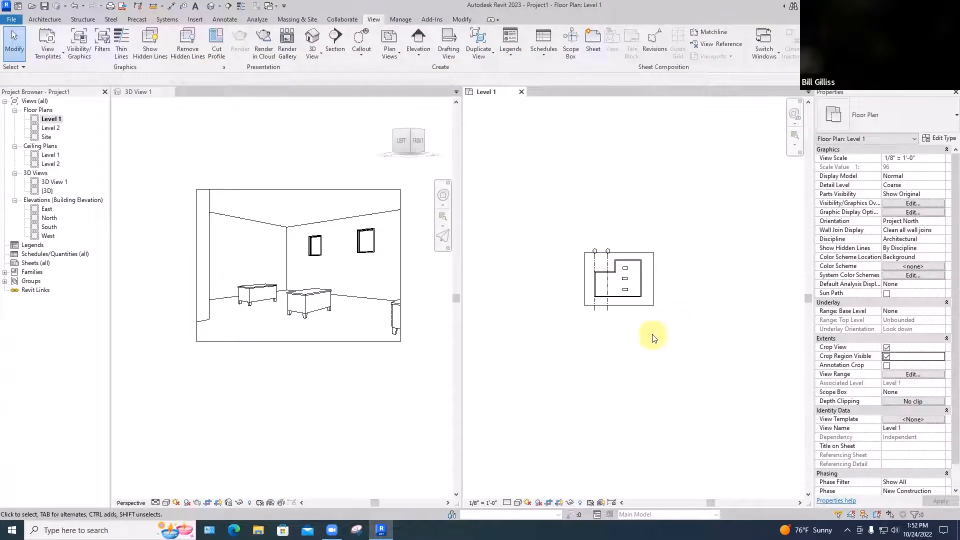
Try the 1/4" = 1'-0" view scale on the Level 1 plan, and set it back to 1/8" = 1'-0"
scroll(620, 322, "up", 3)
scroll(622, 320, "up", 3)
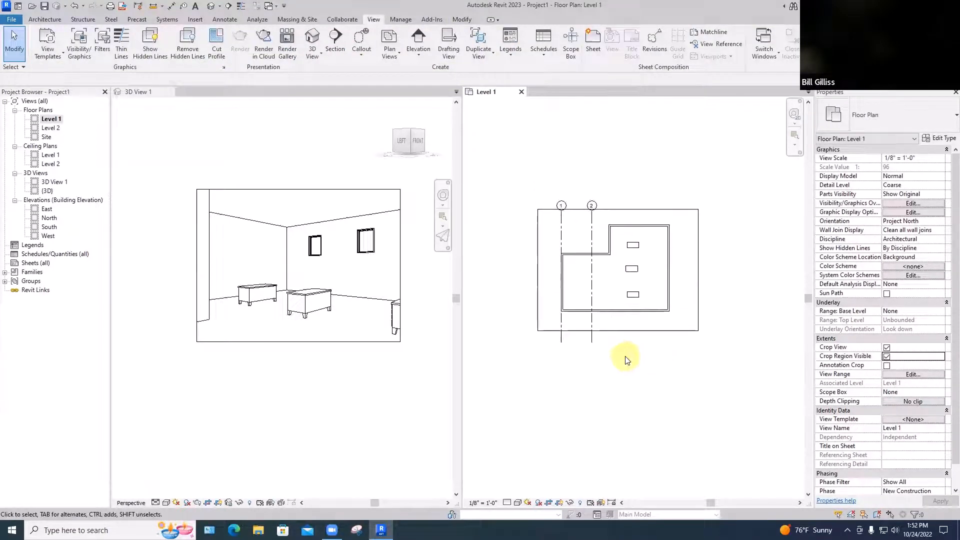
scroll(633, 363, "up", 1)
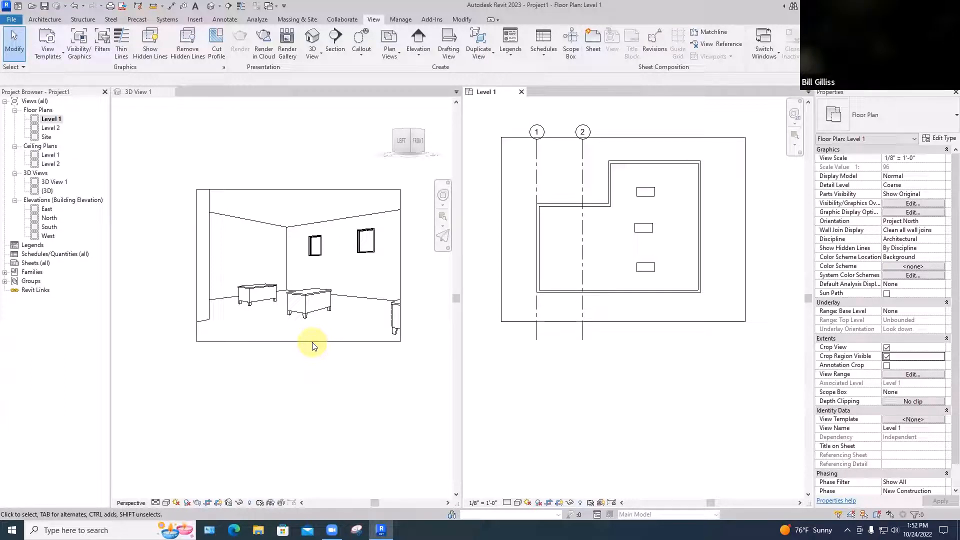
left_click(616, 321)
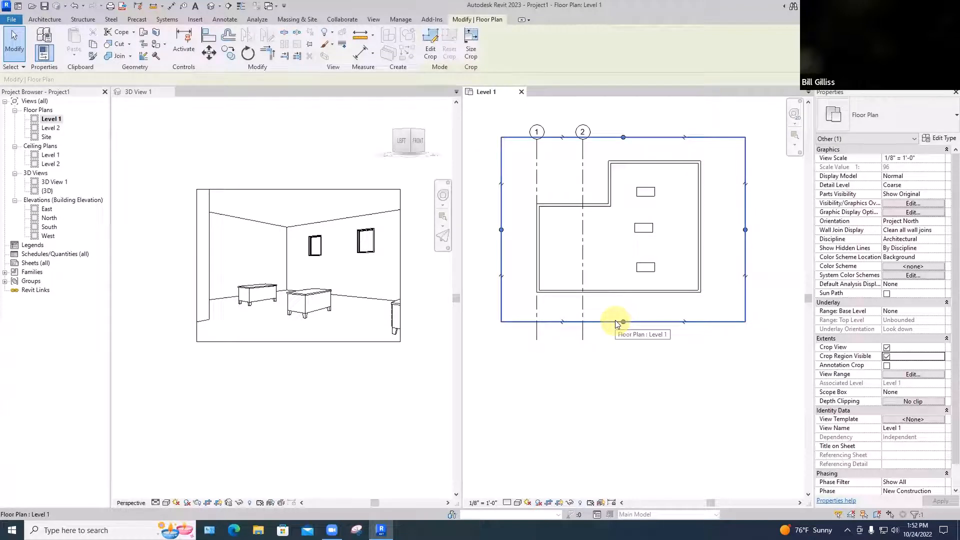
left_click(479, 503)
left_click(521, 283)
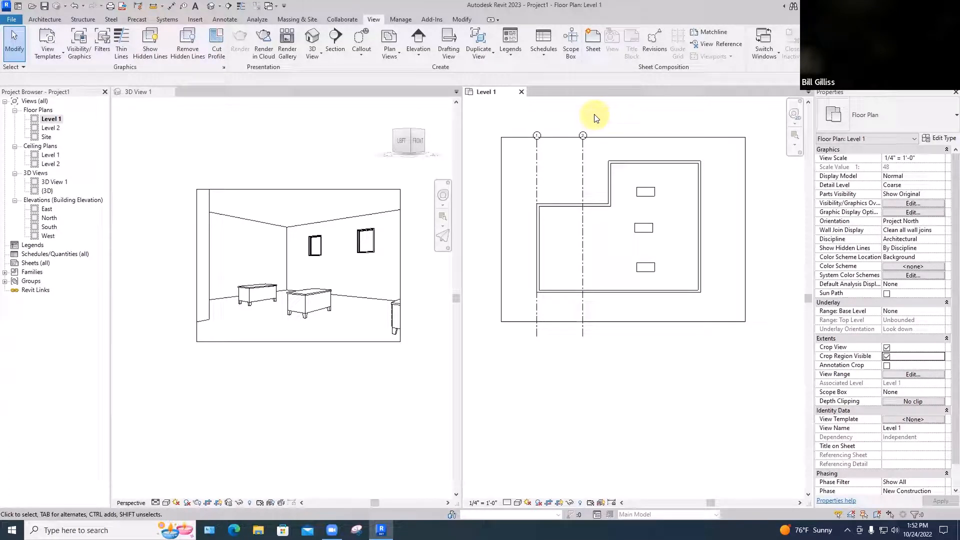
left_click(483, 502)
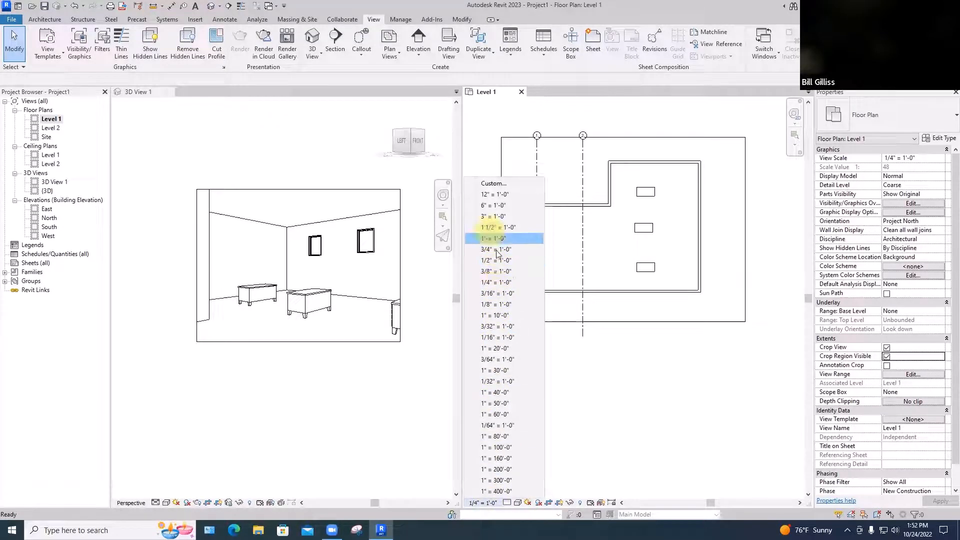
left_click(498, 305)
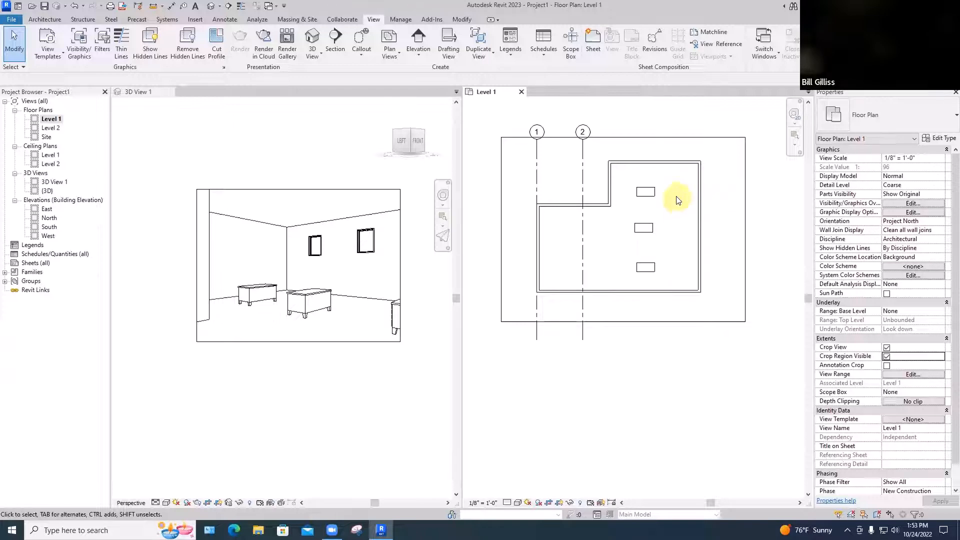
Set the sill height of the northern window in the east wall to 3'
left_click(699, 189)
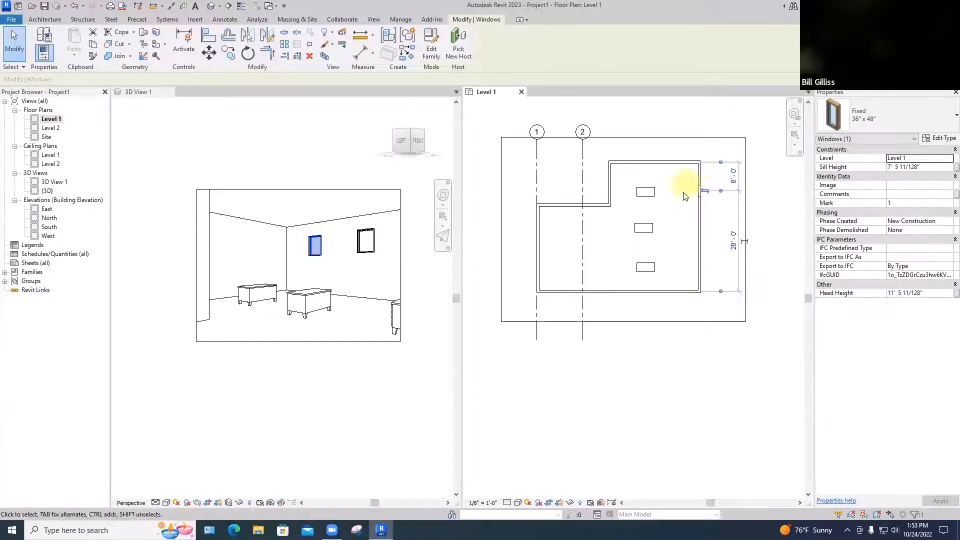
left_click(931, 168)
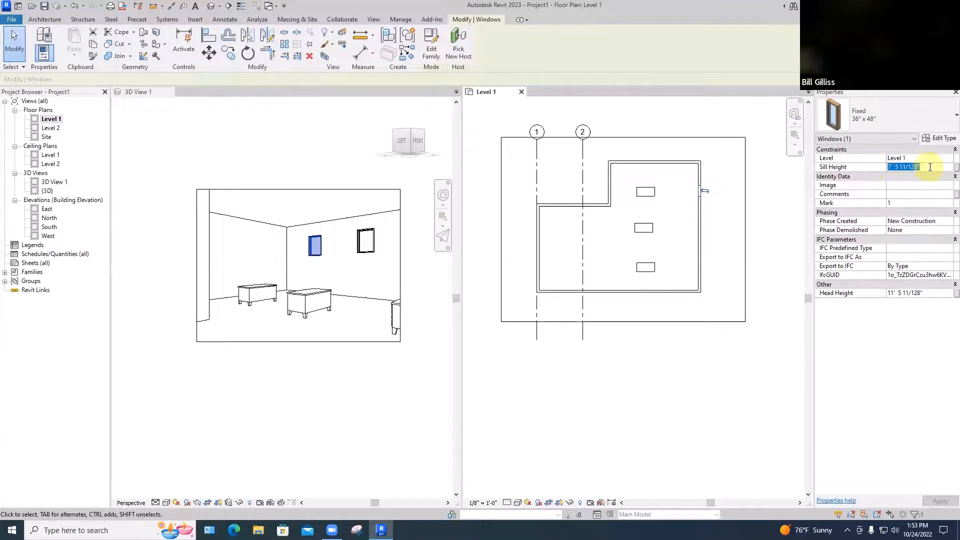
left_click_drag(931, 167, 879, 168)
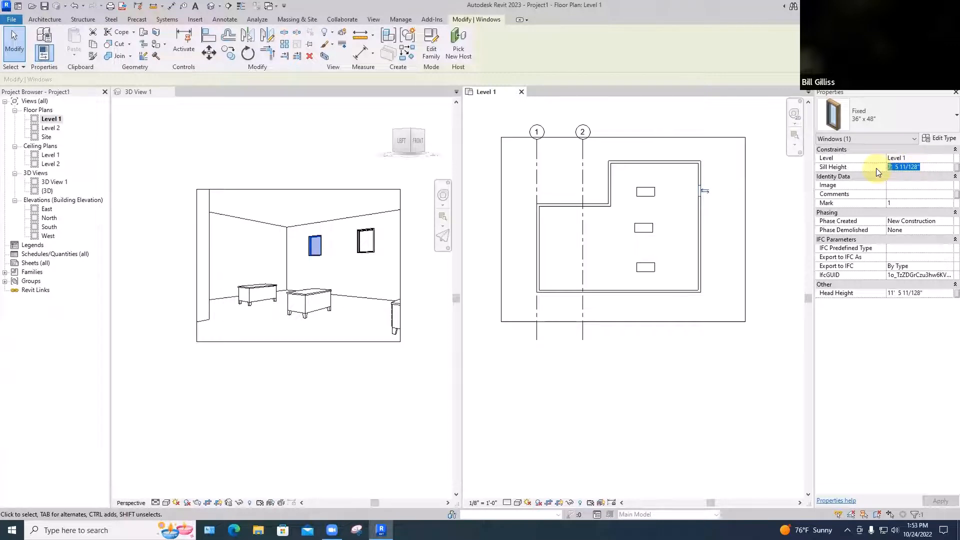
type("3'")
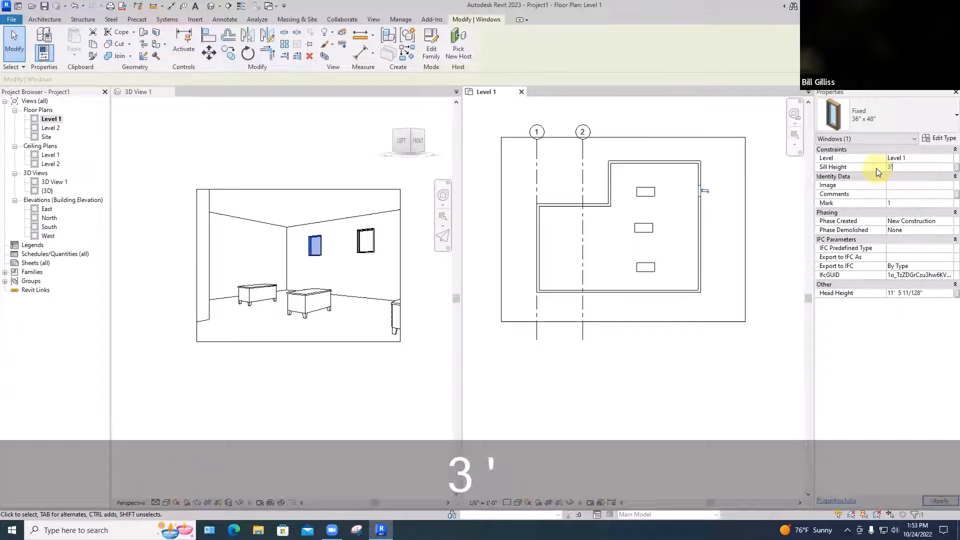
key("Return")
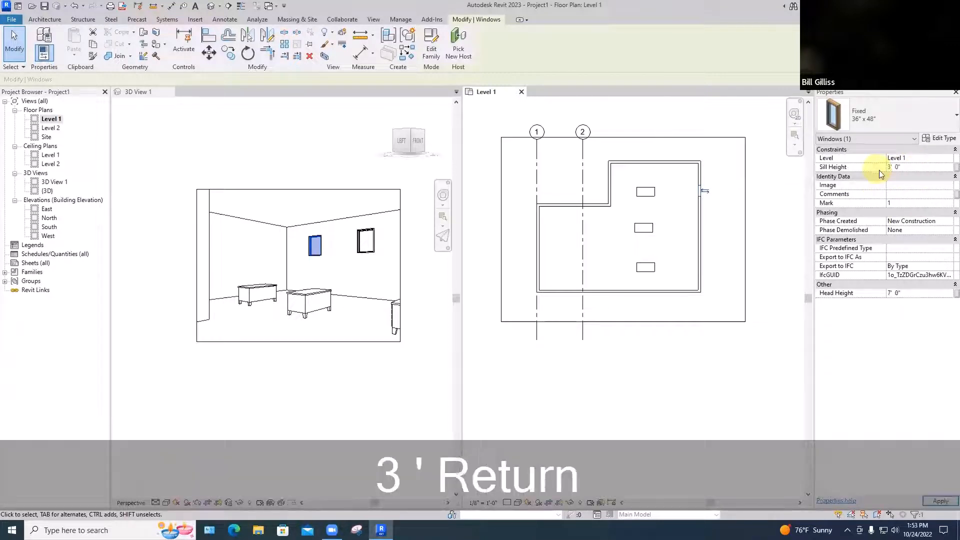
left_click(778, 206)
scroll(702, 220, "up", 4)
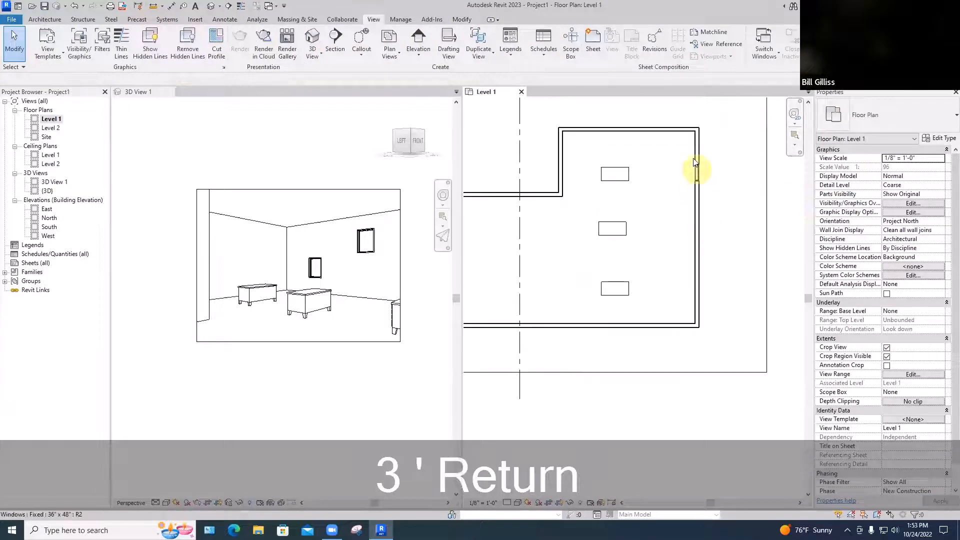
left_click_drag(703, 272, 711, 303)
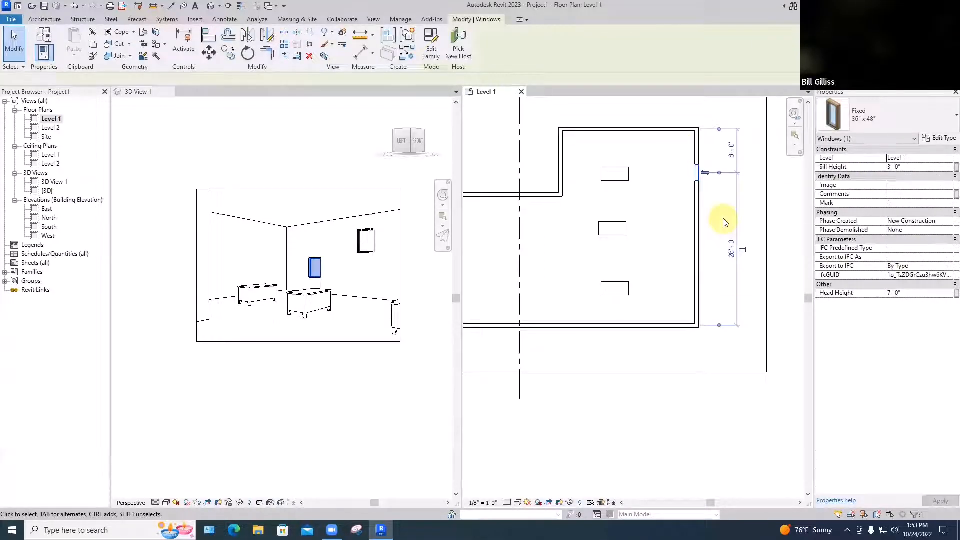
left_click(723, 219)
Select the other east-wall window in the camera view and set its sill height to 3'
left_click(368, 254)
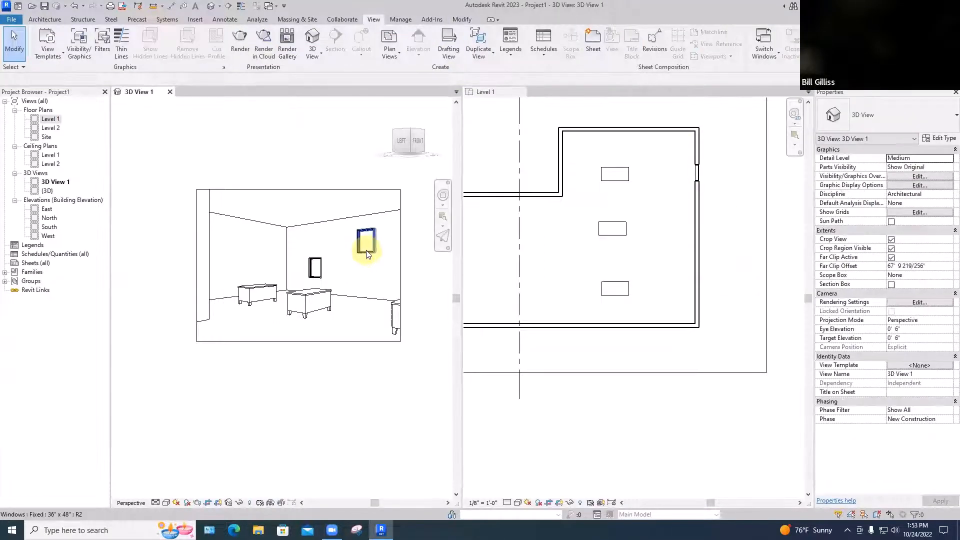
left_click(367, 253)
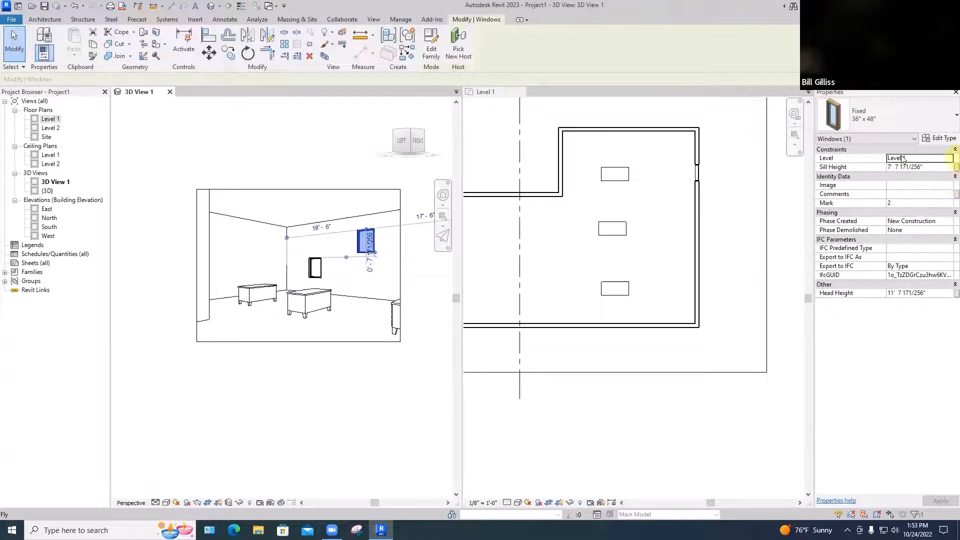
left_click(923, 166)
left_click_drag(922, 166, 873, 167)
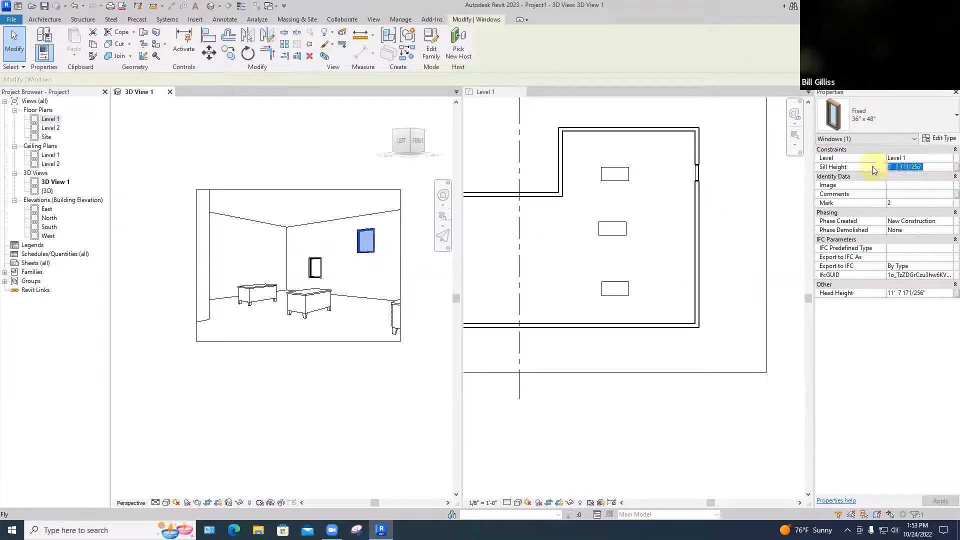
type("3")
key("Return")
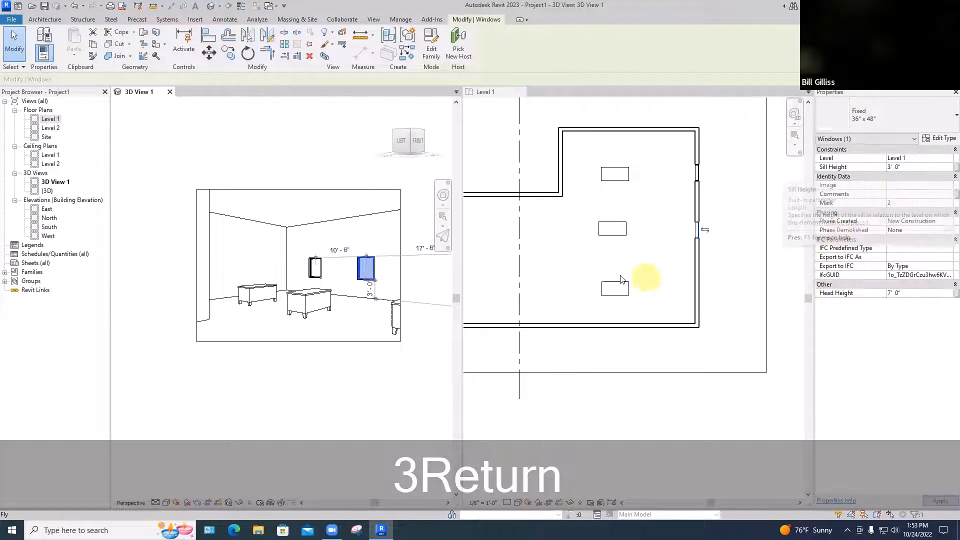
left_click(554, 256)
key("Escape")
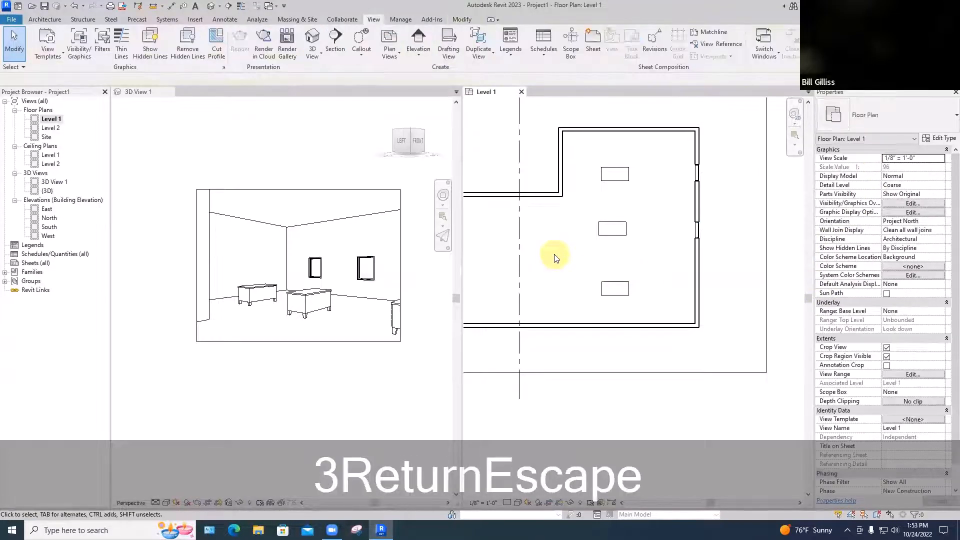
Place two inward-swinging Single-Flush 36" x 84" doors about 8' and 7' from the west wall, in the west wing's north and south walls respectively
scroll(554, 257, "down", 2)
middle_click_drag(554, 258, 618, 241)
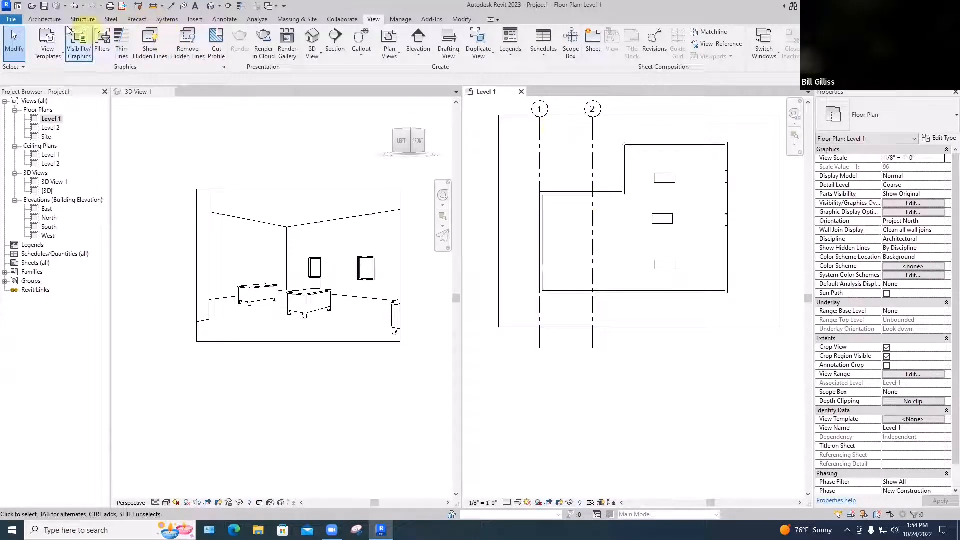
left_click(45, 19)
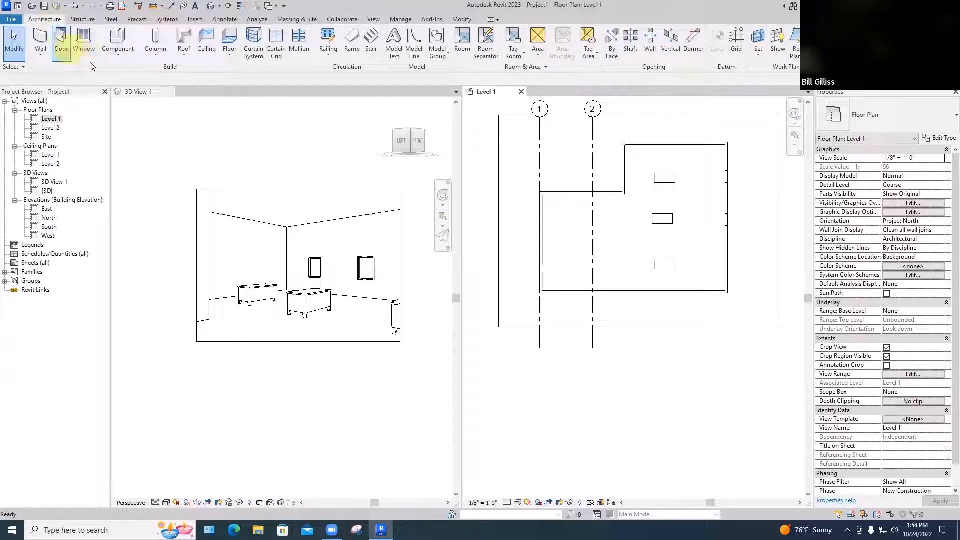
left_click(62, 44)
left_click(574, 195)
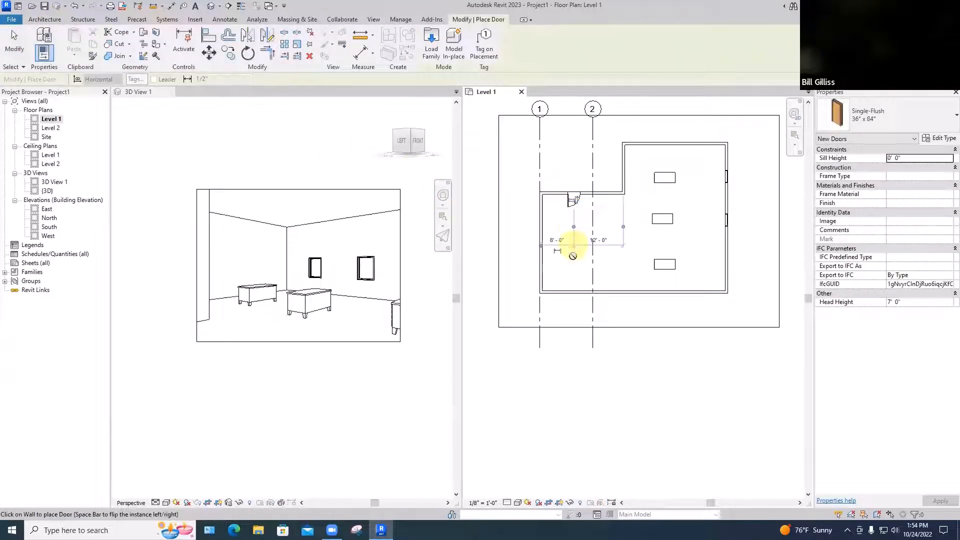
left_click(570, 285)
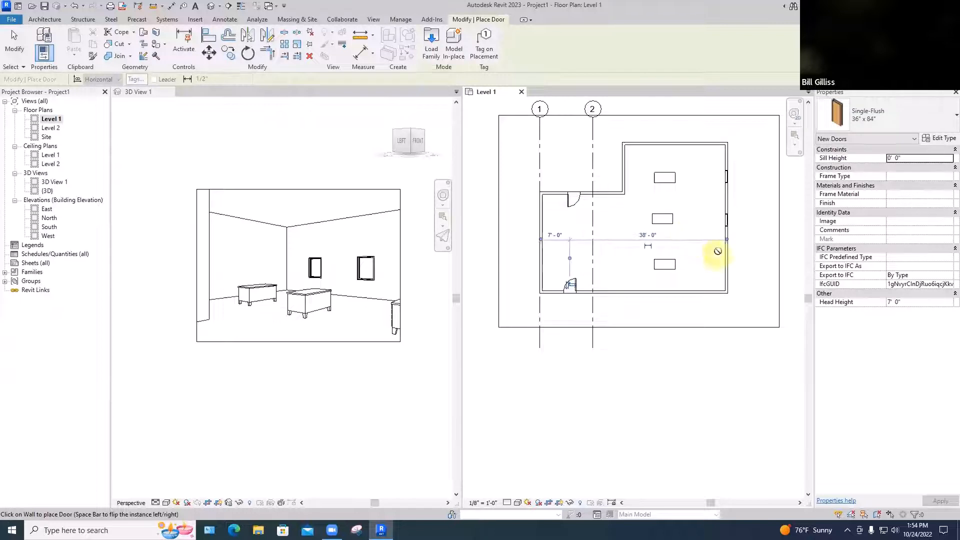
scroll(575, 200, "up", 5)
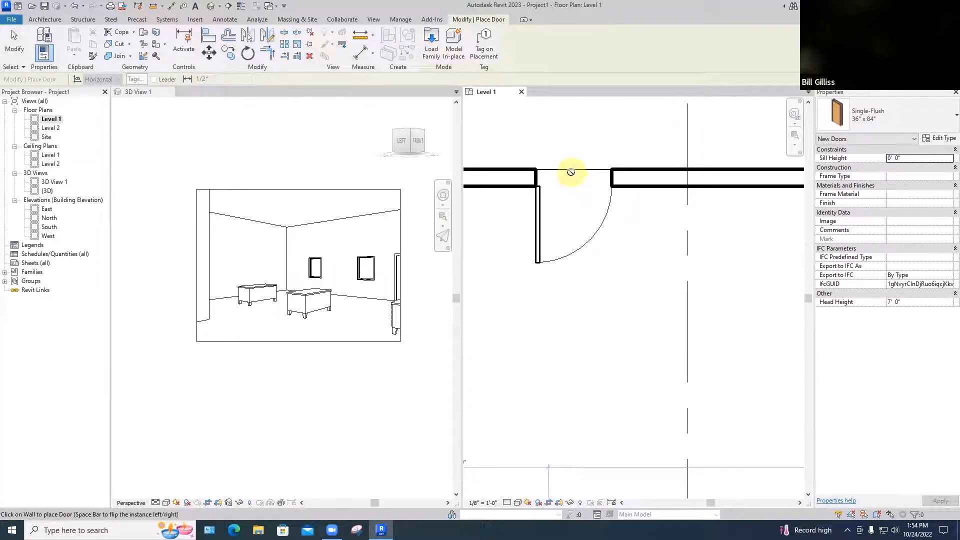
key("Escape")
key("Escape")
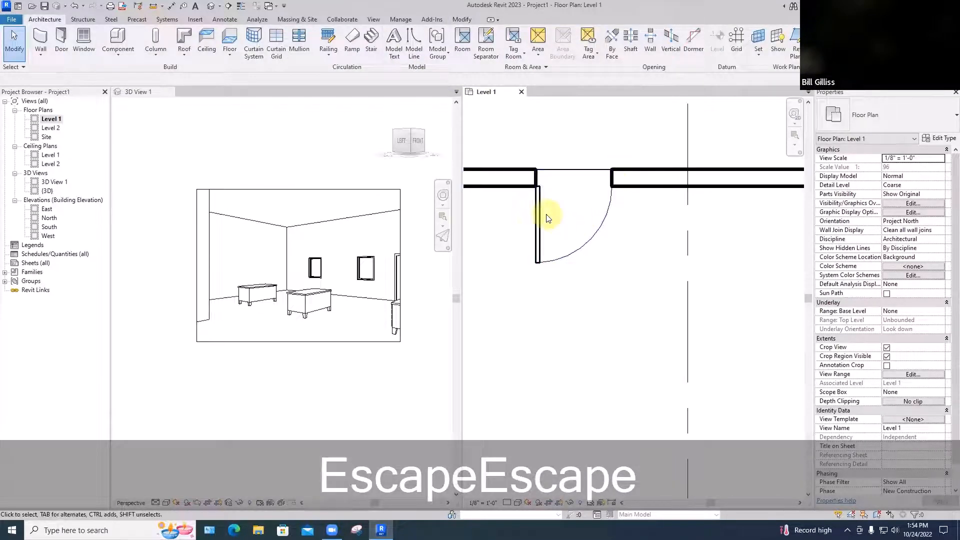
scroll(548, 217, "down", 3)
scroll(551, 211, "up", 3)
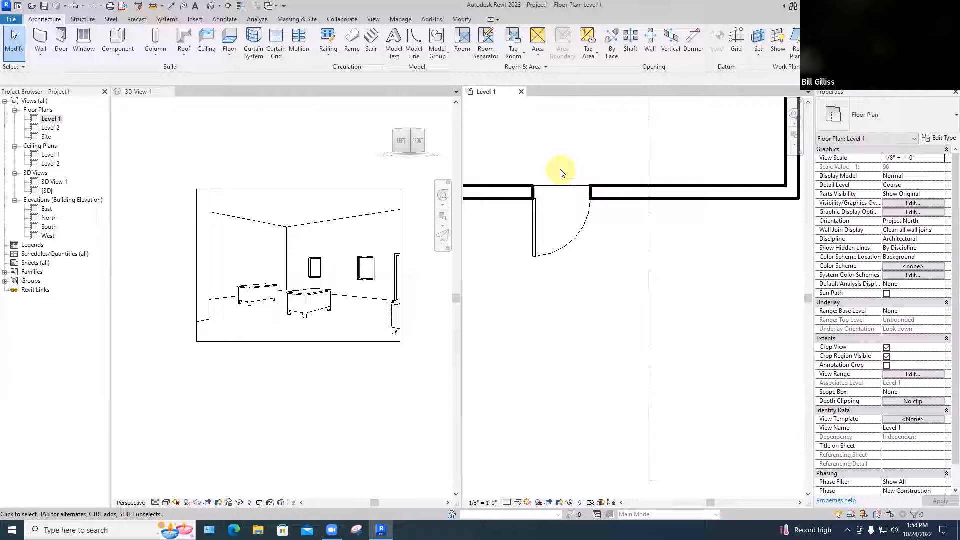
scroll(560, 172, "down", 4)
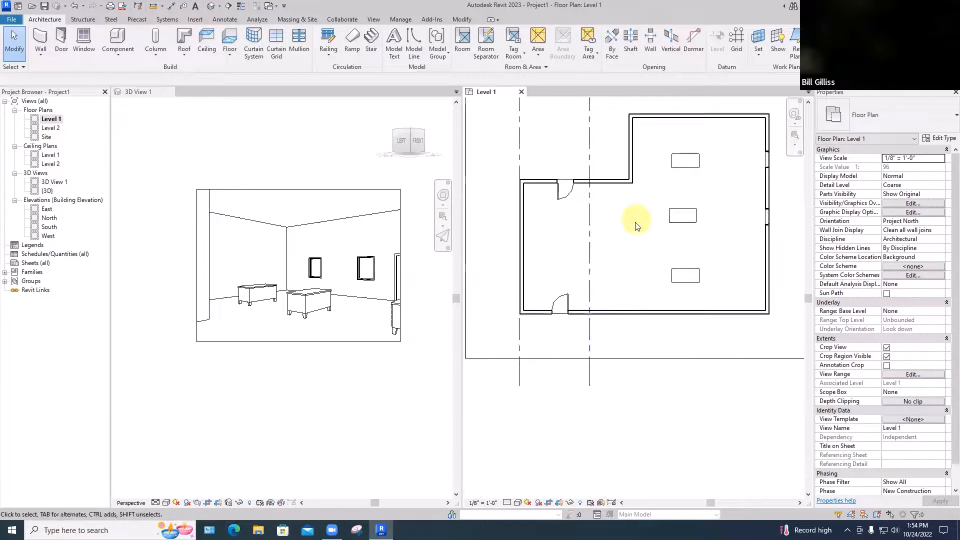
Place Fixed 36" x 48" windows: three in the west wall, two in the south wall and one in the west wing's north wall
middle_click_drag(637, 218, 631, 246)
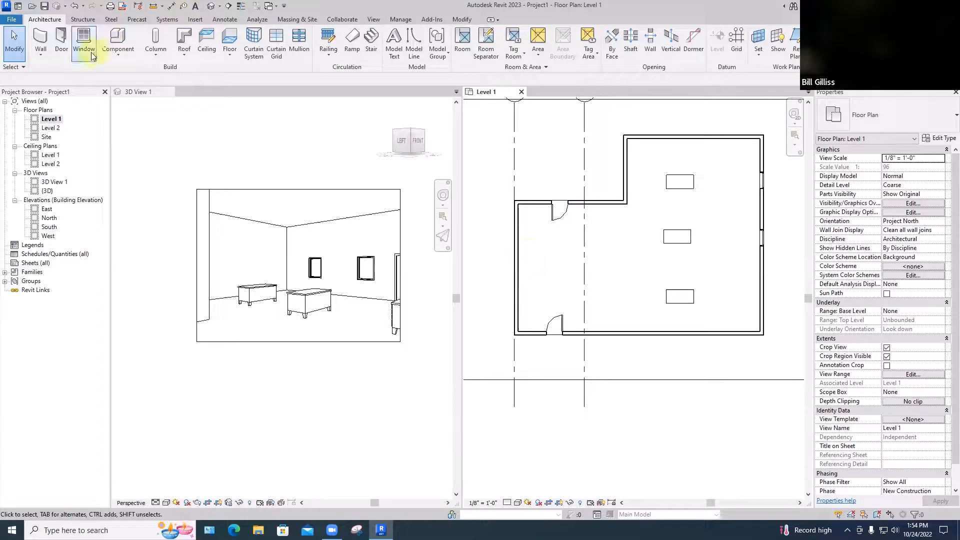
left_click(83, 40)
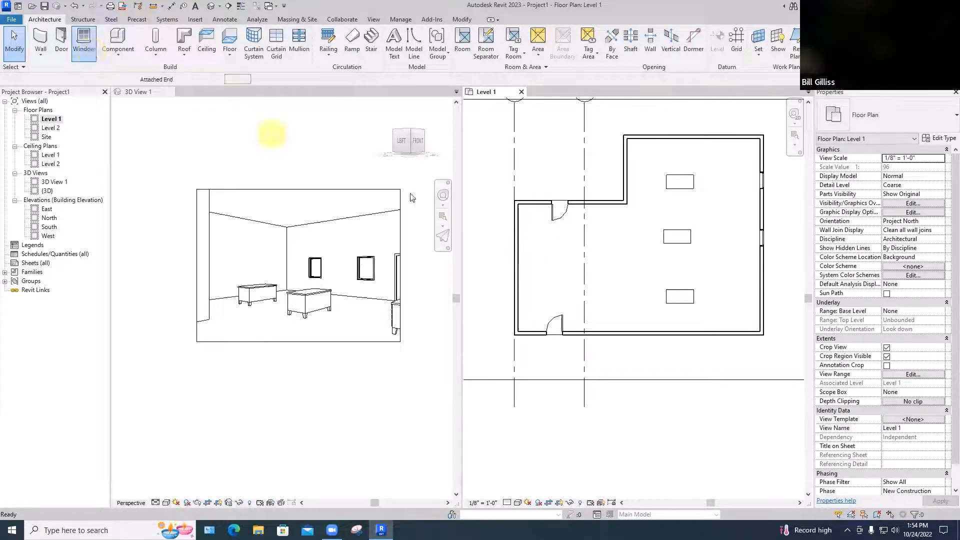
left_click(515, 248)
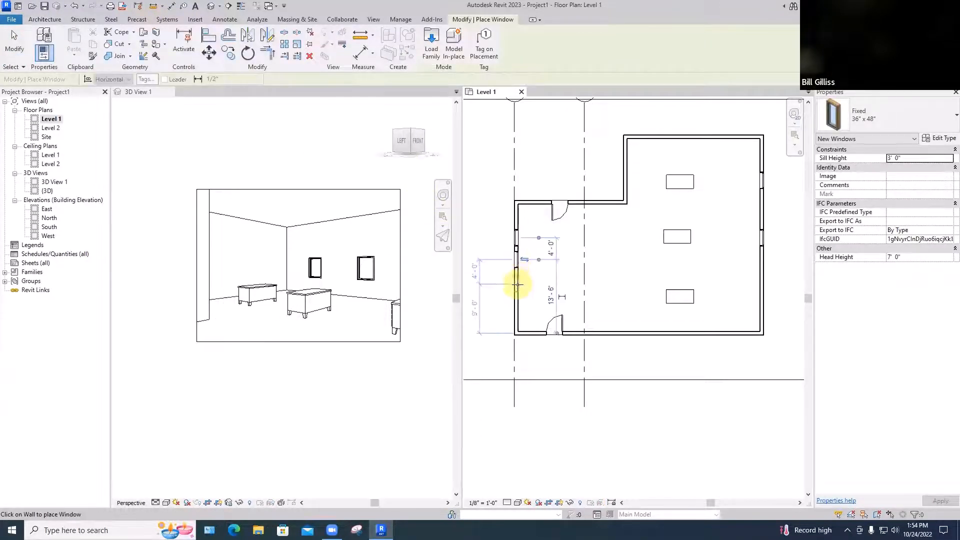
left_click(518, 284)
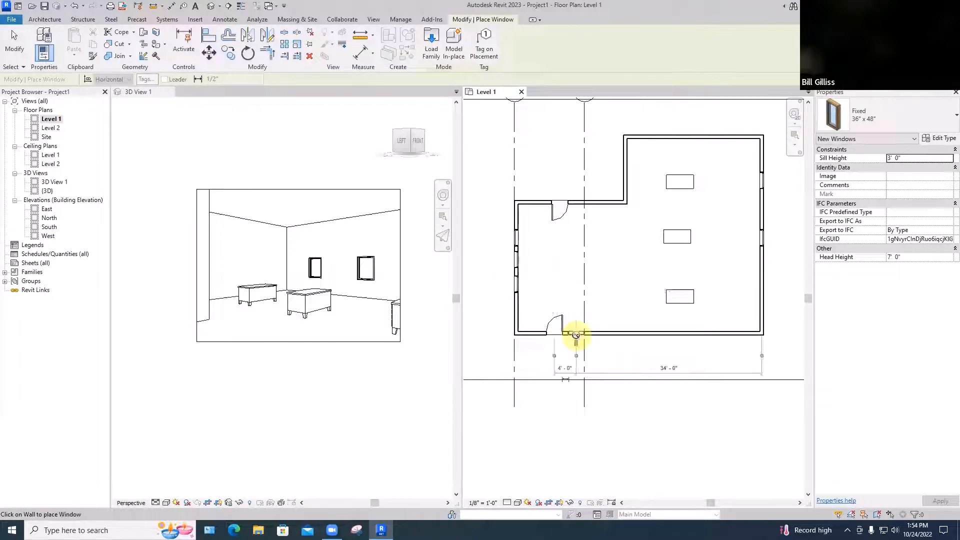
left_click(597, 333)
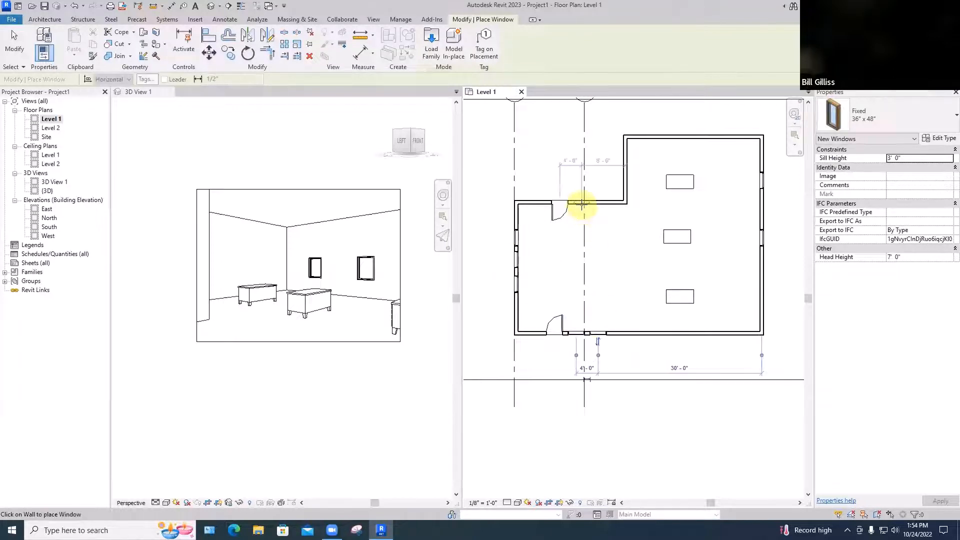
key("Escape")
key("Escape")
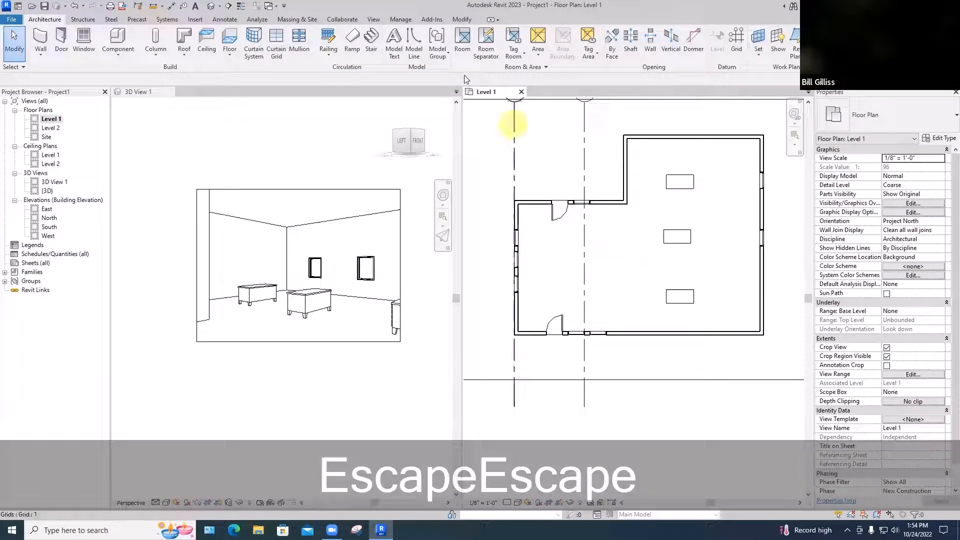
Place a north-facing Building Elevation marker inside the building, just east of grid 2
left_click(373, 20)
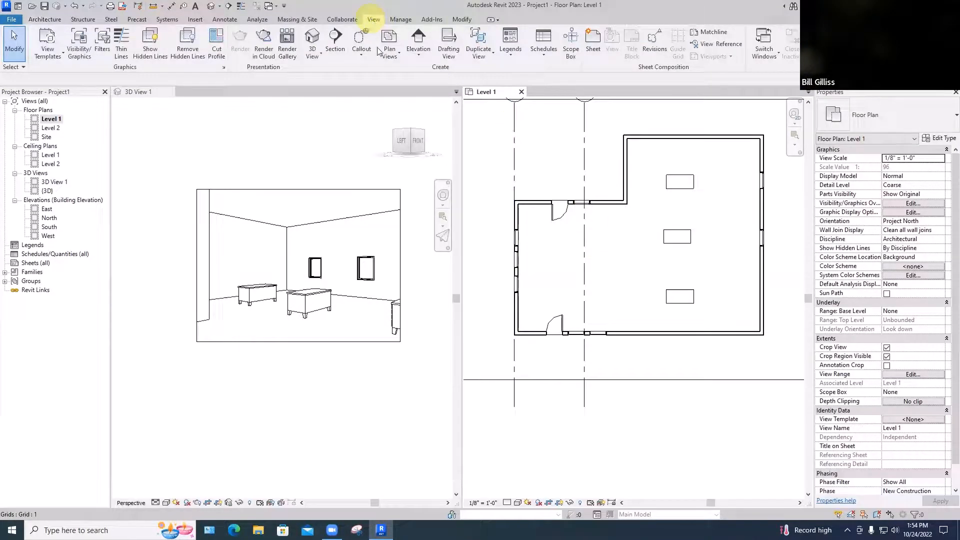
left_click(419, 40)
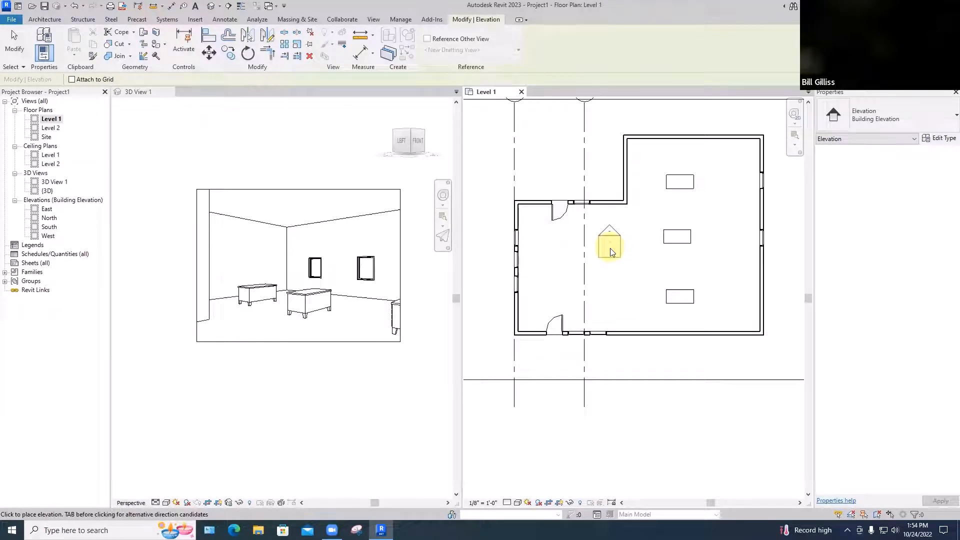
left_click(610, 253)
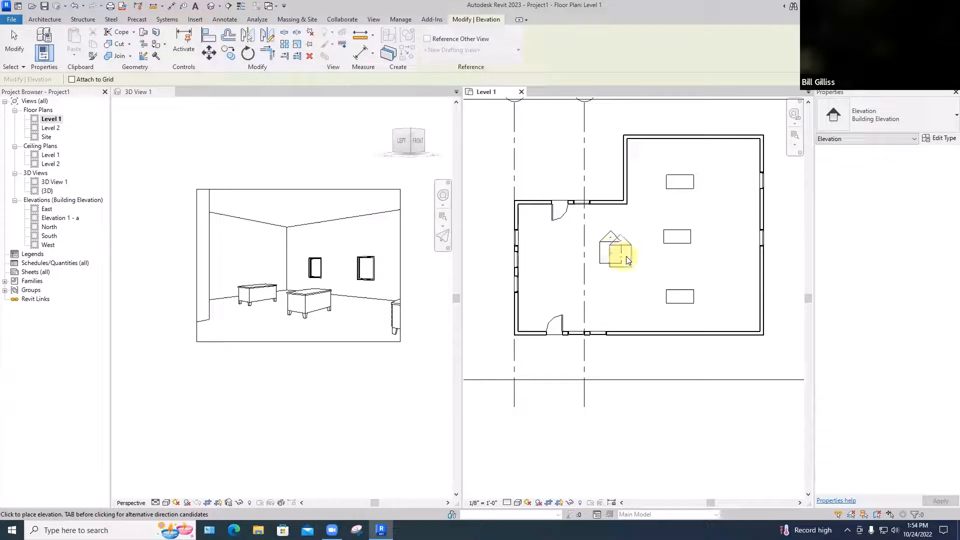
key("Escape")
key("Escape")
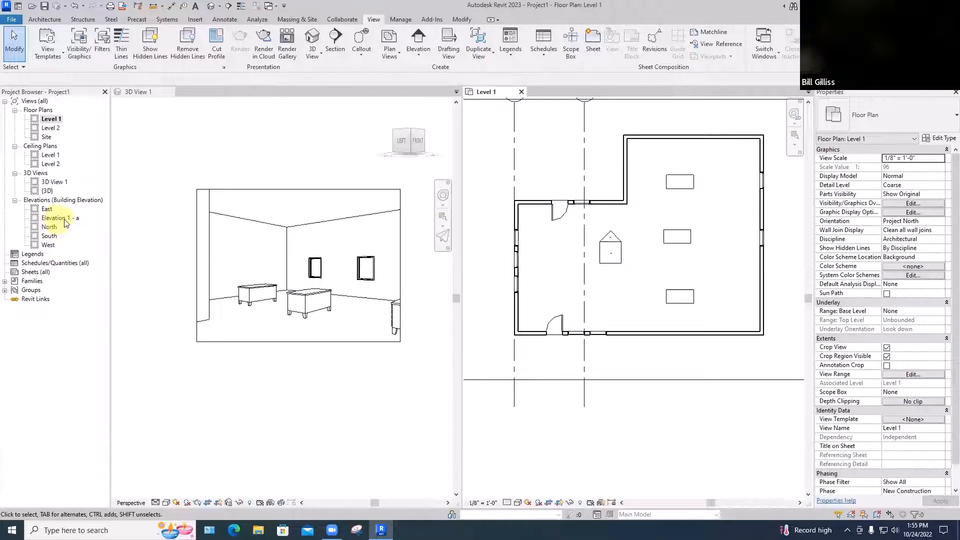
Open Elevation 1 - a, compare it with the Level 1 plan, and select its arrow in the plan to inspect the view extents
double_click(609, 237)
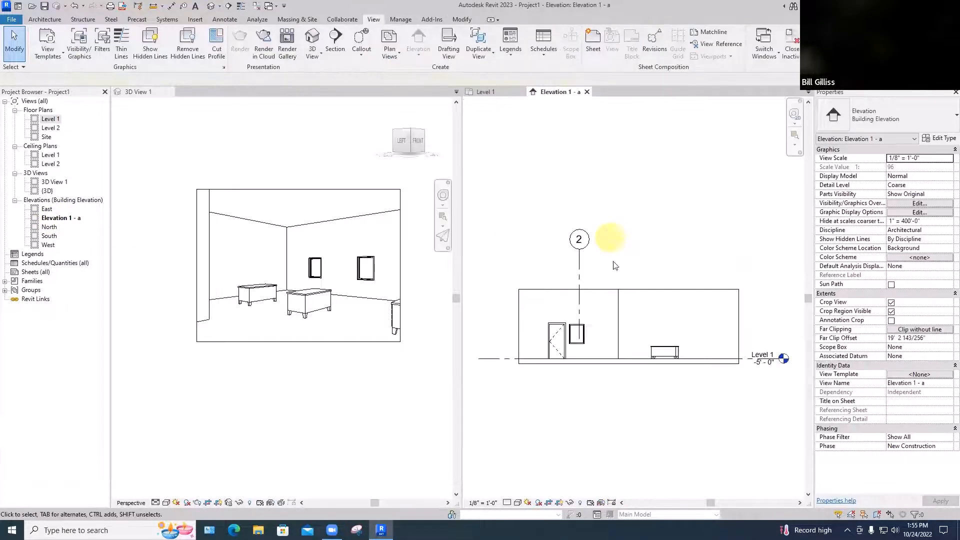
left_click(487, 92)
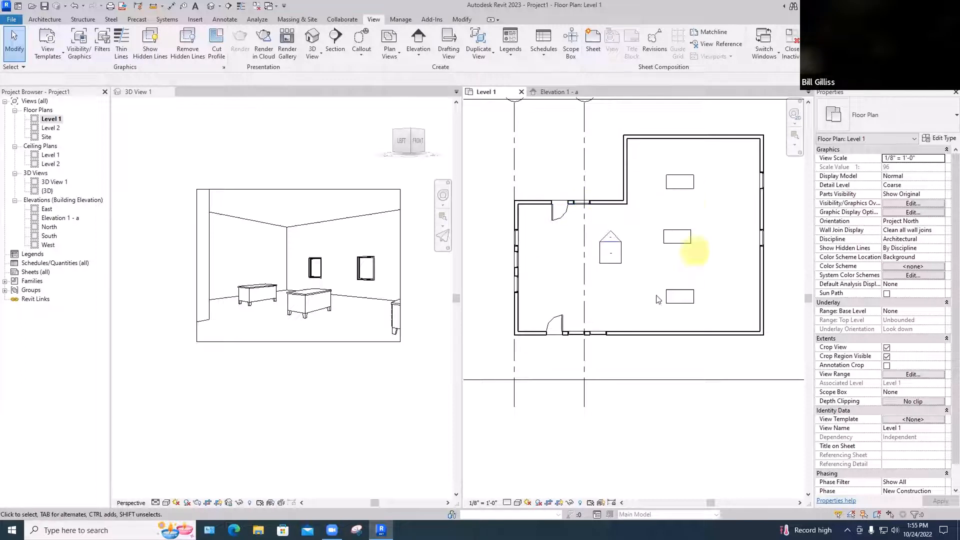
left_click(555, 92)
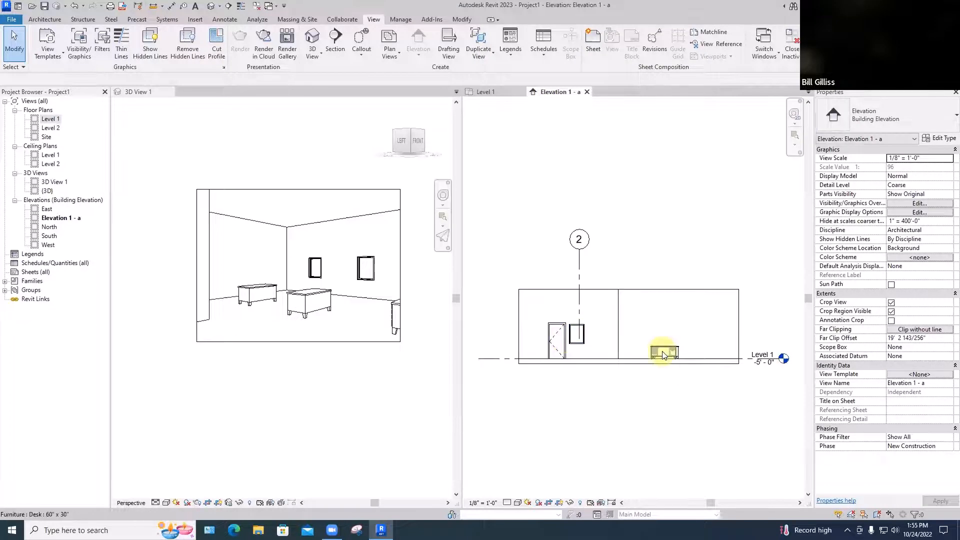
left_click(484, 92)
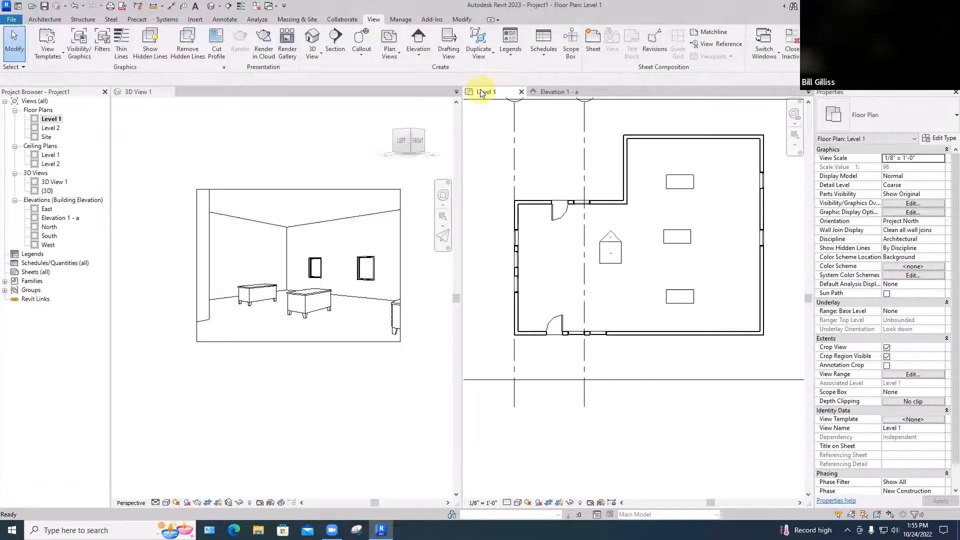
left_click(611, 240)
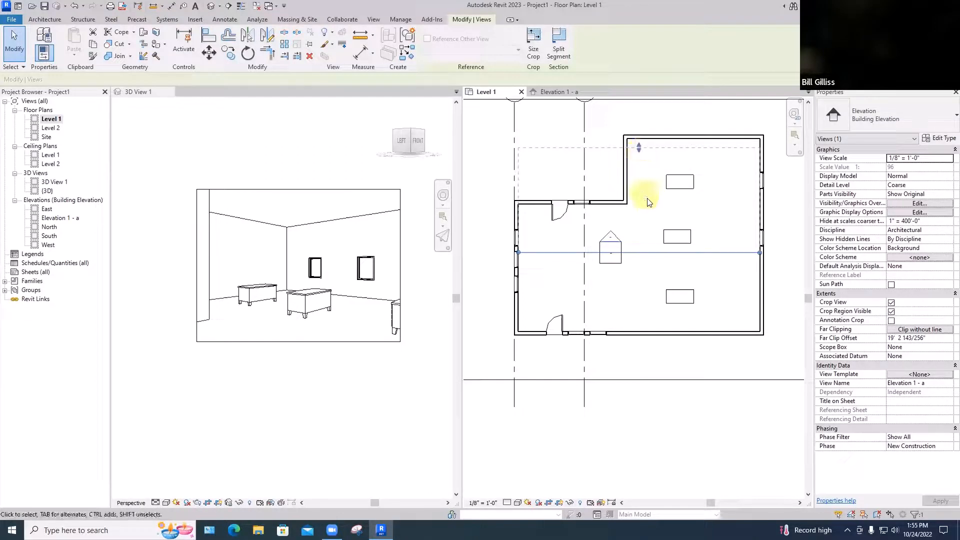
Place two adjacent Fixed 36" x 48" windows in the east wing's north wall, near its west end
left_click(47, 20)
left_click(84, 42)
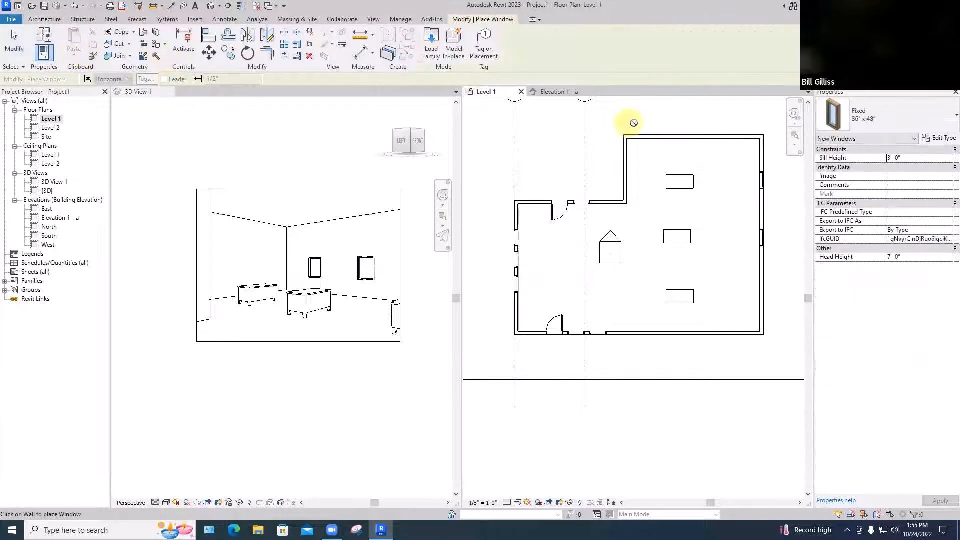
left_click(652, 135)
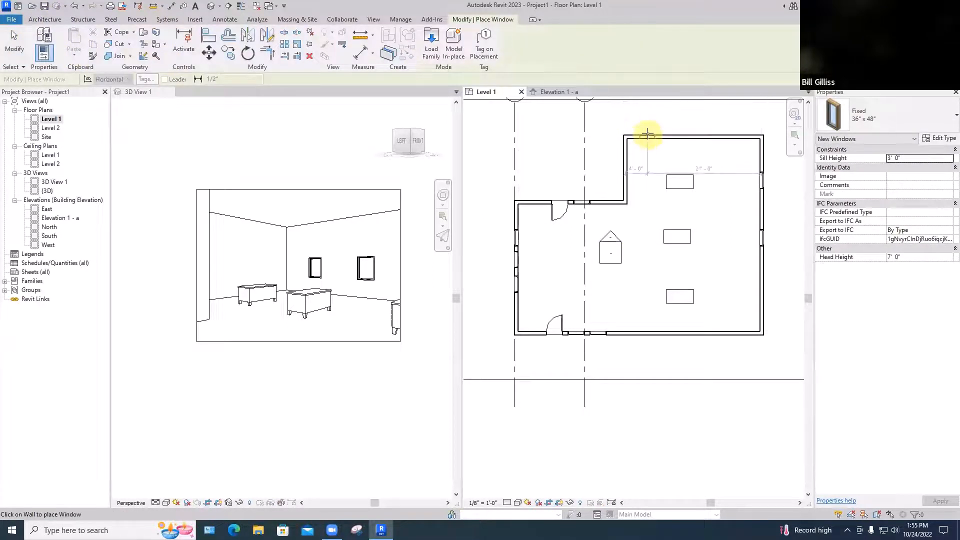
key("Escape")
key("Escape")
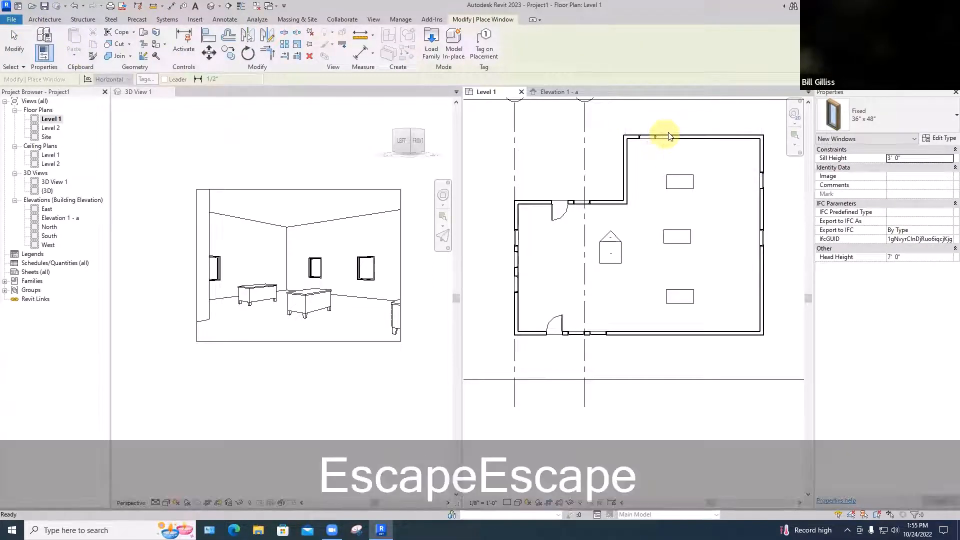
Extend the far clip of Elevation 1 - a past the east wing's north wall to about 22' 8", and check the elevation
left_click(611, 241)
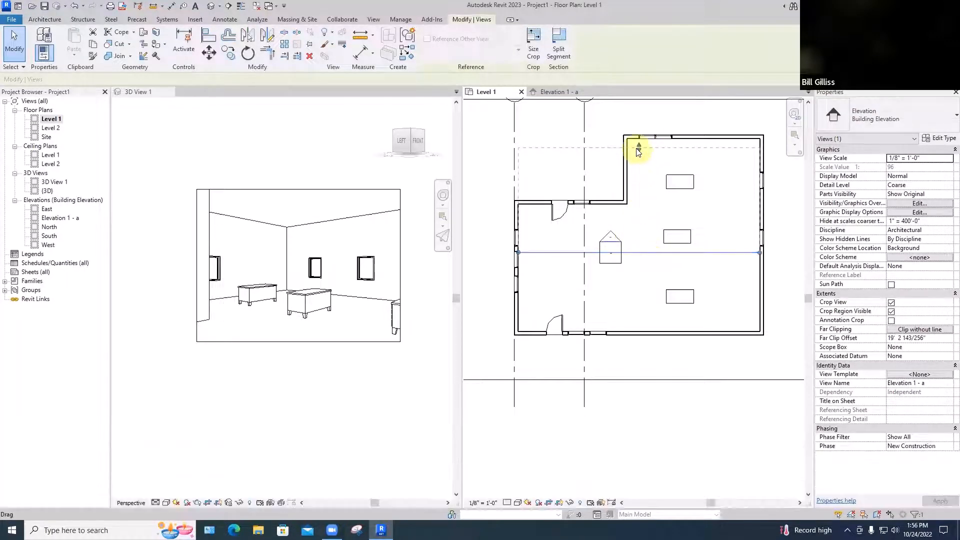
left_click(550, 93)
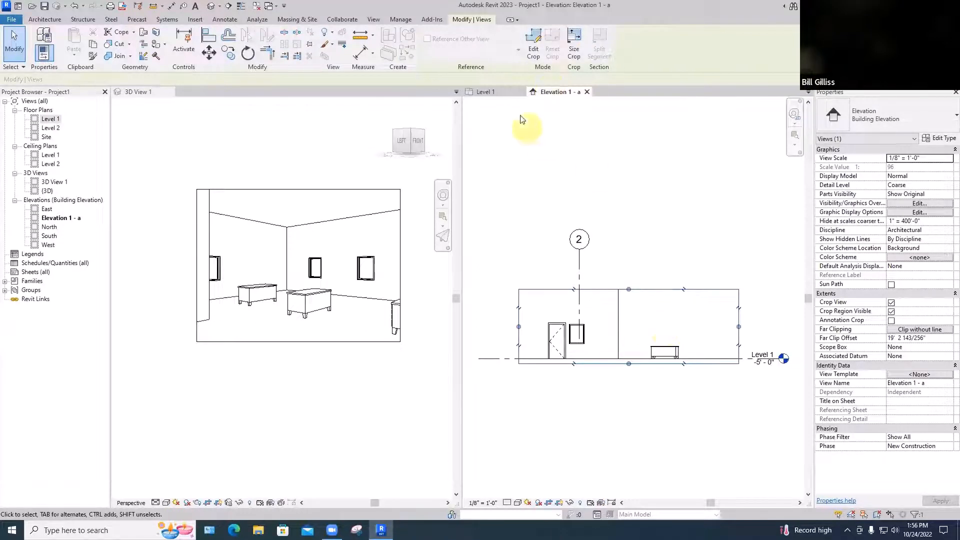
left_click(504, 95)
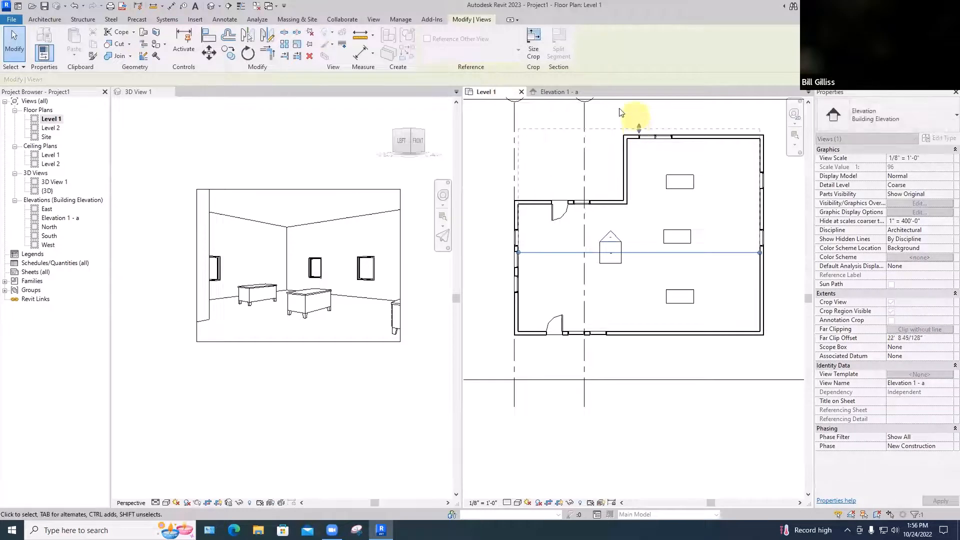
left_click(556, 92)
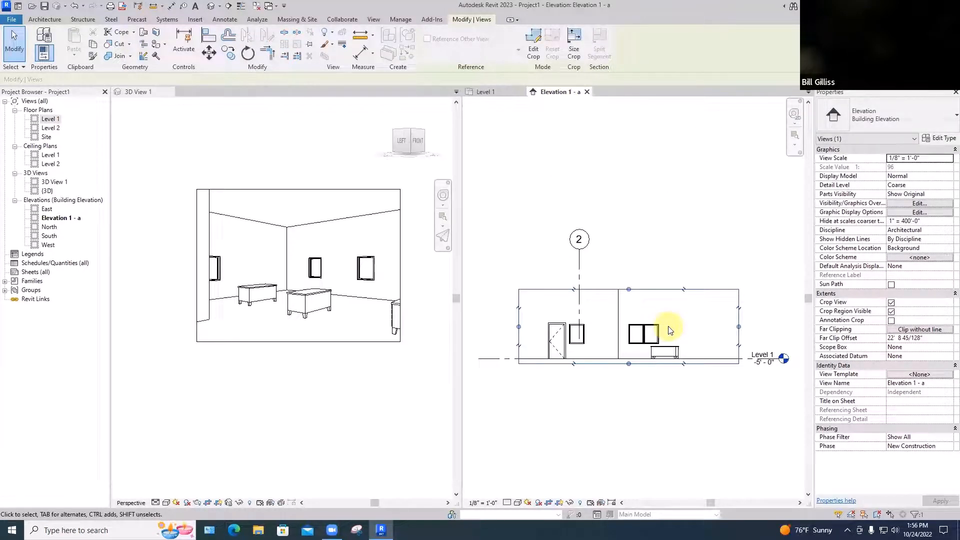
Return to the Level 1 plan and readjust the far clip of Elevation 1 - a to just beyond the north wall
key("ctrl+Tab")
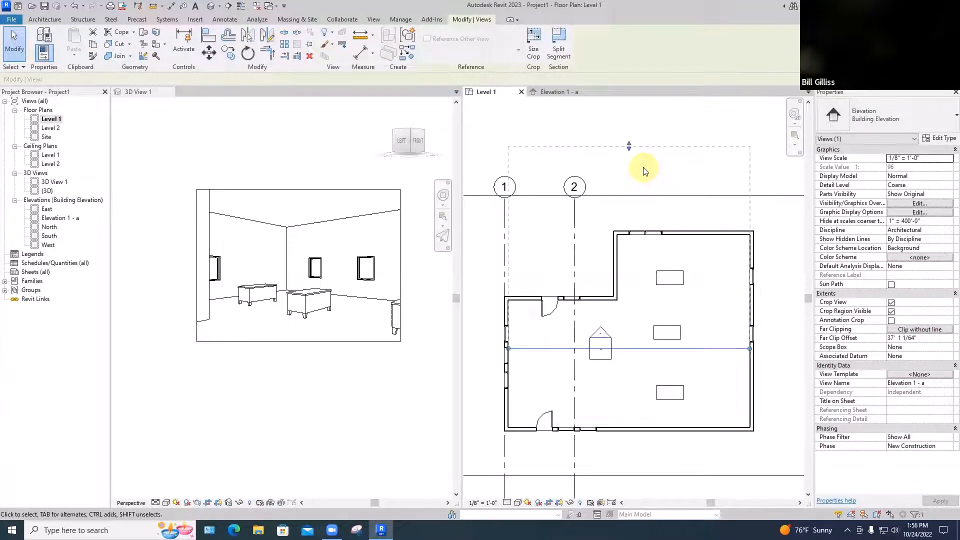
left_click_drag(629, 147, 630, 218)
left_click(633, 376)
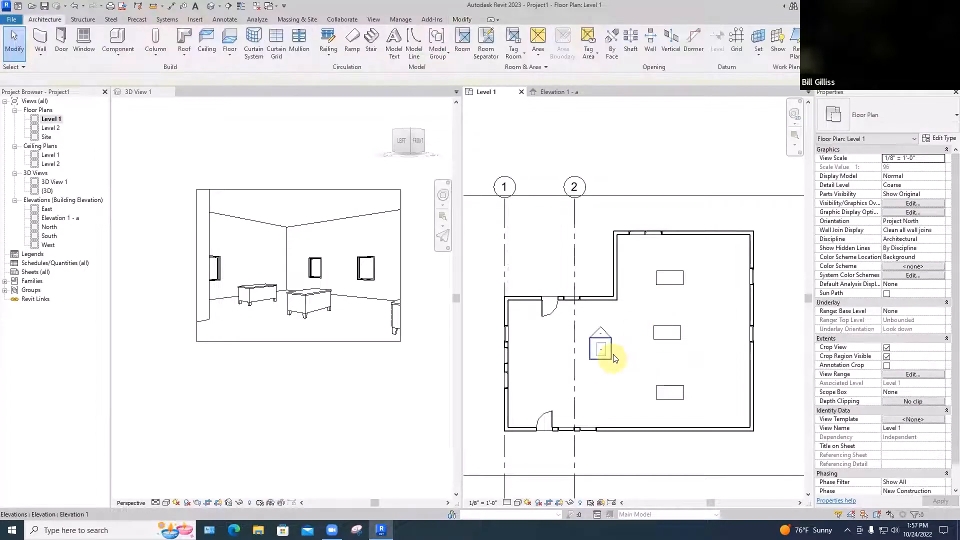
Add an east-facing elevation view to the existing elevation marker
left_click(614, 357)
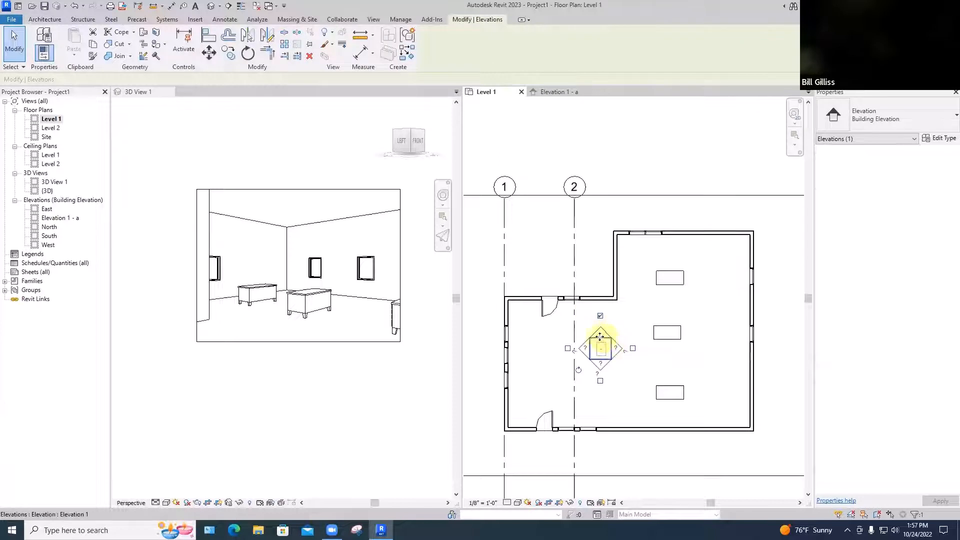
left_click(633, 349)
left_click(629, 376)
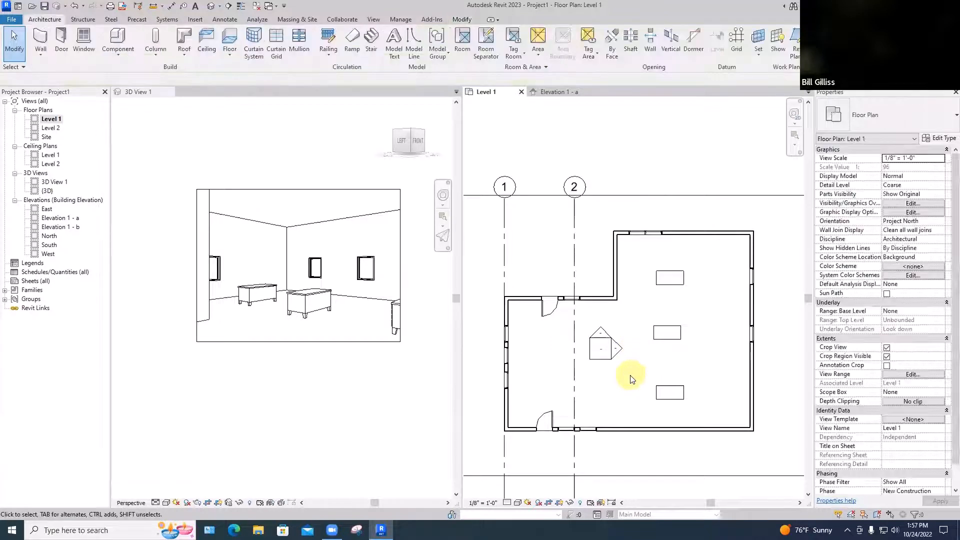
Stretch Elevation 1 - b's view line up to the north wall, move it east, and set its far clip offset to about 23' 9"
left_click(619, 352)
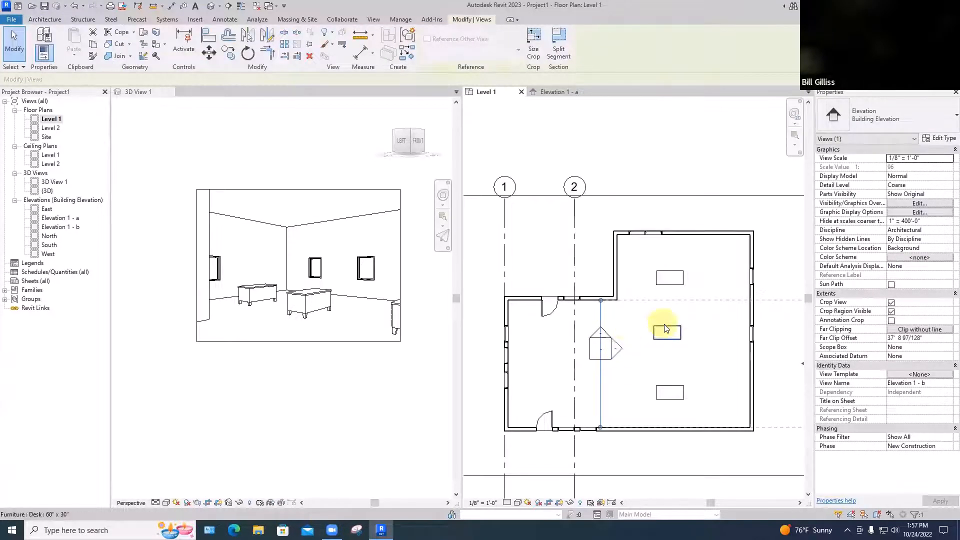
scroll(664, 324, "down", 2)
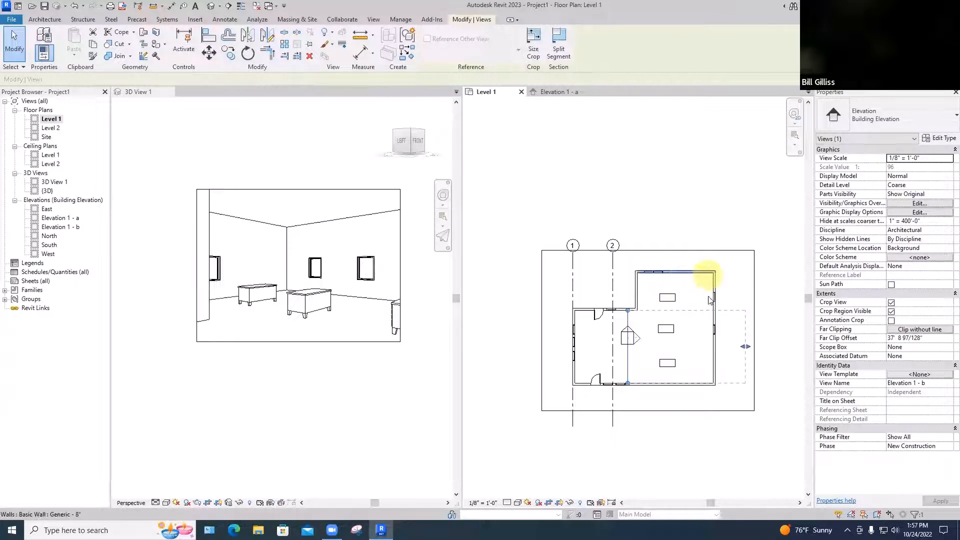
left_click(629, 313)
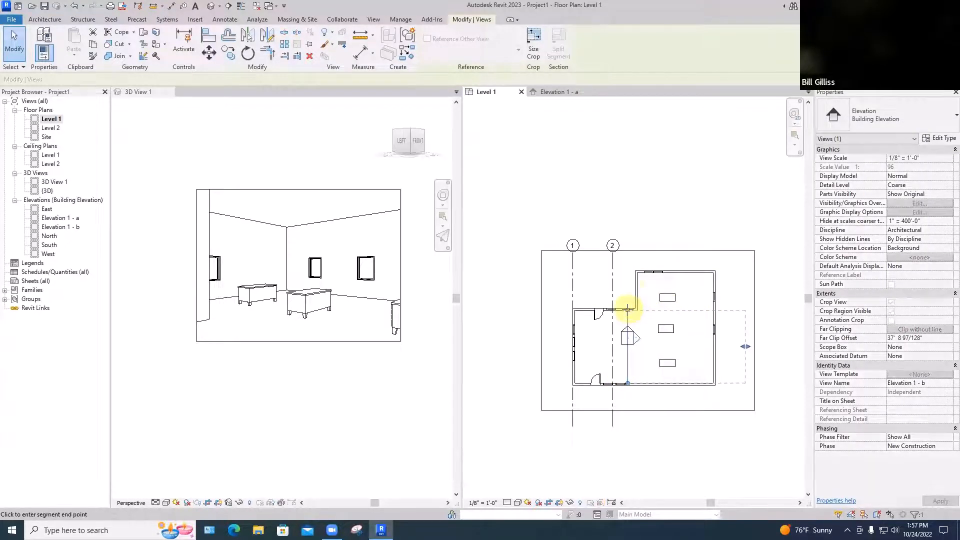
left_click_drag(631, 274, 650, 296)
key("ctrl+z")
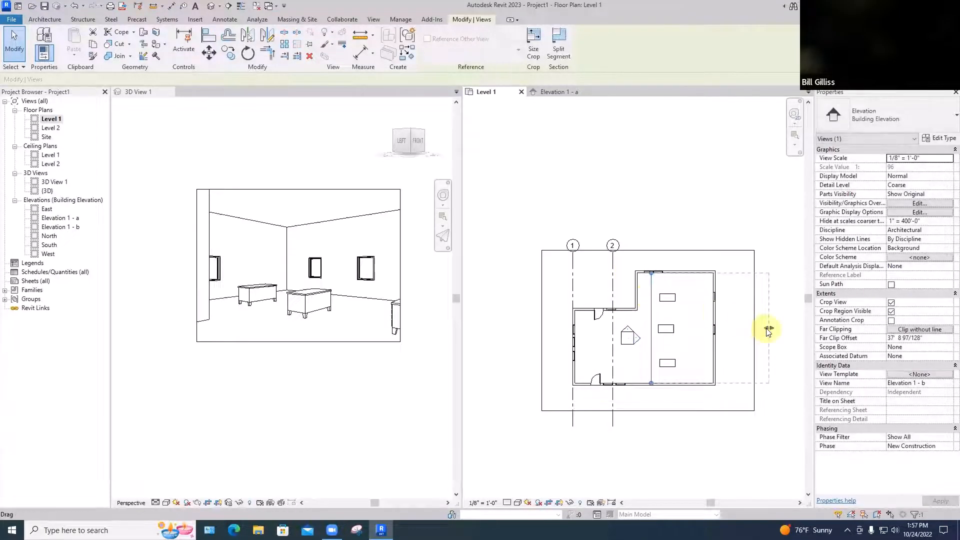
left_click_drag(769, 328, 725, 330)
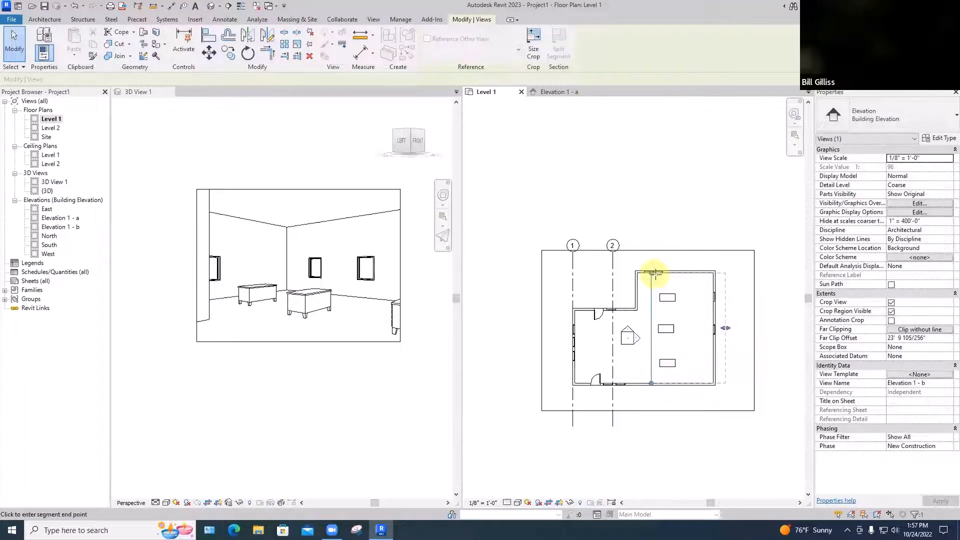
Extend both ends of Elevation 1 - b's view line slightly past the north and south walls, and open that elevation
left_click_drag(651, 273, 651, 264)
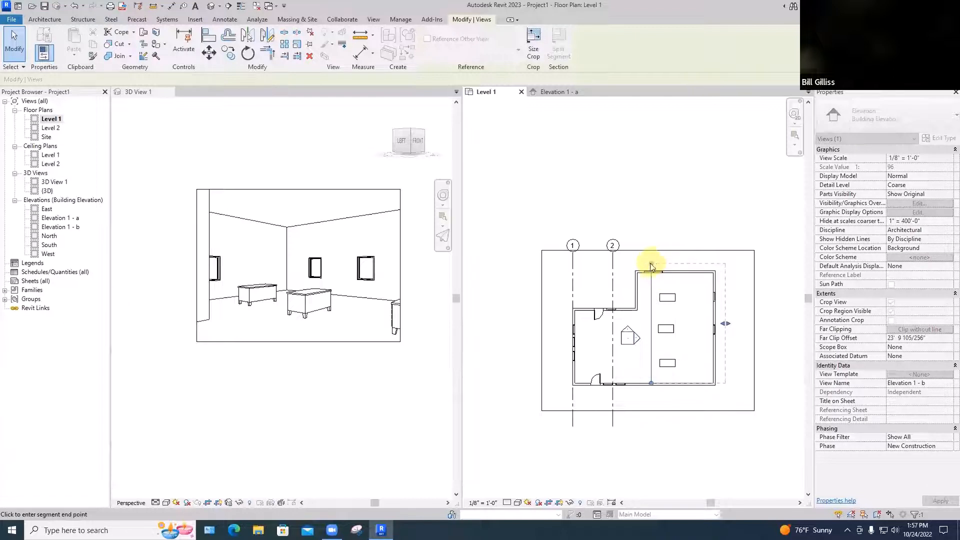
left_click_drag(651, 385, 651, 392)
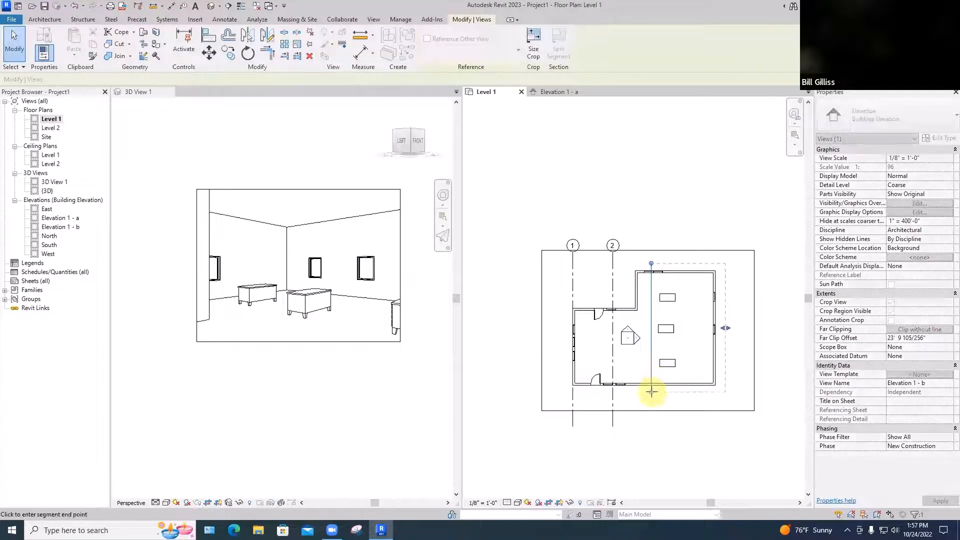
left_click_drag(651, 341, 647, 342)
left_click(654, 232)
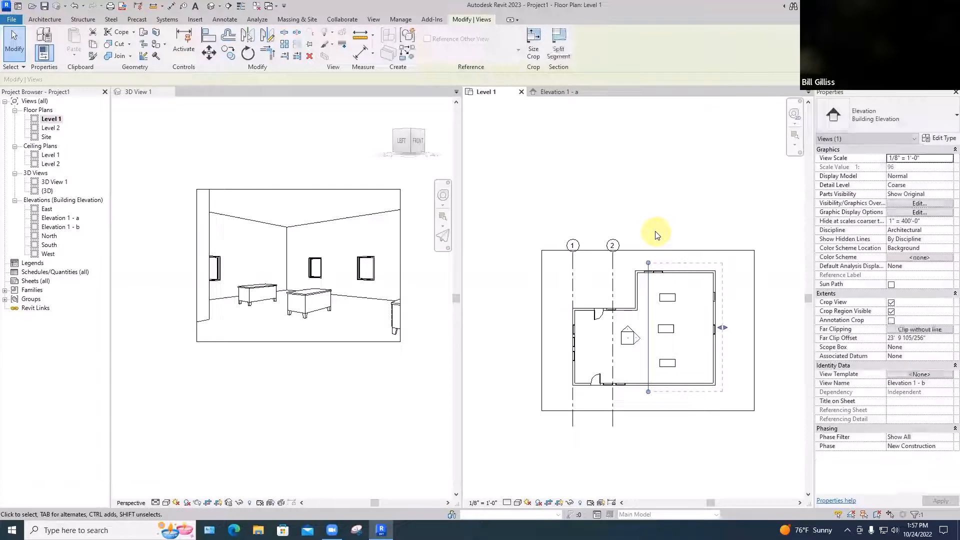
double_click(629, 336)
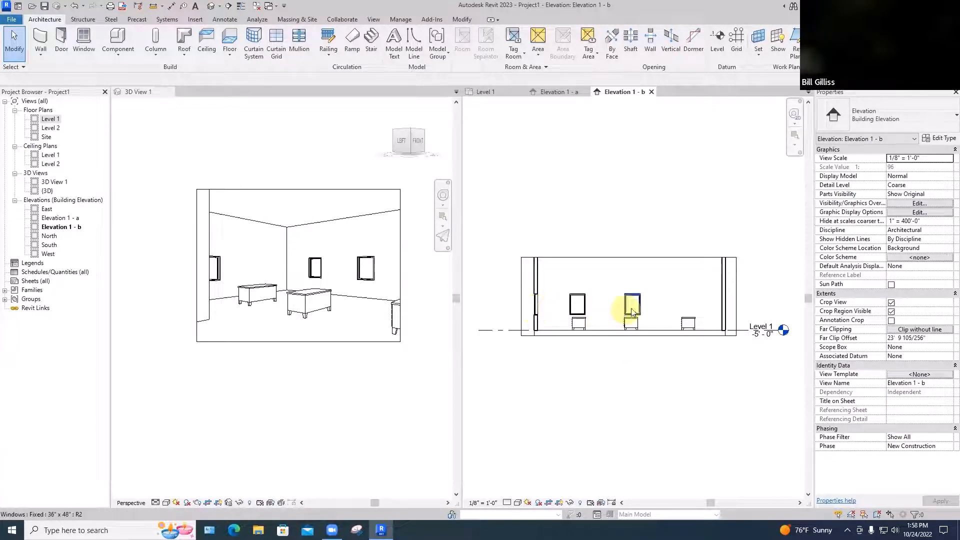
Stretch Elevation 1 - b's crop region up past Level 2 and down below Level 1
left_click(610, 262)
left_click_drag(629, 257, 629, 245)
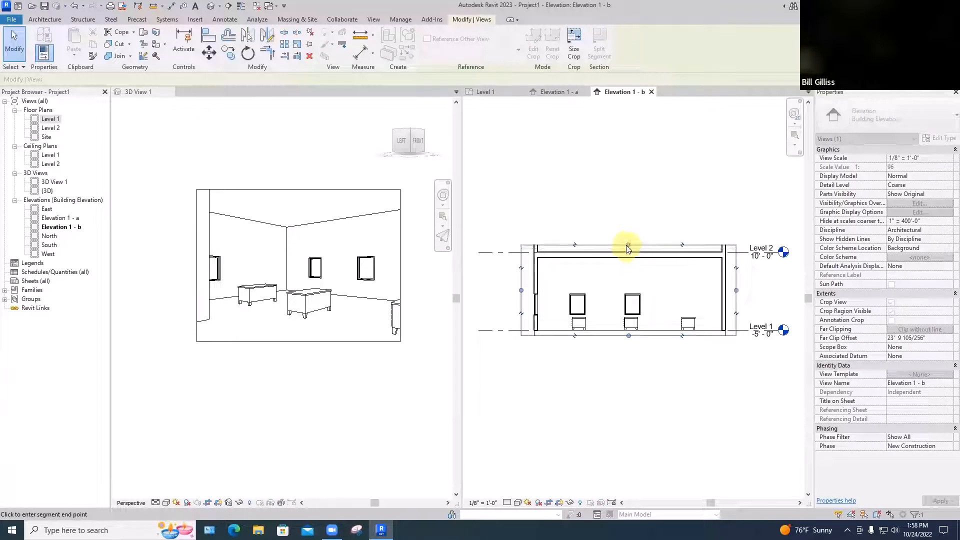
left_click(624, 377)
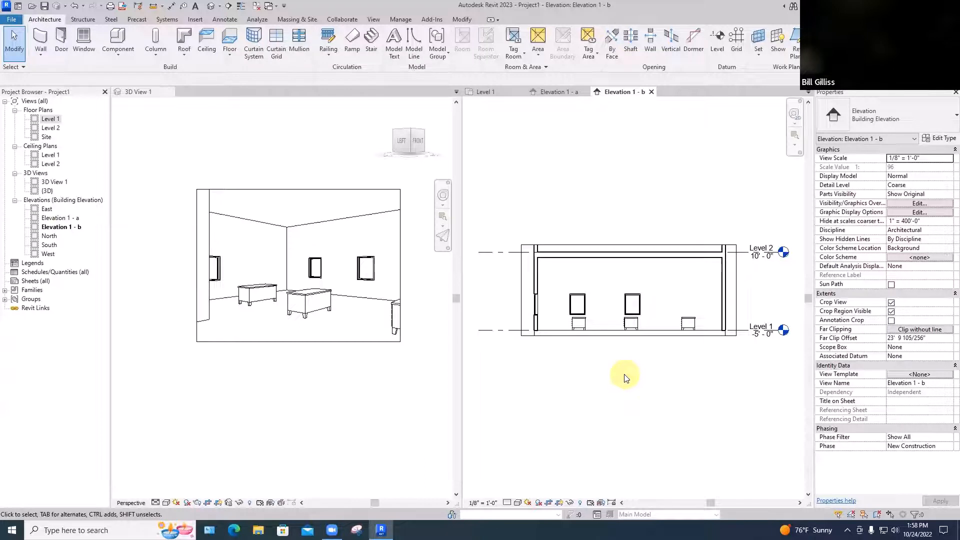
left_click(649, 336)
left_click_drag(628, 336, 629, 353)
In the Level 1 plan, add south- and west-facing elevation views to the existing elevation marker and open the west-facing one
left_click(485, 92)
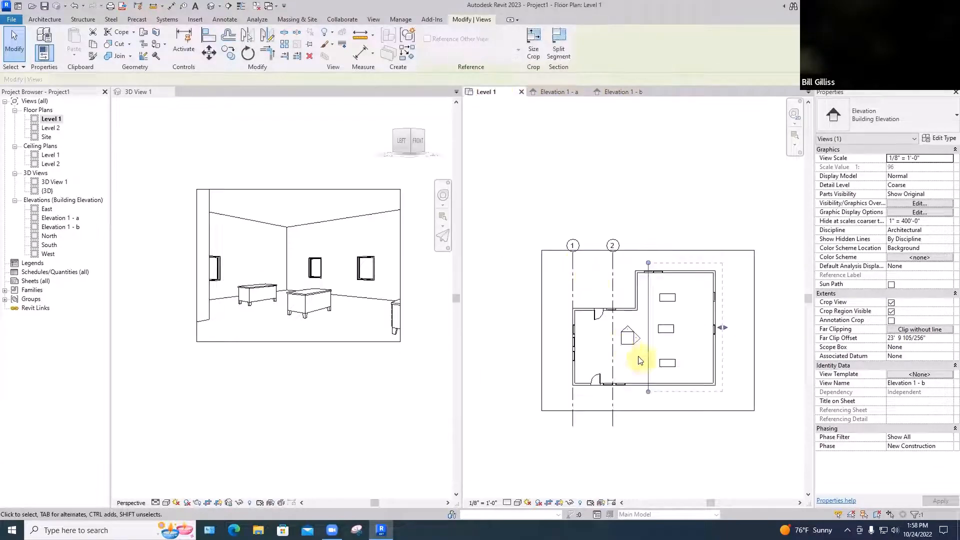
left_click(628, 342)
left_click(627, 356)
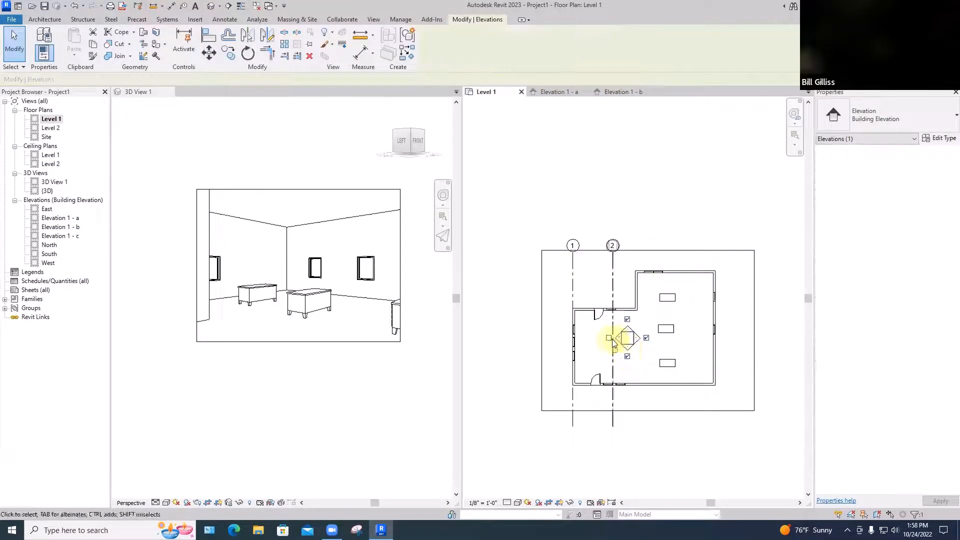
left_click(609, 339)
left_click(575, 356)
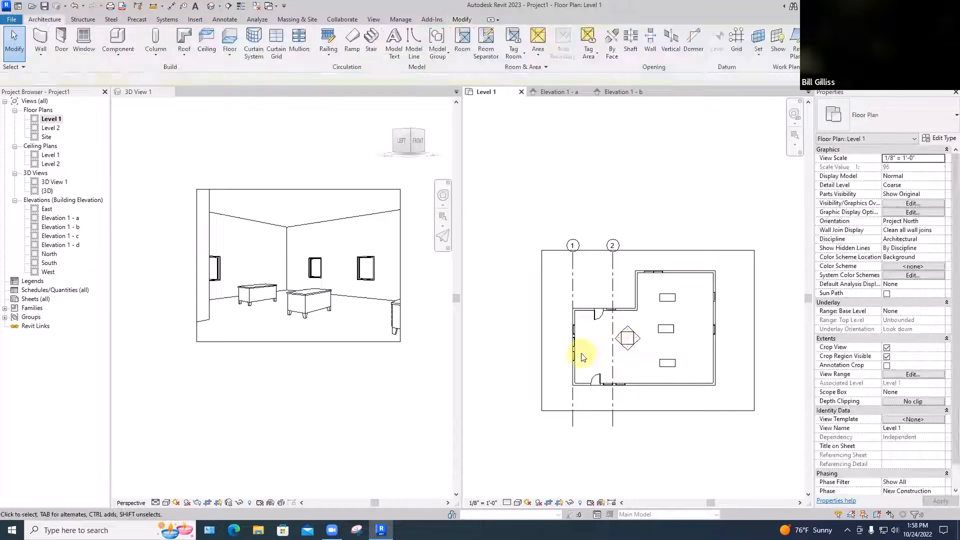
double_click(619, 342)
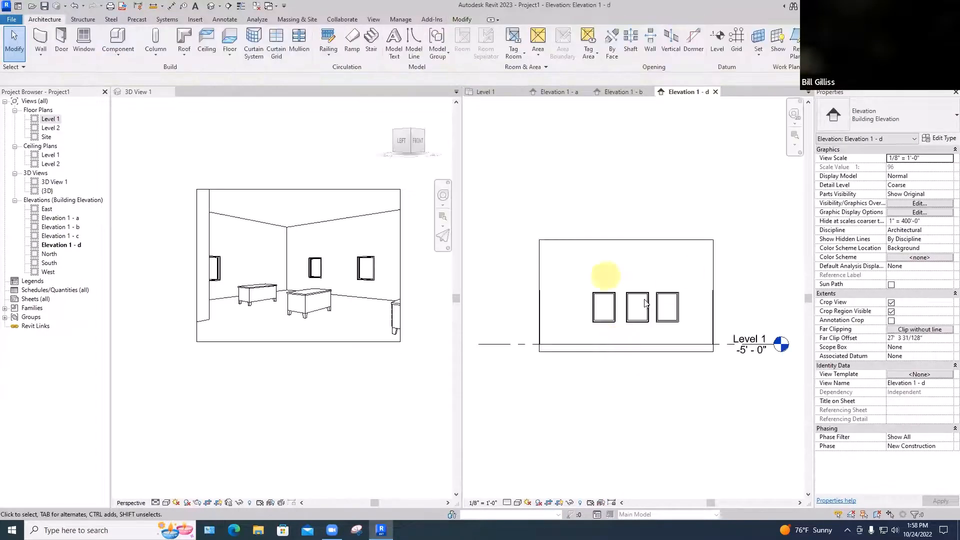
Close the open views Elevation 1 - d, Elevation 1 - b and Elevation 1 - a
left_click(716, 91)
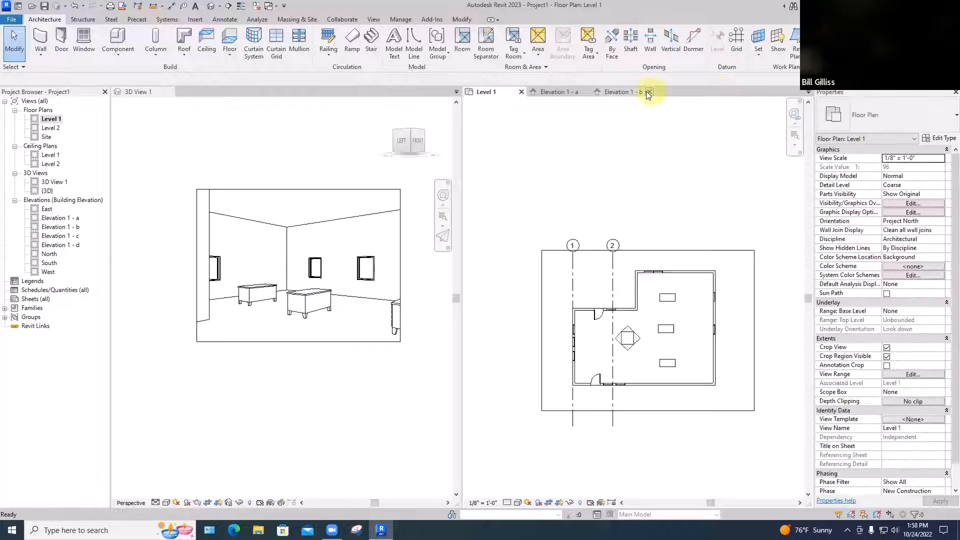
left_click(650, 92)
left_click(585, 92)
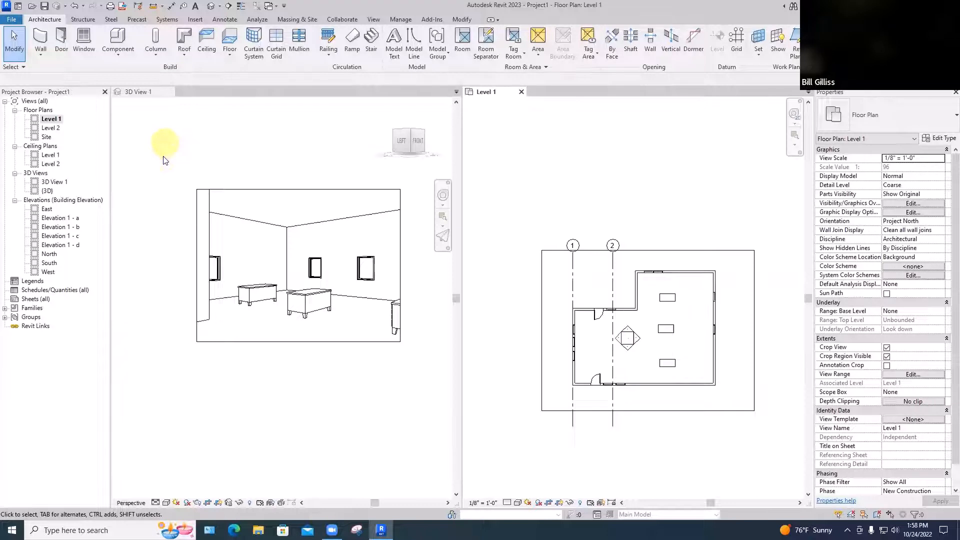
Create a sheet with the E1 30x42 Horizontal title block and place the Level 1 floor plan in its upper-left area
right_click(29, 299)
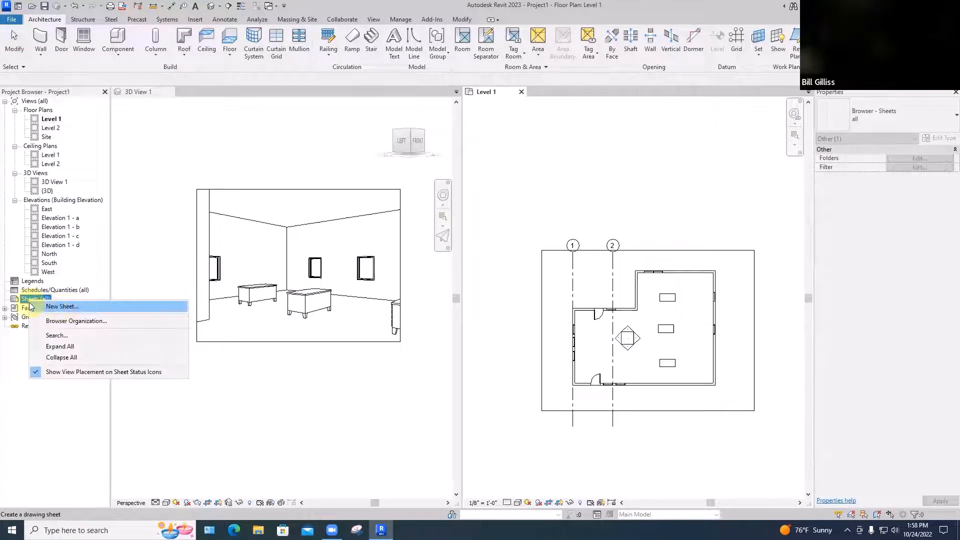
left_click(63, 307)
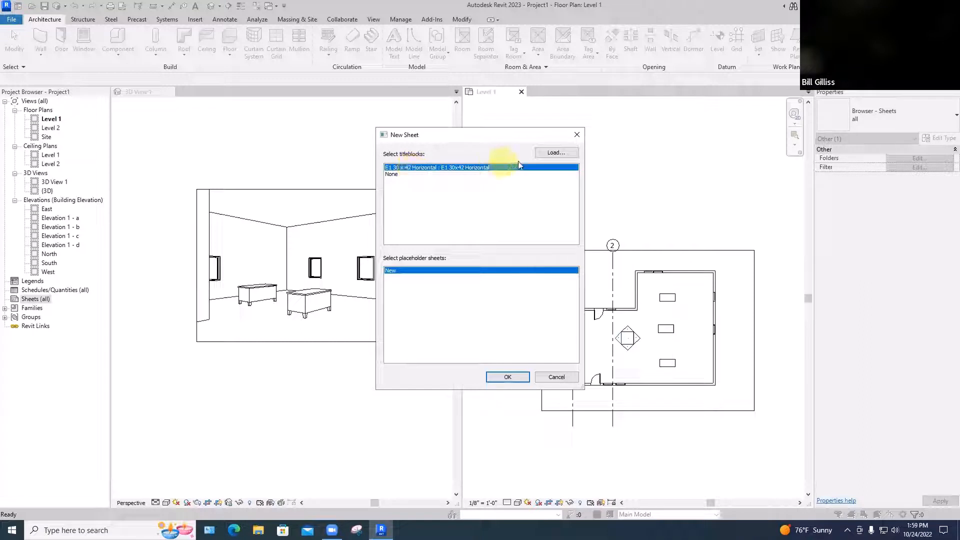
left_click(549, 152)
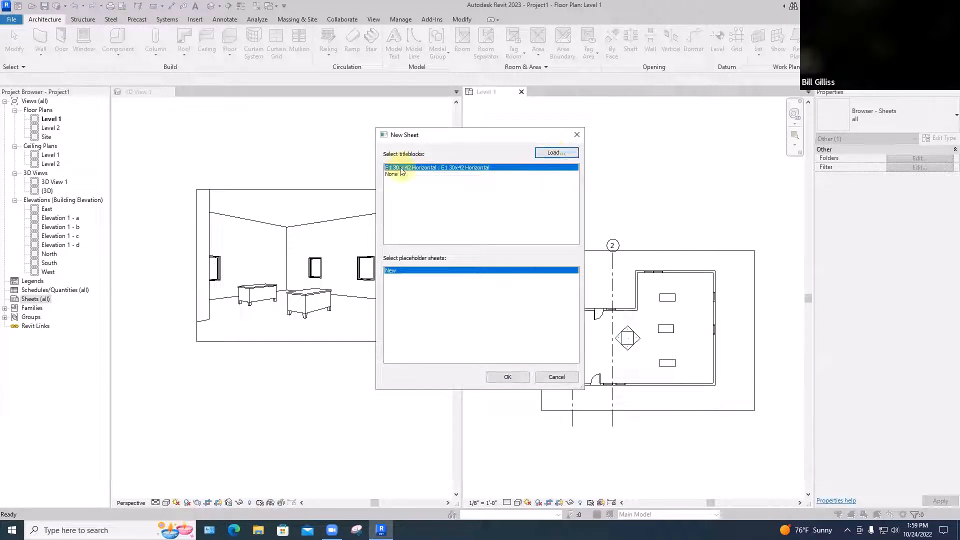
left_click(502, 377)
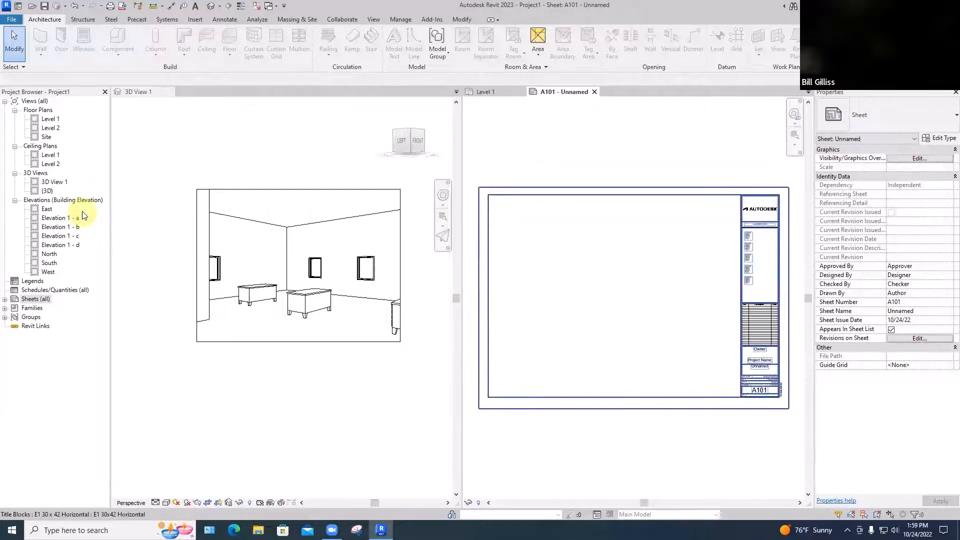
left_click(48, 119)
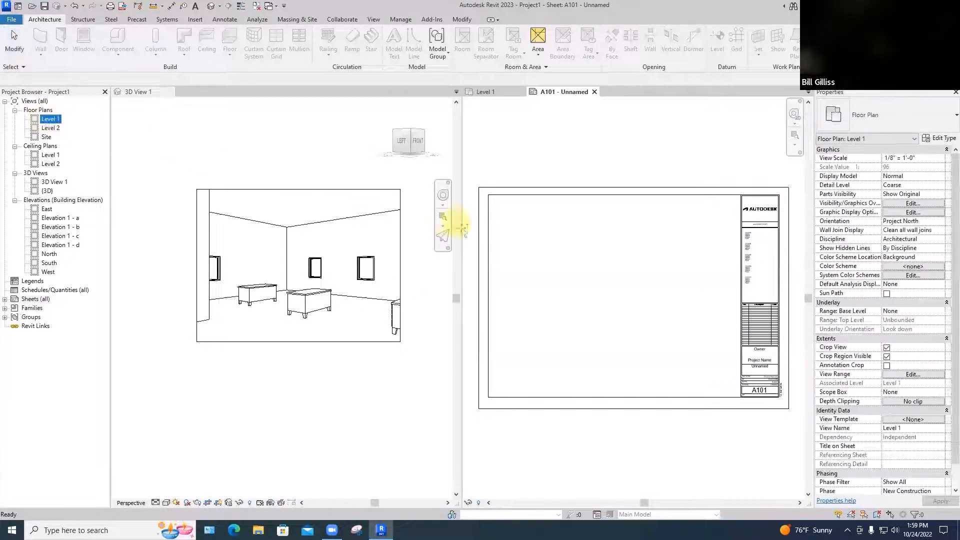
left_click_drag(544, 241, 536, 229)
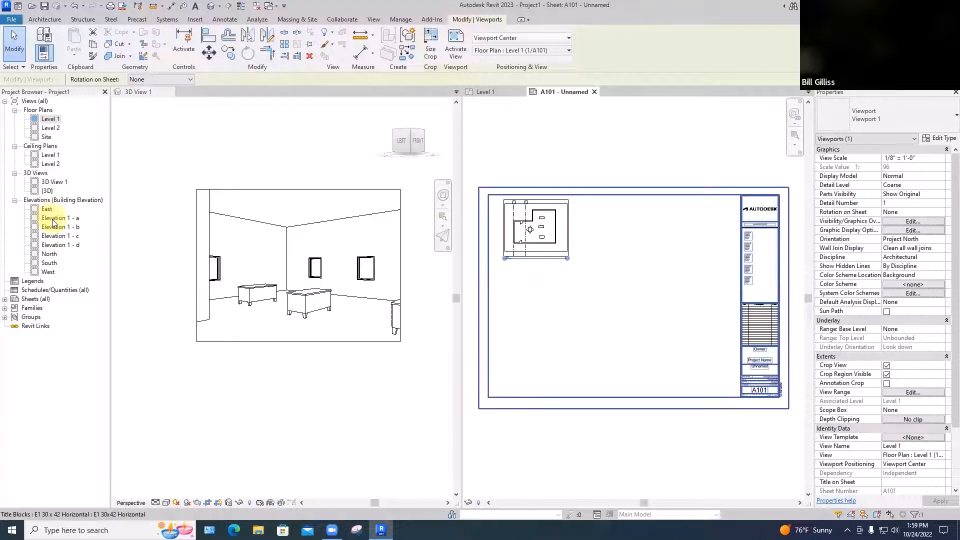
Place Elevation 1 - a on the sheet below the floor plan, and Elevation 1 - b to its right
left_click_drag(53, 222, 530, 289)
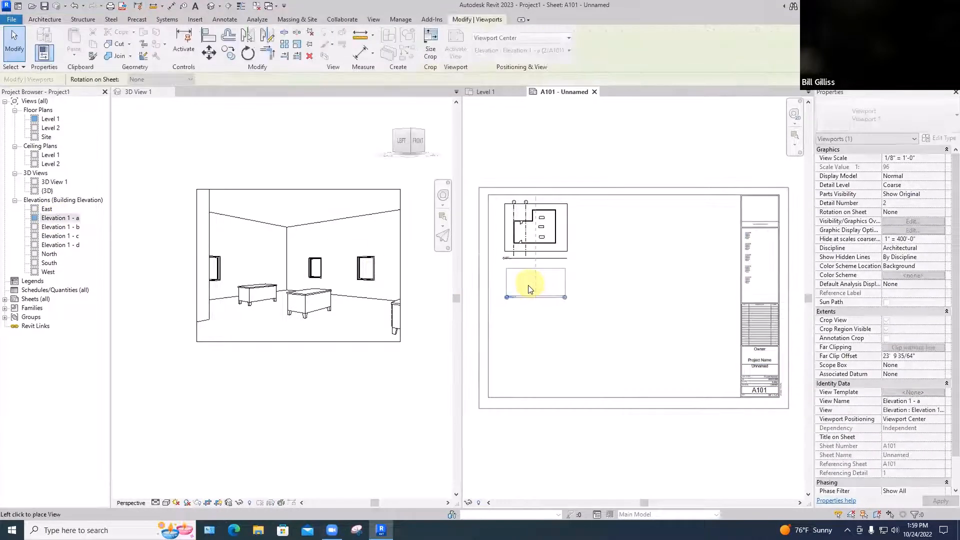
left_click(528, 286)
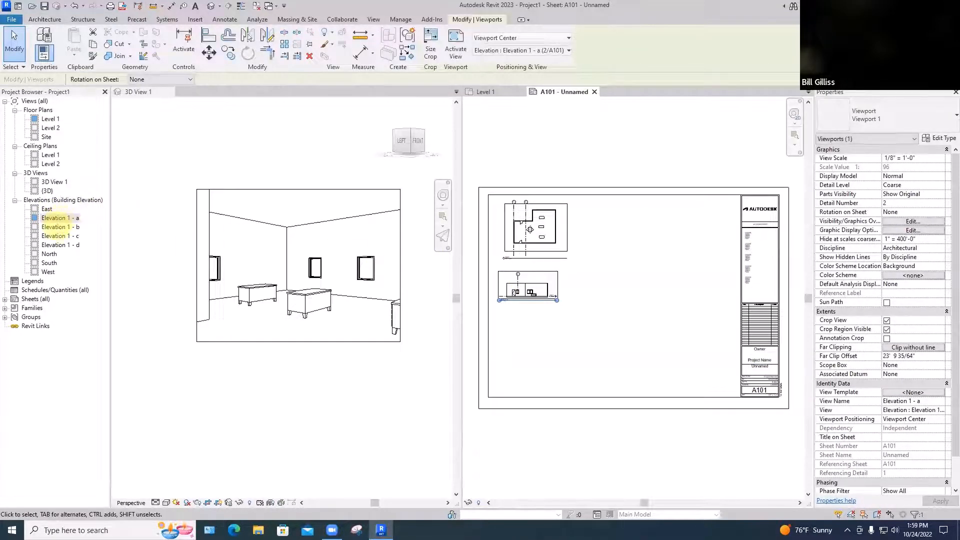
left_click_drag(55, 227, 595, 282)
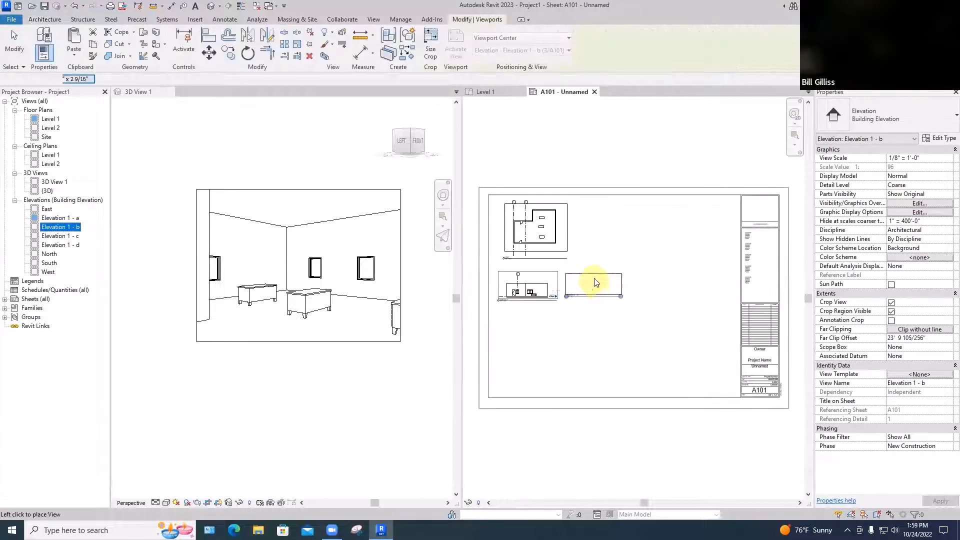
left_click(595, 283)
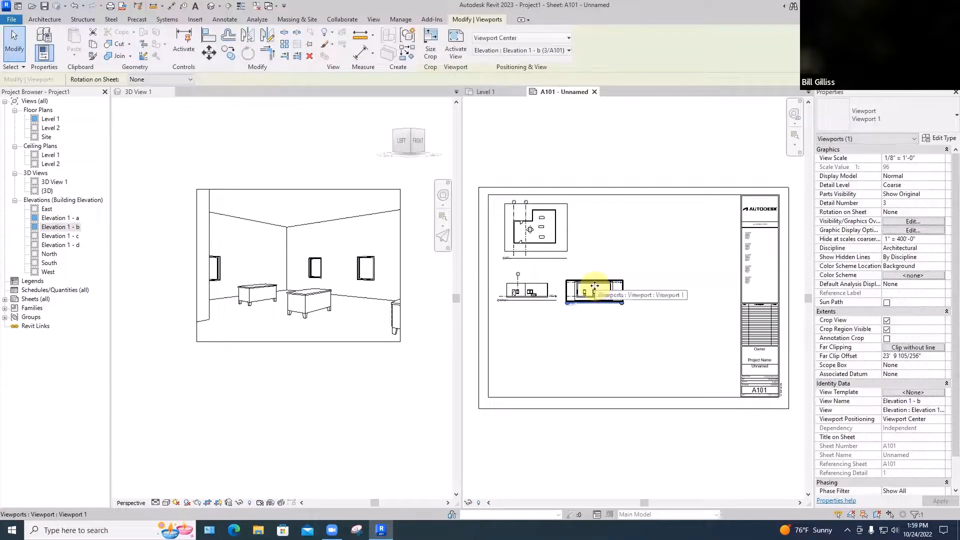
Place Elevation 1 - c to the right of Elevation 1 - b, and Elevation 1 - d below Elevation 1 - a
left_click(62, 235)
left_click_drag(239, 246, 653, 294)
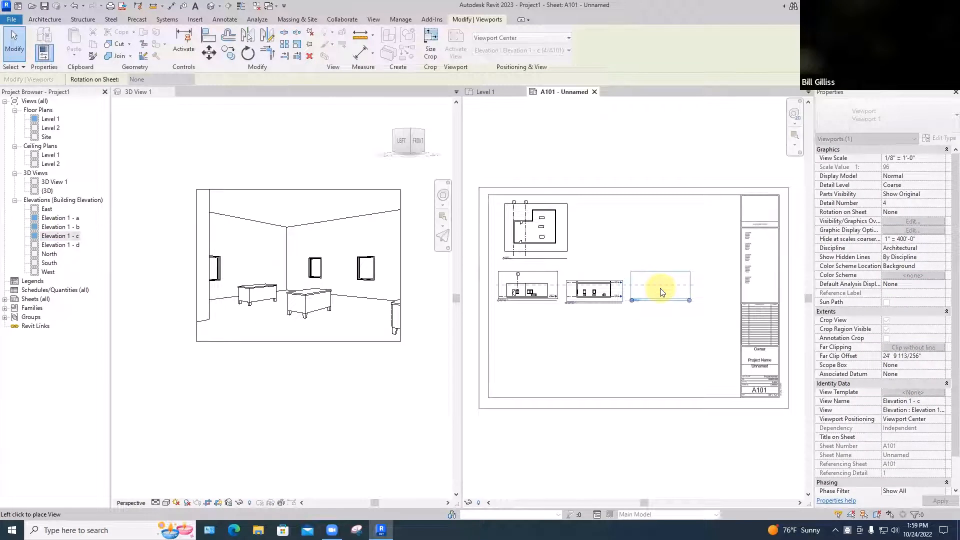
left_click(660, 291)
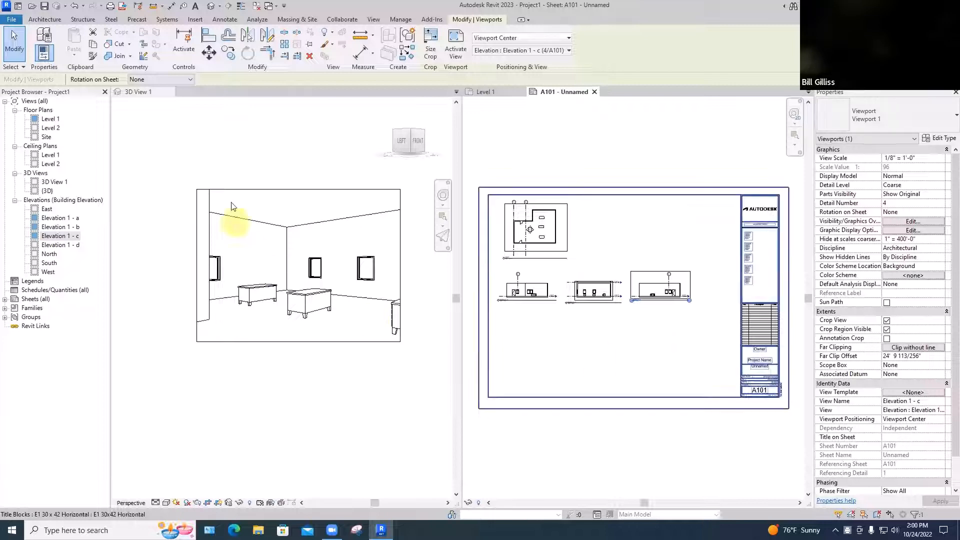
left_click_drag(65, 245, 523, 332)
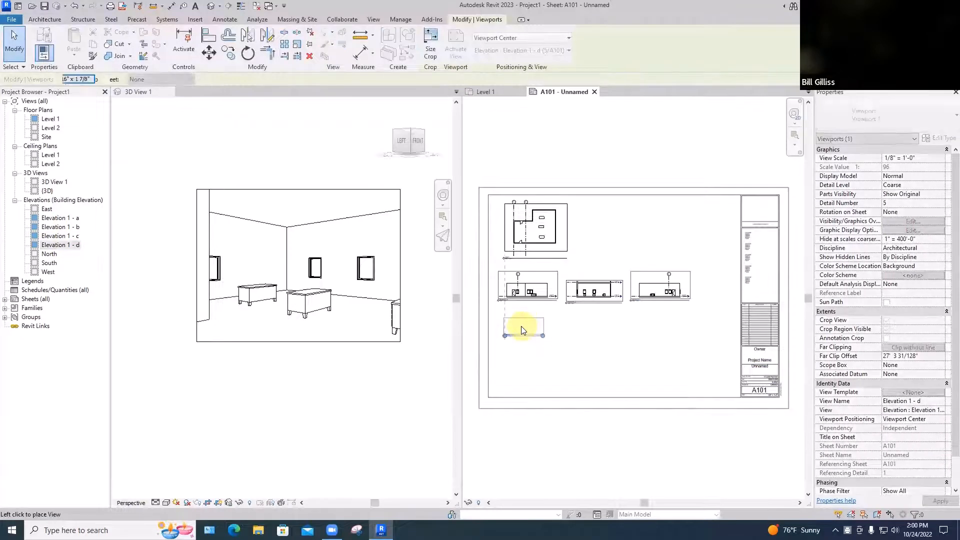
left_click(521, 326)
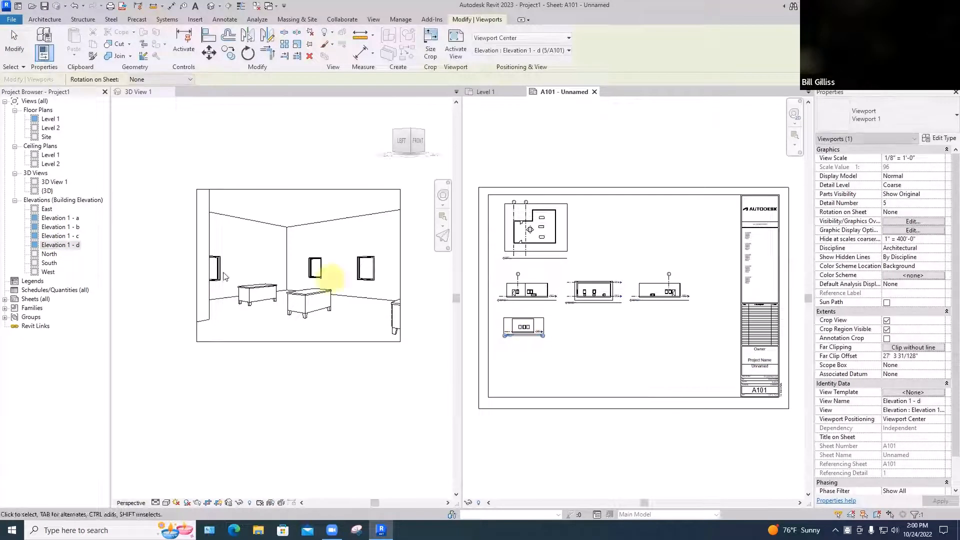
Place the {3D} view on the sheet to the right of the floor plan and shift it slightly up and right
left_click(46, 191)
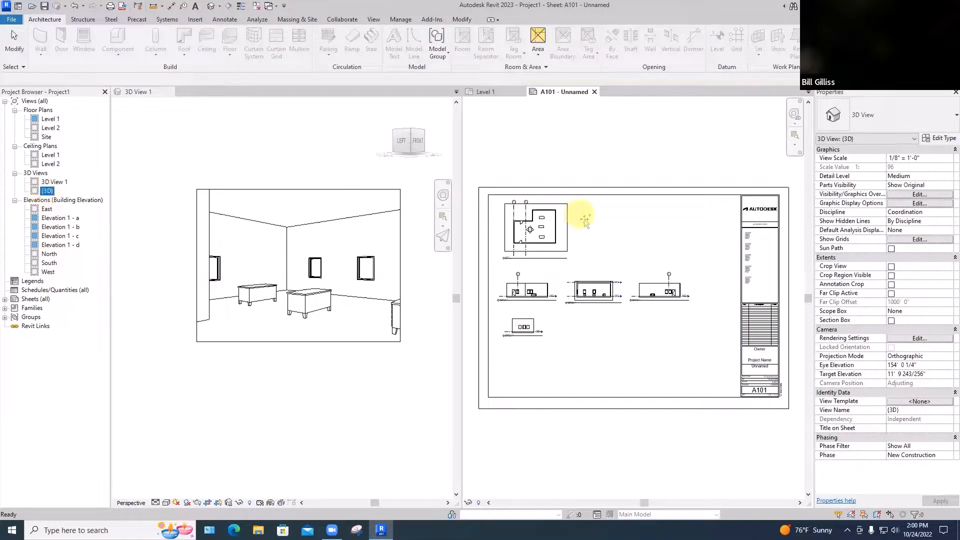
left_click(613, 225)
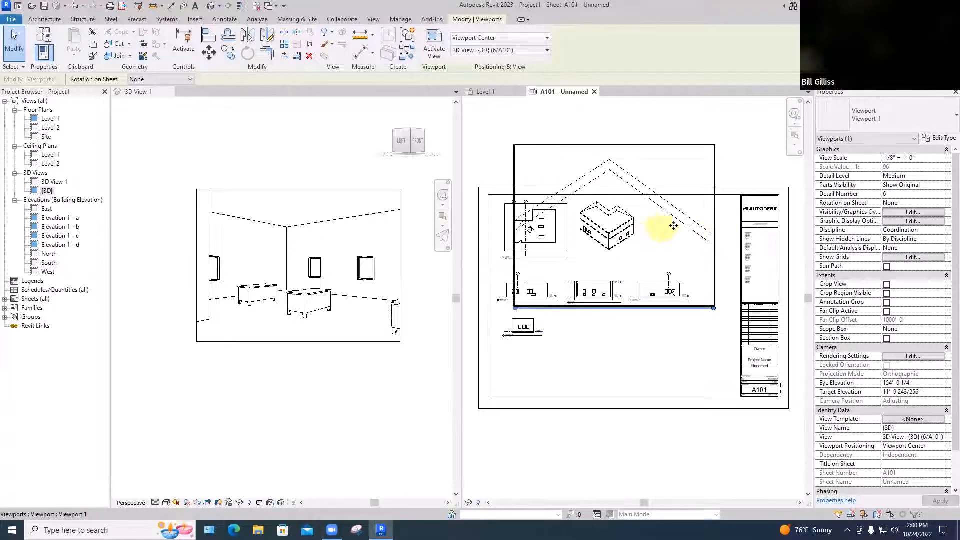
left_click_drag(673, 171, 700, 163)
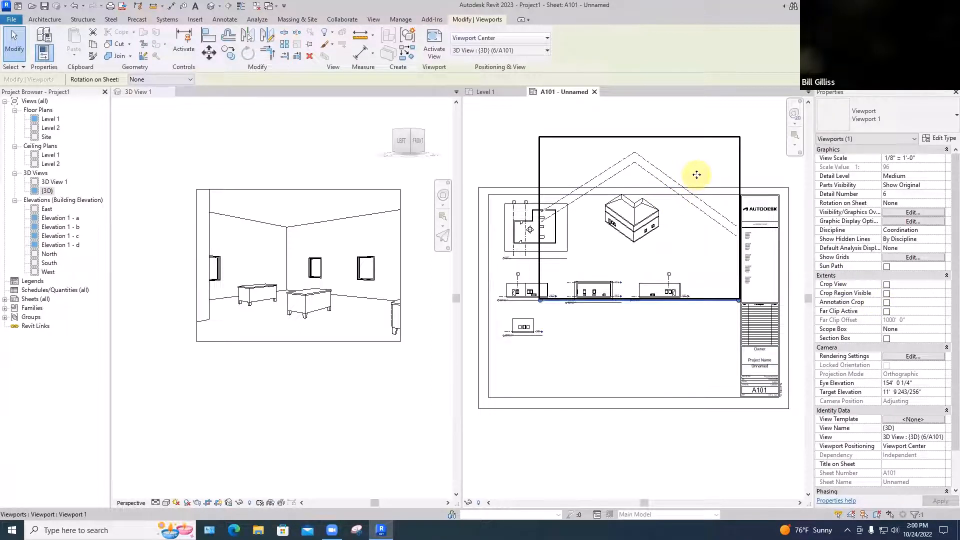
Turn on the {3D} view's crop and crop region visibility, and pull all four crop edges in closely around the building
left_click(887, 294)
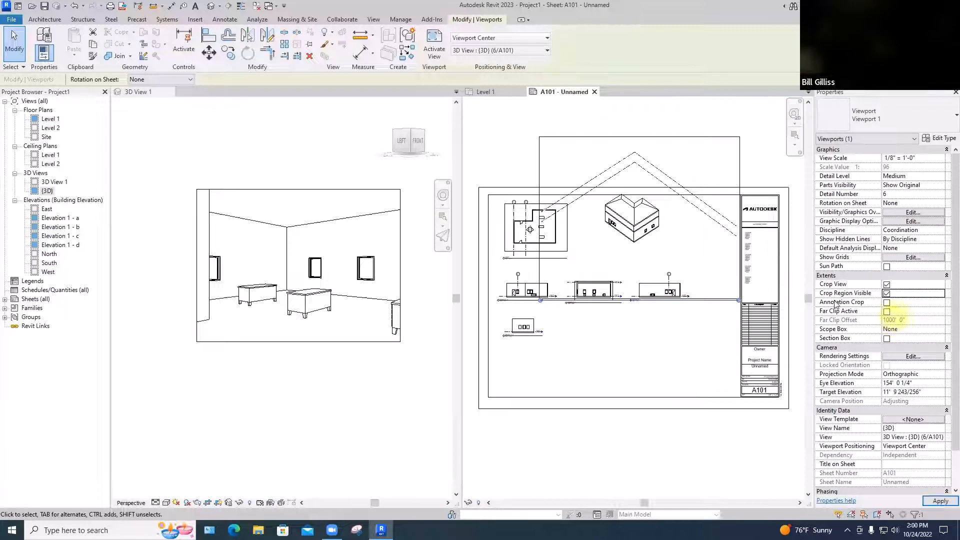
double_click(745, 170)
left_click(639, 122)
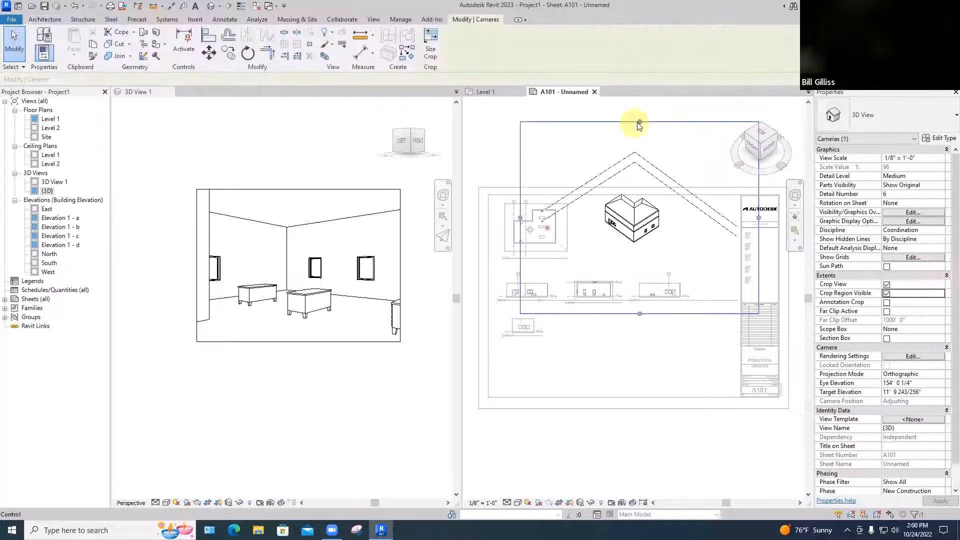
left_click_drag(639, 122, 635, 183)
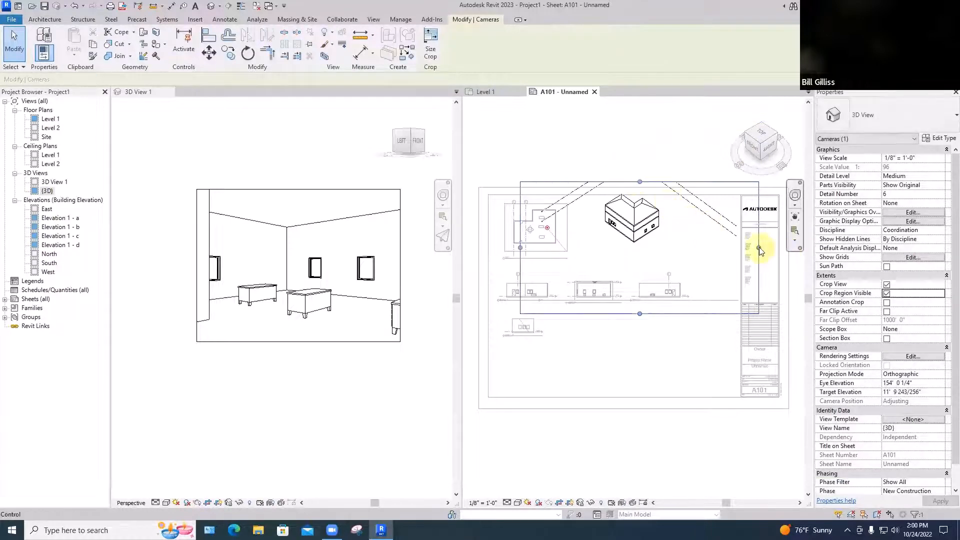
left_click_drag(759, 247, 674, 247)
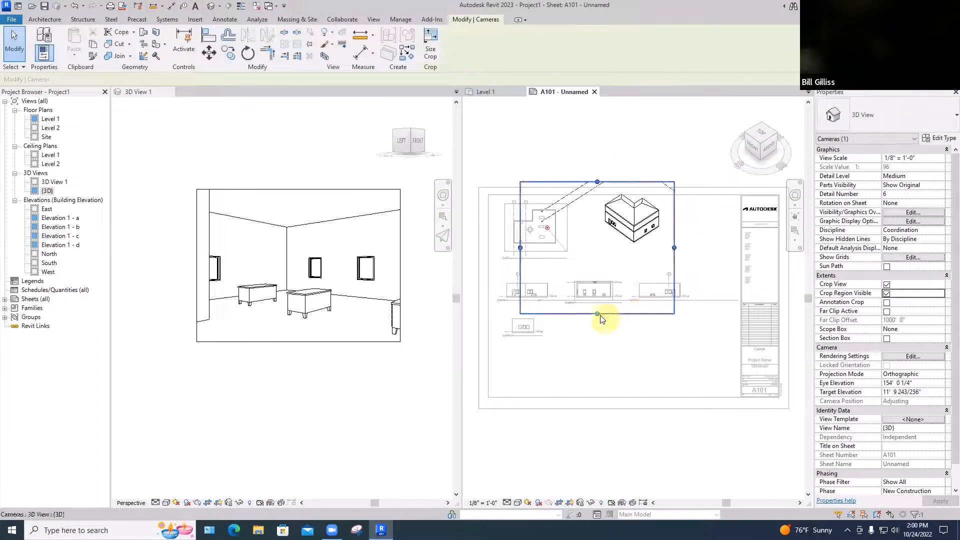
left_click_drag(596, 315, 606, 248)
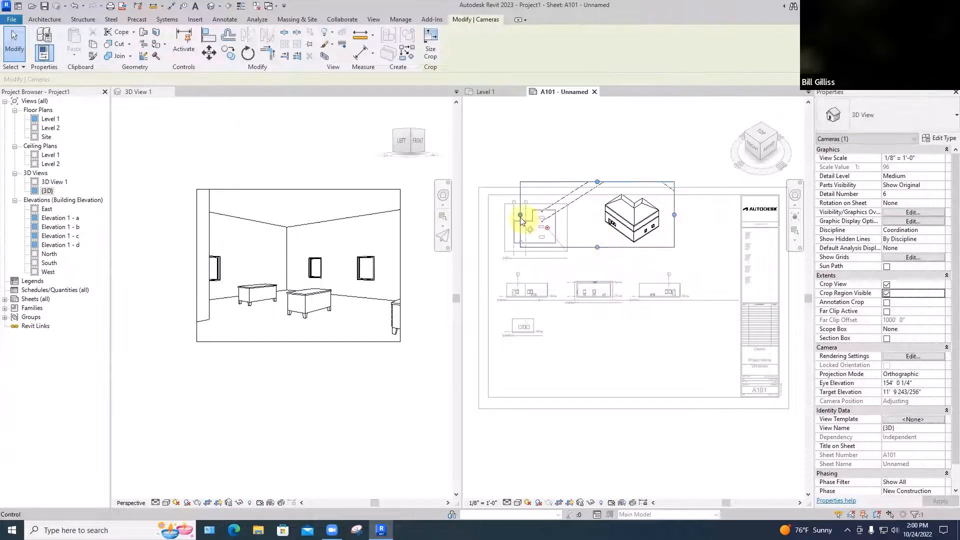
left_click_drag(521, 215, 588, 216)
left_click(673, 145)
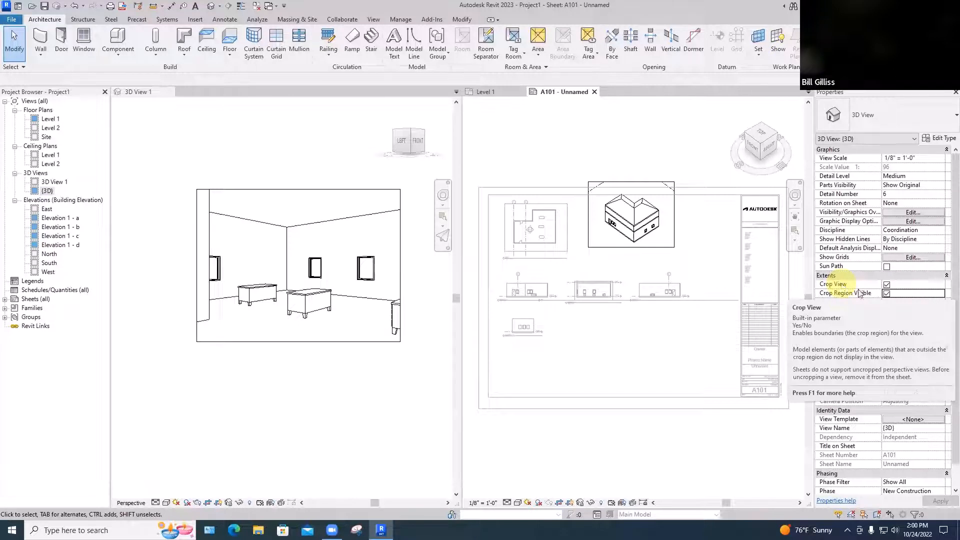
Hide the crop regions of the {3D} view and the Level 1 floor plan on the sheet
left_click(887, 285)
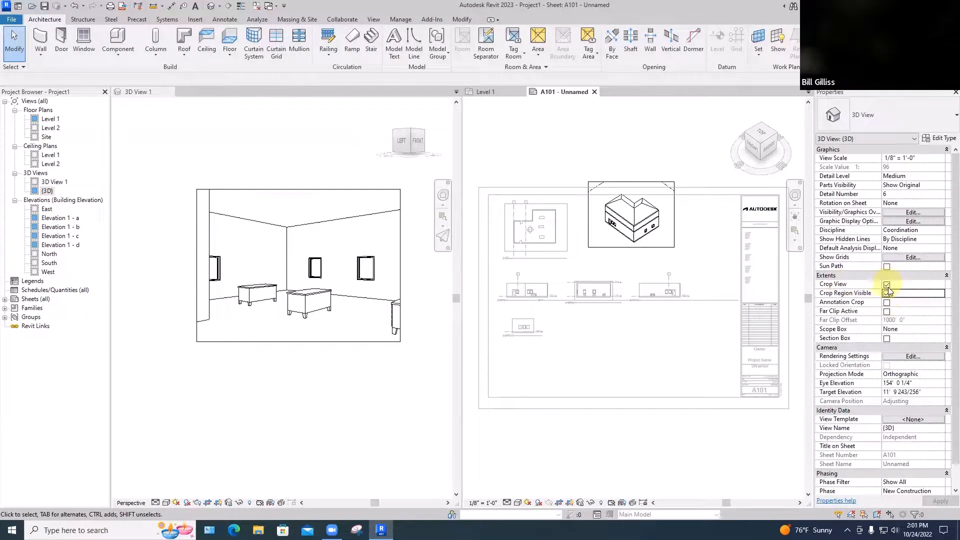
left_click(887, 294)
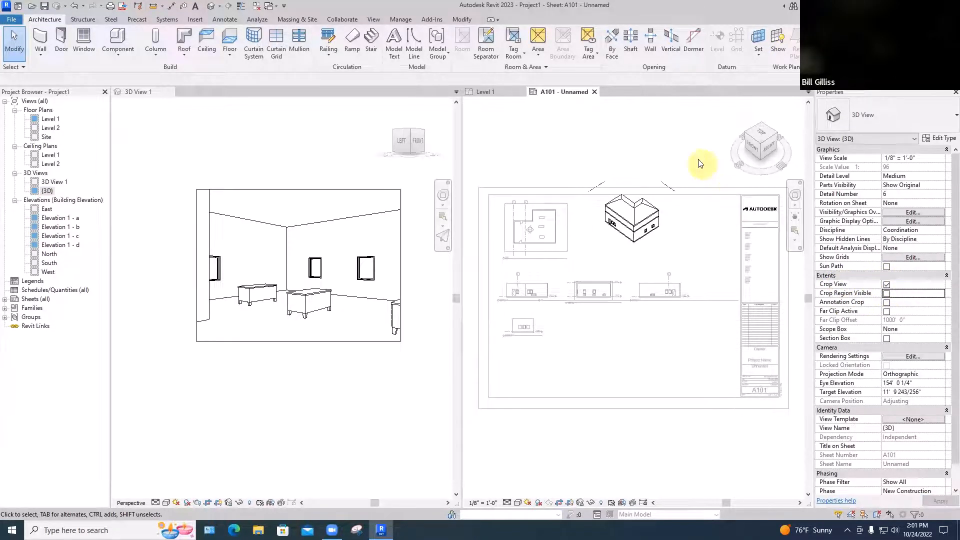
left_click(575, 227)
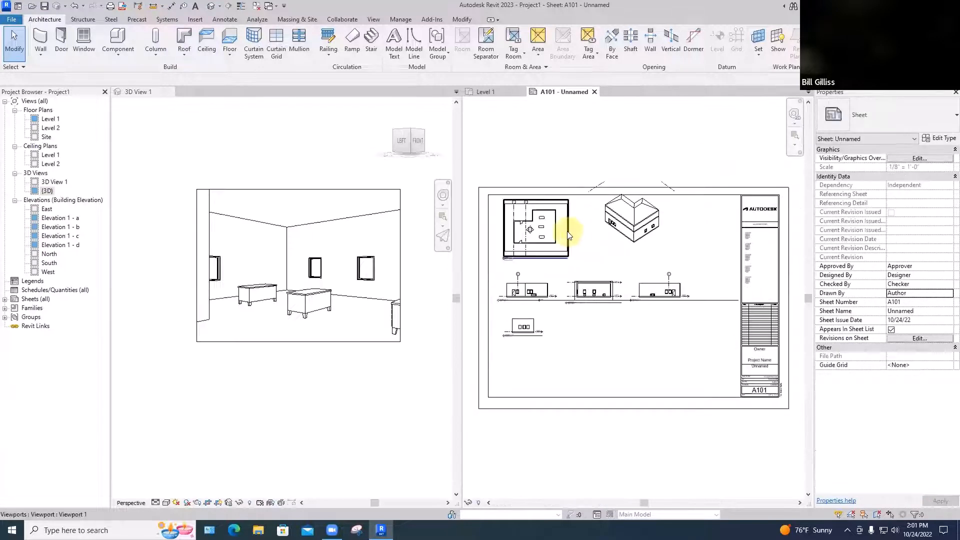
left_click(886, 374)
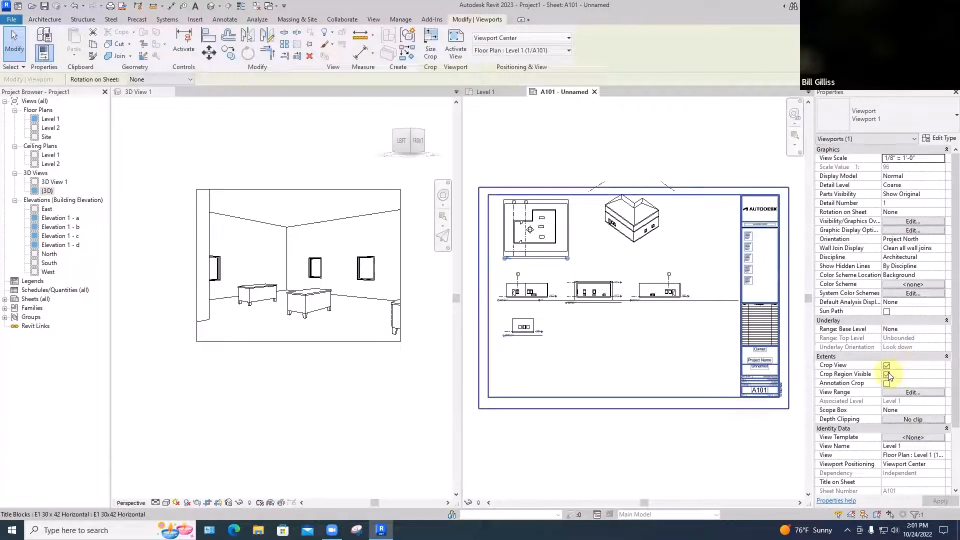
Move the {3D} view down inside the sheet border, and move its view title up directly beneath the building
left_click(637, 274)
left_click(639, 235)
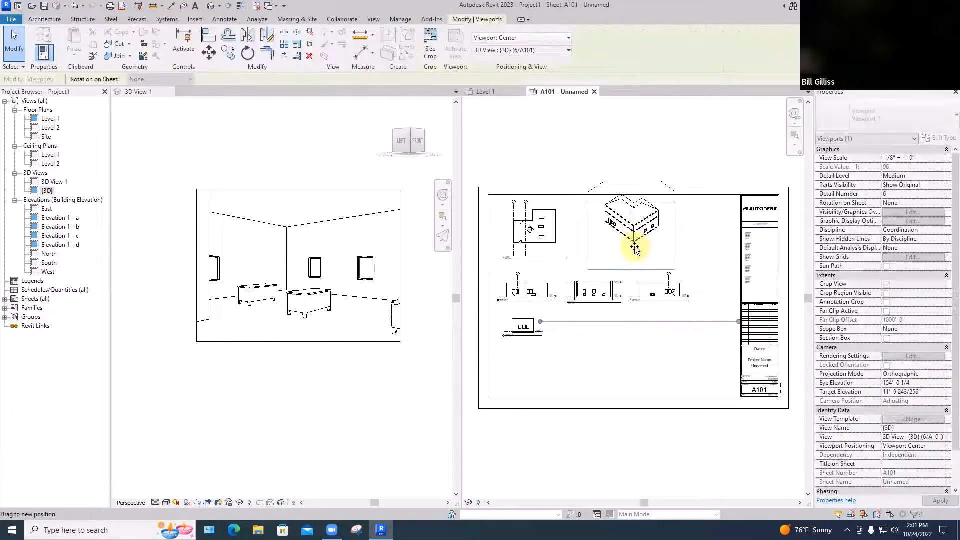
left_click(702, 245)
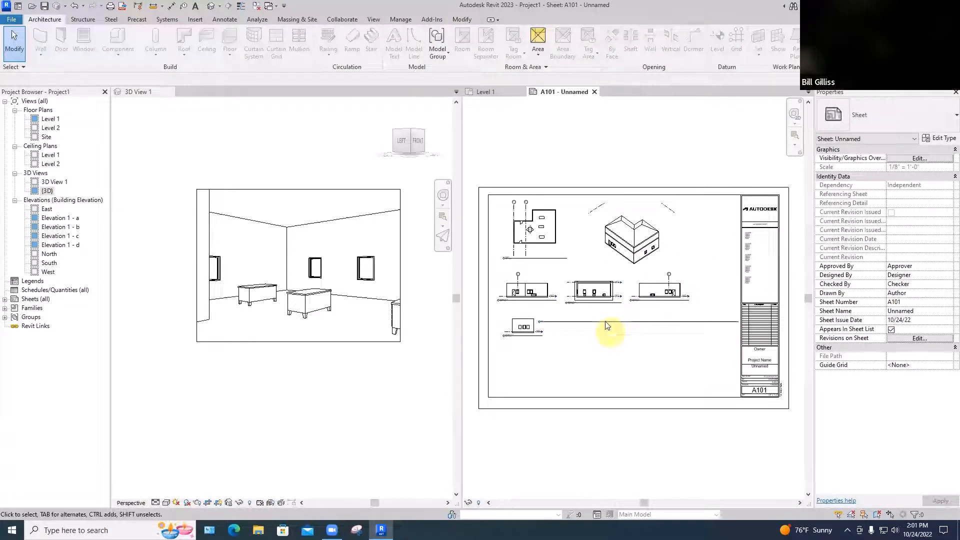
scroll(609, 330, "up", 2)
left_click_drag(607, 317, 698, 233)
left_click(654, 336)
Compare the numbered view title of Elevation 1 - c with the elevation marker's references in the Level 1 plan on the sheet
scroll(638, 300, "up", 4)
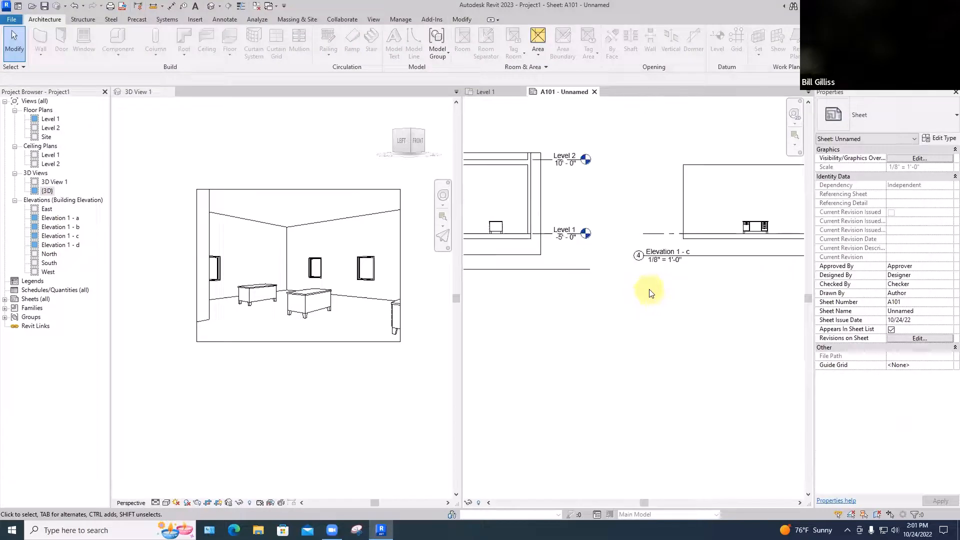
scroll(651, 293, "down", 4)
middle_click_drag(607, 332, 586, 315)
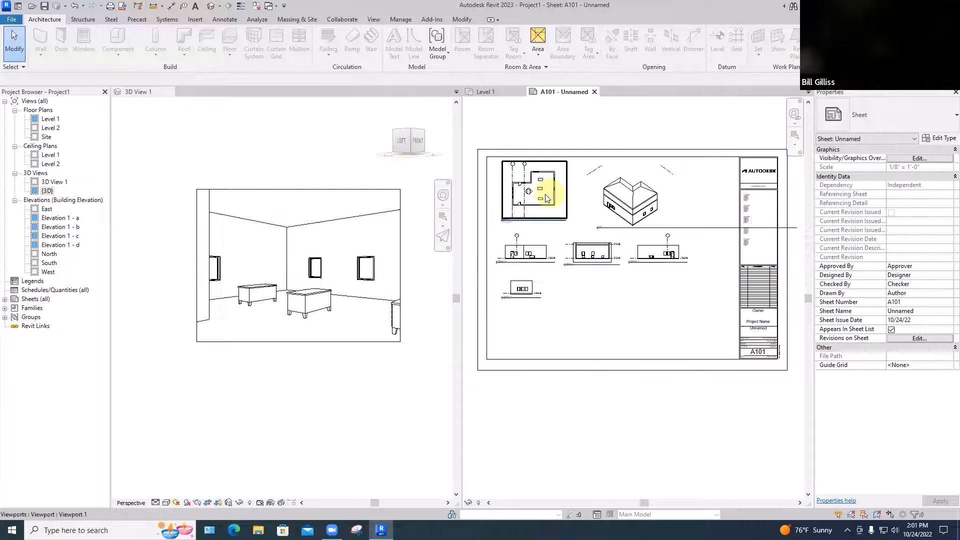
scroll(536, 198, "up", 10)
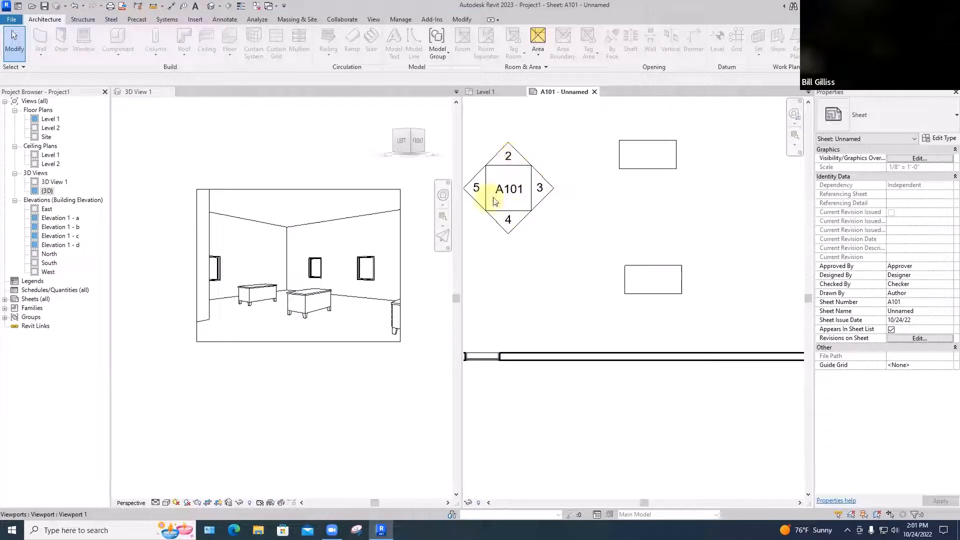
scroll(520, 194, "down", 5)
scroll(519, 193, "down", 3)
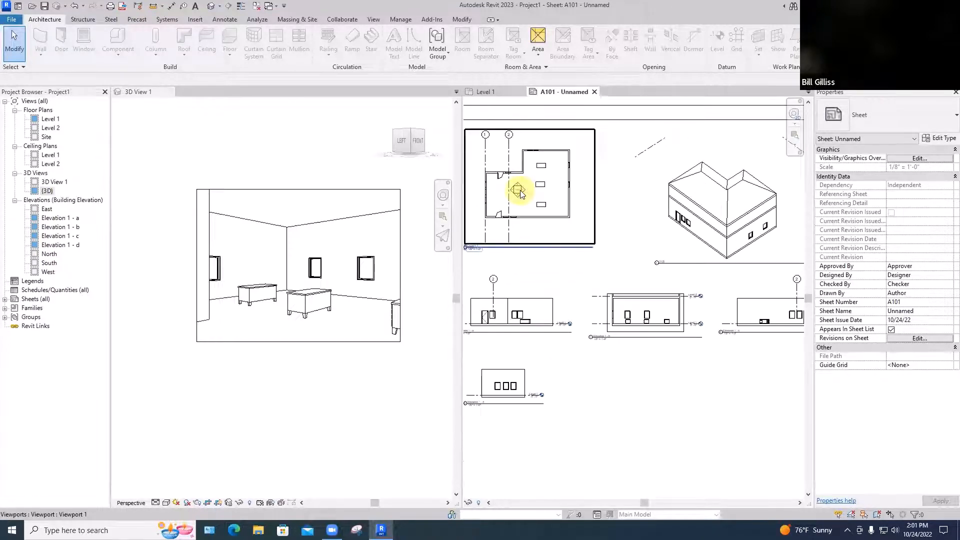
scroll(599, 252, "down", 1)
Change the sheet number in the title block to A105
middle_click_drag(607, 354, 449, 306)
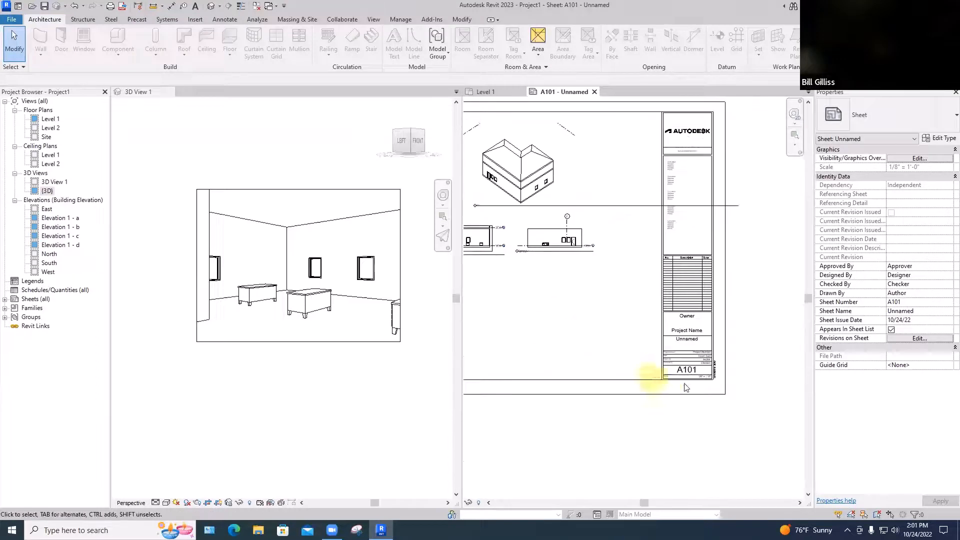
double_click(685, 369)
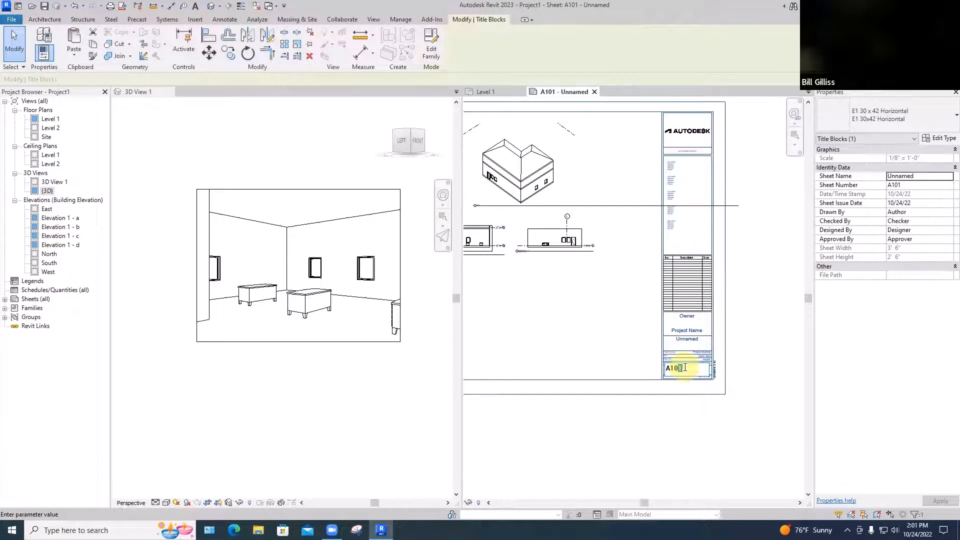
type("5")
left_click(682, 409)
Check the sheet reference inside the elevation marker on the sheet's Level 1 floor plan
scroll(521, 218, "up", 4)
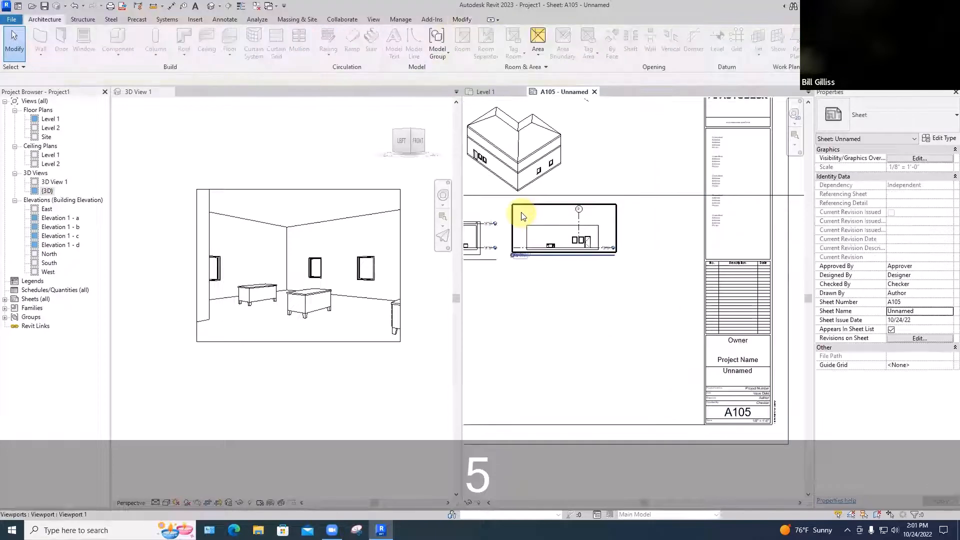
middle_click_drag(522, 220, 789, 334)
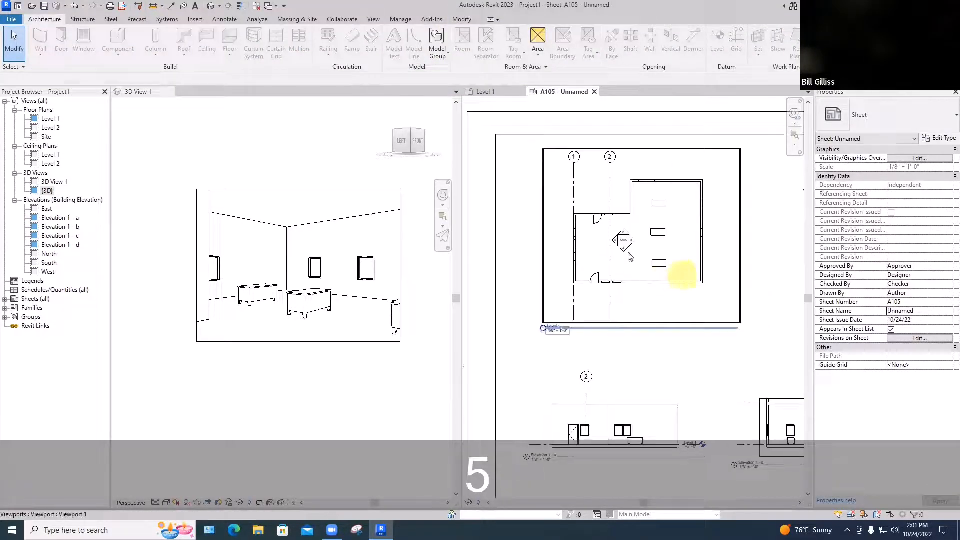
scroll(644, 257, "up", 5)
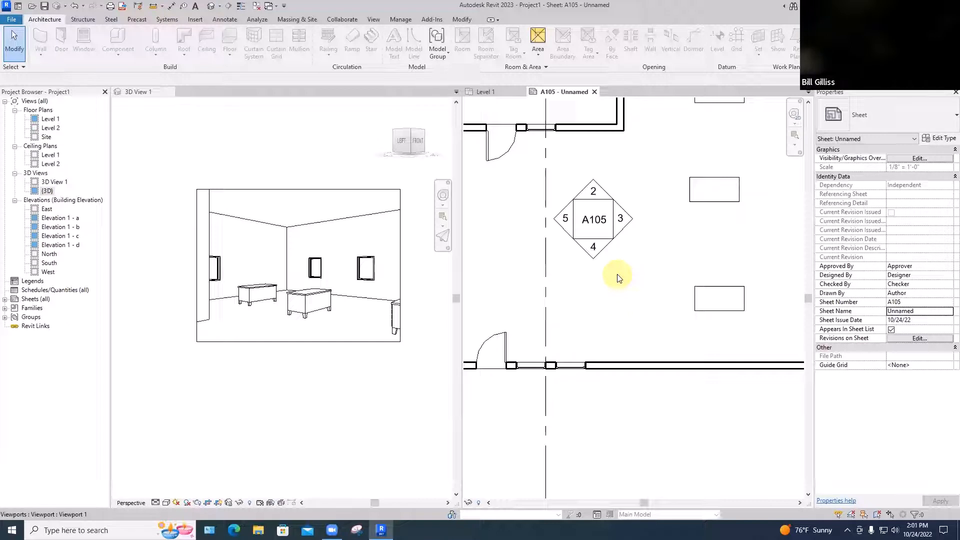
scroll(618, 279, "down", 3)
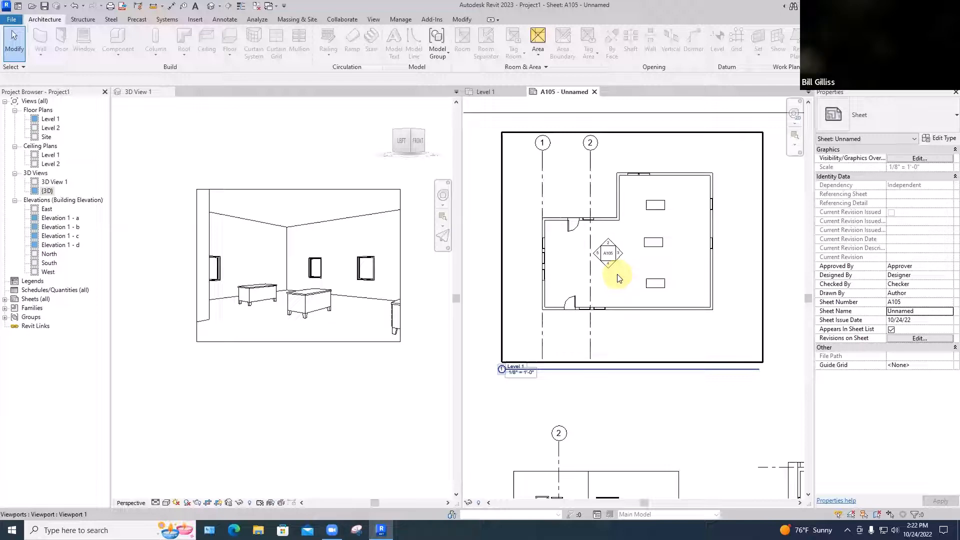
Open the Level 1 floor plan and place an aligned dimension between the inside wall faces across the upper part of the large room
double_click(618, 278)
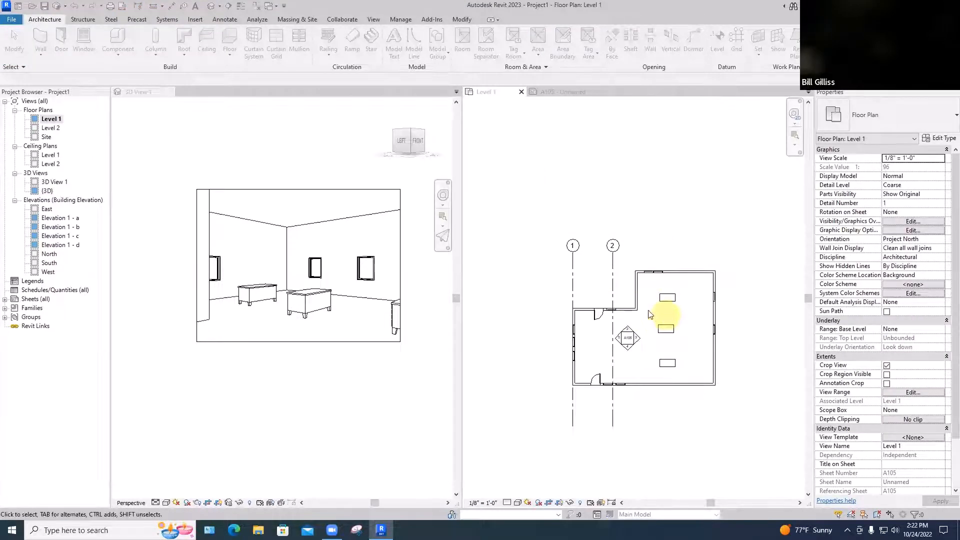
scroll(649, 314, "up", 8)
scroll(457, 143, "down", 2)
key("d")
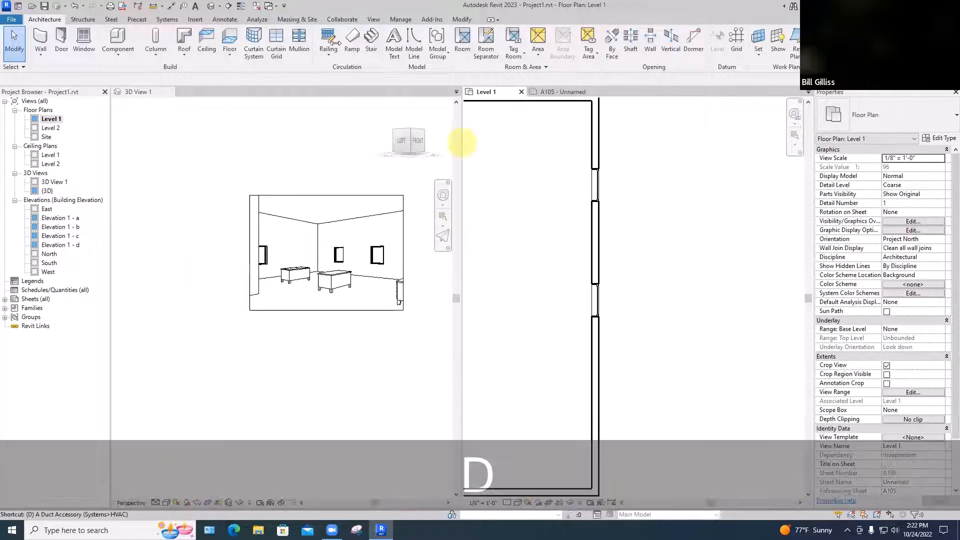
key("i")
scroll(690, 211, "down", 5)
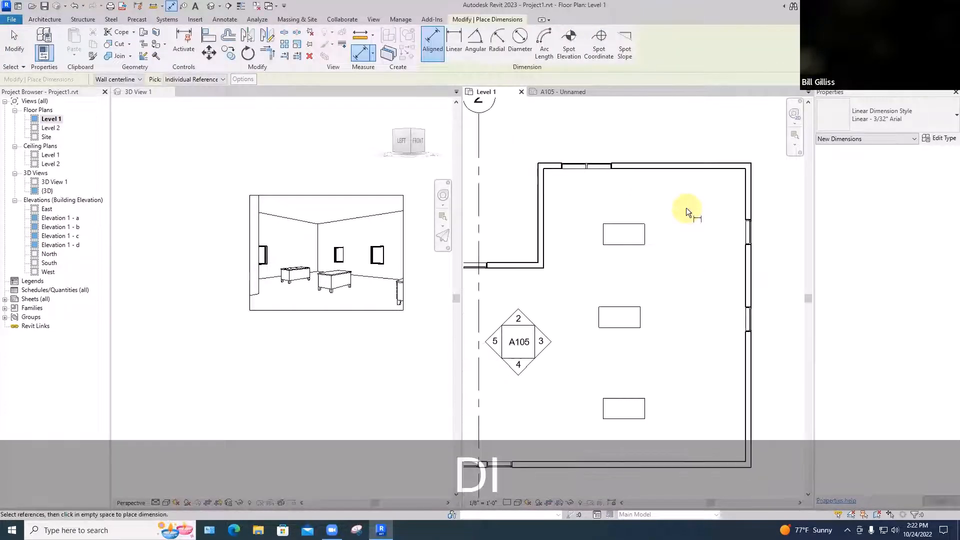
key("Tab")
left_click(544, 206)
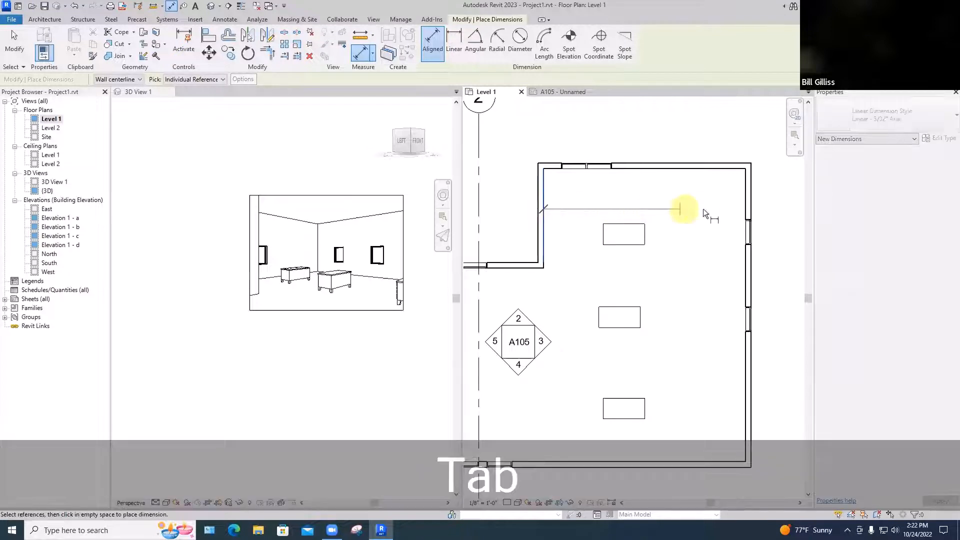
key("Tab")
left_click(744, 203)
left_click(673, 197)
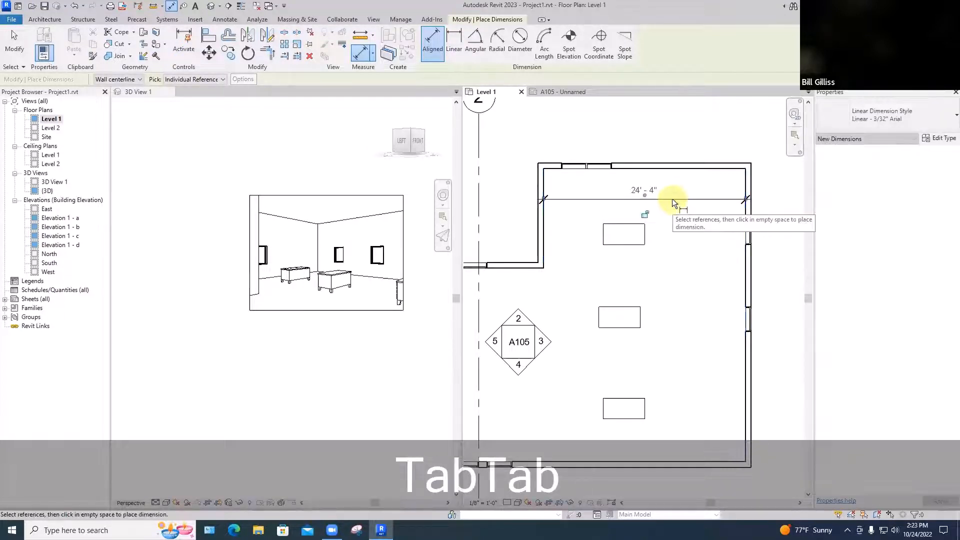
key("Escape")
scroll(683, 285, "down", 1)
scroll(682, 281, "down", 2)
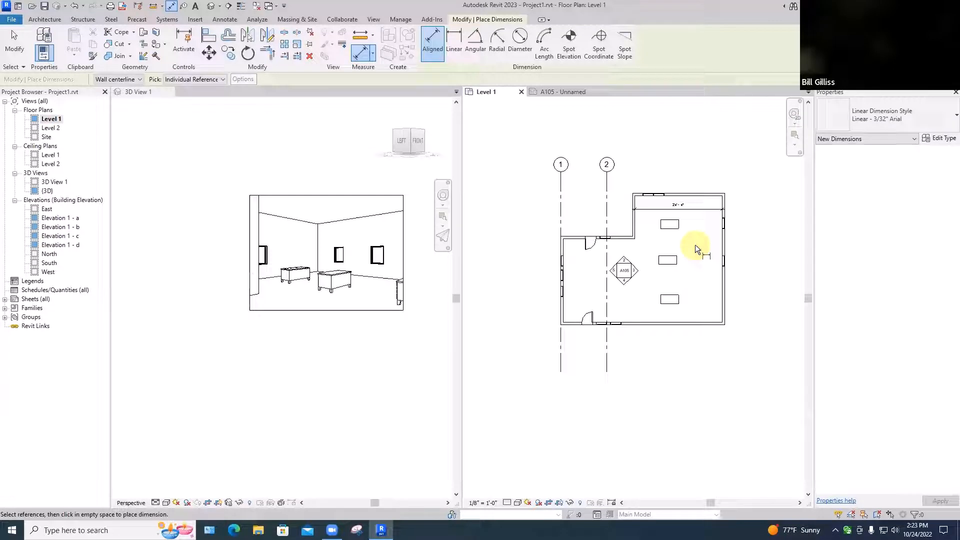
Return to sheet A105 and check the floor plan there for the new room dimension
left_click(570, 92)
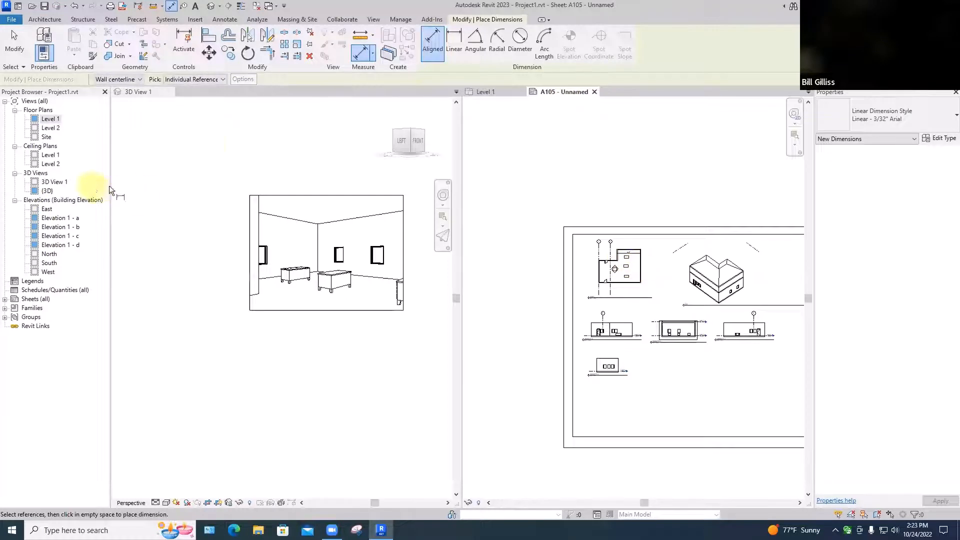
scroll(632, 263, "up", 4)
scroll(631, 262, "up", 1)
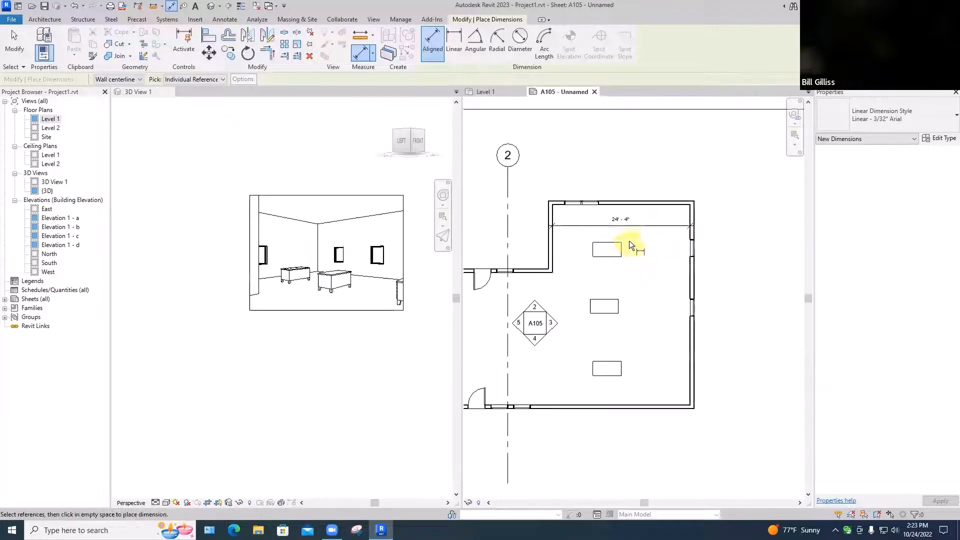
scroll(628, 232, "down", 4)
middle_click_drag(628, 335, 576, 298)
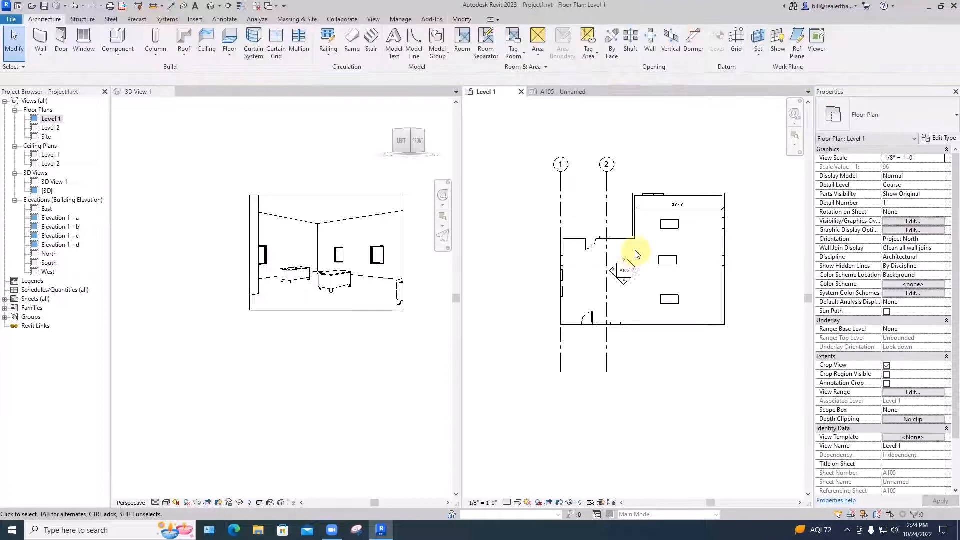
In the Level 1 floor plan, move the whole elevation marker left onto grid line 2
scroll(636, 251, "up", 3)
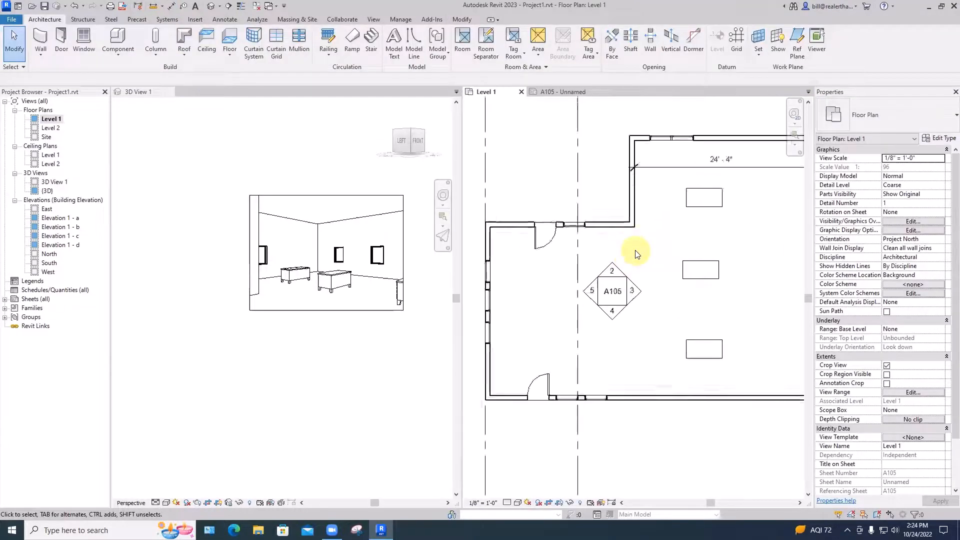
scroll(636, 253, "down", 2)
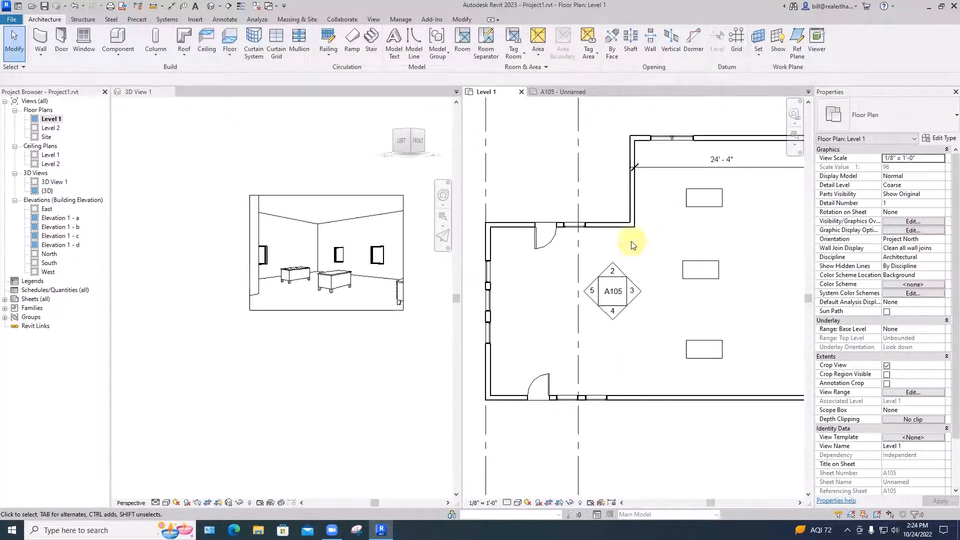
left_click(594, 291)
left_click_drag(550, 299, 560, 295)
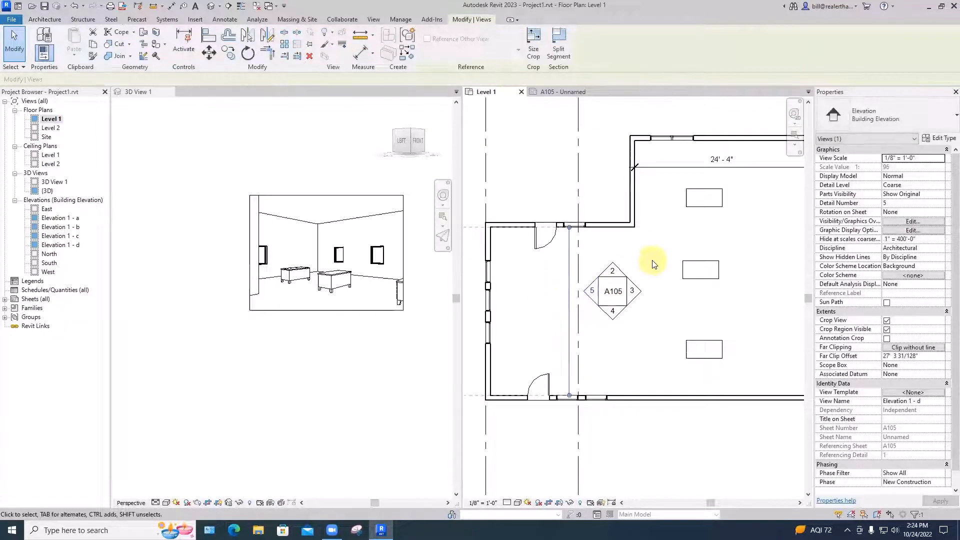
key("ctrl+z")
mouse_move(622, 290)
left_mouse_down()
mouse_move(590, 292)
mouse_move(630, 241)
left_mouse_up()
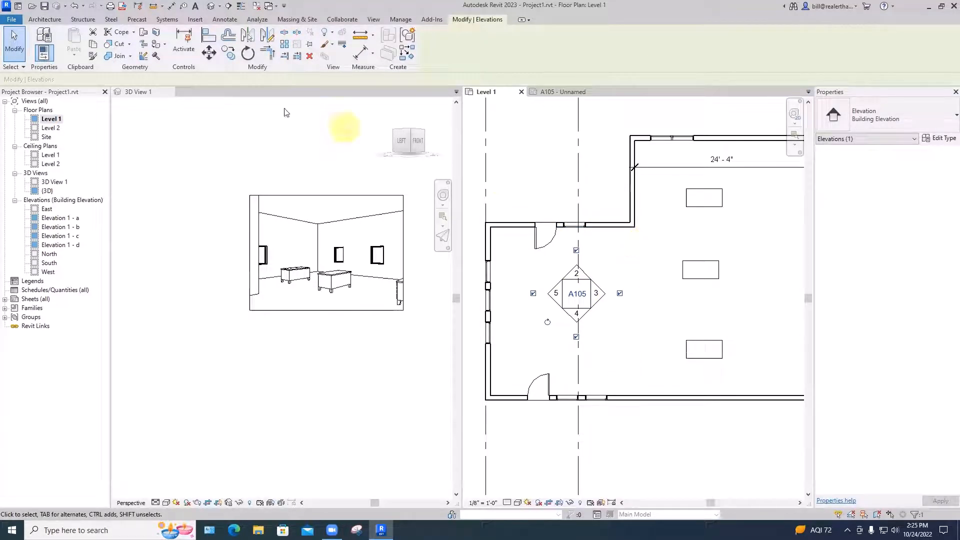
Draw a Generic - 8" wall straight down from the inner corner of the L-shaped plan to the lower exterior wall
left_click(54, 22)
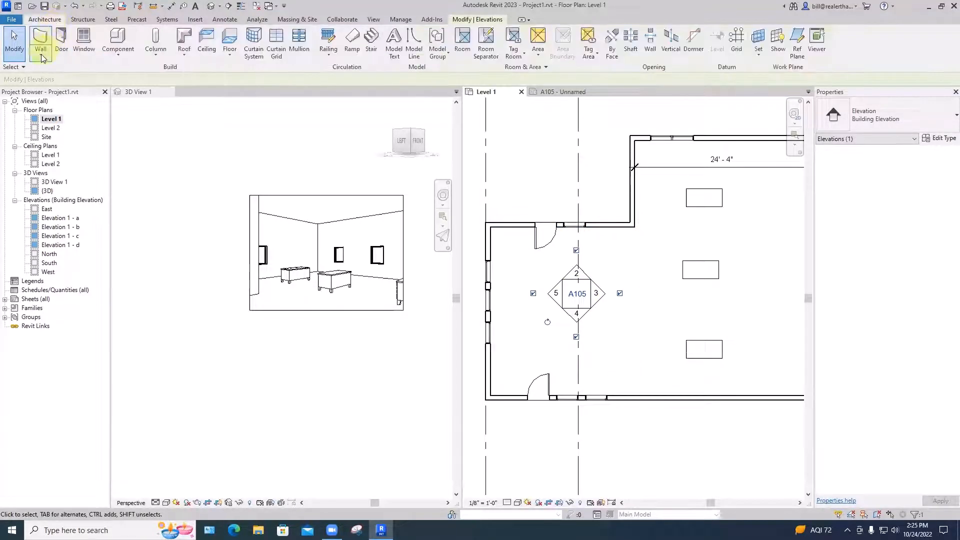
left_click(41, 51)
left_click(99, 76)
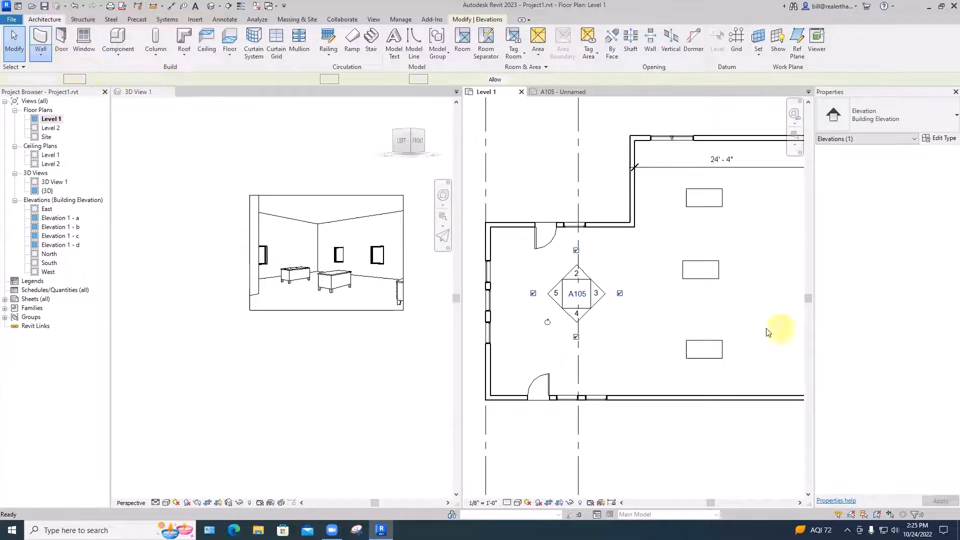
left_click(635, 229)
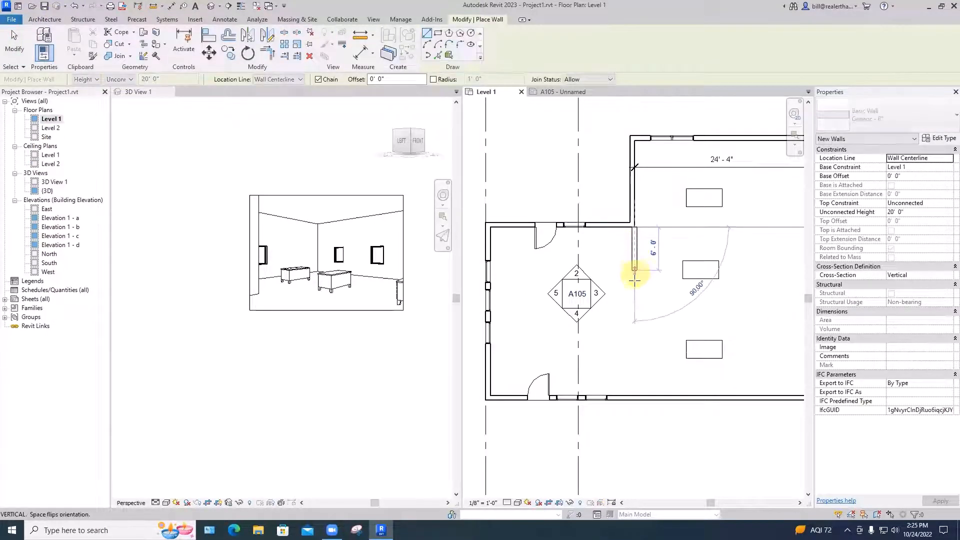
left_click(631, 394)
key("Escape")
key("Escape")
Try to move the new wall left so its right face lines up with the wall above, and undo the move
scroll(643, 240, "up", 5)
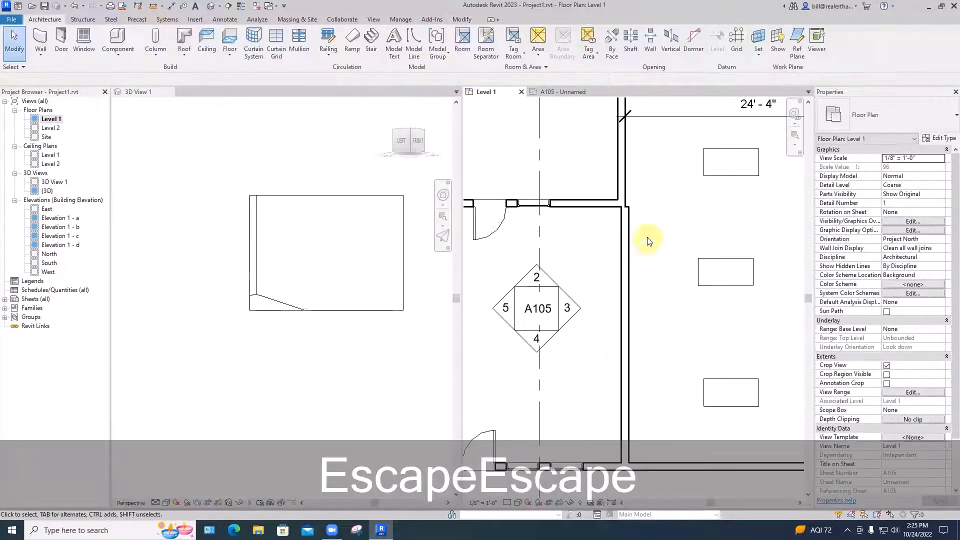
left_click(607, 193)
key("m")
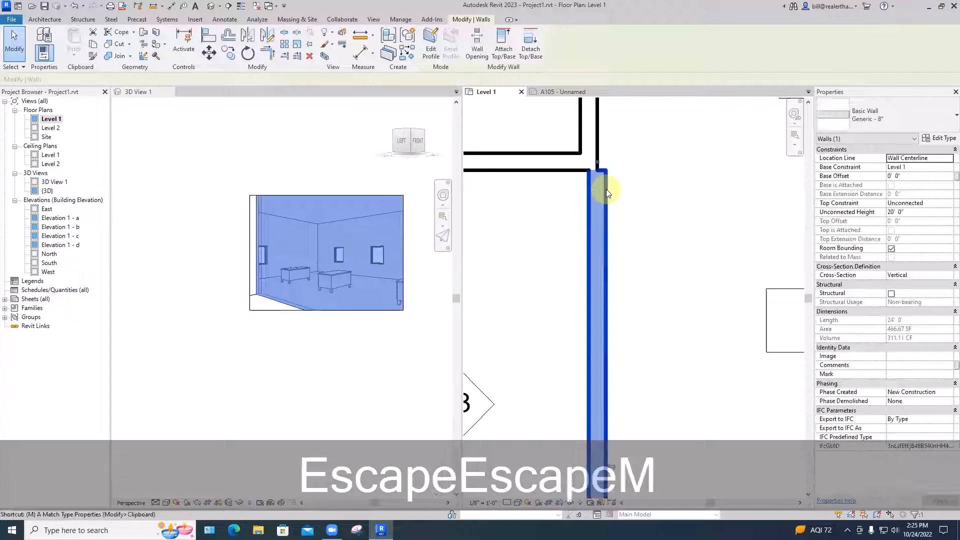
scroll(606, 188, "up", 3)
key("v")
left_click(606, 155)
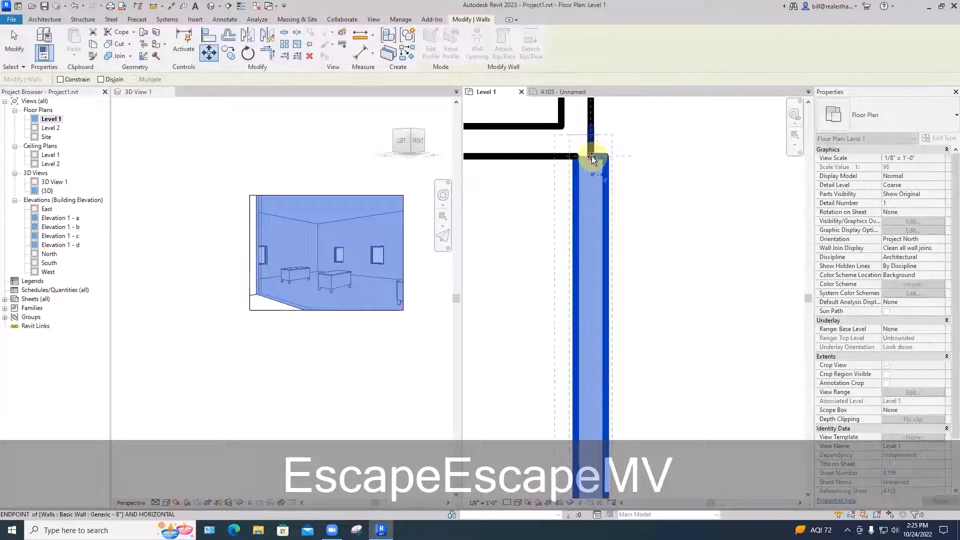
left_click(593, 158)
key("ctrl+z")
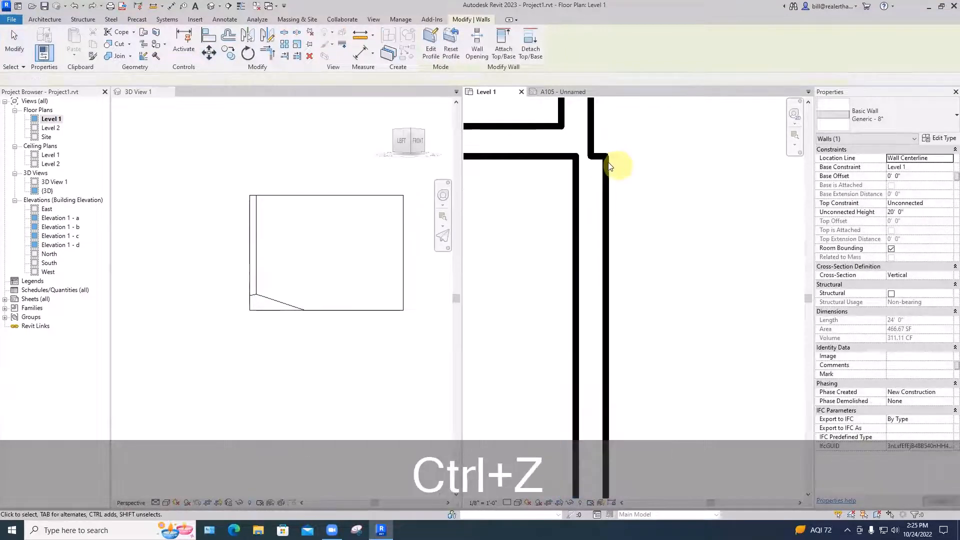
Try to reposition the new wall by its right face, and clear the selection
left_click(606, 191)
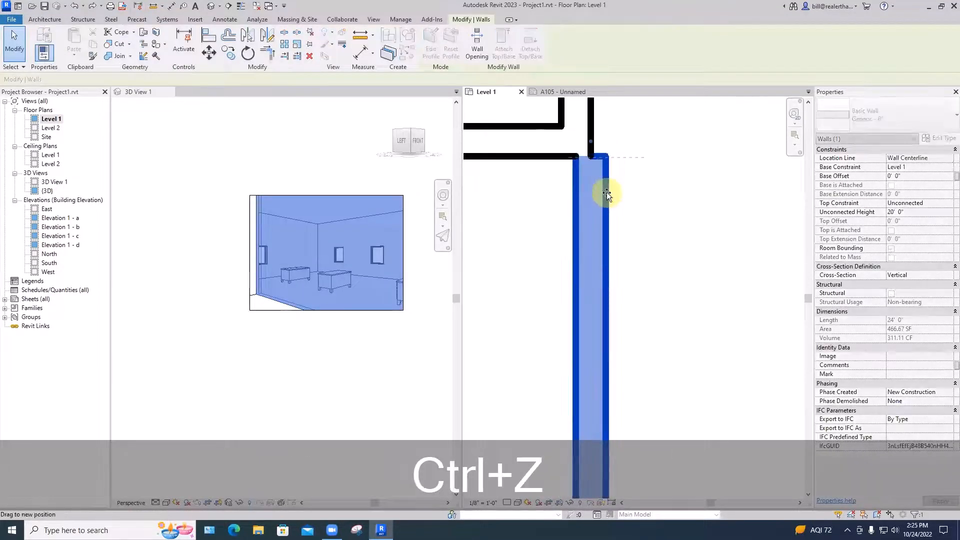
left_click(629, 199)
left_click(606, 200)
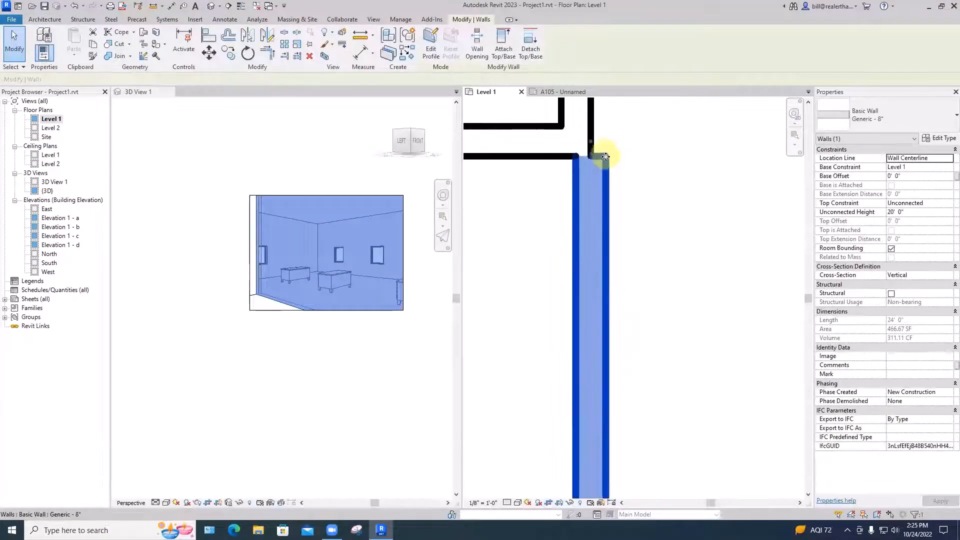
left_click(605, 215)
key("Escape")
key("Escape")
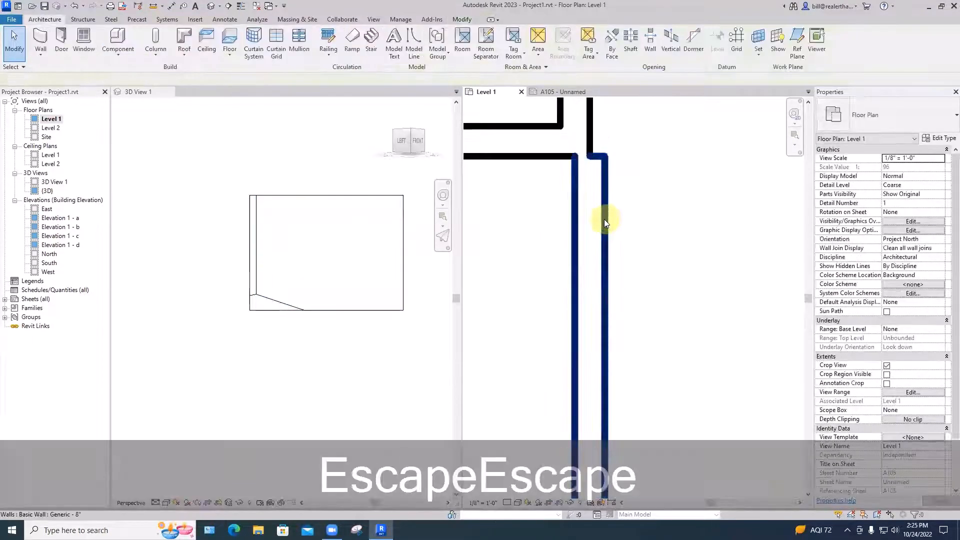
Shorten the new Generic - 8" wall by pulling its upper end down about 1'-2", clear of the walls above
left_click(605, 218)
left_click_drag(590, 142, 590, 192)
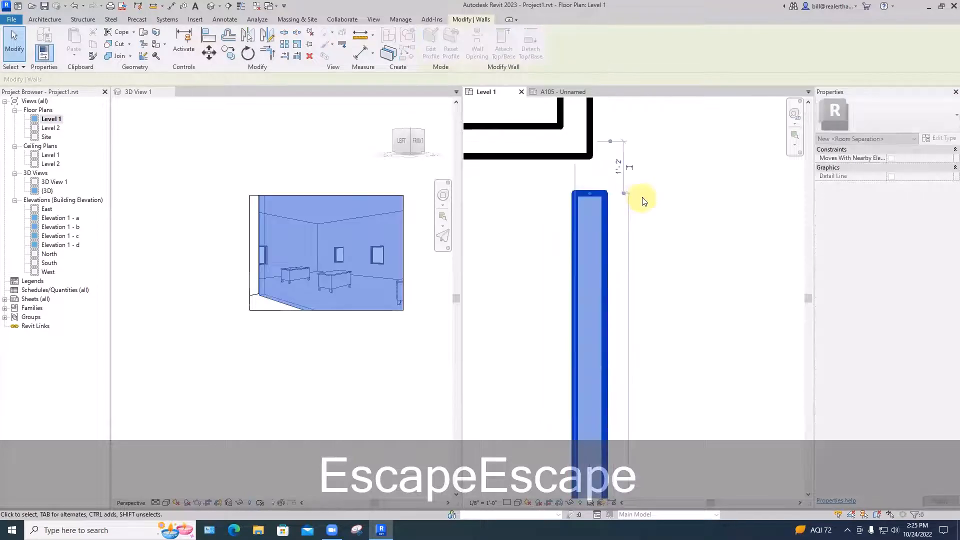
left_click(663, 193)
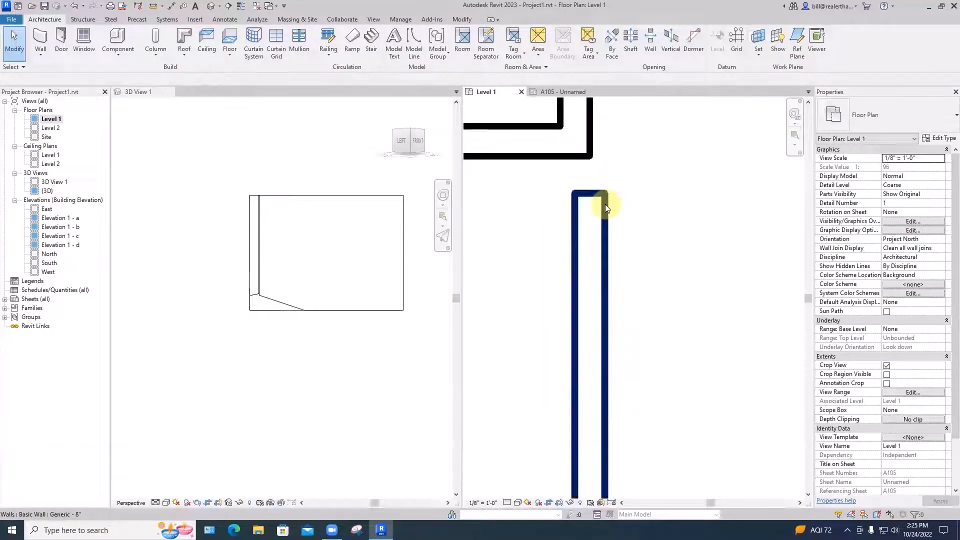
Move the new wall by its upper-right corner onto the outer corner of the wall above so their faces line up
left_click(605, 206)
key("m")
key("v")
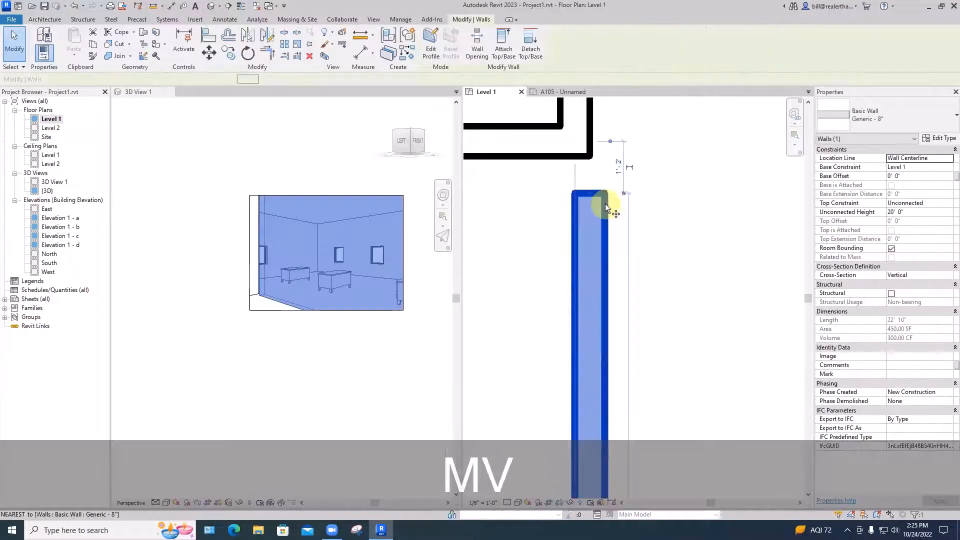
left_click(606, 194)
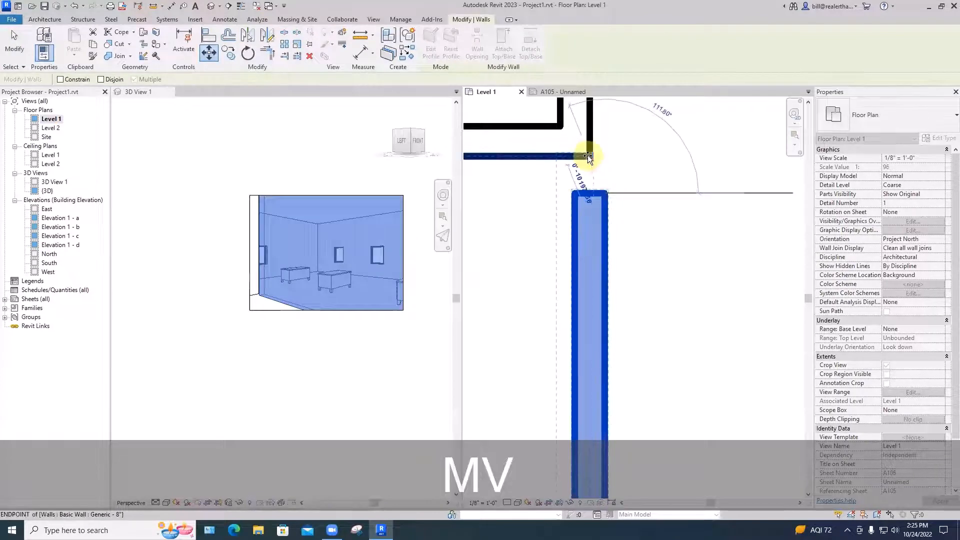
left_click(587, 155)
left_click(621, 167)
scroll(623, 172, "down", 3)
scroll(640, 205, "down", 3)
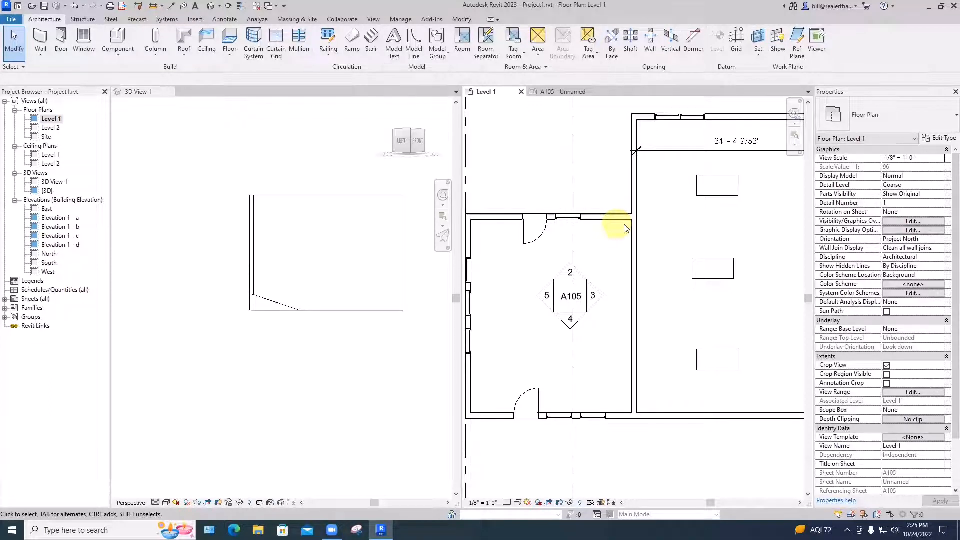
middle_click_drag(652, 265, 658, 253)
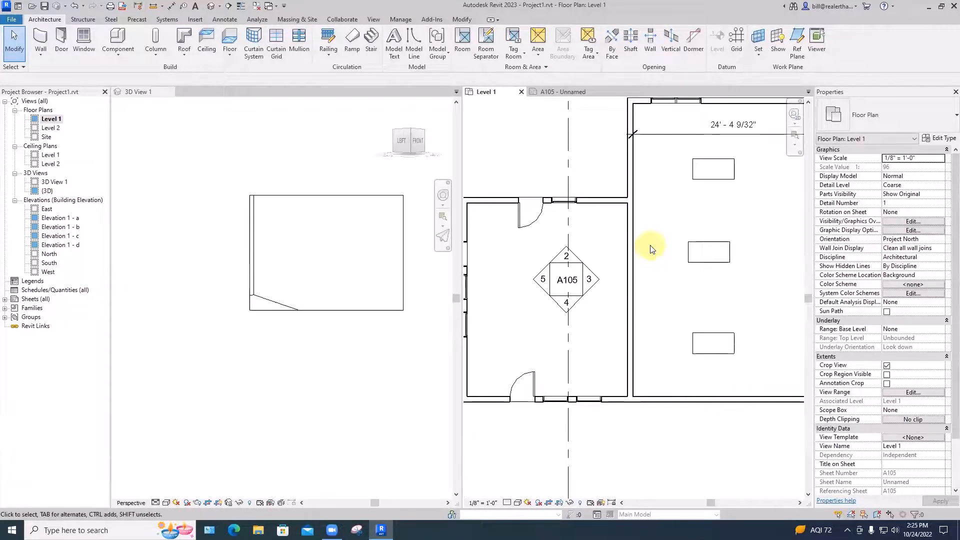
scroll(652, 247, "down", 2)
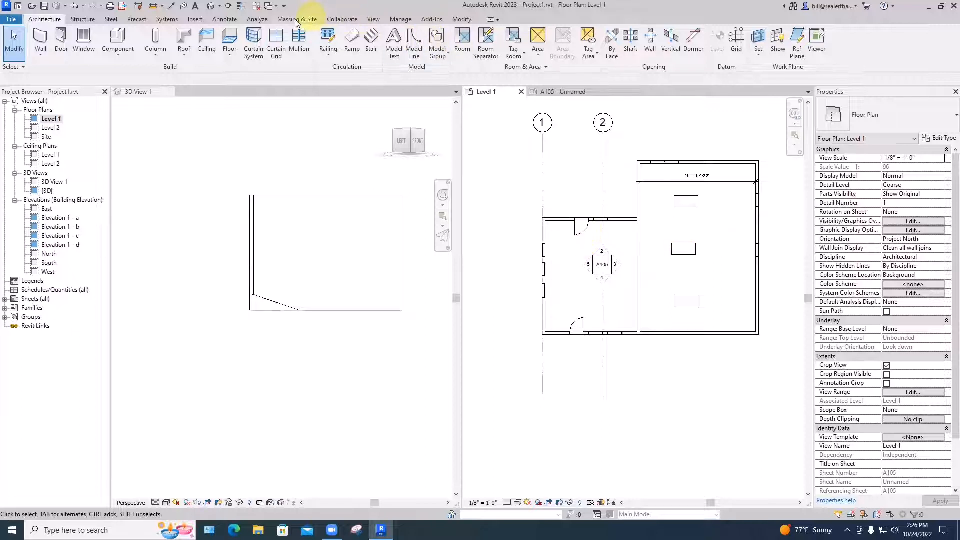
Tag the door in the upper wall of the left room by category, with the tag on a leader outside the building
left_click(225, 19)
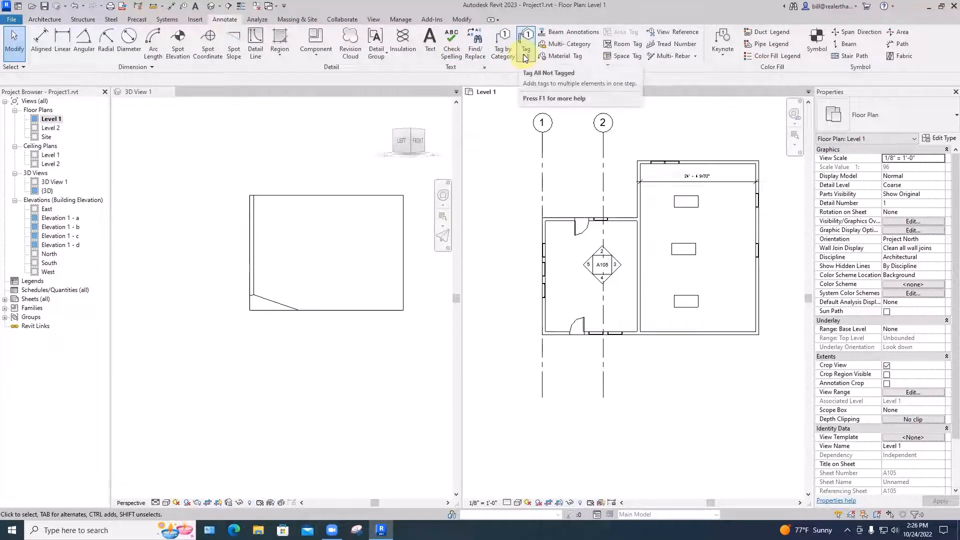
left_click(502, 50)
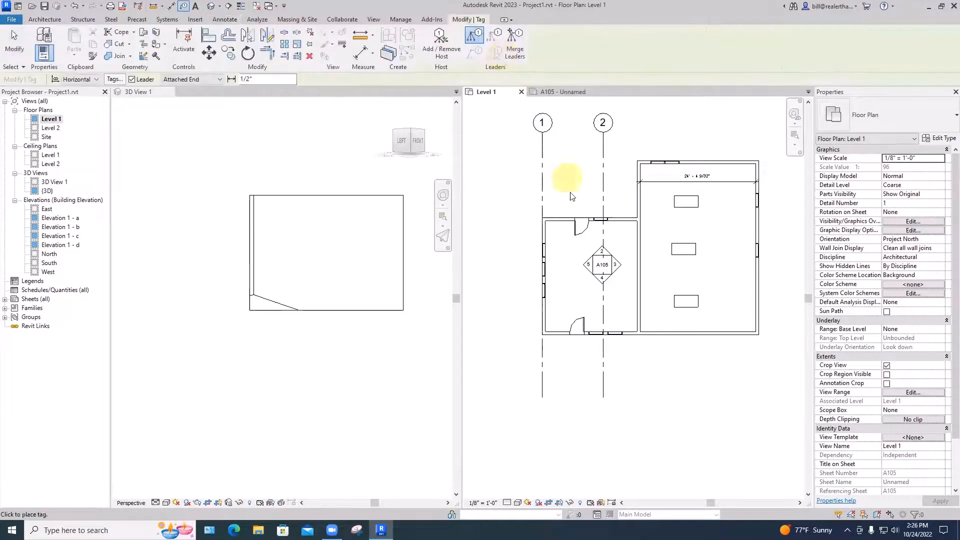
scroll(585, 210, "up", 3)
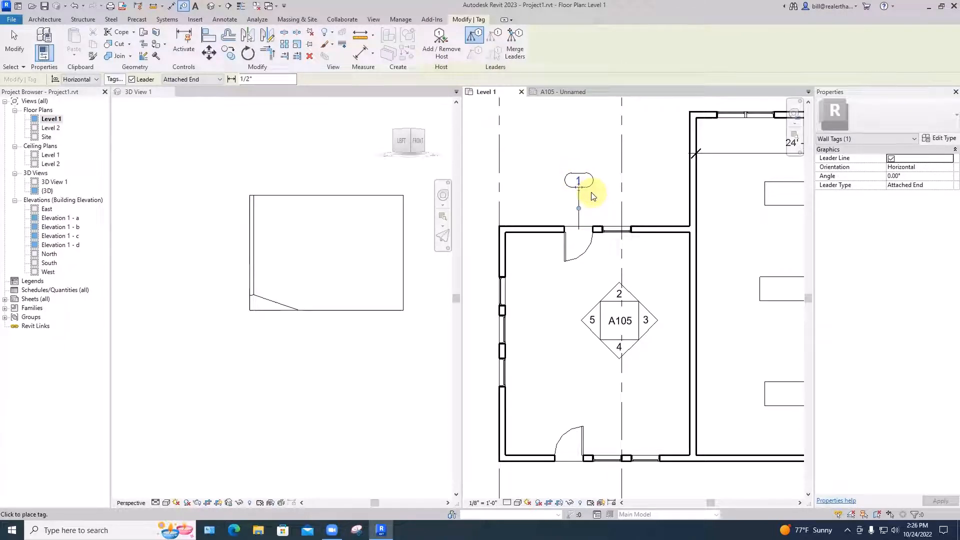
scroll(592, 196, "down", 2)
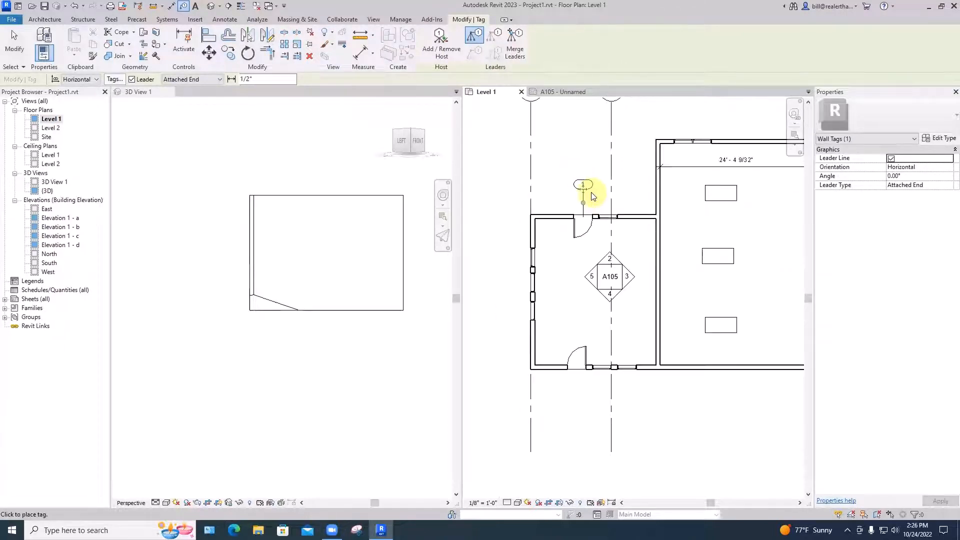
key("Escape")
Place a tagged room in the large room with the desks and another in the smaller left room
middle_click_drag(691, 242, 602, 239)
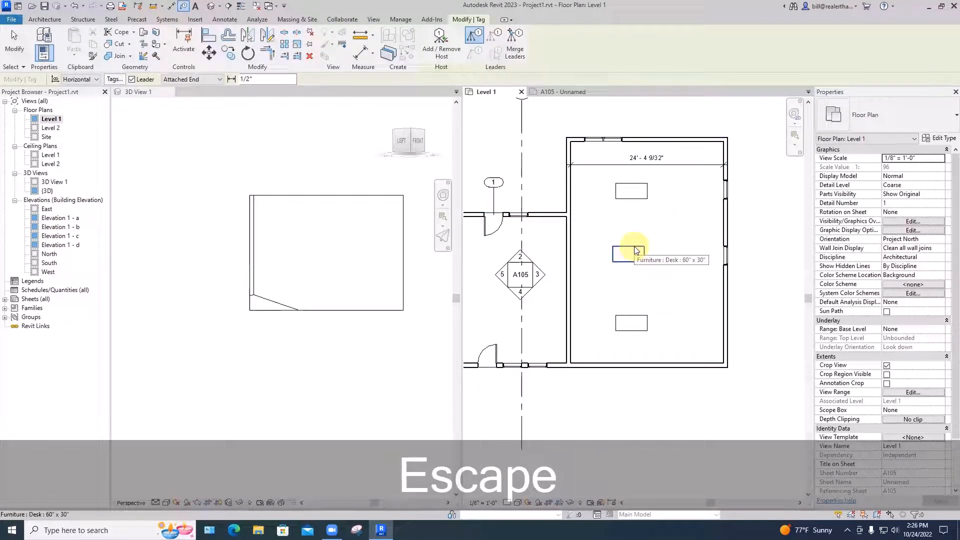
left_click(44, 19)
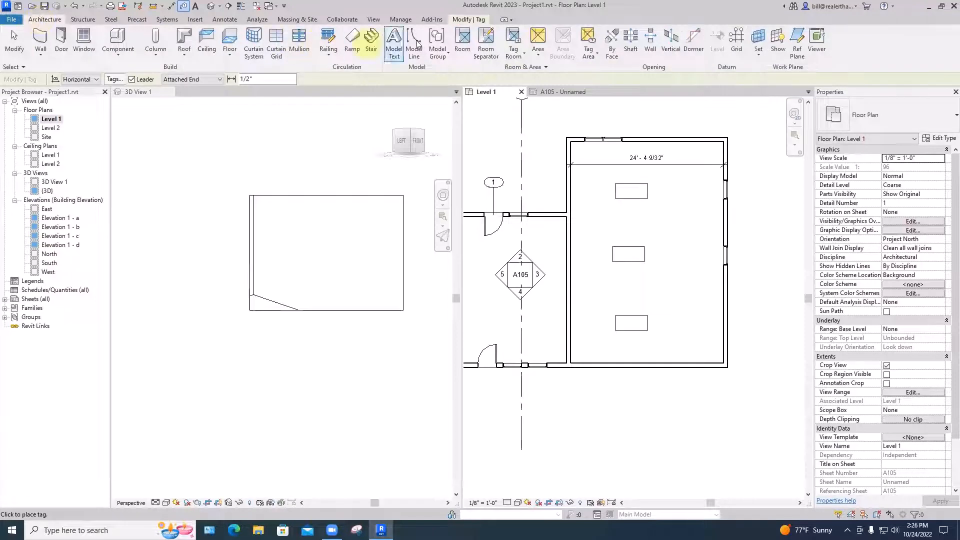
left_click(463, 39)
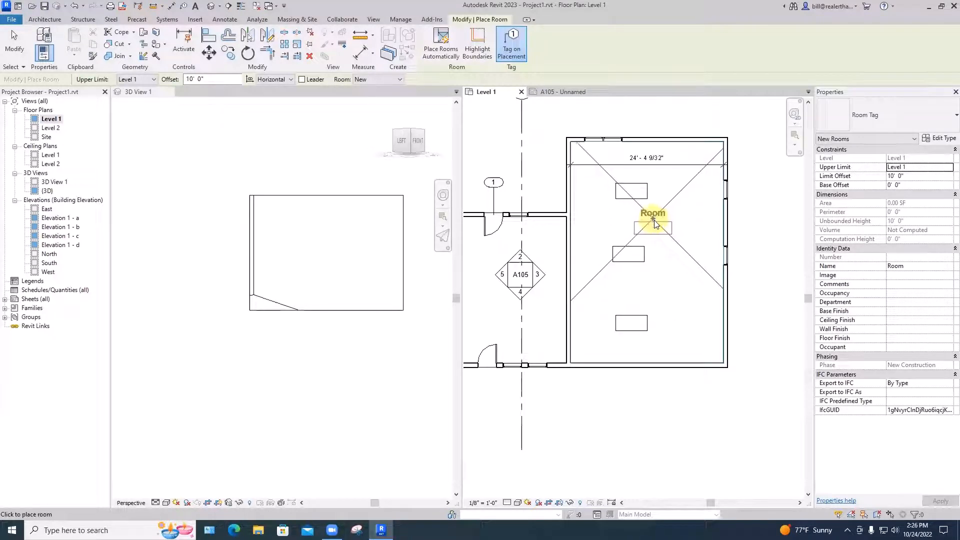
left_click(655, 224)
middle_click_drag(656, 223, 720, 219)
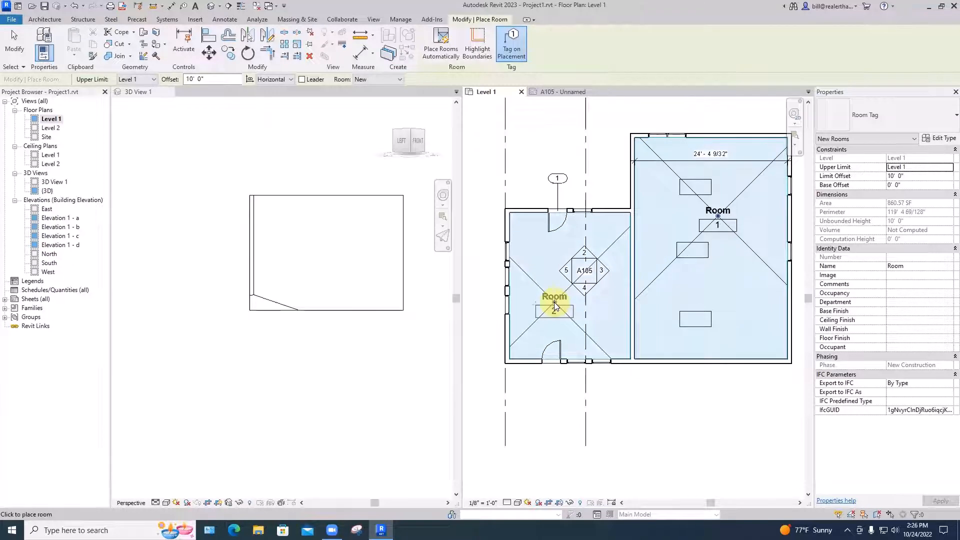
key("Escape")
key("Escape")
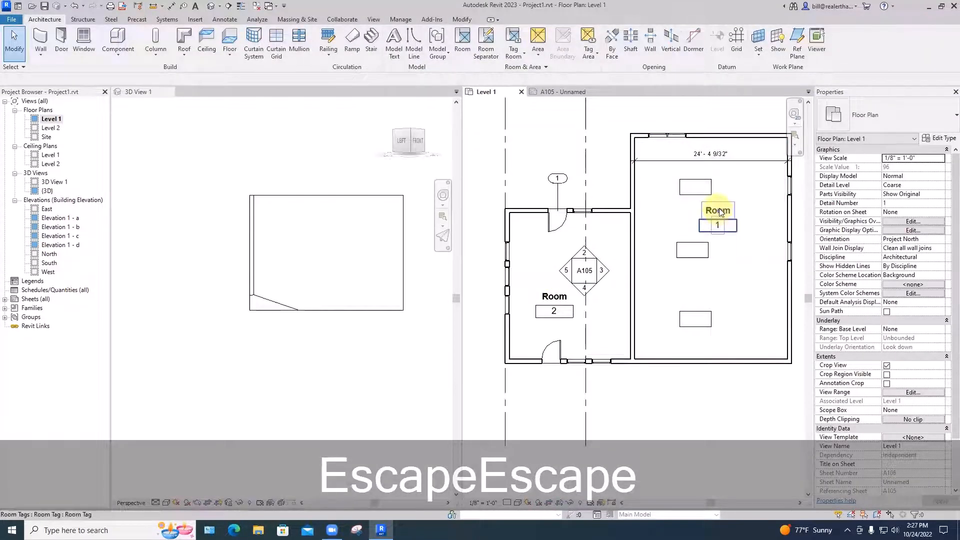
Duplicate the Level 1 floor plan without its detailing, and compare the copy with the original view
scroll(598, 270, "down", 4)
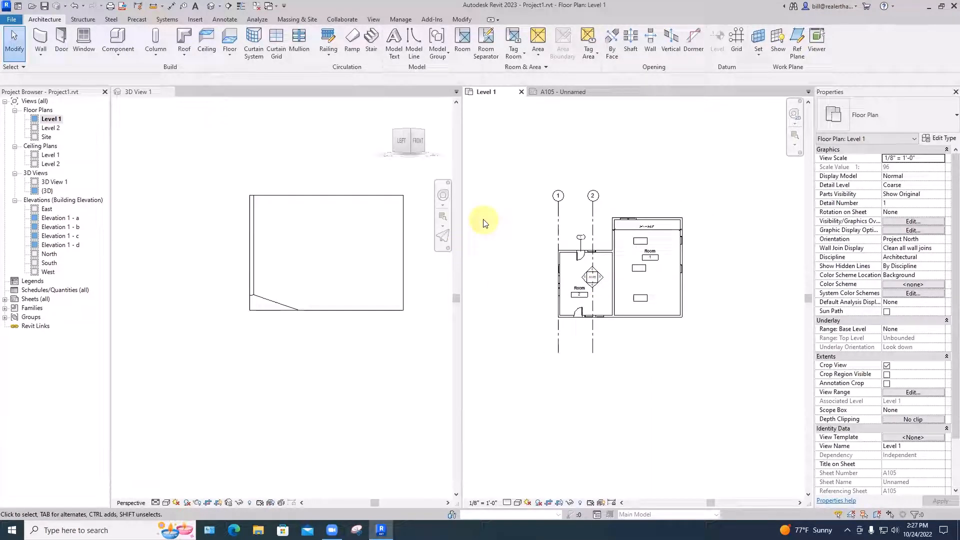
right_click(52, 121)
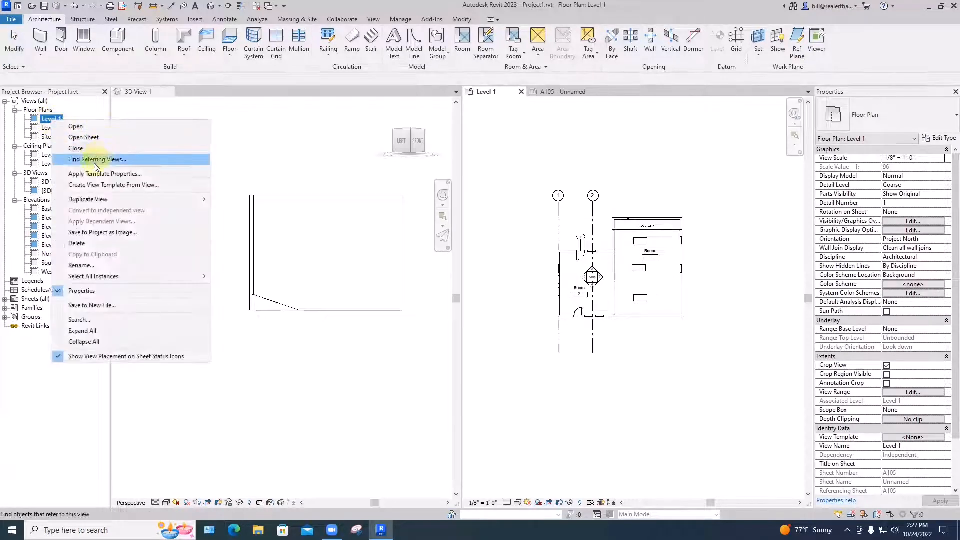
mouse_move(90, 198)
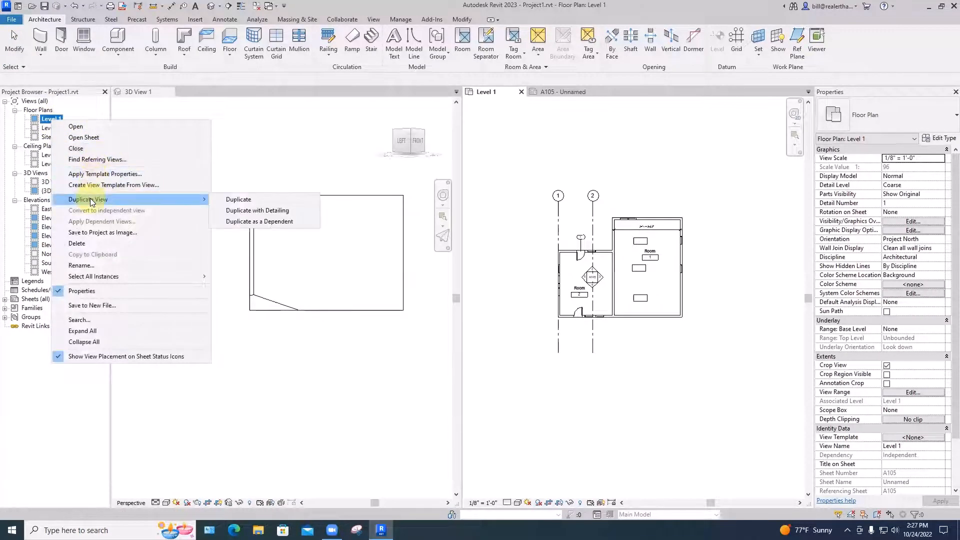
left_click(231, 200)
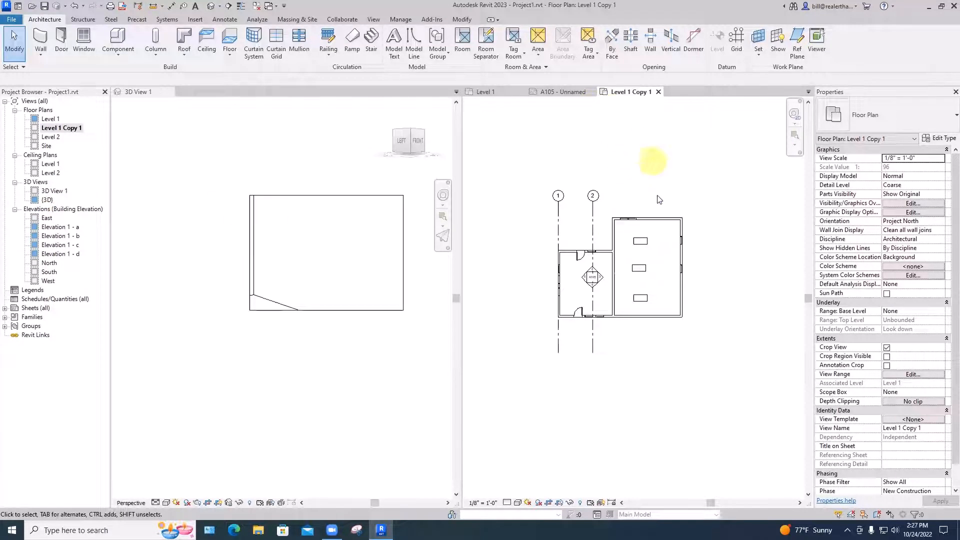
scroll(629, 272, "up", 3)
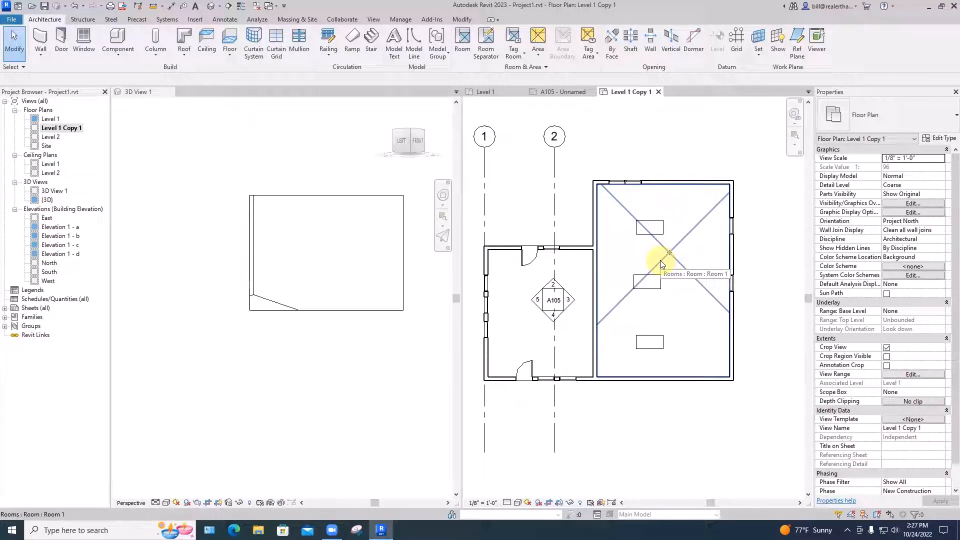
left_click(499, 97)
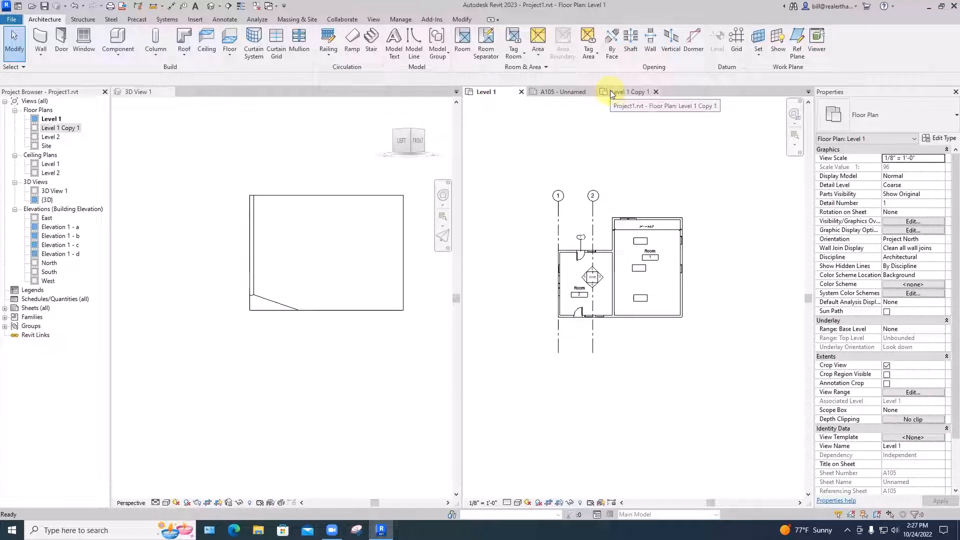
left_click(628, 95)
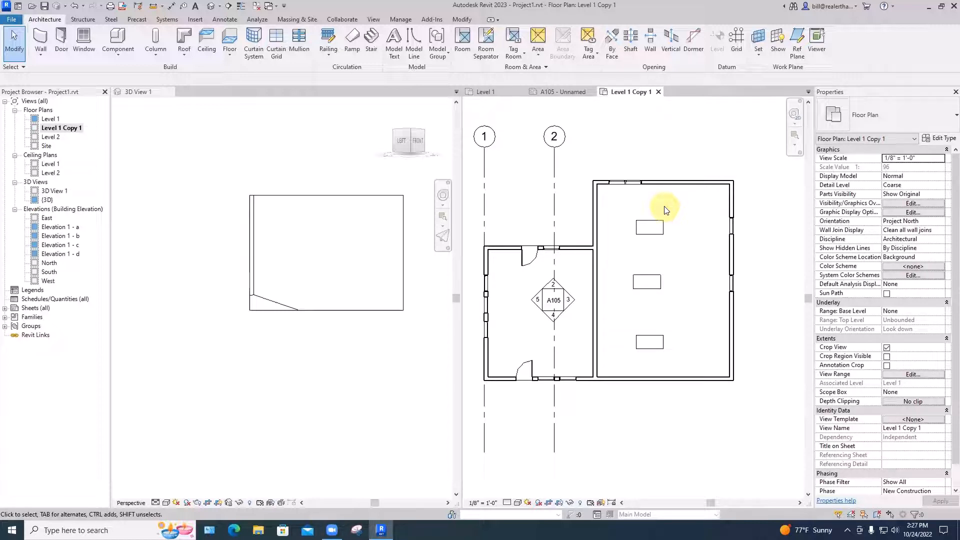
In Level 1 Copy 1, place aligned dimensions from the upper wall's inner face to both edges of the top desk, using Wall faces
key("d")
key("i")
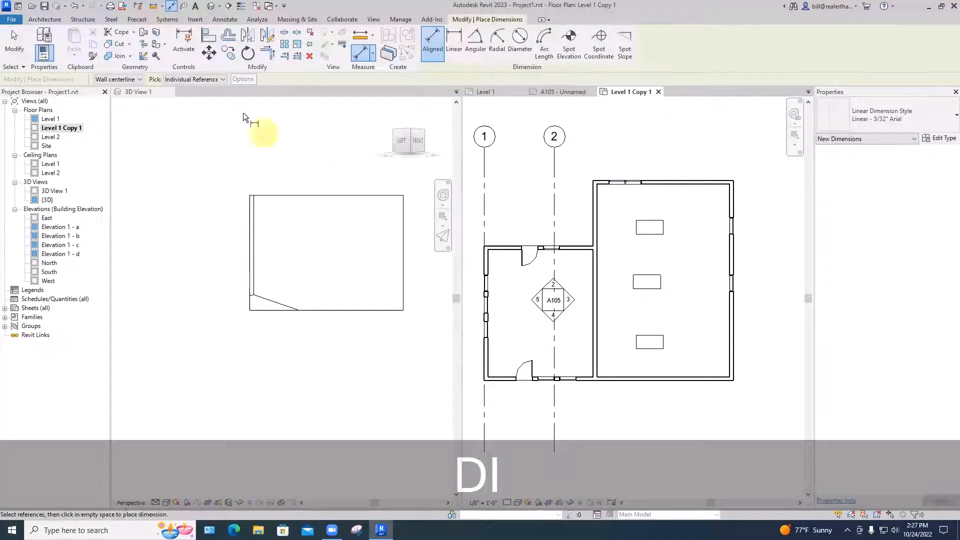
left_click(224, 79)
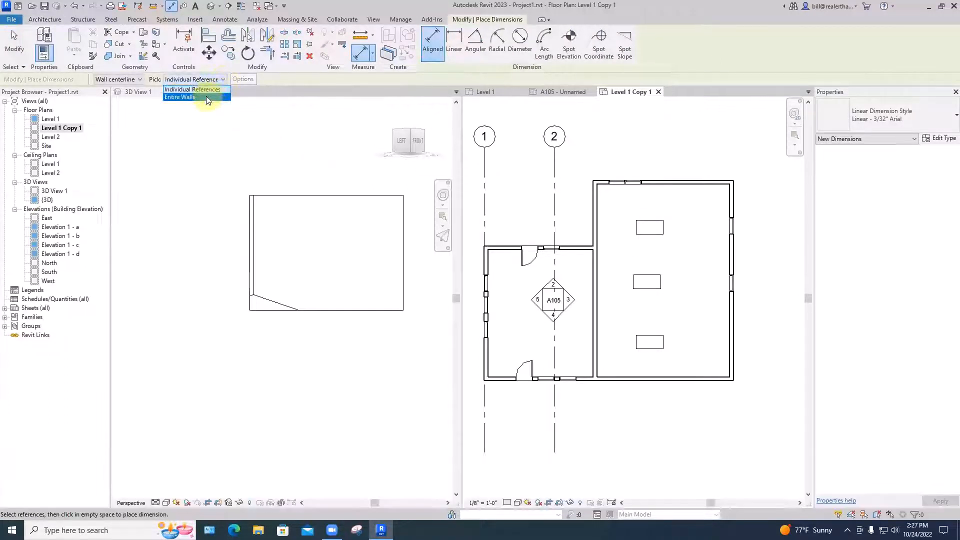
left_click(108, 81)
left_click(116, 80)
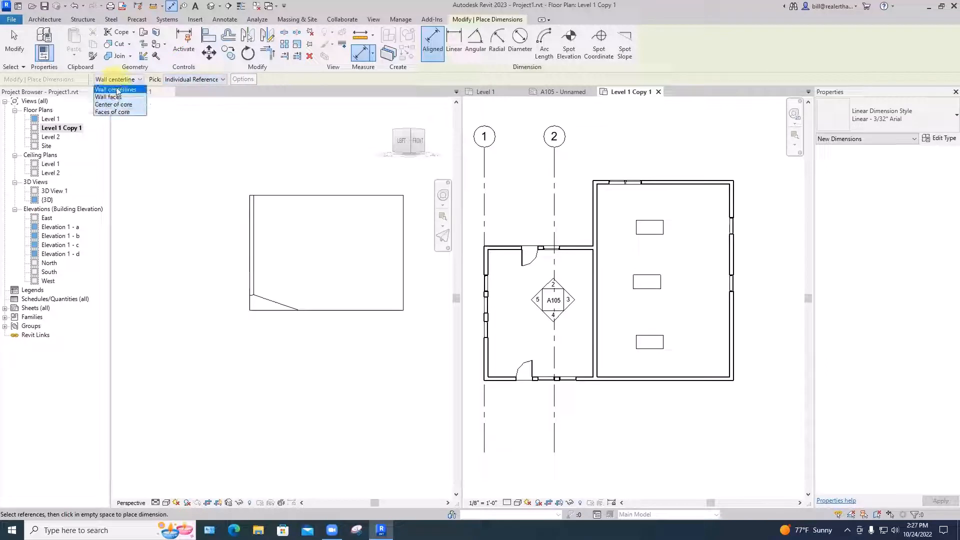
left_click(116, 98)
left_click(661, 185)
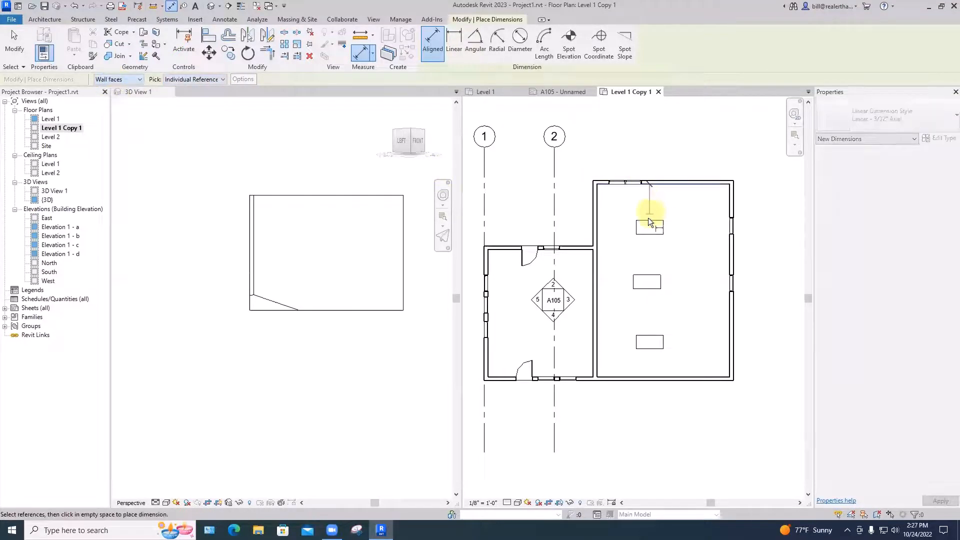
left_click(652, 221)
left_click(652, 235)
left_click(659, 248)
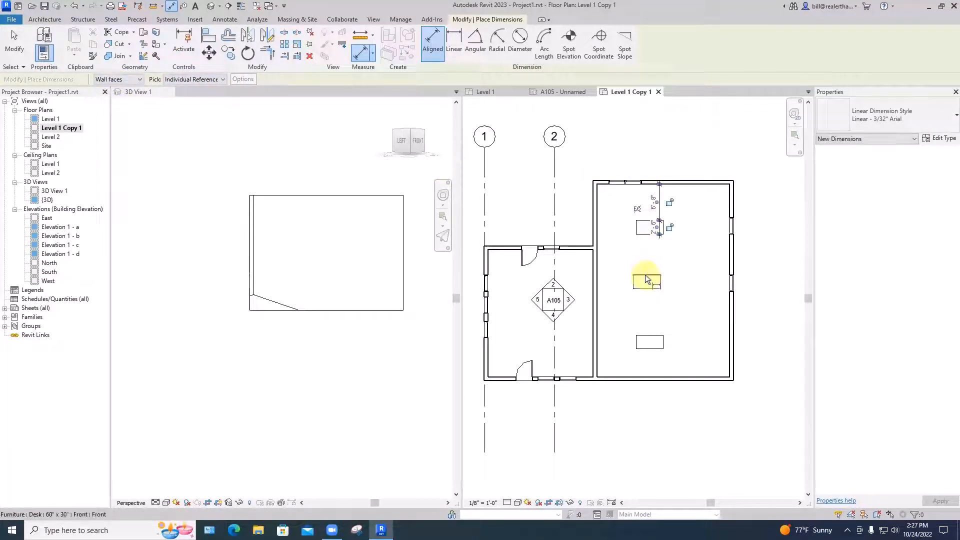
key("Escape")
key("Escape")
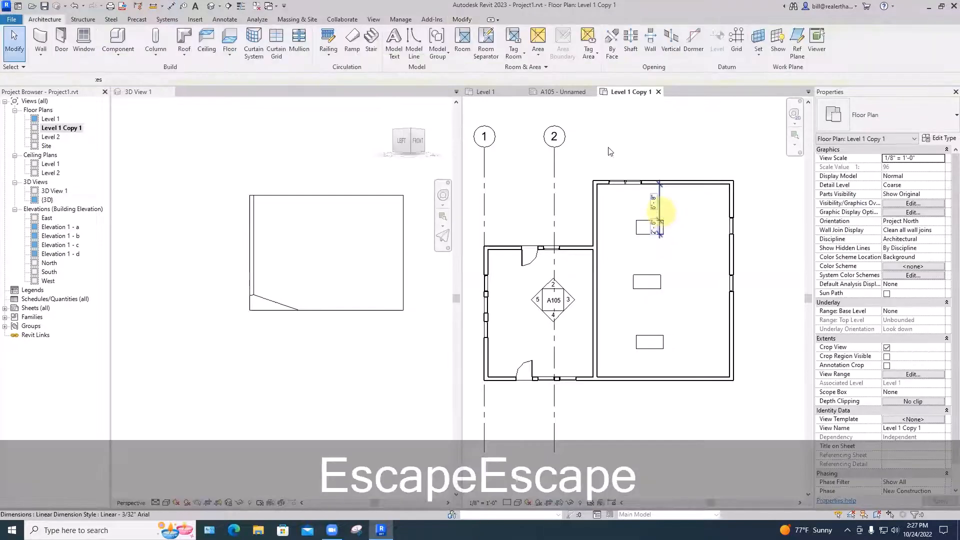
Add the edges of the middle and lower desks to the dimension string's witness lines, and shift the string clear of the desks
left_click(556, 50)
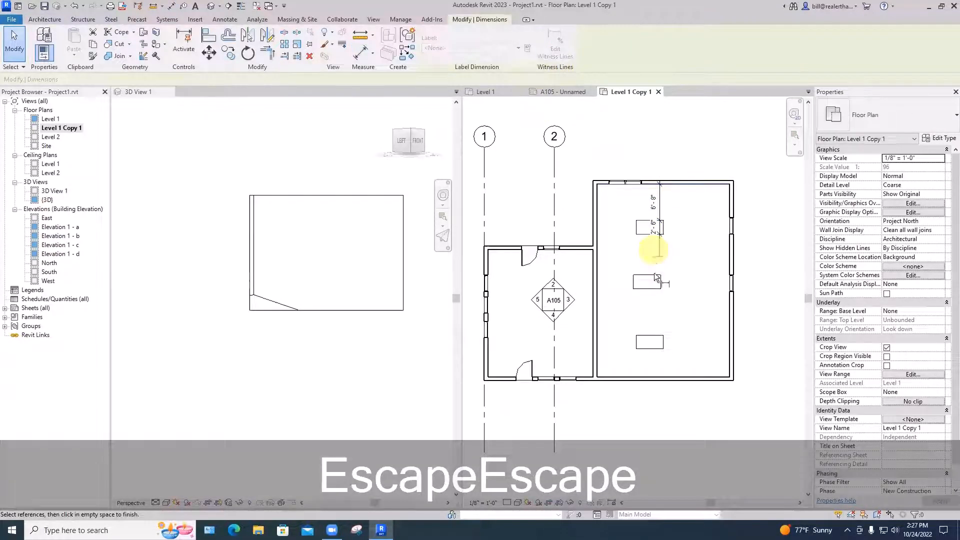
left_click(654, 274)
left_click(652, 287)
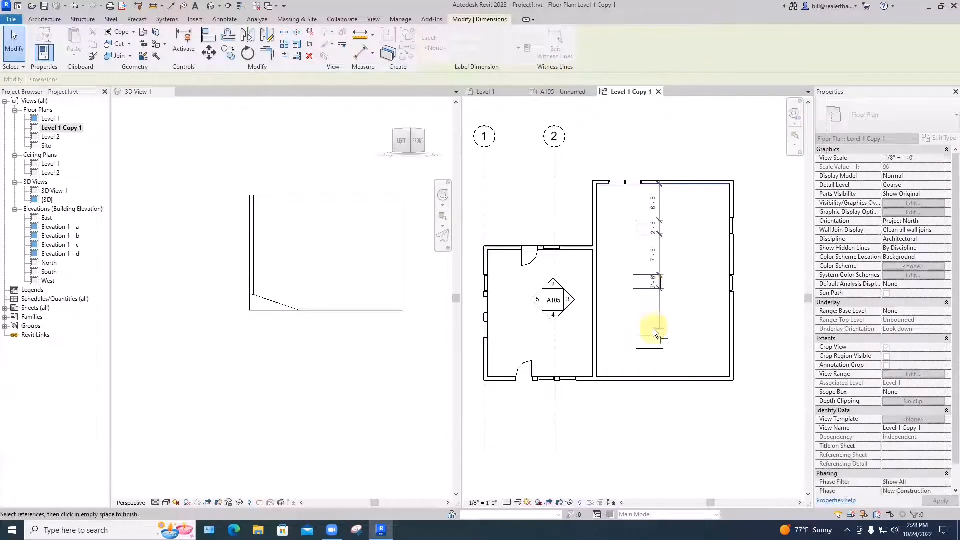
left_click(652, 336)
left_click(656, 356)
left_click(673, 367)
key("Escape")
key("Escape")
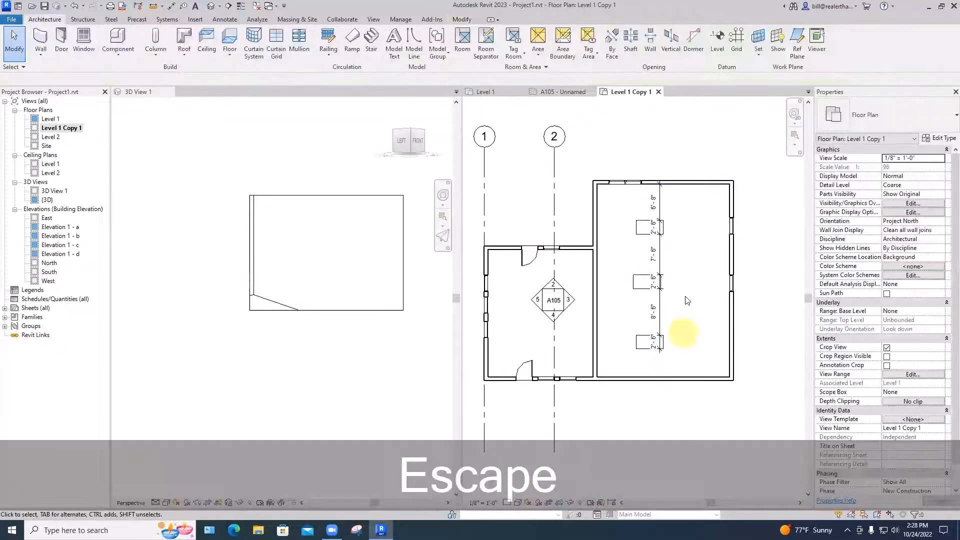
left_click_drag(659, 253, 700, 255)
key("Escape")
Tile Level 1 Copy 1 and Level 1 side by side and fit both plans in their windows
key("w")
key("t")
key("z")
key("a")
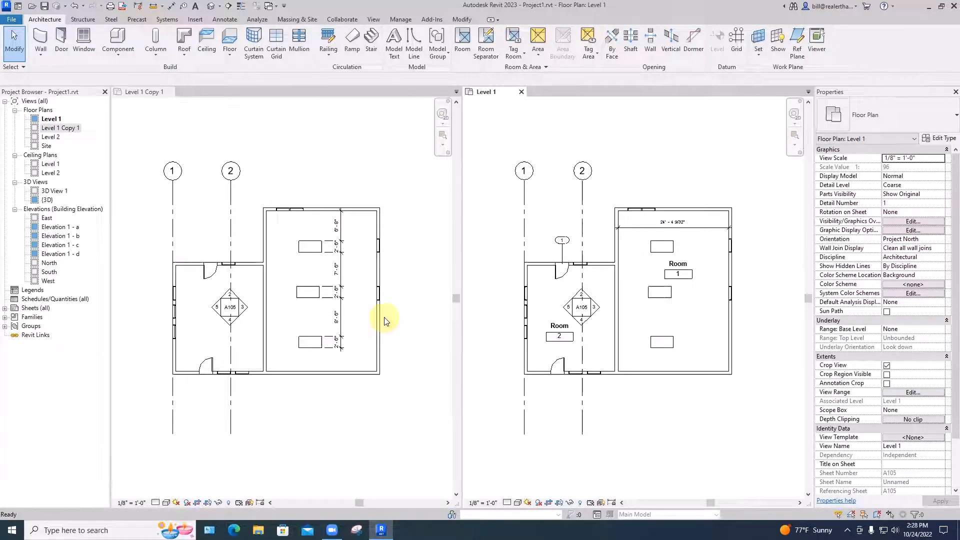
Draw a model line sloping downward at 20° in the open area beside the building in Level 1
scroll(659, 189, "down", 2)
middle_click_drag(665, 190, 545, 289)
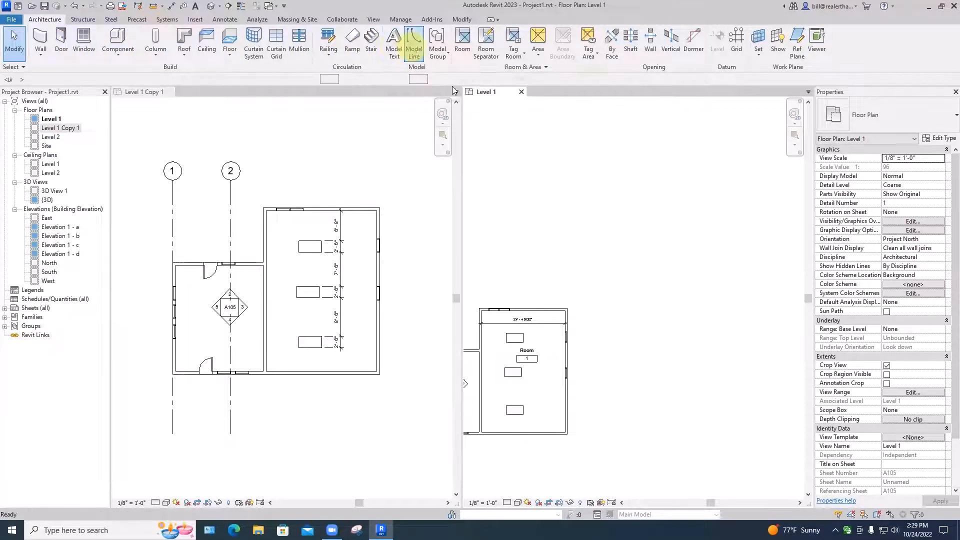
left_click(413, 45)
left_click(610, 306)
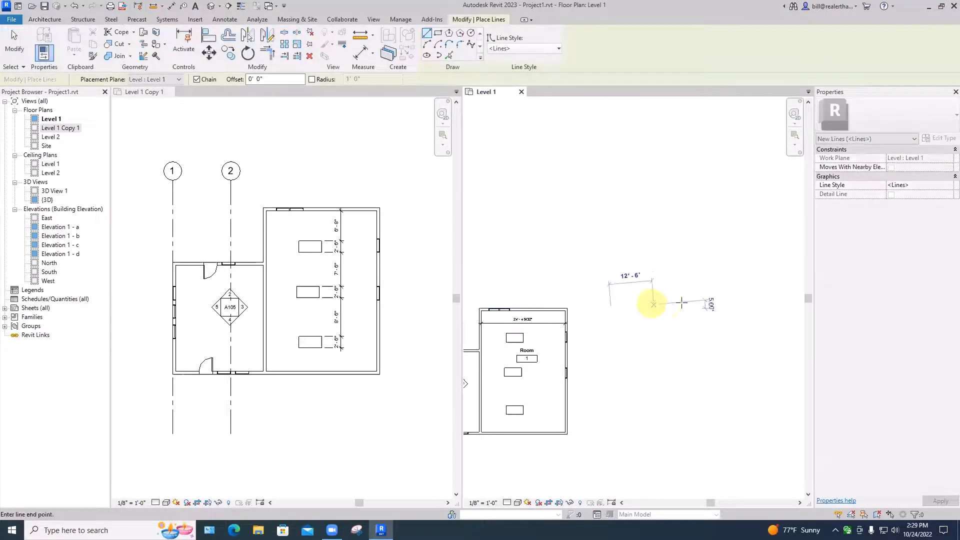
left_click(559, 289)
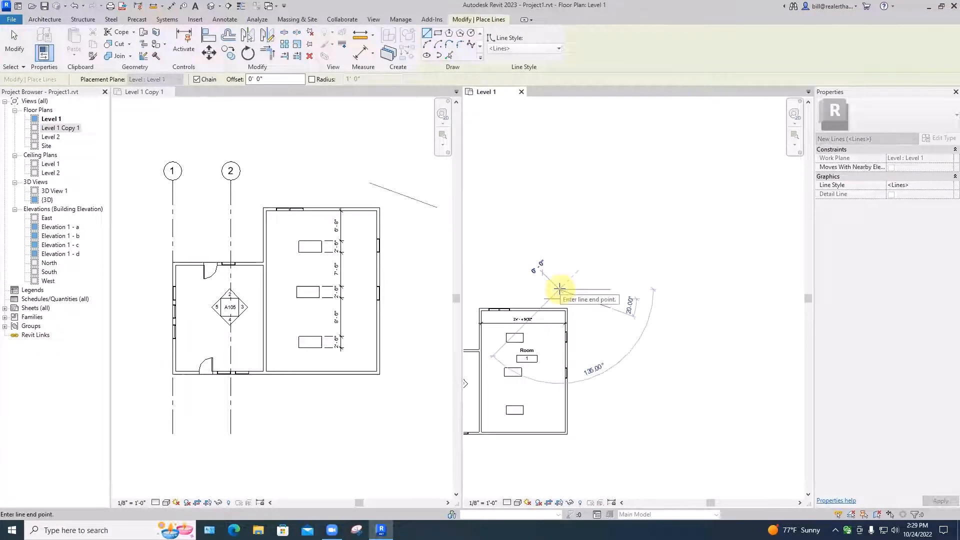
key("Escape")
scroll(600, 280, "down", 2)
scroll(614, 303, "down", 3)
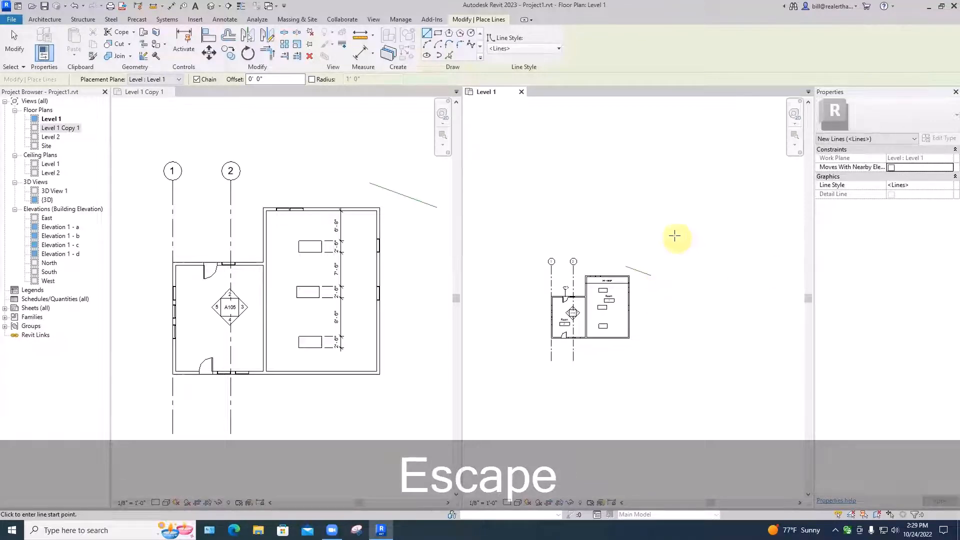
key("Escape")
key("Escape")
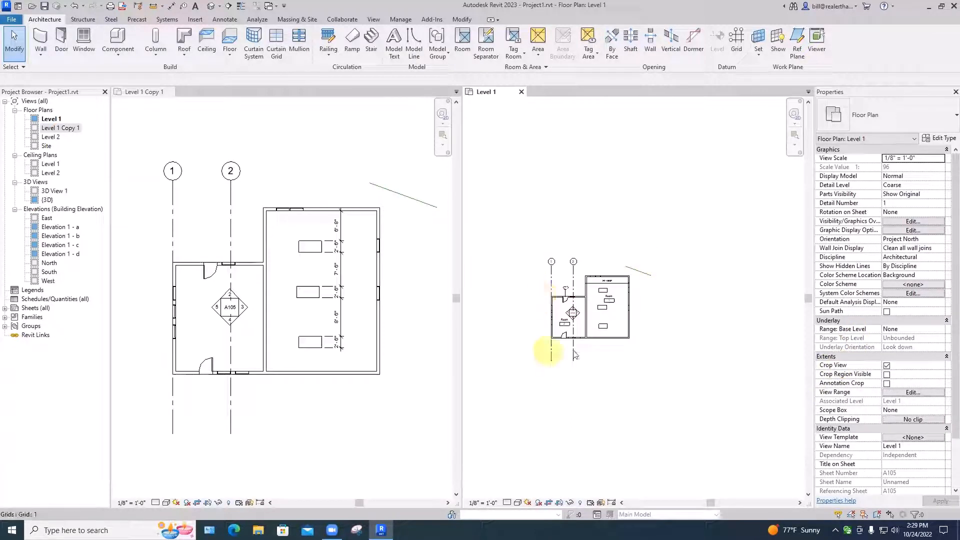
Turn off Crop View for Level 1 and stretch the sloping model line at its lower end to 24'-0"
left_click(886, 367)
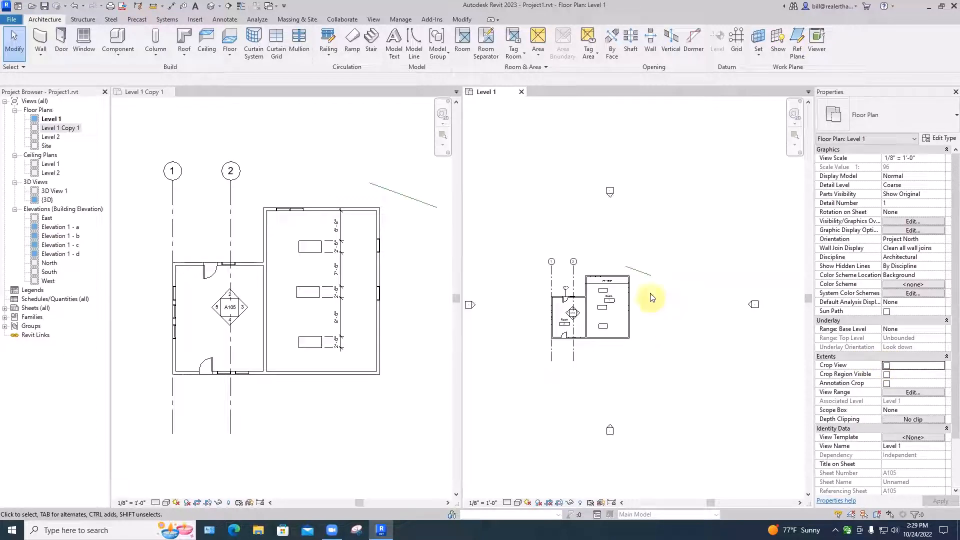
left_click(649, 273)
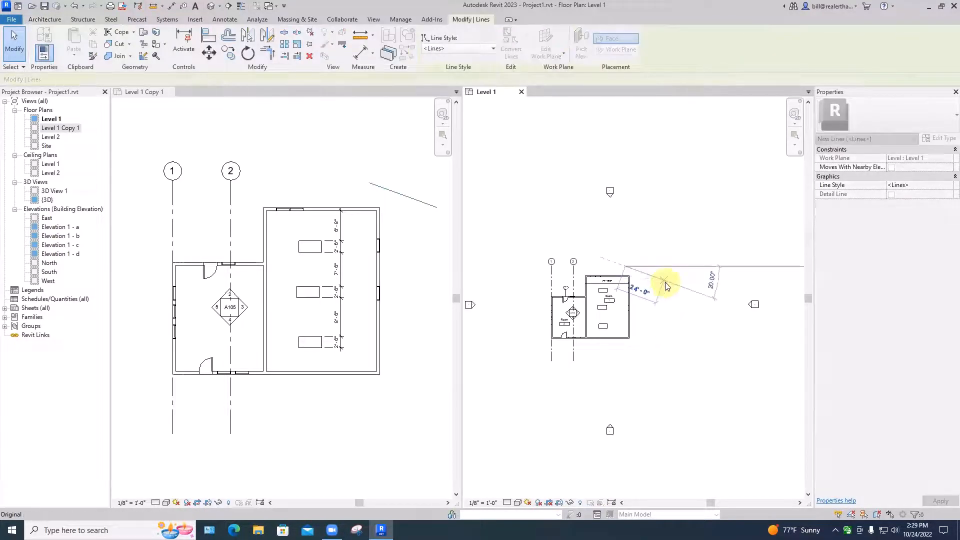
key("Escape")
scroll(664, 295, "up", 1)
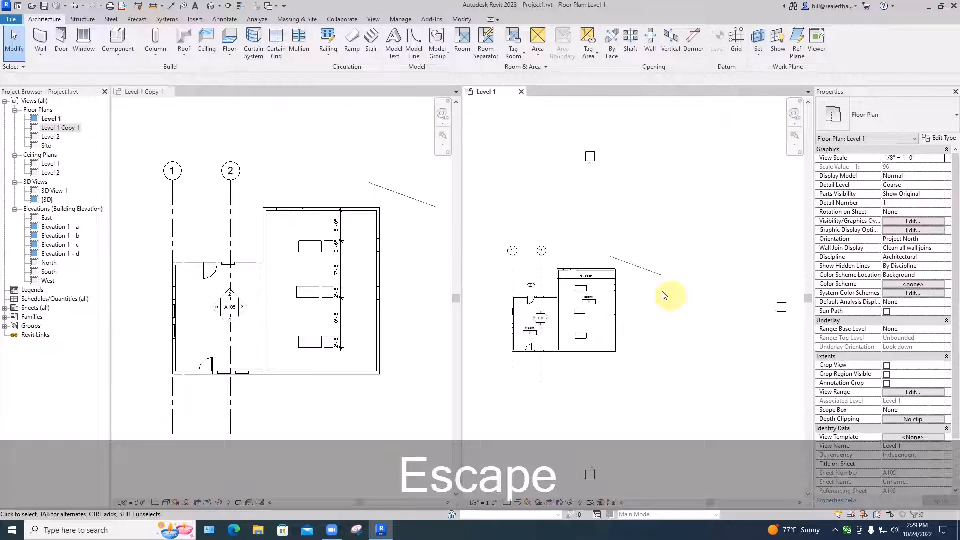
Draw a second model line about 16'-6" long, perpendicular to the first line and upward from its lower end
scroll(659, 290, "up", 2)
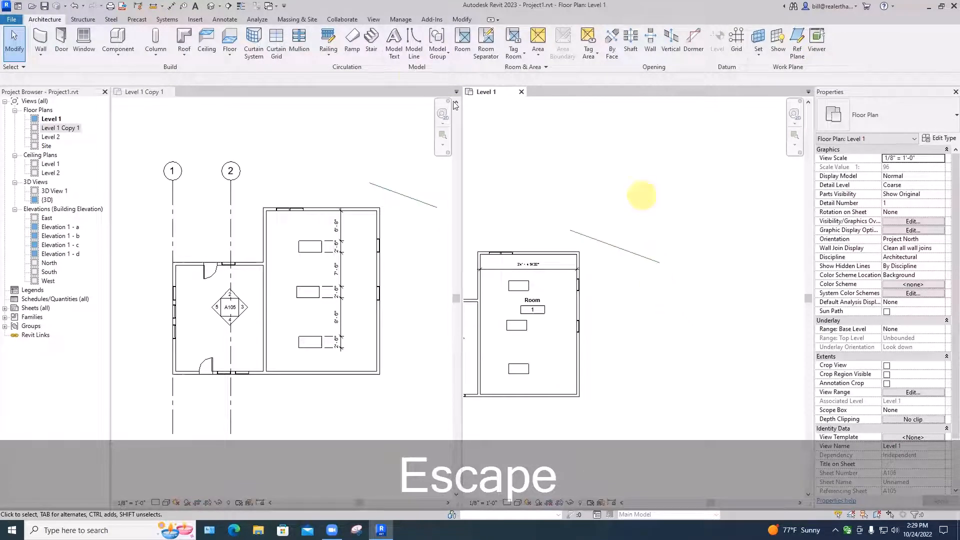
left_click(414, 51)
left_click(660, 262)
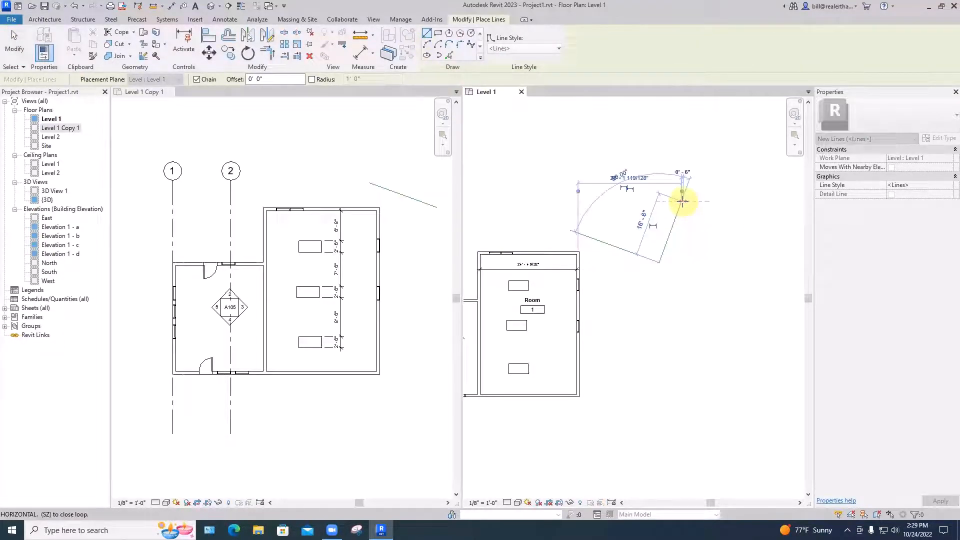
left_click(682, 201)
key("Escape")
key("Escape")
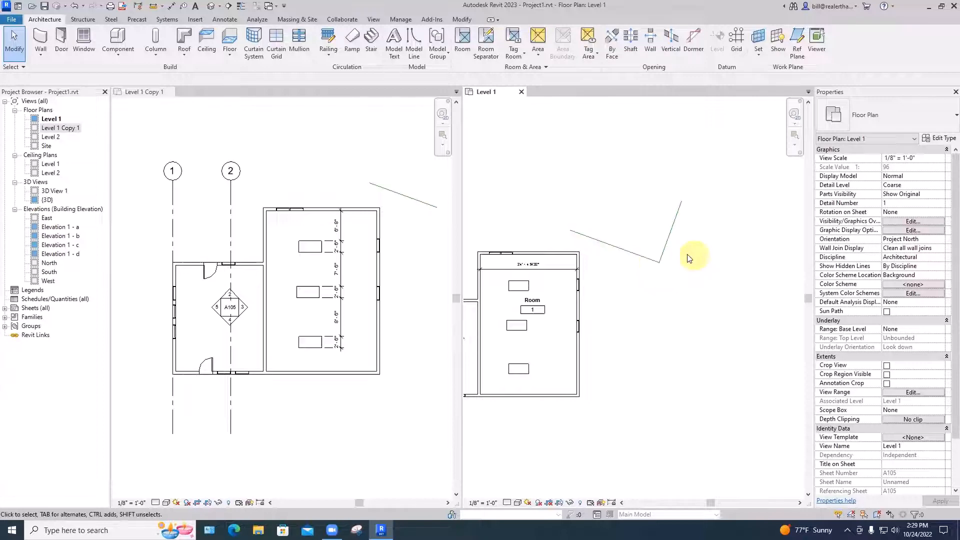
Move the first model line upward, and swing the second line down from the shared corner at a length of about 11'-6"
left_click(639, 256)
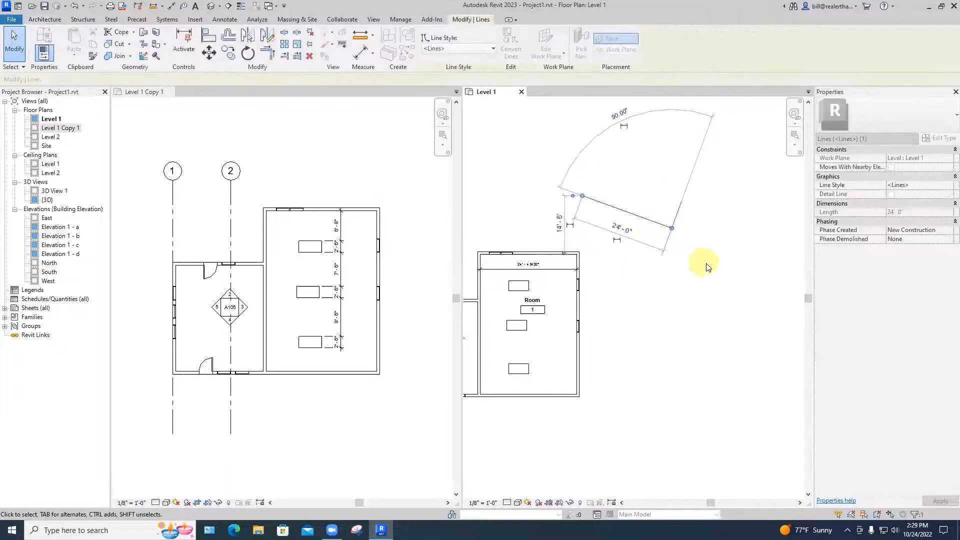
left_click(708, 267)
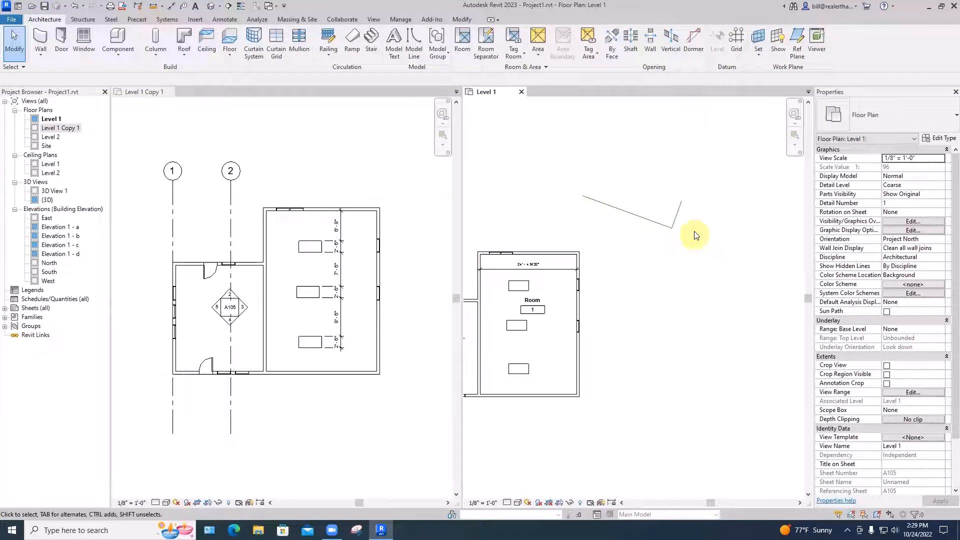
left_click(680, 202)
left_click_drag(677, 199, 699, 265)
left_click(725, 251)
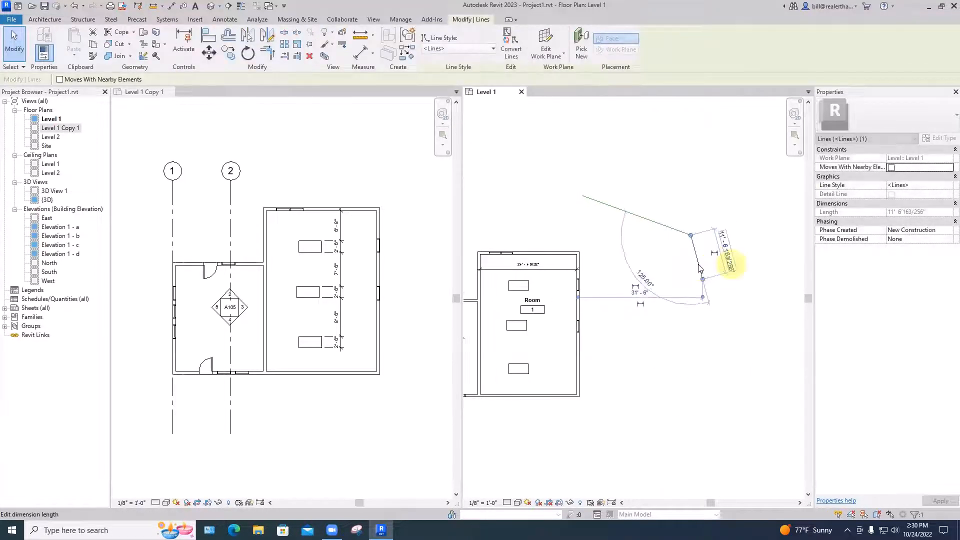
left_click(728, 256)
key("Escape")
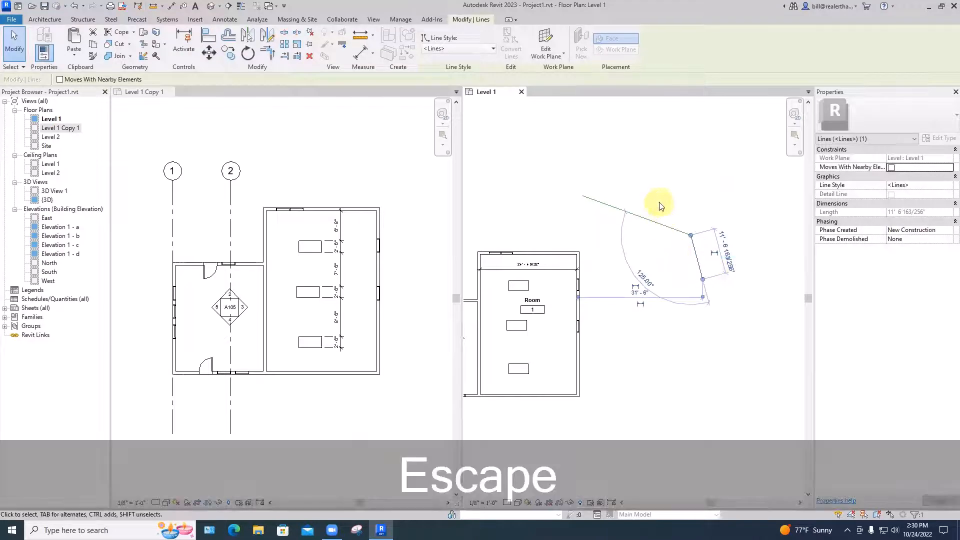
key("Escape")
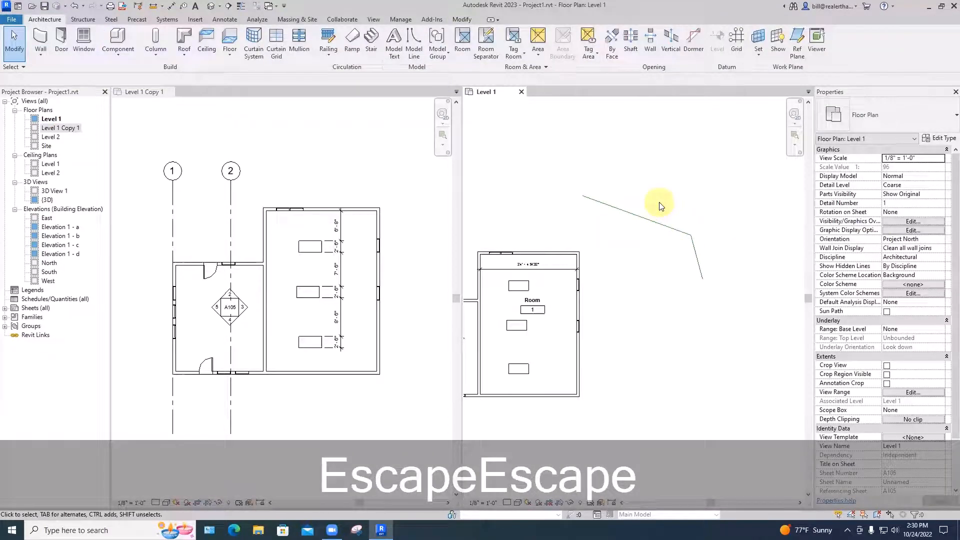
Draw a horizontal Generic - 8" architectural wall 15'-0" long above the model lines
left_click(40, 58)
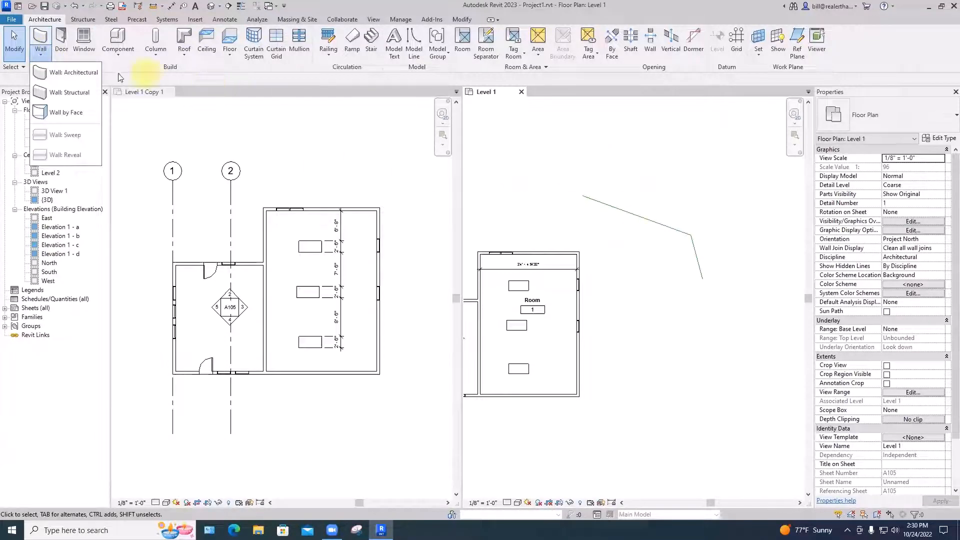
left_click(74, 74)
left_click(601, 158)
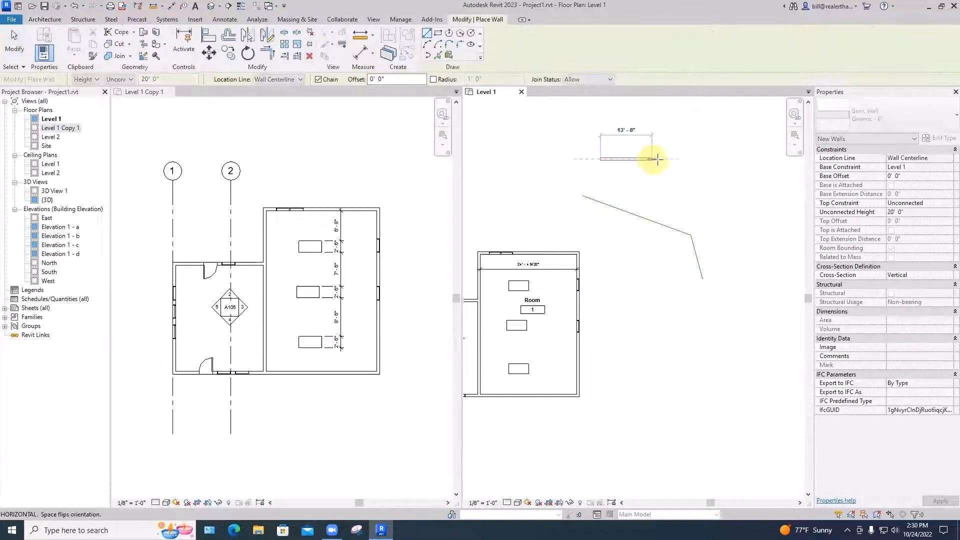
left_click(660, 160)
key("Escape")
key("Escape")
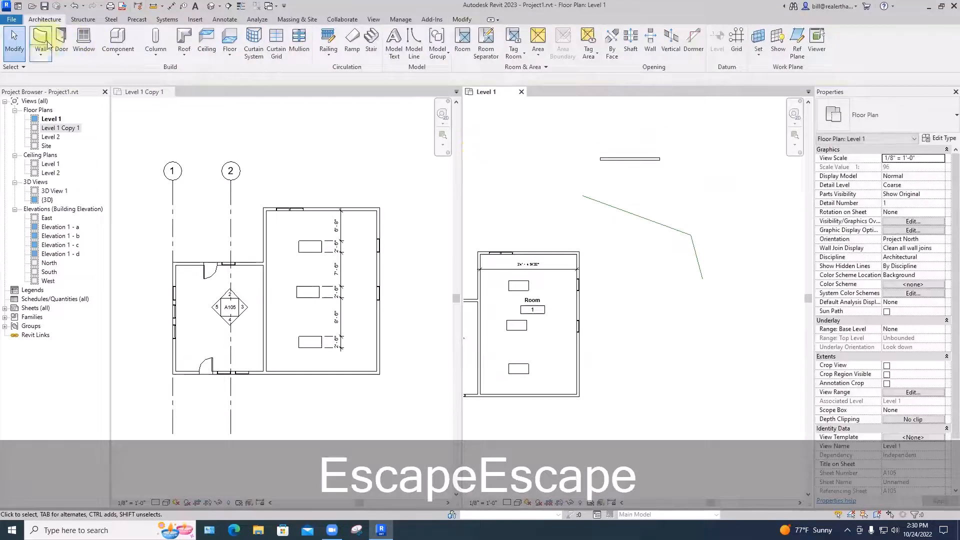
Draw a second Generic - 8" wall 10'-0" straight down from the horizontal wall's right endpoint
left_click(40, 57)
left_click(69, 80)
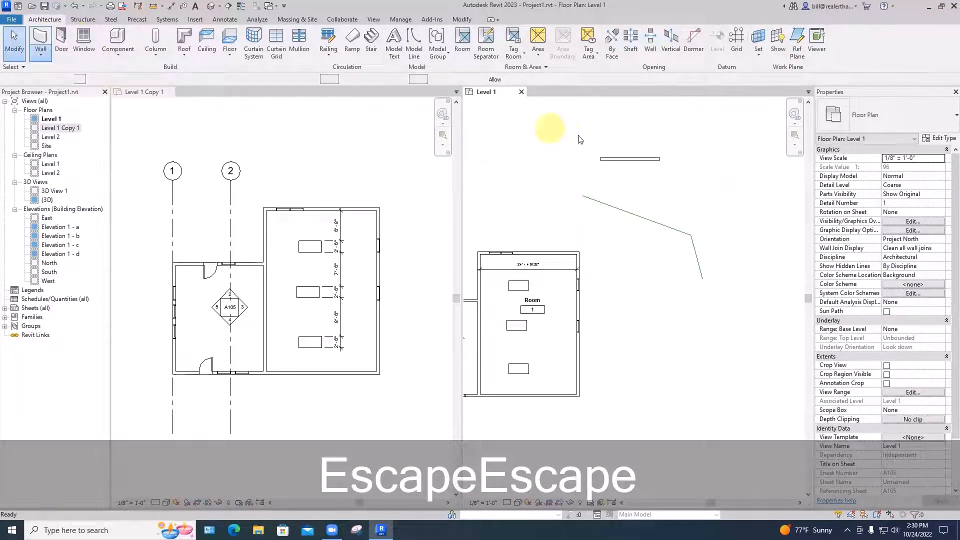
left_click(660, 159)
key("Escape")
key("Escape")
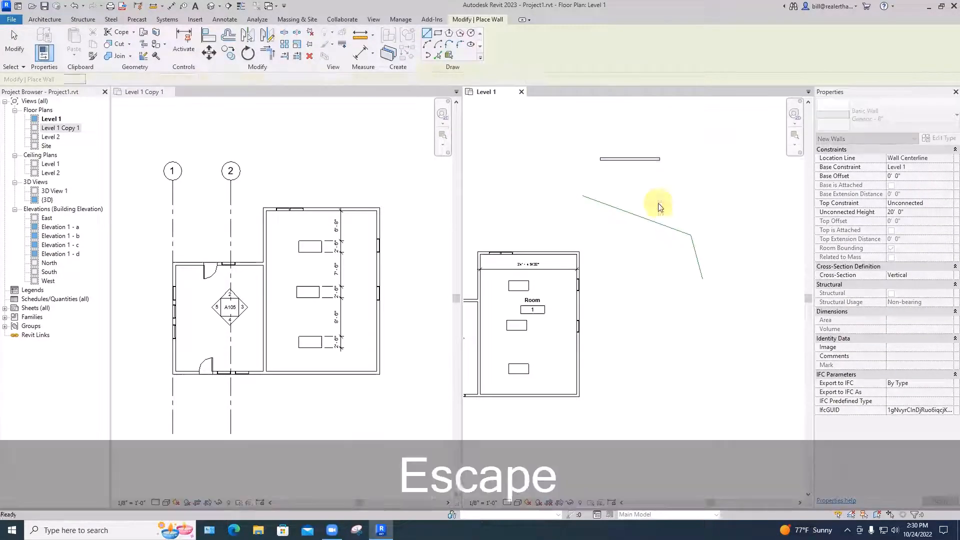
left_click(40, 48)
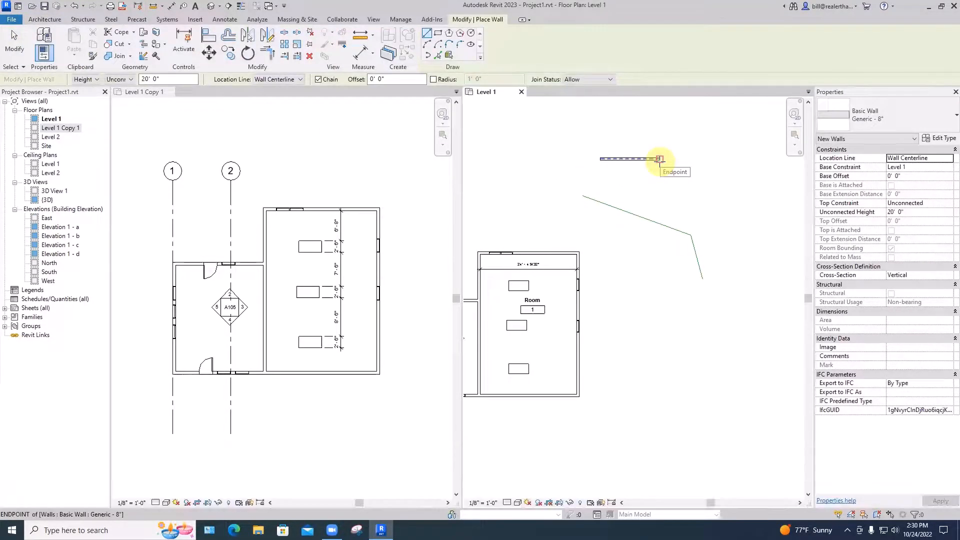
left_click(659, 159)
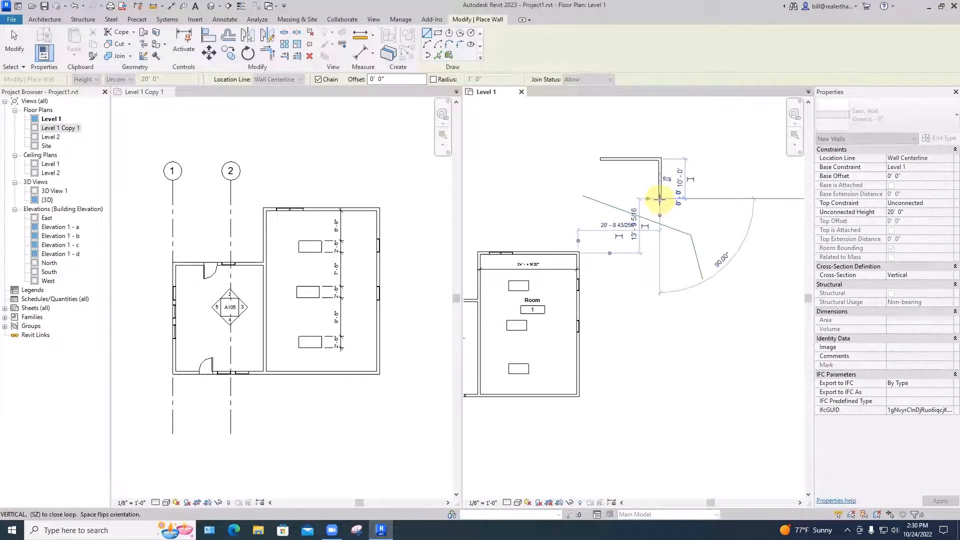
key("Escape")
key("Escape")
Move the horizontal wall upward and the vertical wall to the right
left_click(639, 159)
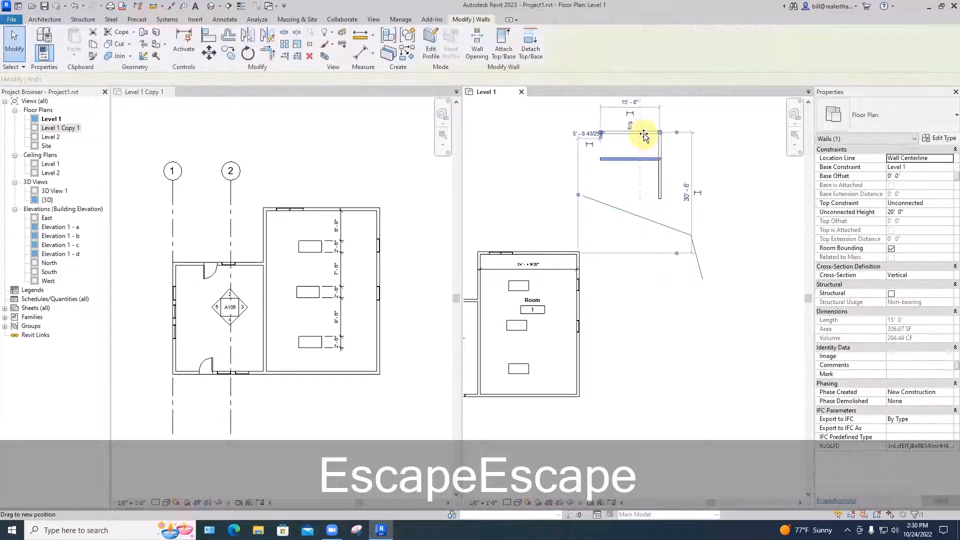
left_click_drag(643, 134, 644, 132)
left_click(661, 174)
left_click_drag(661, 173, 687, 175)
left_click(739, 184)
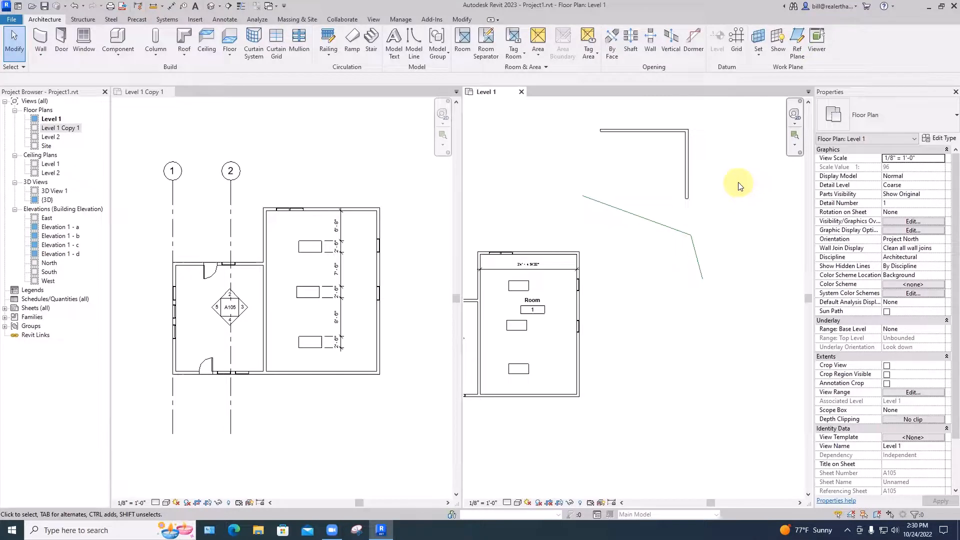
Extend the horizontal wall's right end about 9'-8" beyond the vertical wall
scroll(739, 175, "up", 2)
middle_click_drag(657, 128, 652, 185)
scroll(655, 186, "up", 3)
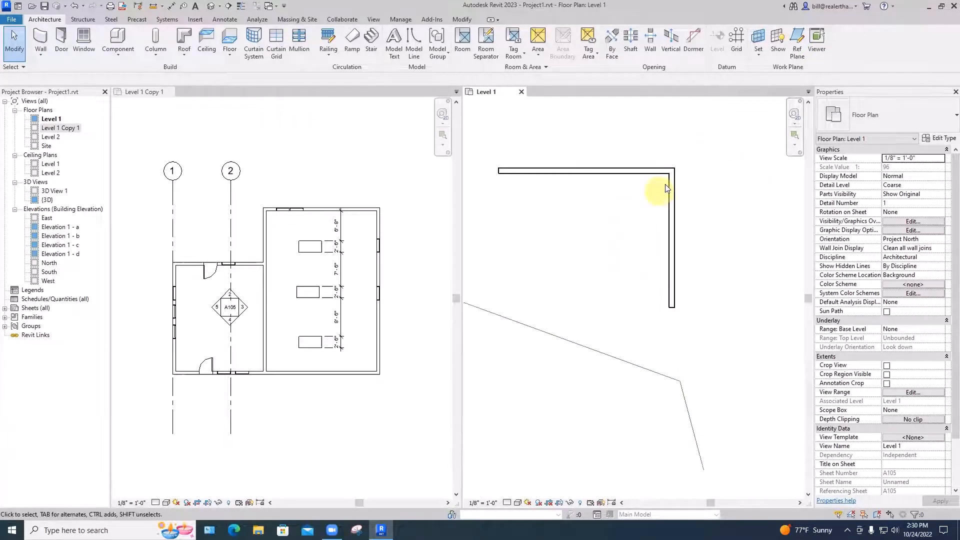
scroll(672, 182, "up", 2)
left_click(673, 181)
left_click_drag(672, 165, 789, 165)
Pull the vertical wall's upper end away from the horizontal wall and reattach it to form a T junction
left_click(649, 188)
left_click(670, 166)
left_click(722, 204)
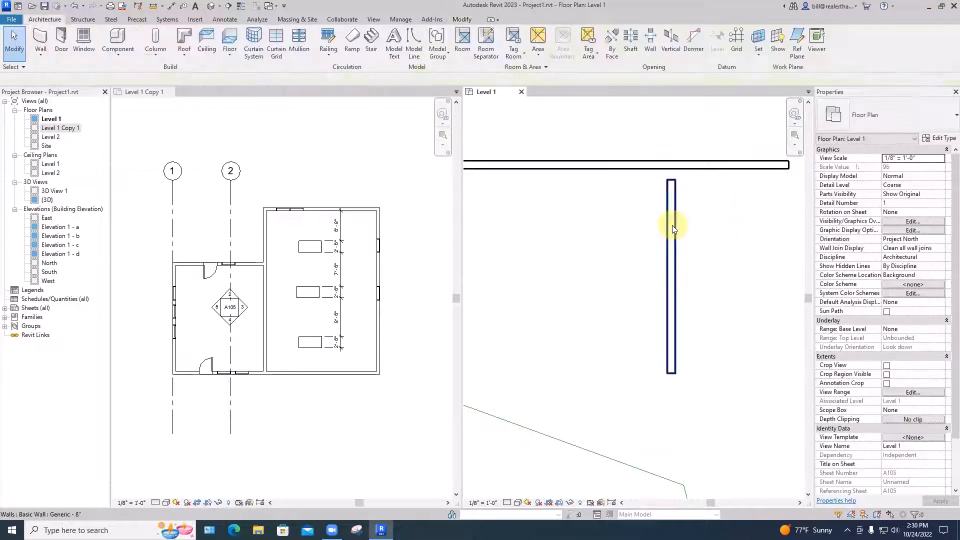
left_click(672, 229)
left_click_drag(671, 180, 701, 203)
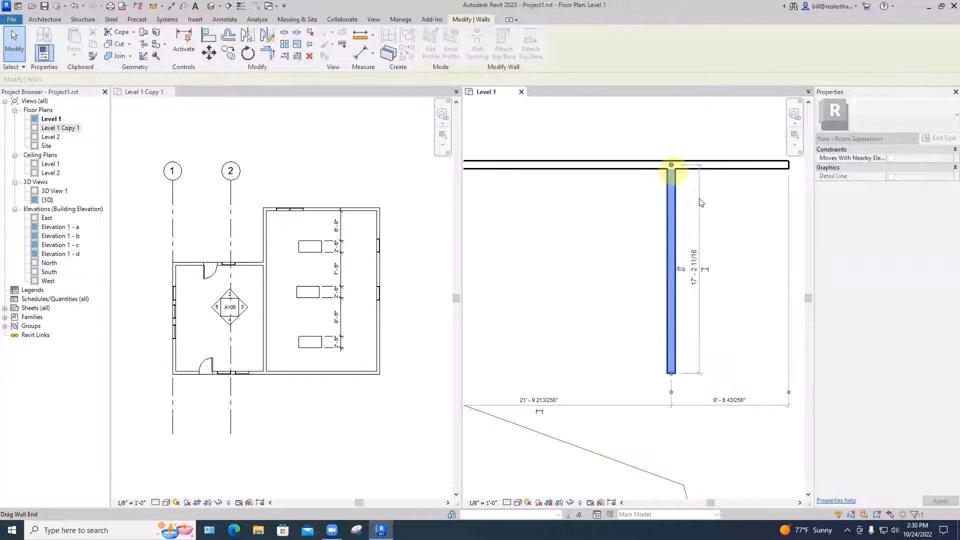
left_click(722, 220)
Slide the vertical wall along the horizontal wall toward its left end
scroll(723, 221, "down", 3)
middle_click_drag(733, 238, 713, 253)
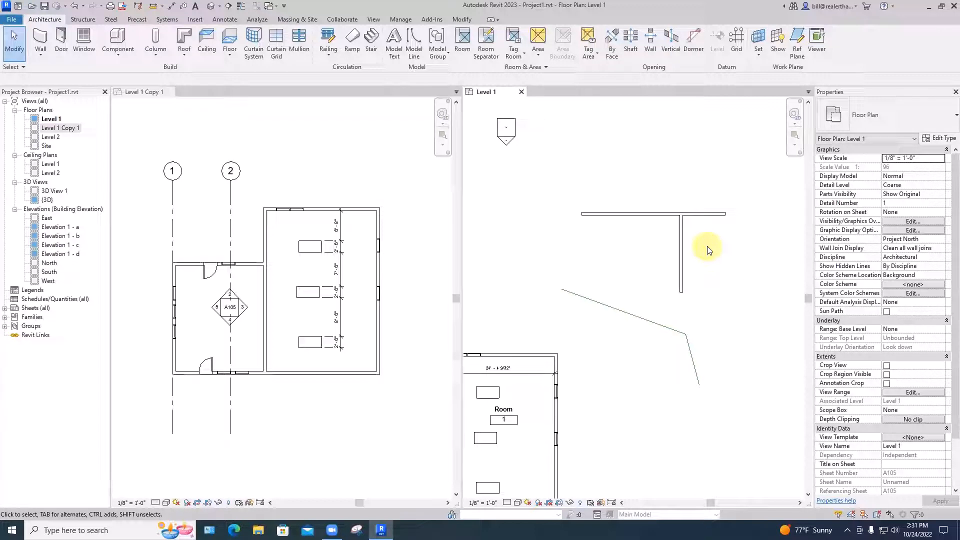
left_click_drag(683, 259, 623, 270)
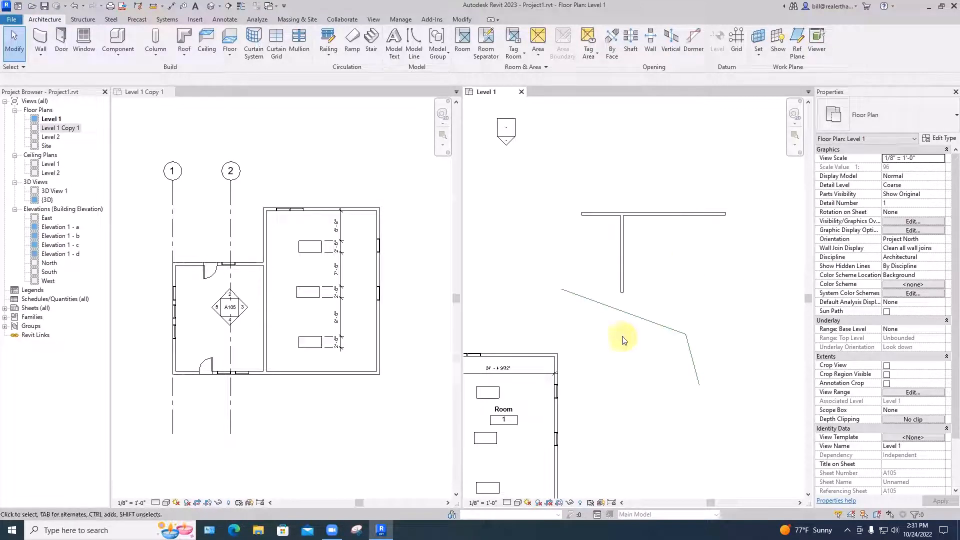
Draw two chained model lines in a V below the long sloping line, about 12'-6" and 10'-2" long
key("l")
key("i")
key("space")
left_click(623, 330)
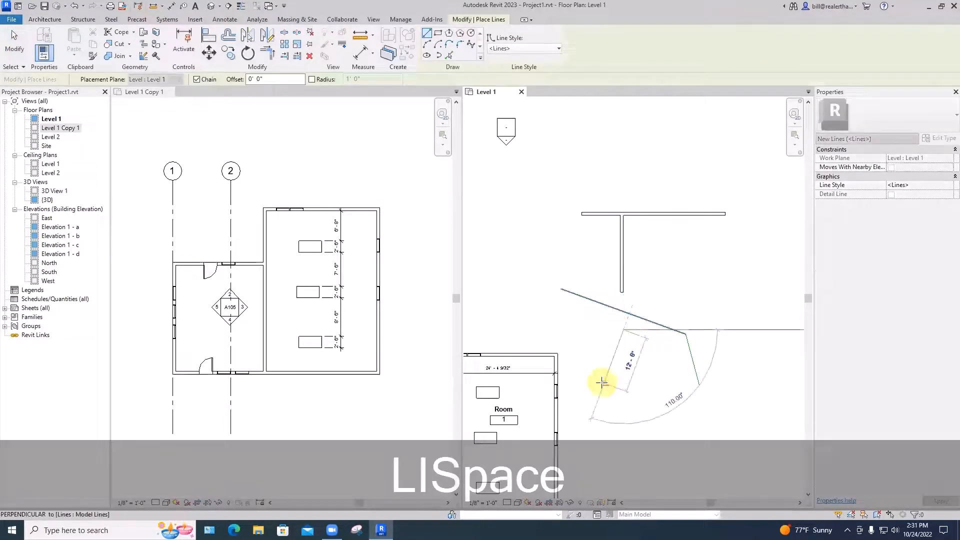
left_click(604, 383)
key("space")
left_click(639, 354)
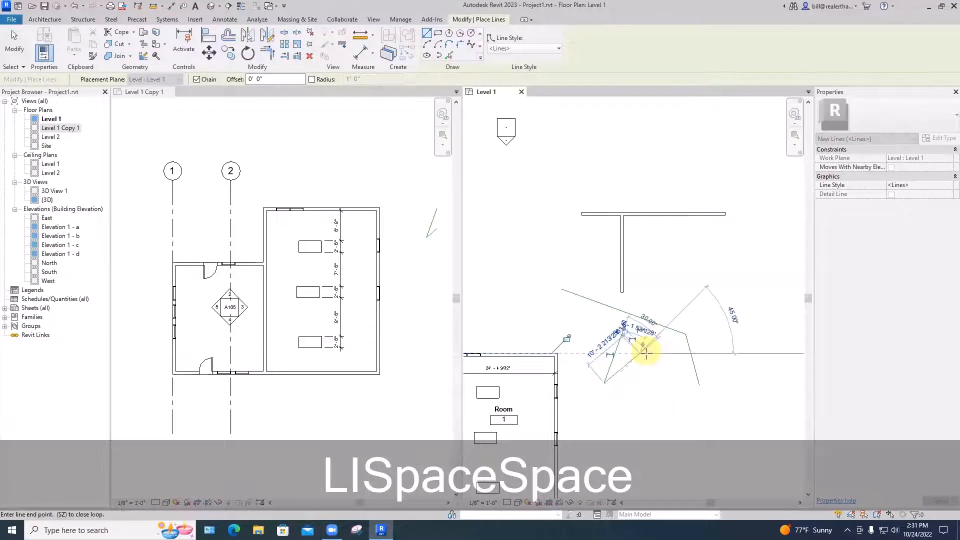
key("Escape")
key("Escape")
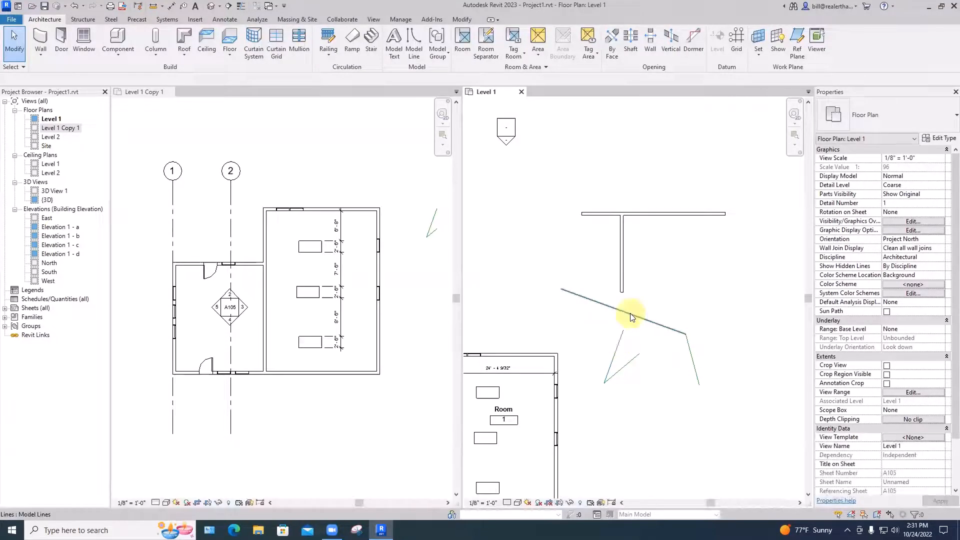
Try extending the V's steep line up to the long sloping line with Trim/Extend Single Element, and undo it
left_click(460, 20)
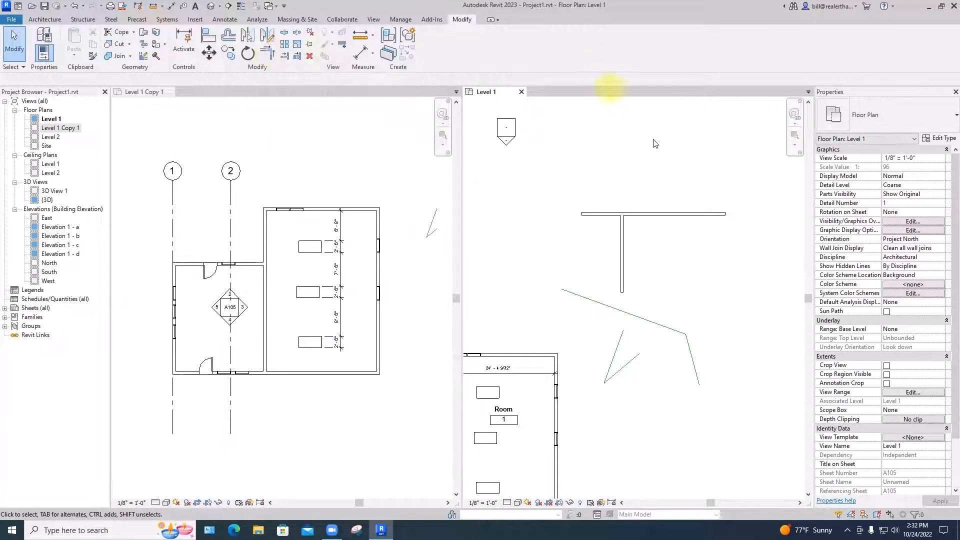
left_click(283, 57)
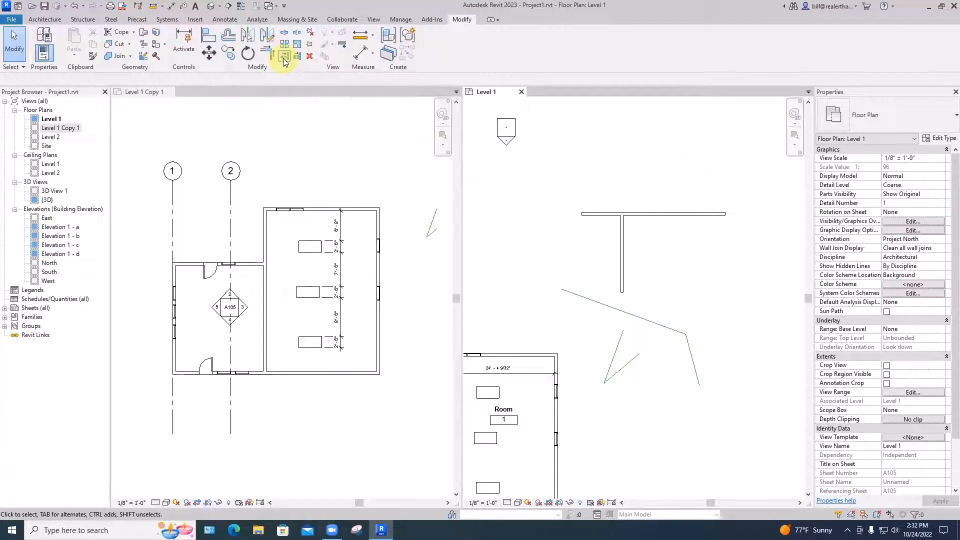
left_click(634, 314)
left_click(623, 335)
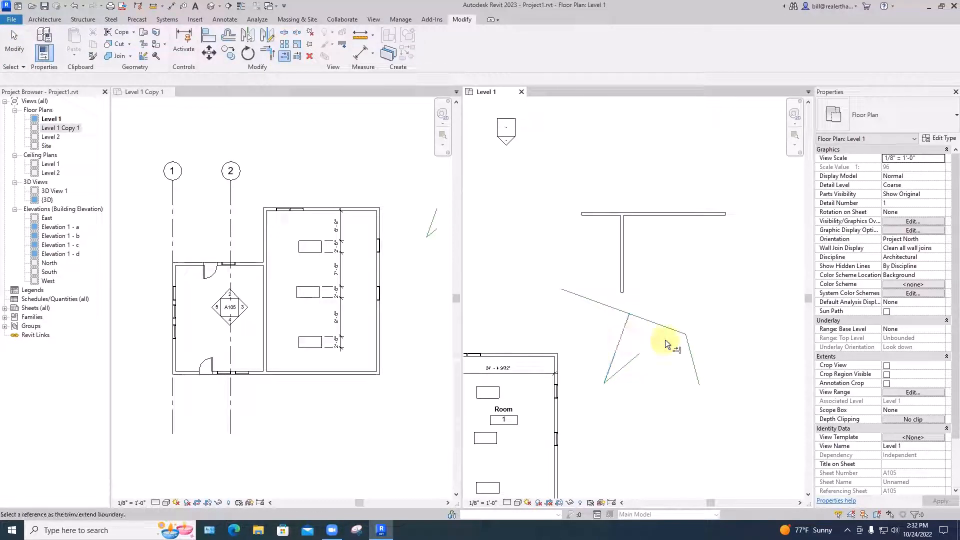
key("Escape")
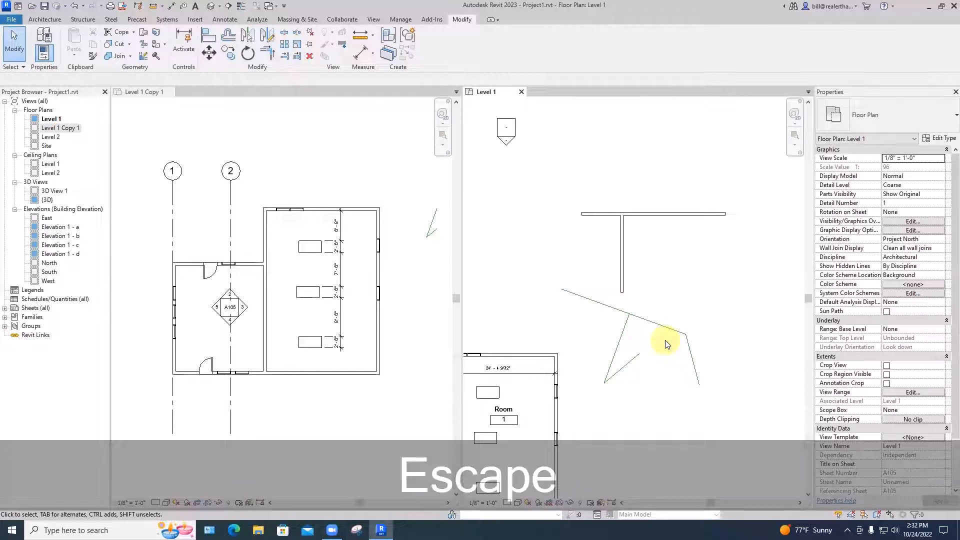
key("ctrl+z")
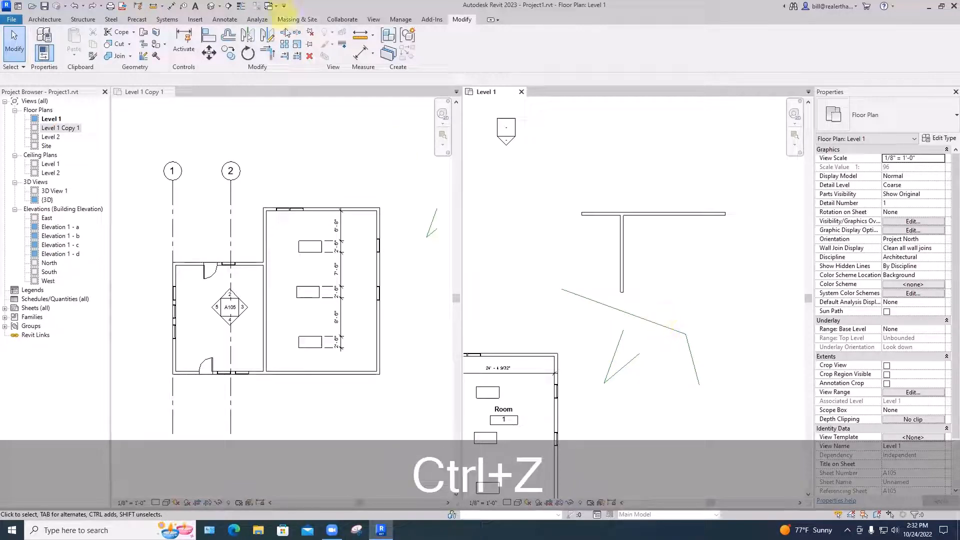
Extend both lines of the V to the long sloping line using Trim/Extend Multiple Elements
left_click(297, 56)
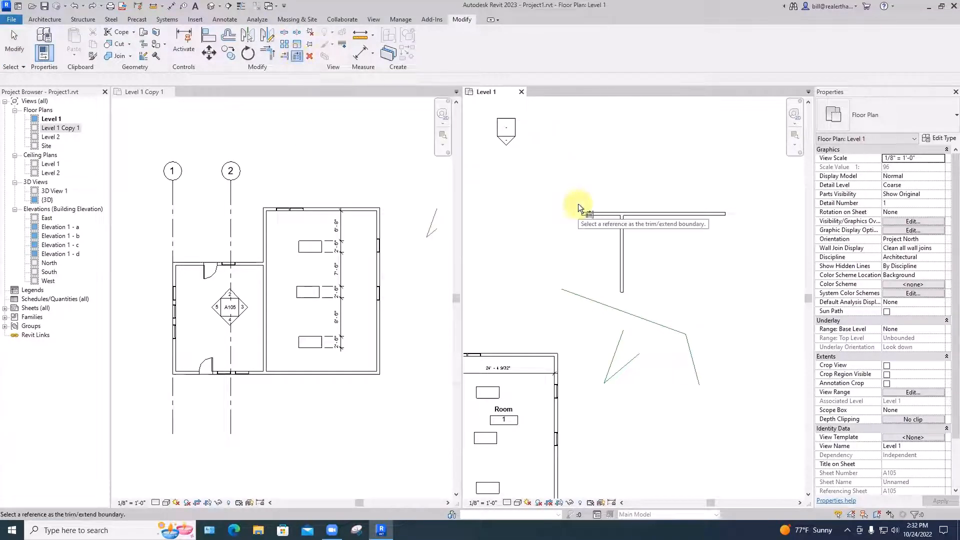
left_click(663, 325)
left_click(639, 353)
left_click(622, 334)
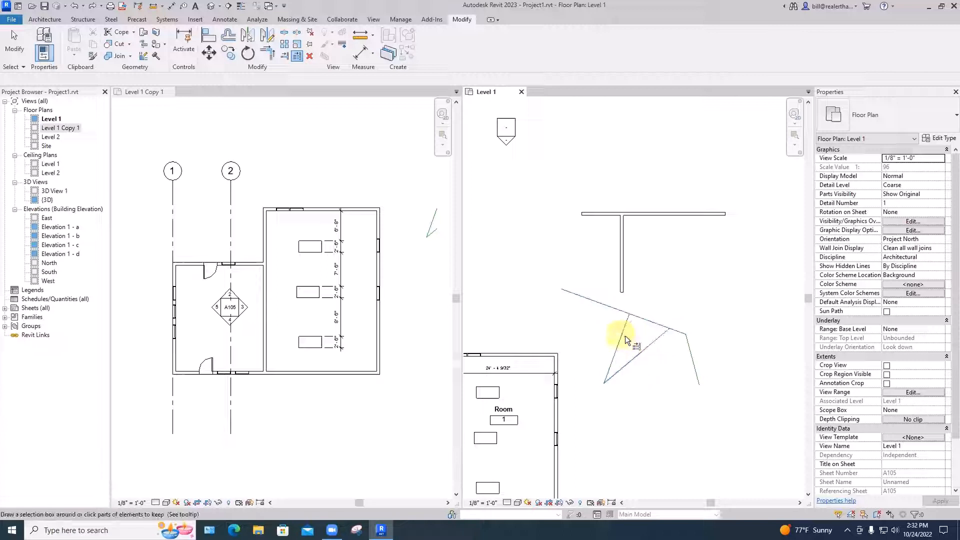
key("Escape")
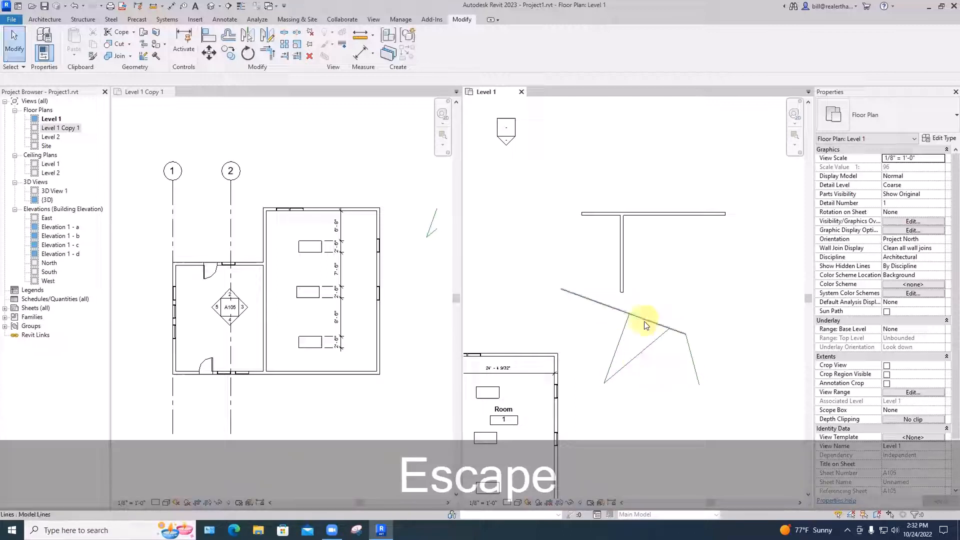
Move the long sloping line up and back down to test how the attached V lines follow it
left_click(646, 321)
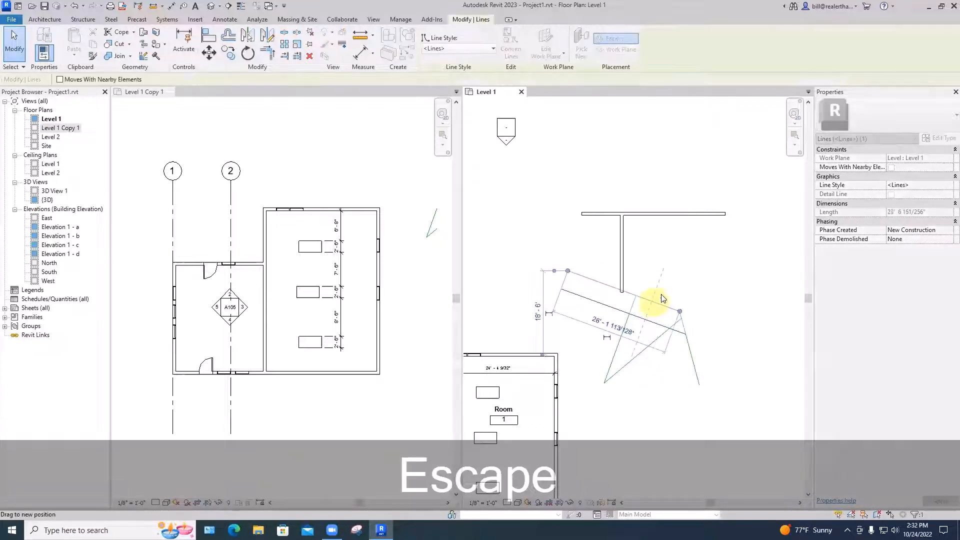
key("Escape")
left_click_drag(666, 264, 650, 327)
left_click(688, 266)
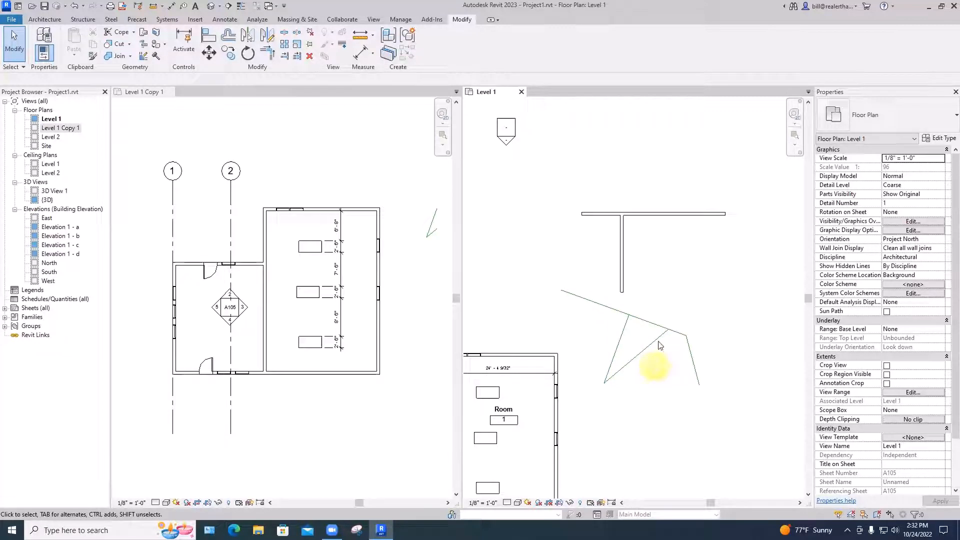
Draw two separate architectural walls below the horizontal wall: a short vertical one and a slanted one about 9'-4" long at 50°
left_click(43, 19)
left_click(43, 52)
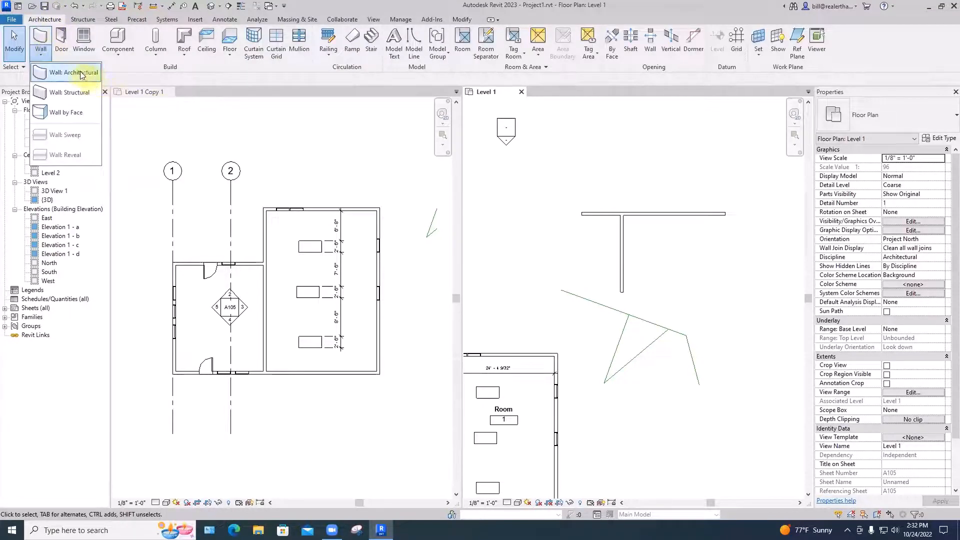
left_click(62, 71)
left_click(657, 249)
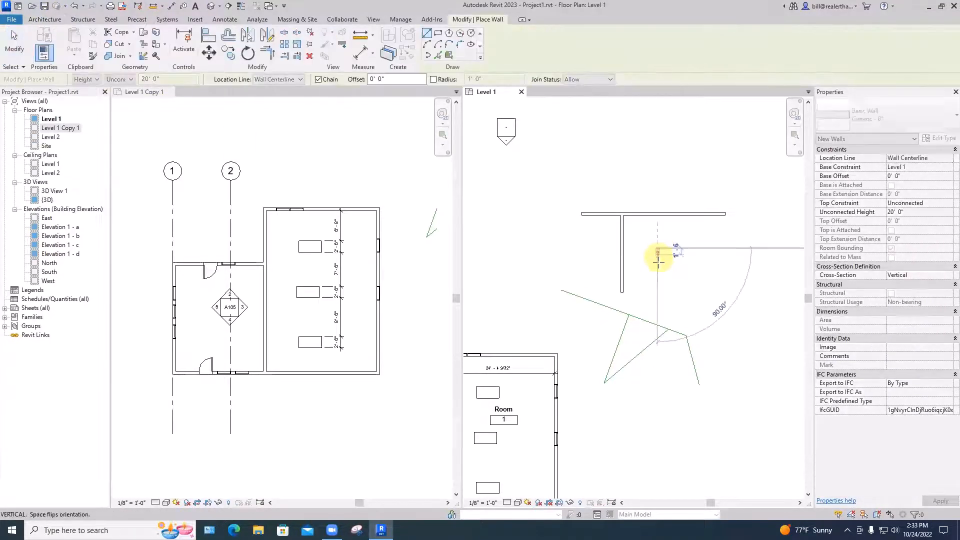
key("space")
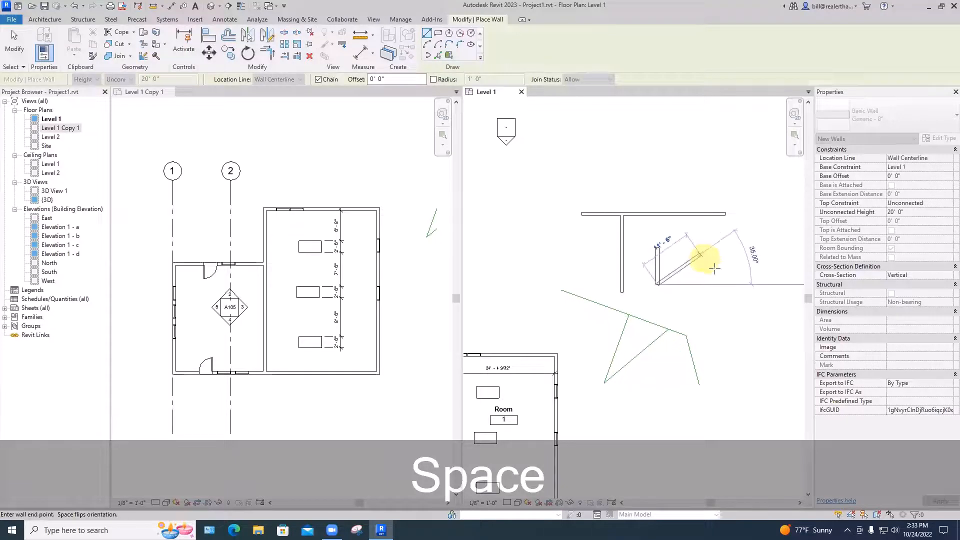
key("Escape")
key("space")
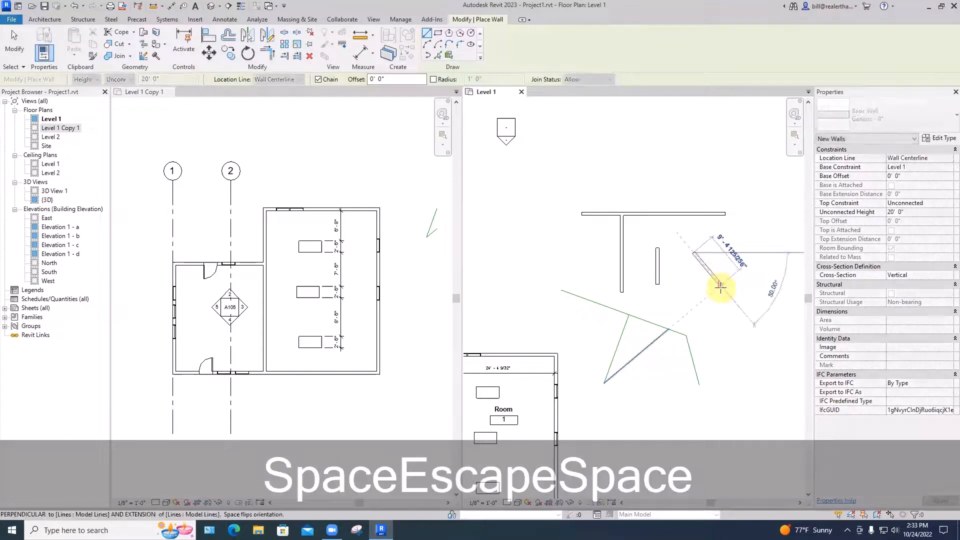
left_click(722, 285)
key("Escape")
key("Escape")
Extend the new vertical and slanted walls to the horizontal wall with Trim/Extend Multiple Elements
left_click(635, 214)
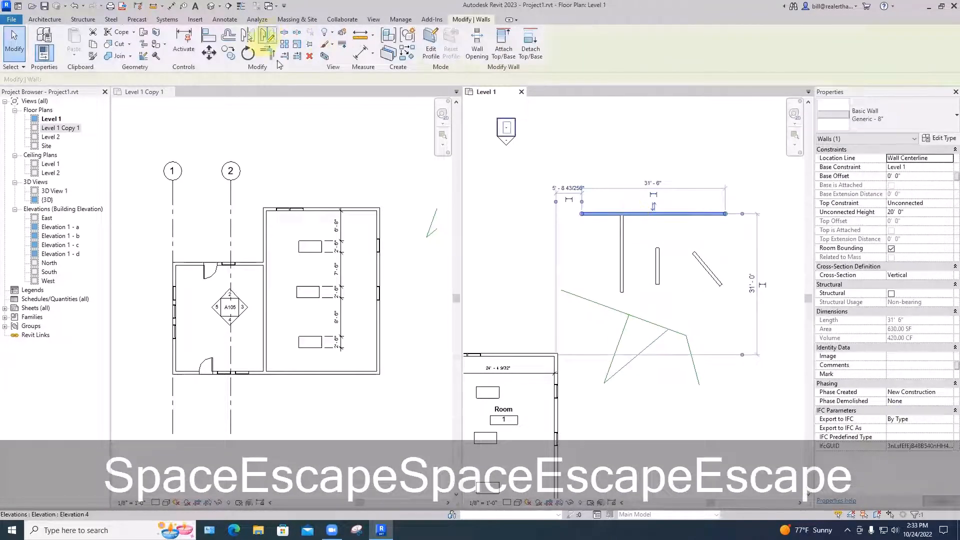
left_click(632, 210)
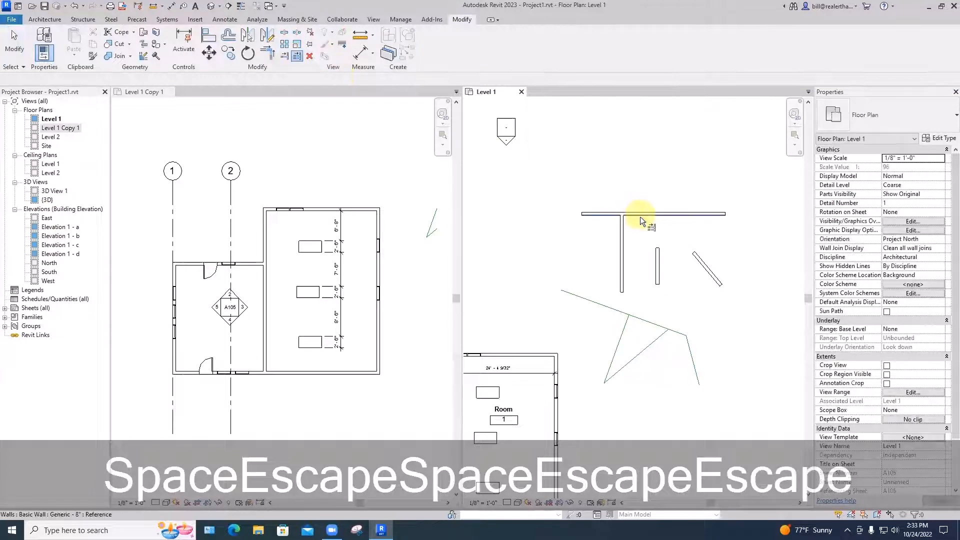
left_click(640, 215)
left_click(658, 251)
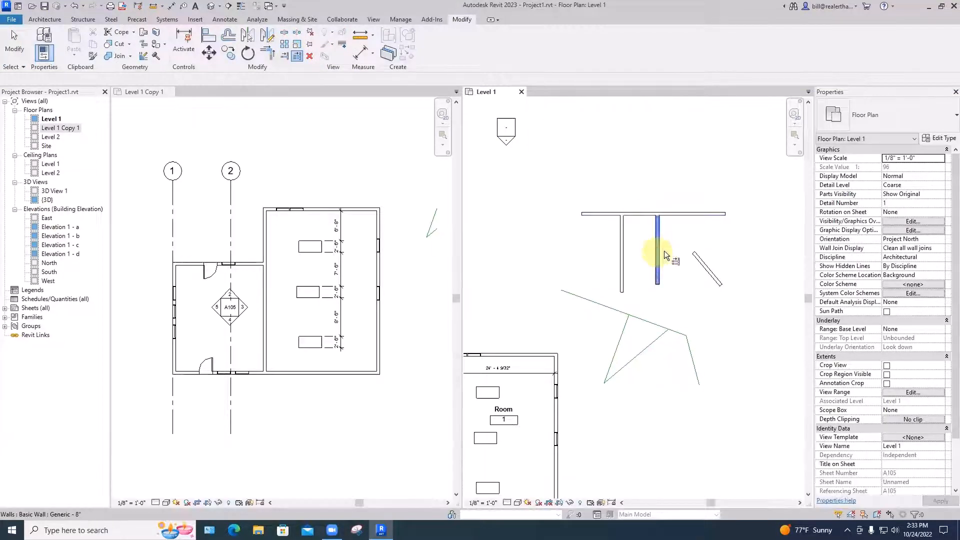
left_click(697, 258)
key("Escape")
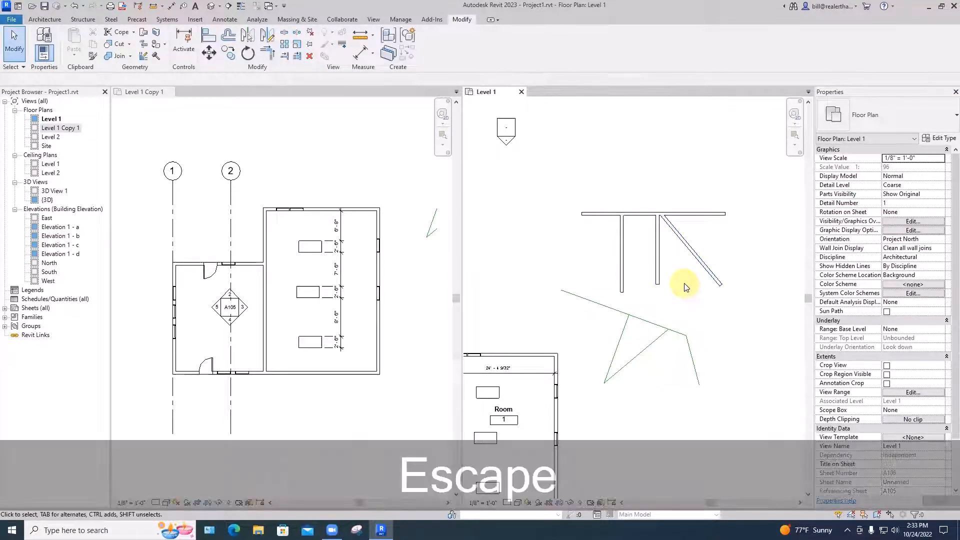
Stretch the upper ends of the slanted wall and the short vertical wall past the horizontal wall so both cross it
left_click(671, 227)
left_click_drag(662, 215, 636, 185)
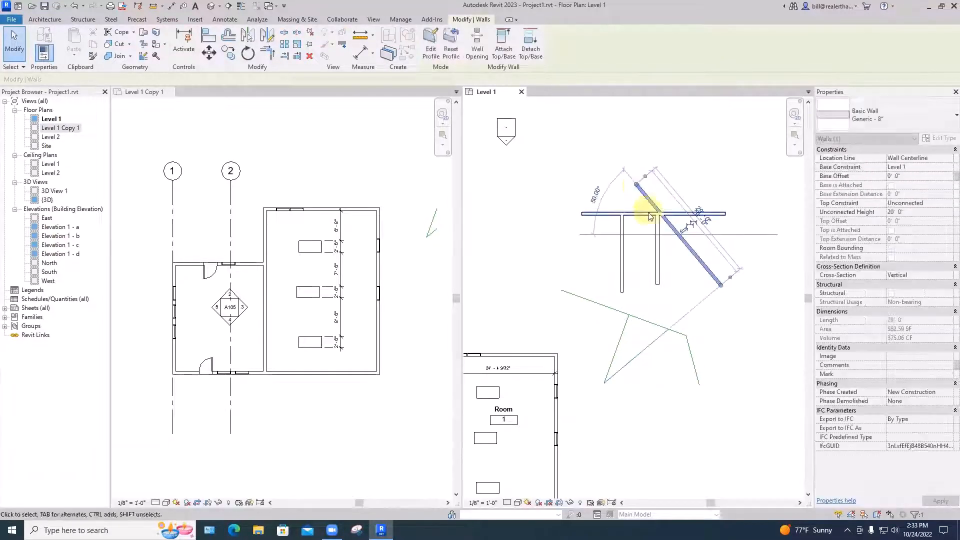
left_click(658, 234)
left_click_drag(658, 215, 658, 178)
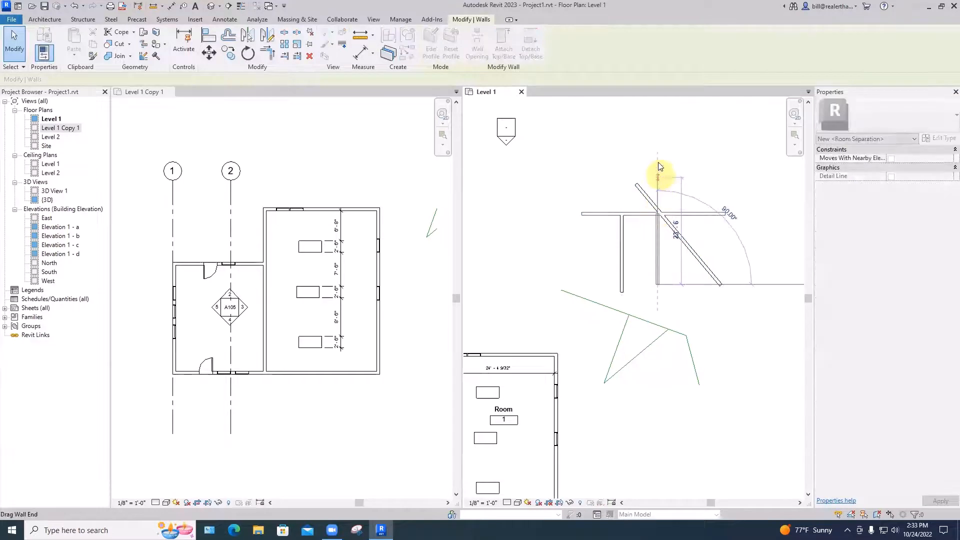
left_click(639, 136)
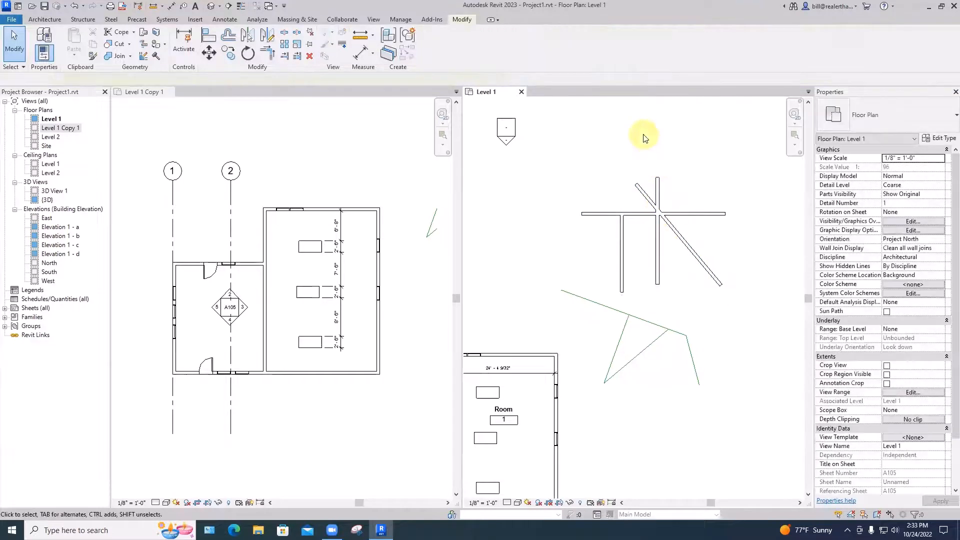
Trim the vertical and slanted walls at the horizontal wall with Trim/Extend Multiple Elements, keeping their lower portions
left_click(296, 55)
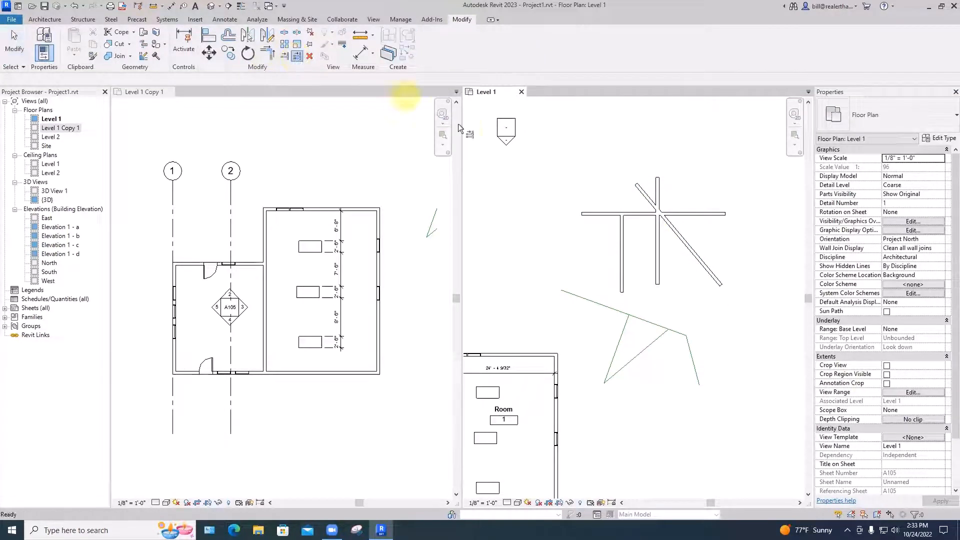
left_click(632, 211)
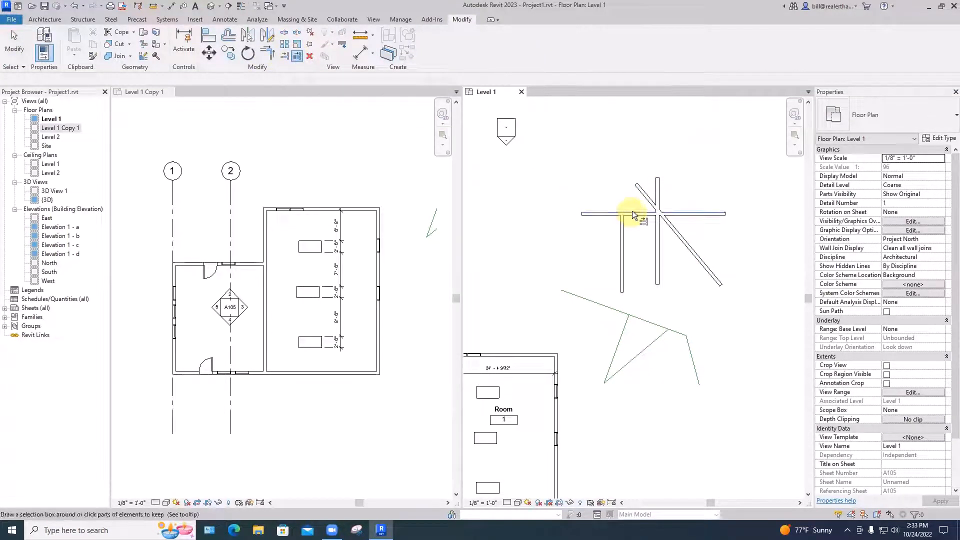
left_click(655, 225)
left_click(673, 227)
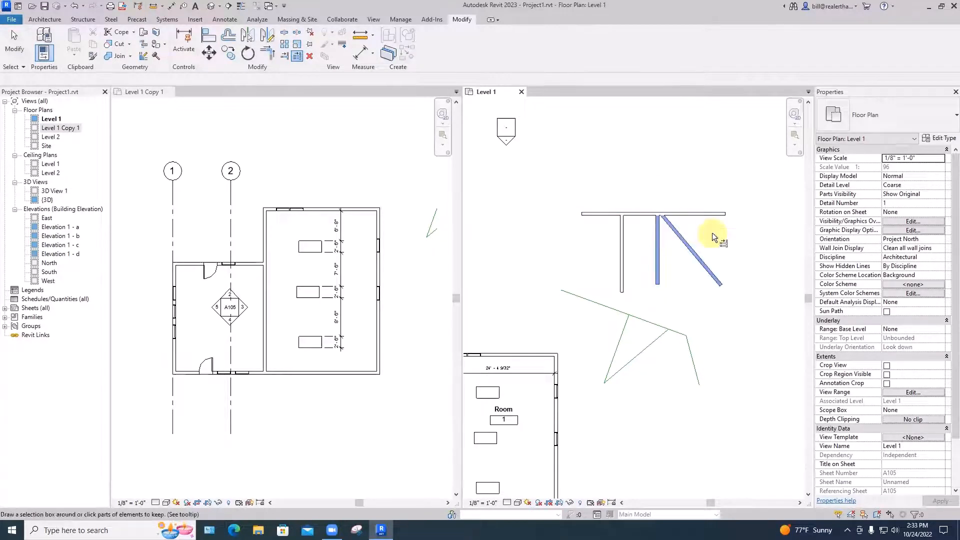
key("Escape")
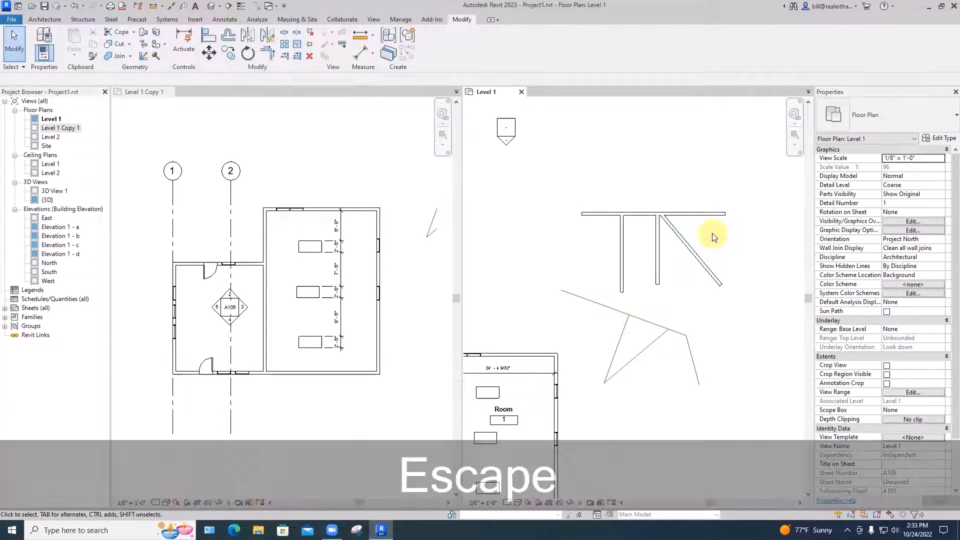
key("z")
key("f")
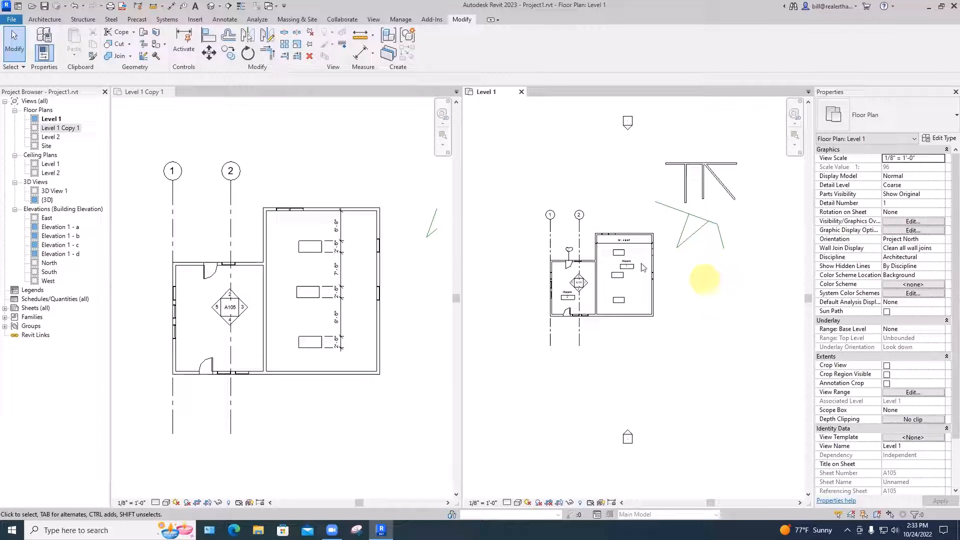
left_click(44, 19)
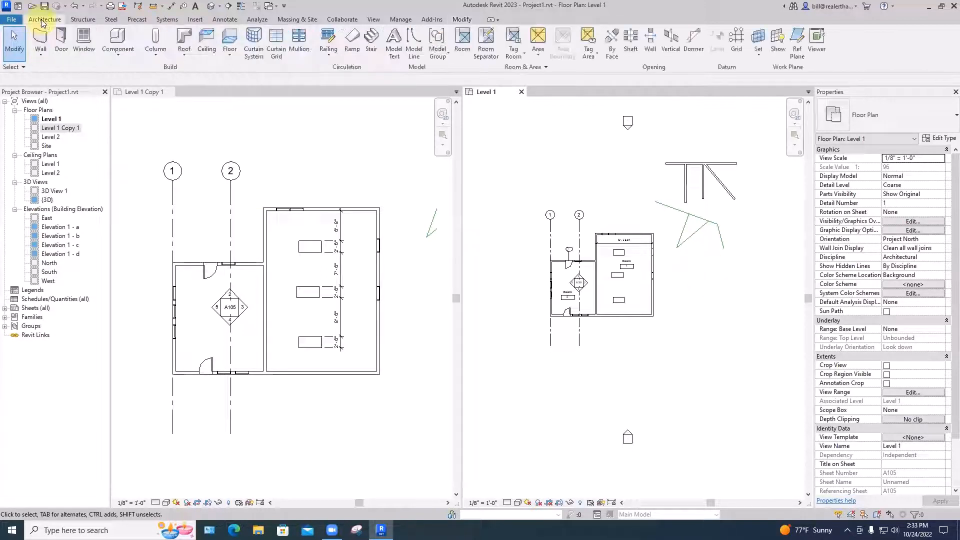
left_click(83, 55)
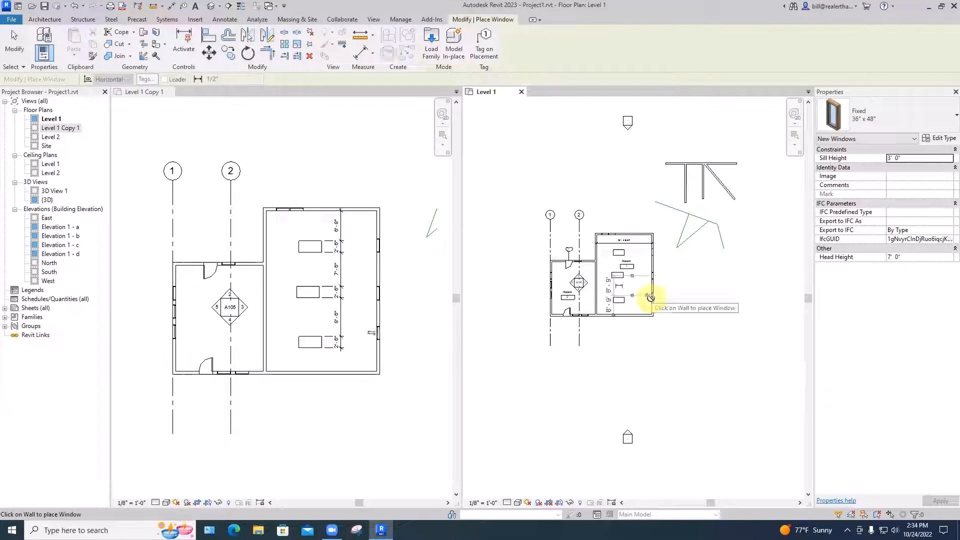
key("Escape")
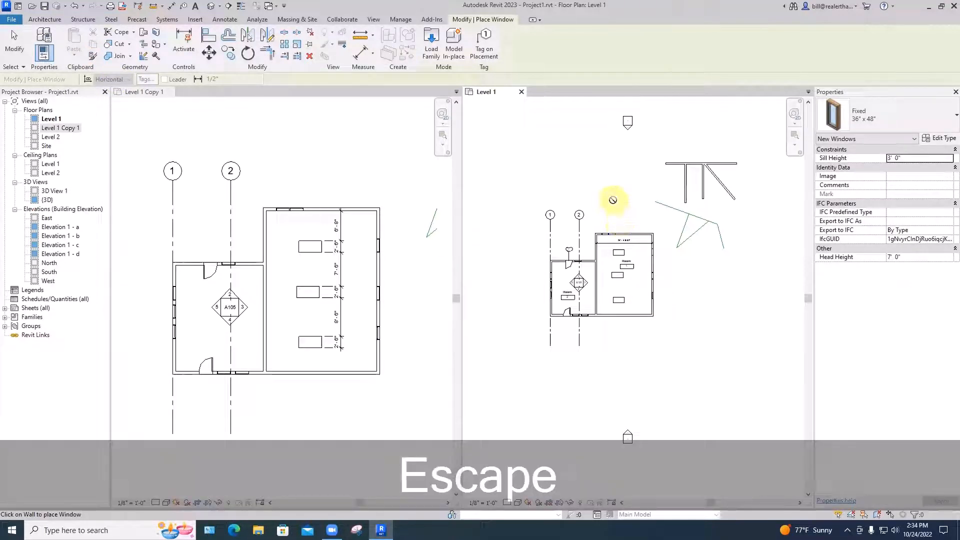
key("Escape")
key("Escape")
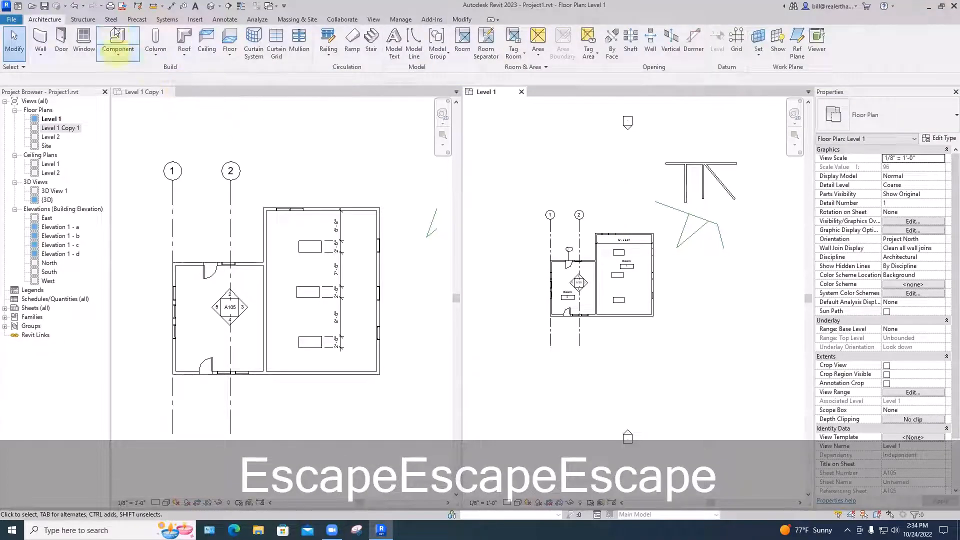
Start placing a component and look through the loaded types, from desks and parking spaces to trees and window trims
left_click(117, 50)
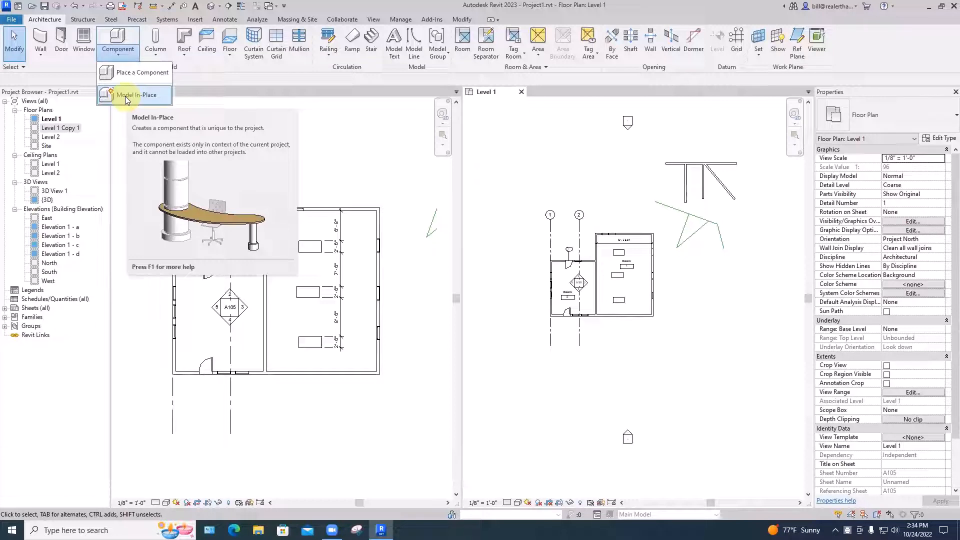
left_click(130, 71)
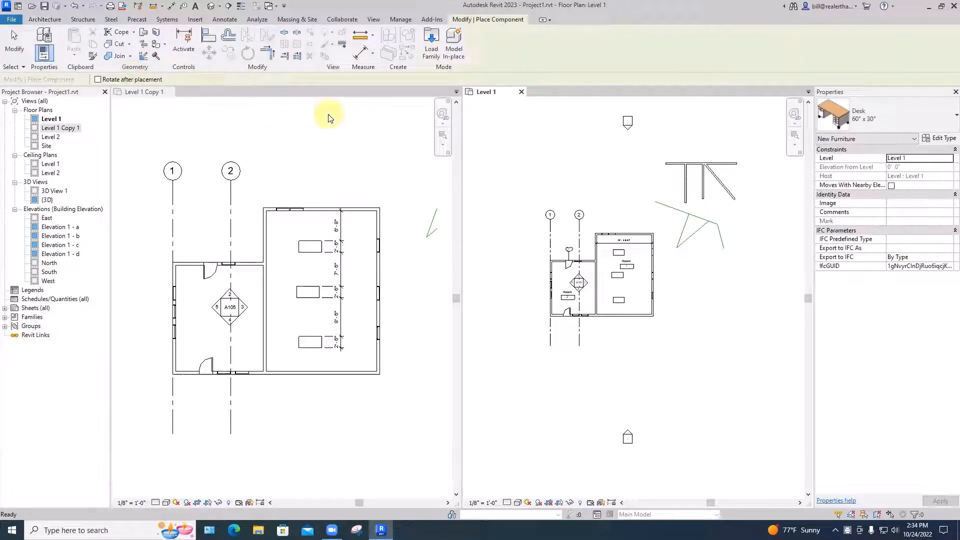
left_click(878, 114)
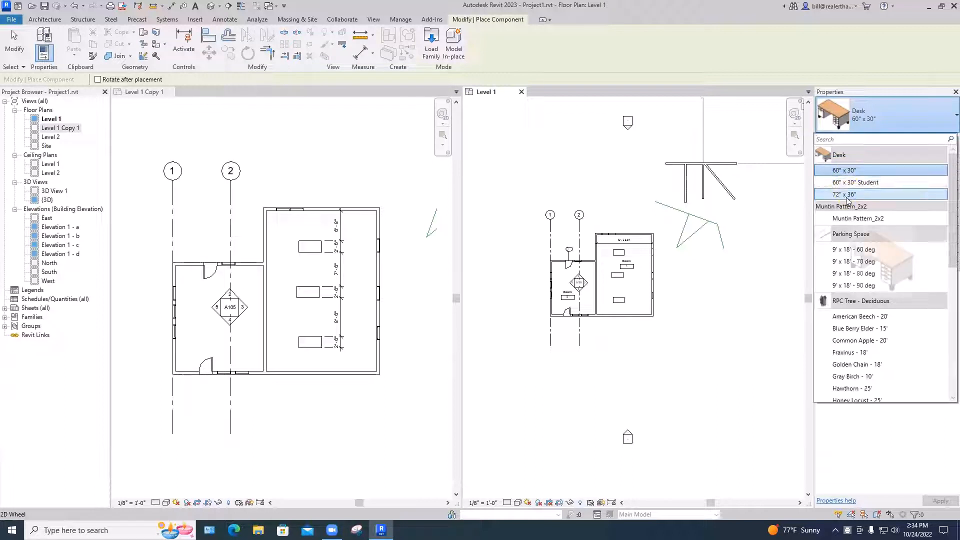
scroll(855, 260, "down", 7)
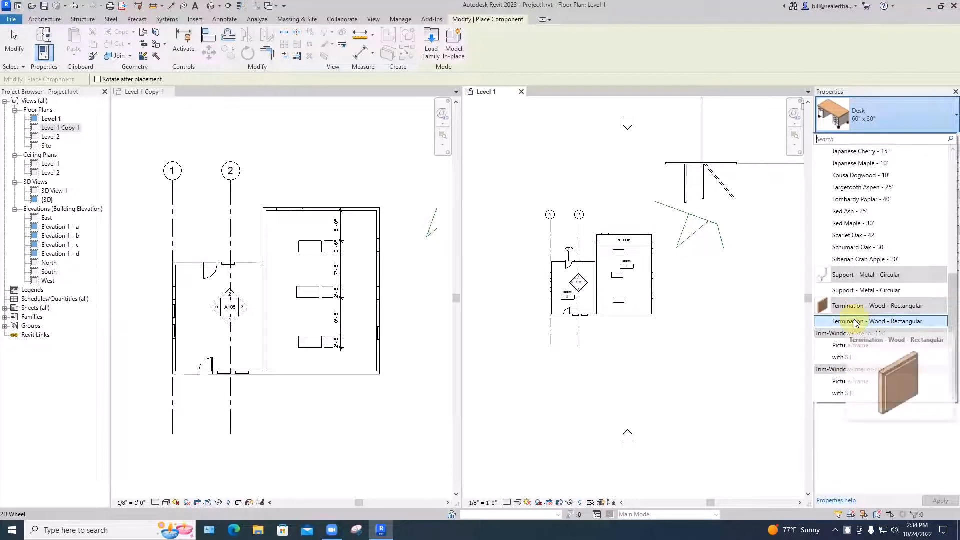
scroll(856, 323, "up", 7)
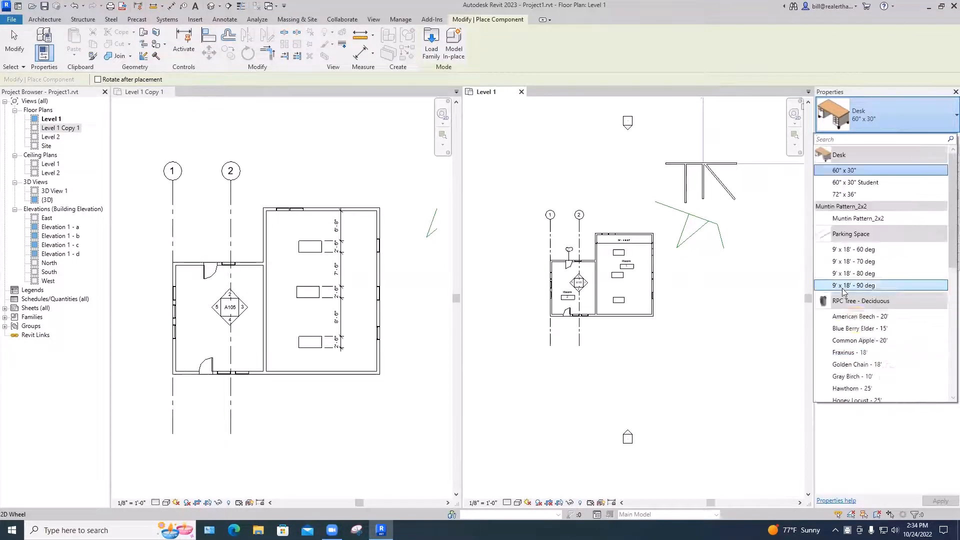
Start loading a family and enlarge and reposition the Load Family dialog to show the whole English-Imperial folder list
left_click(432, 52)
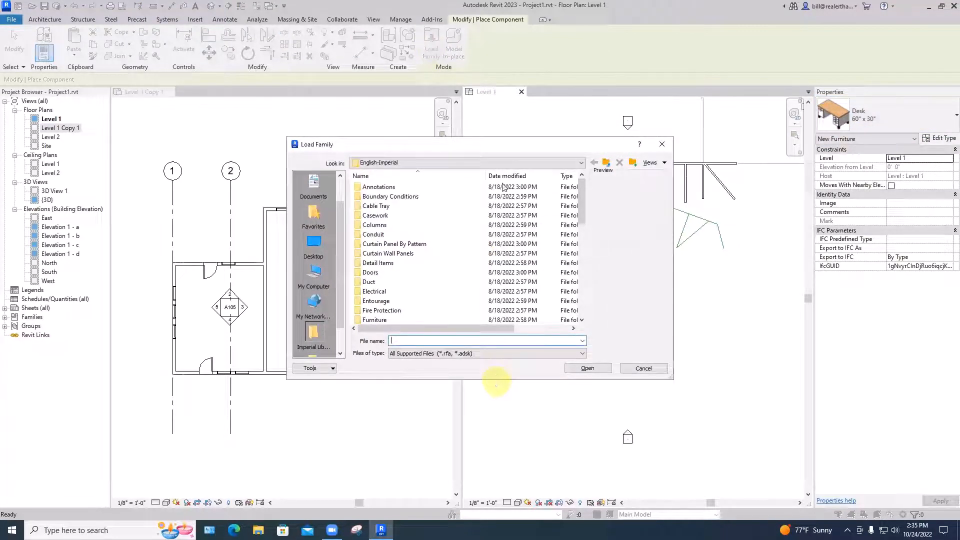
left_click_drag(496, 381, 497, 491)
left_click_drag(509, 138, 524, 1)
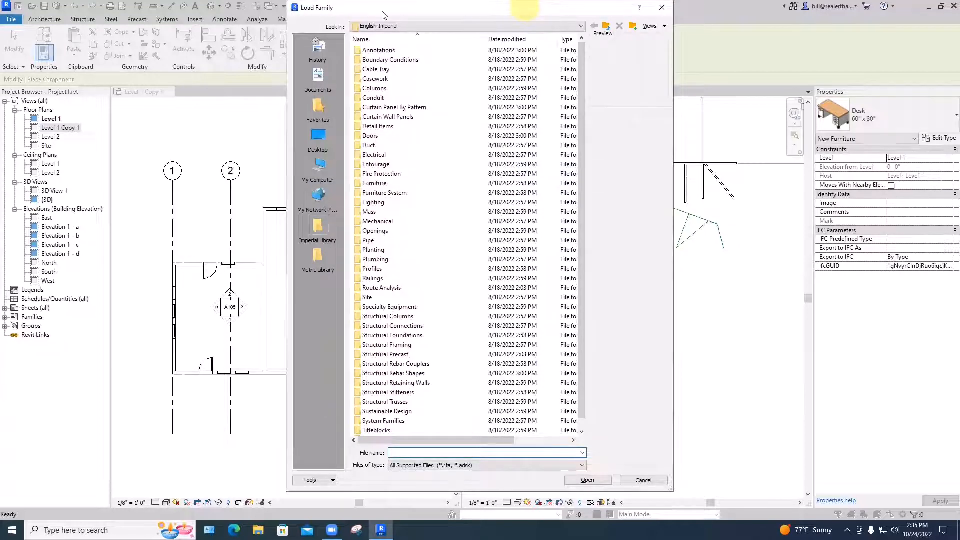
left_click_drag(383, 15, 240, 20)
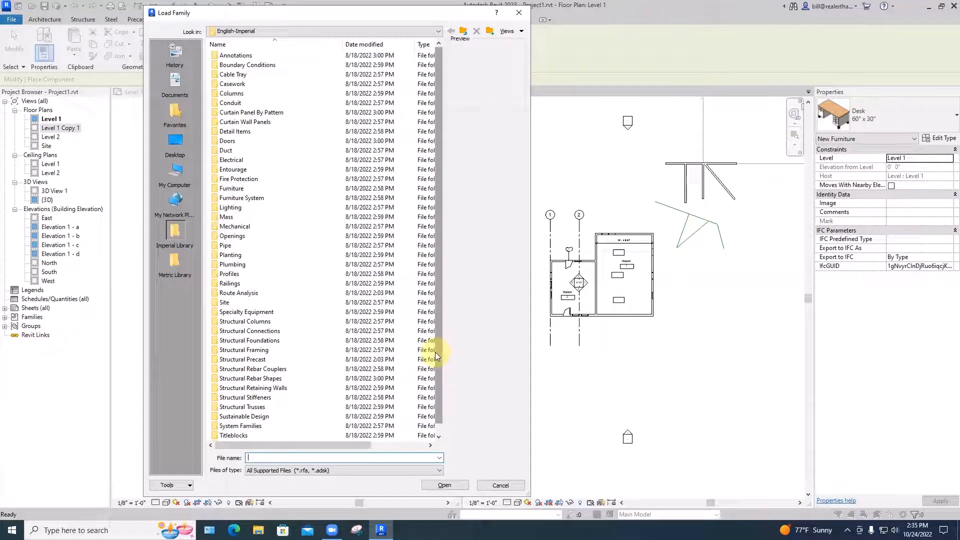
Look through the Commercial and Hardware folders of the Doors library, previewing handle, panic bar and push plate families, and return to the English-Imperial folder
left_click(217, 142)
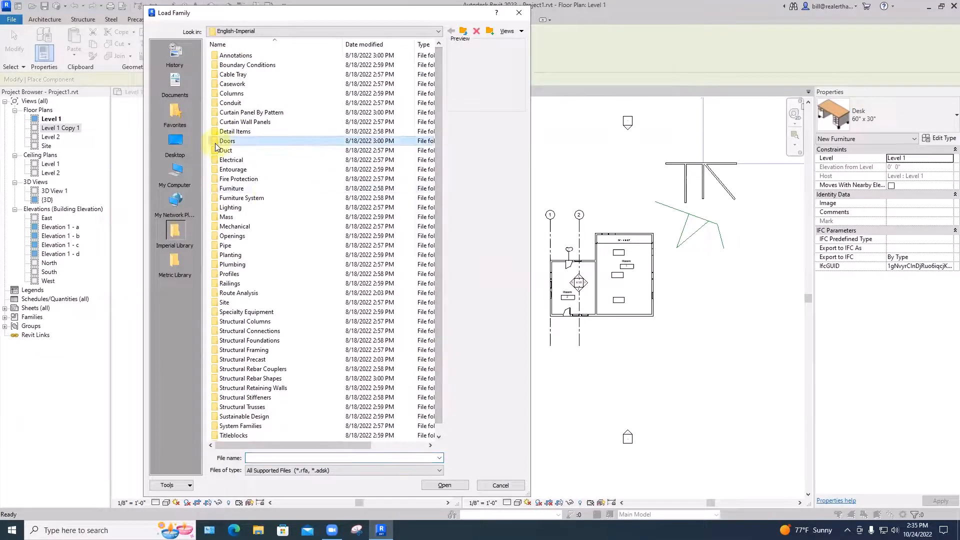
double_click(216, 145)
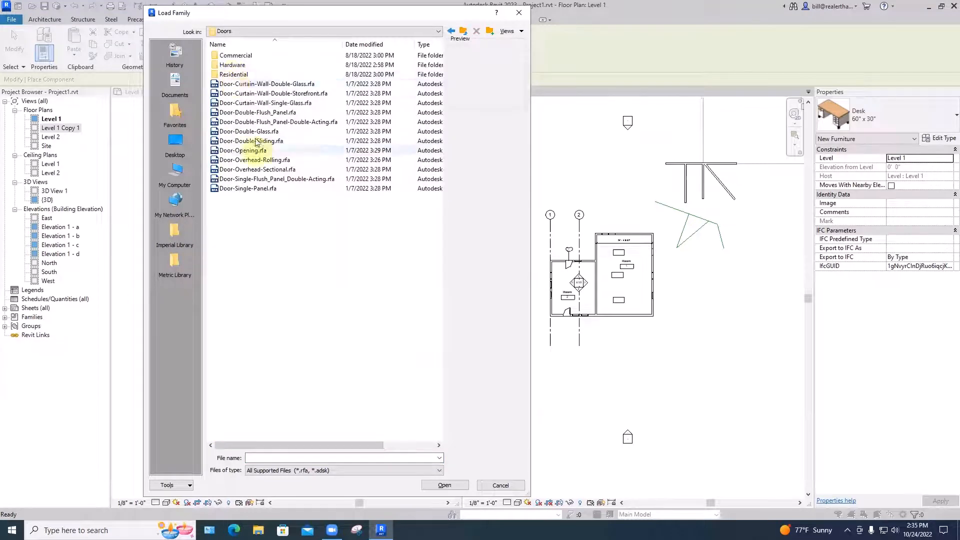
double_click(226, 56)
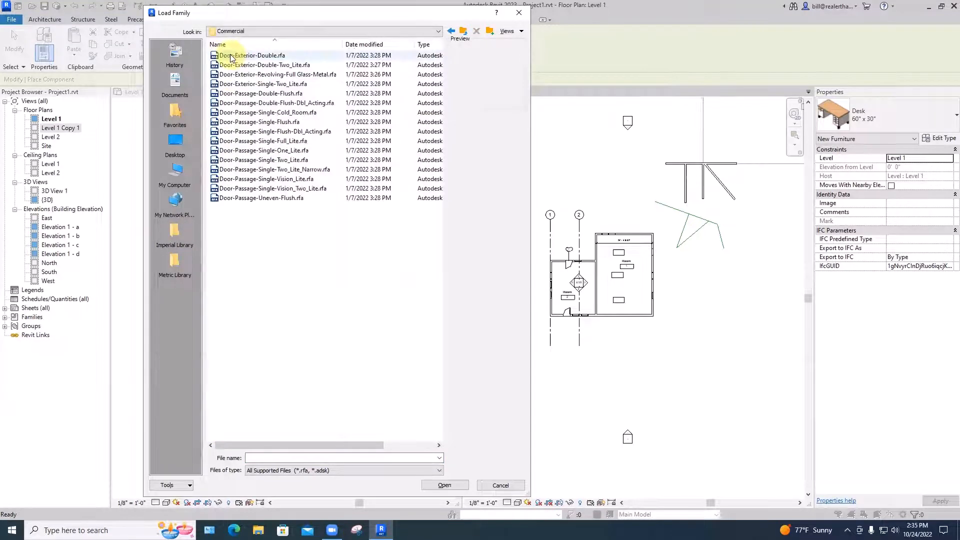
left_click(459, 34)
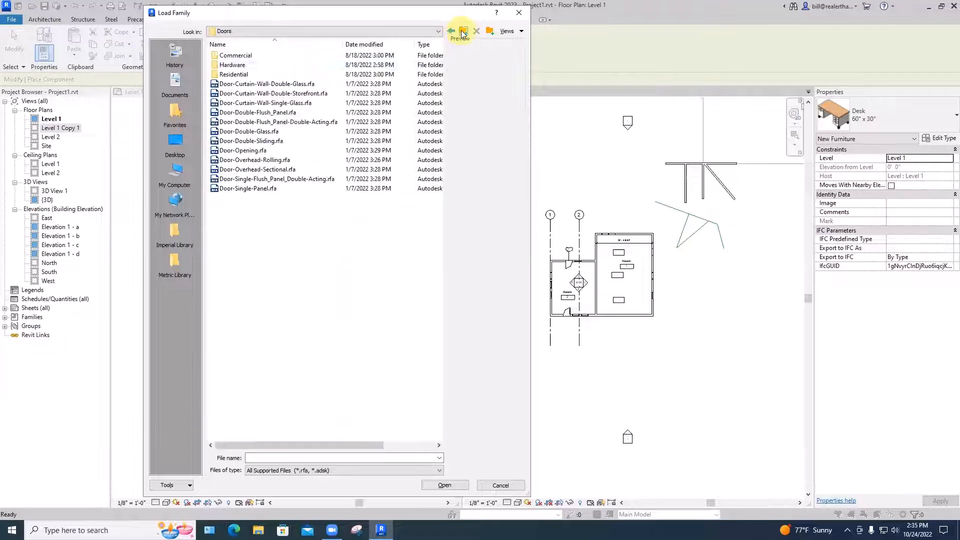
double_click(232, 66)
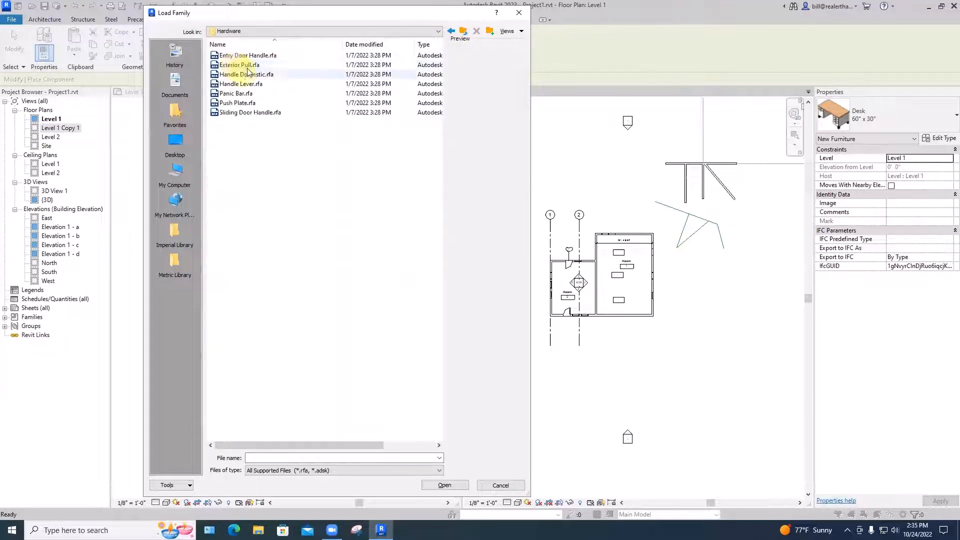
left_click(234, 75)
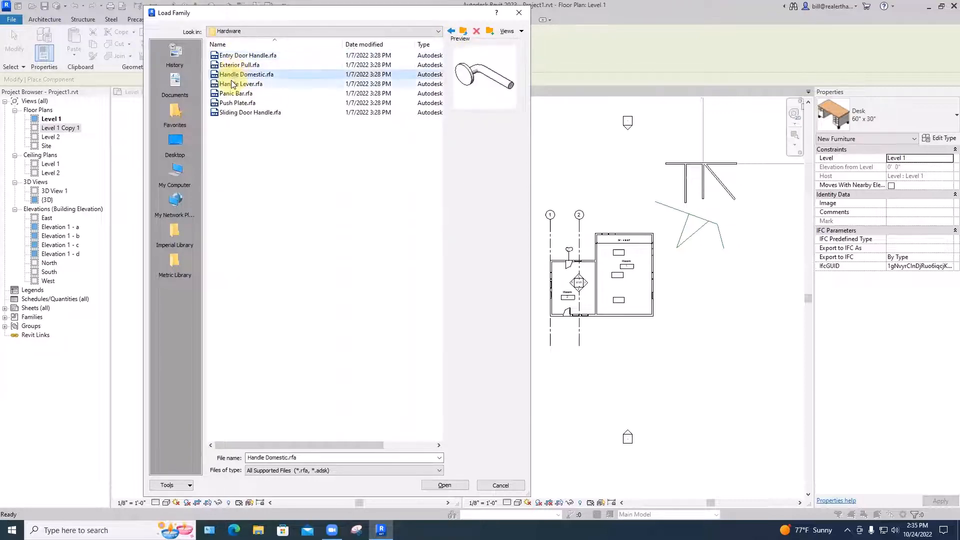
left_click(233, 85)
left_click(233, 94)
left_click(235, 103)
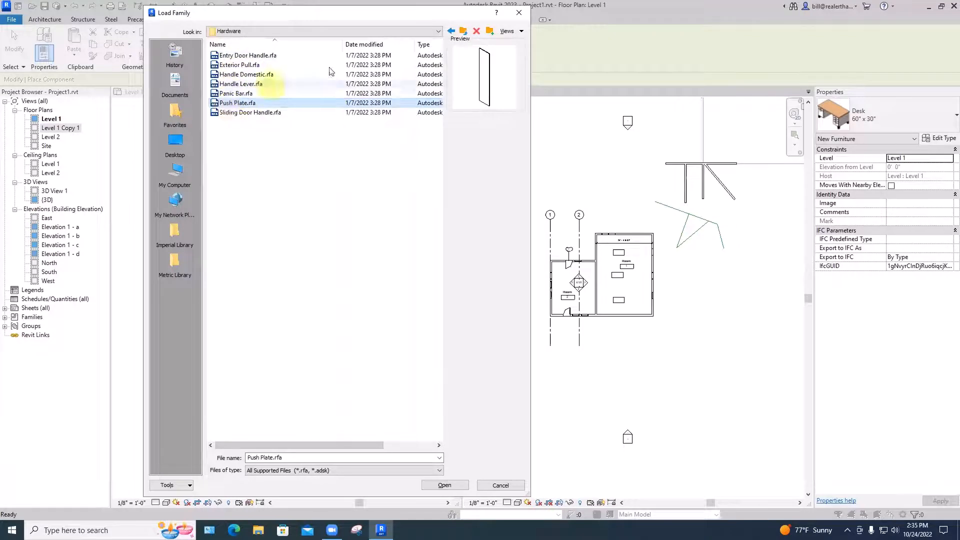
left_click(463, 33)
left_click(464, 33)
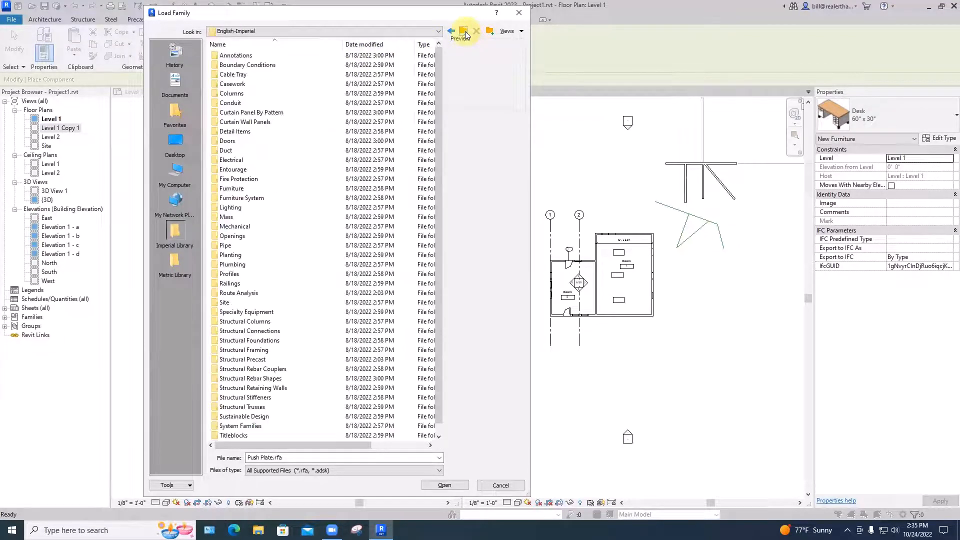
Preview the Kinder, Corbu and Viper chairs in the Furniture library's Seating folder and load Sofa.rfa into the project
double_click(233, 188)
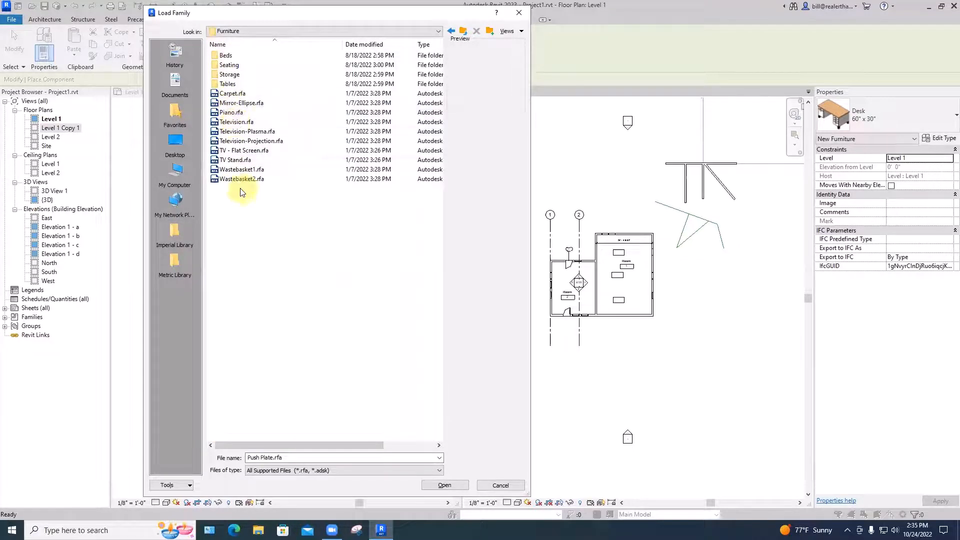
double_click(227, 66)
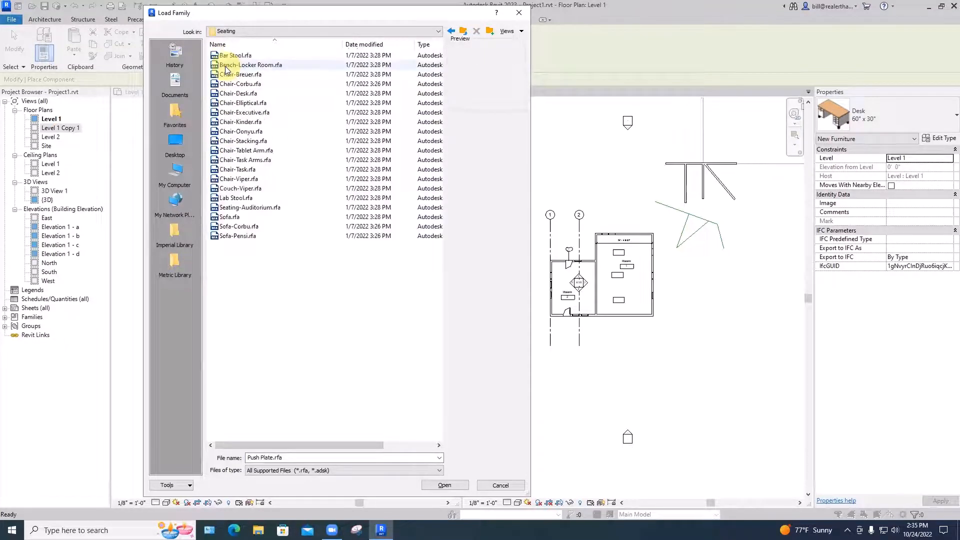
left_click(242, 123)
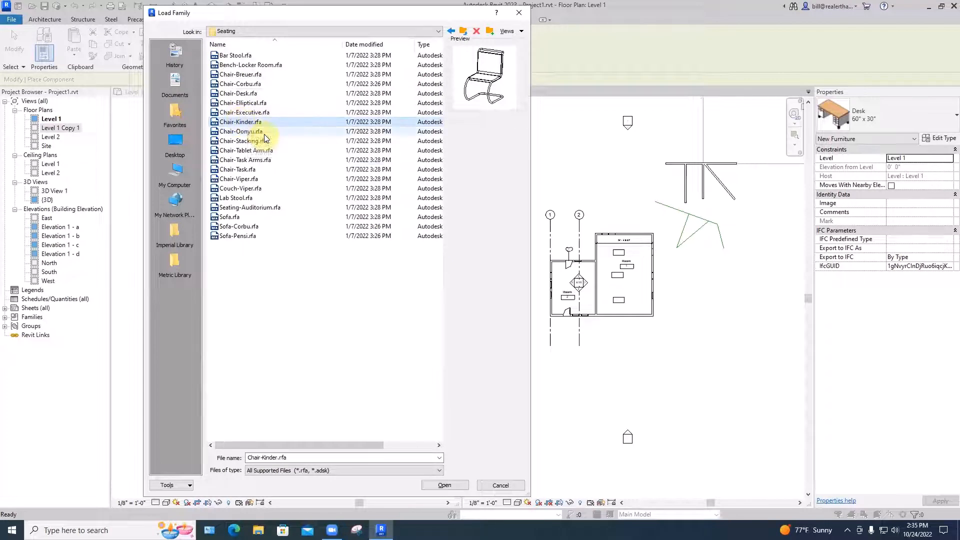
left_click(243, 84)
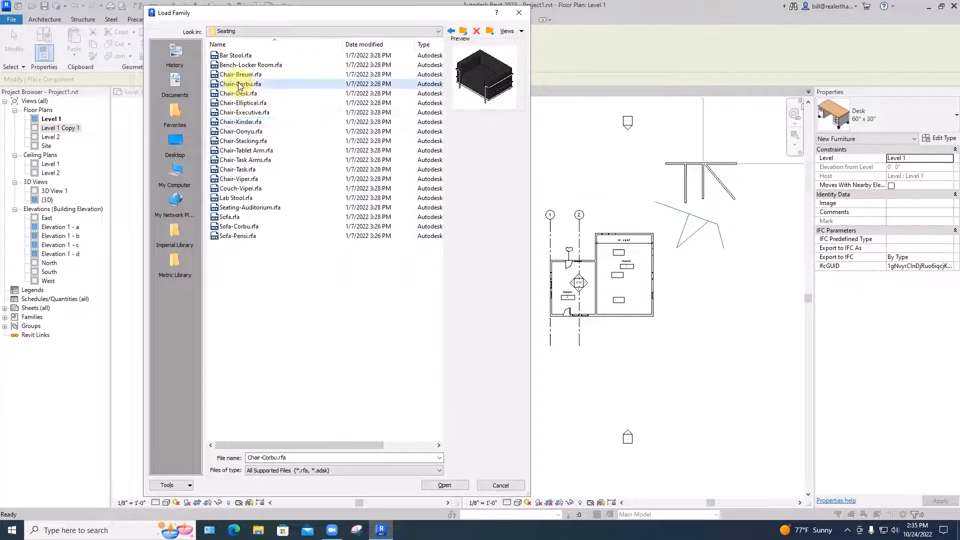
left_click(241, 180)
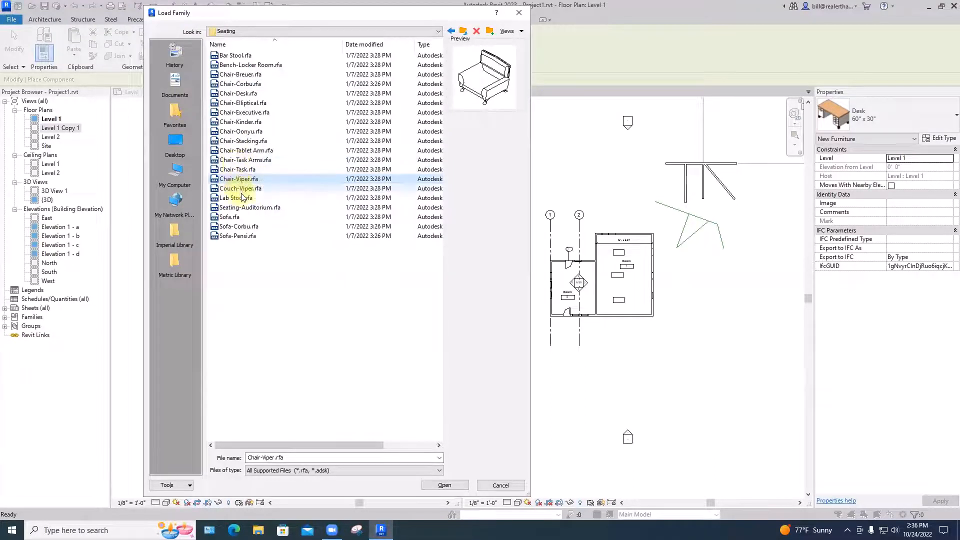
left_click(231, 217)
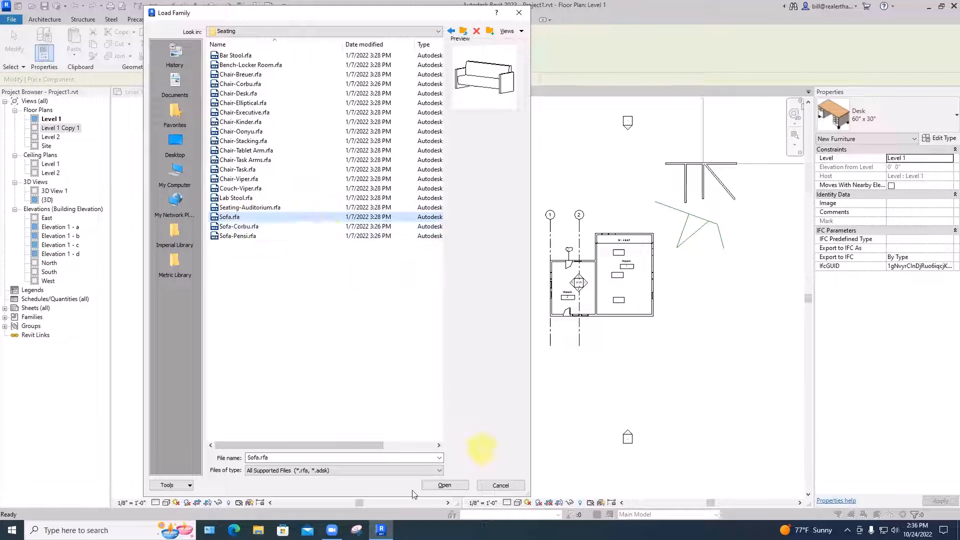
left_click(445, 485)
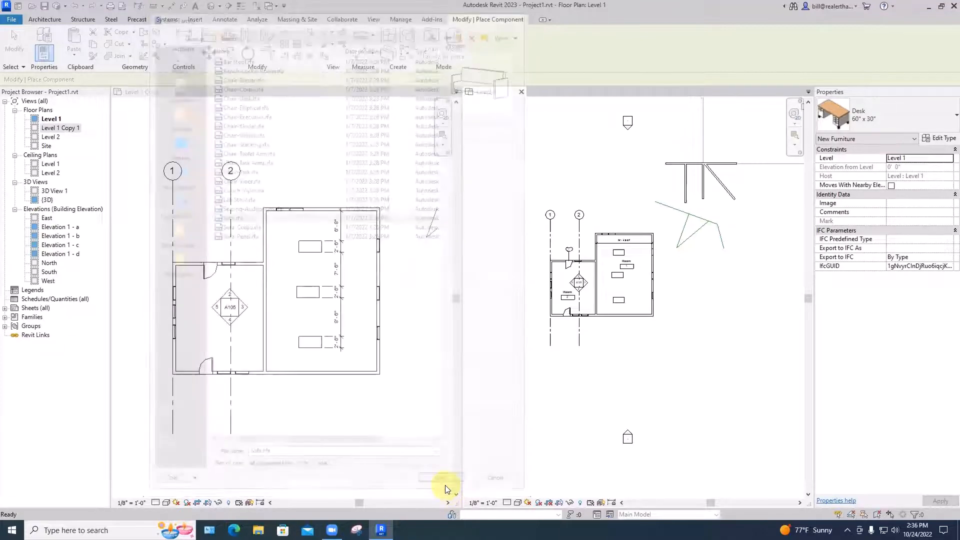
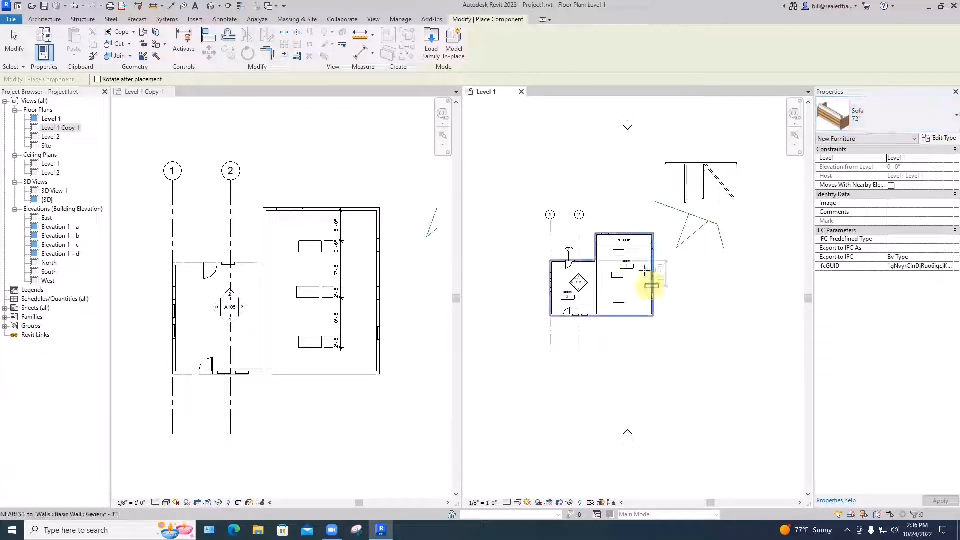
Rotate the 72" sofa upright with its back to the dividing wall, place it in Room 1 and end placement
scroll(635, 290, "up", 4)
scroll(635, 290, "up", 3)
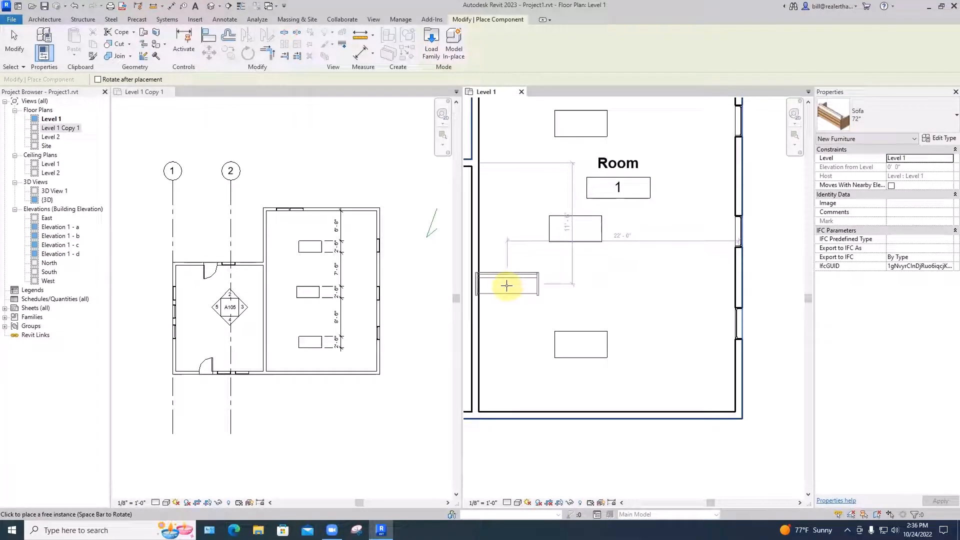
key("space")
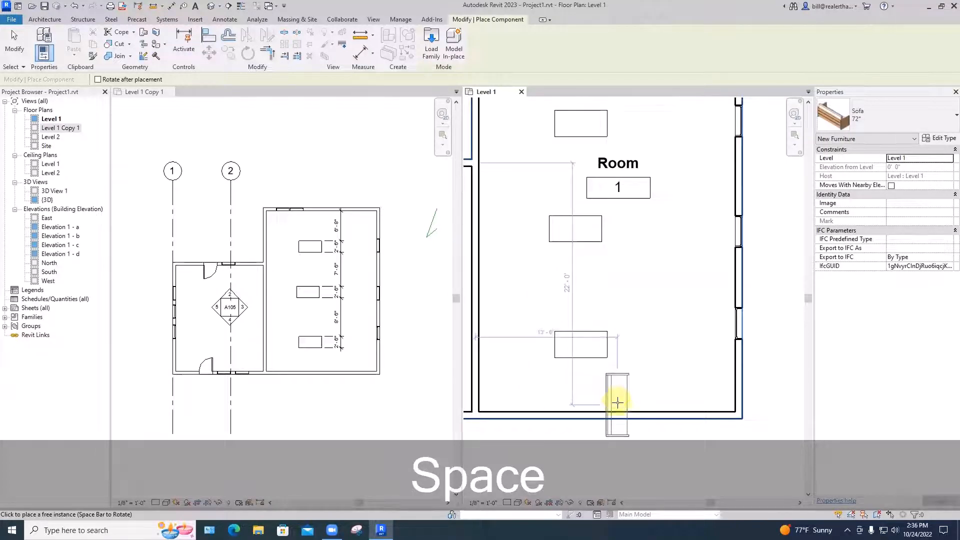
key("space")
key("space")
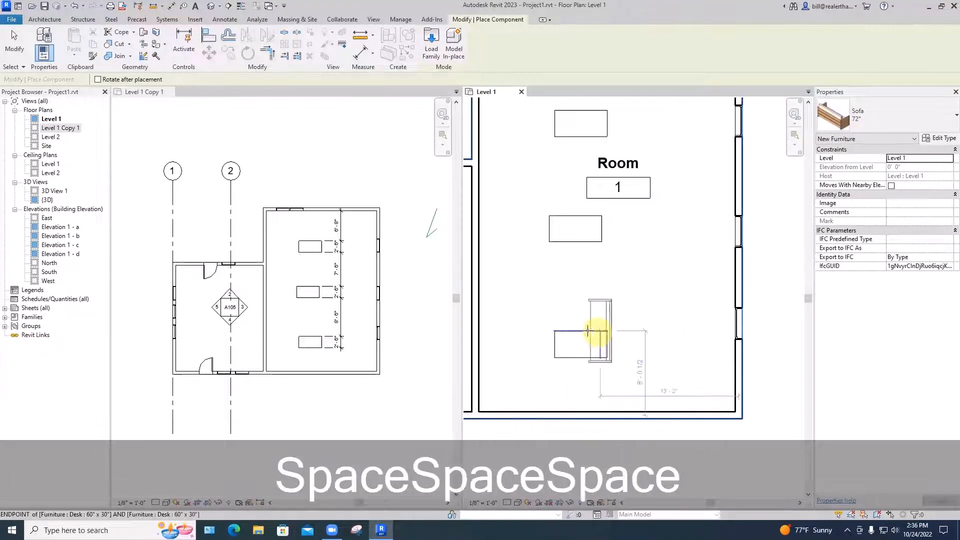
key("space")
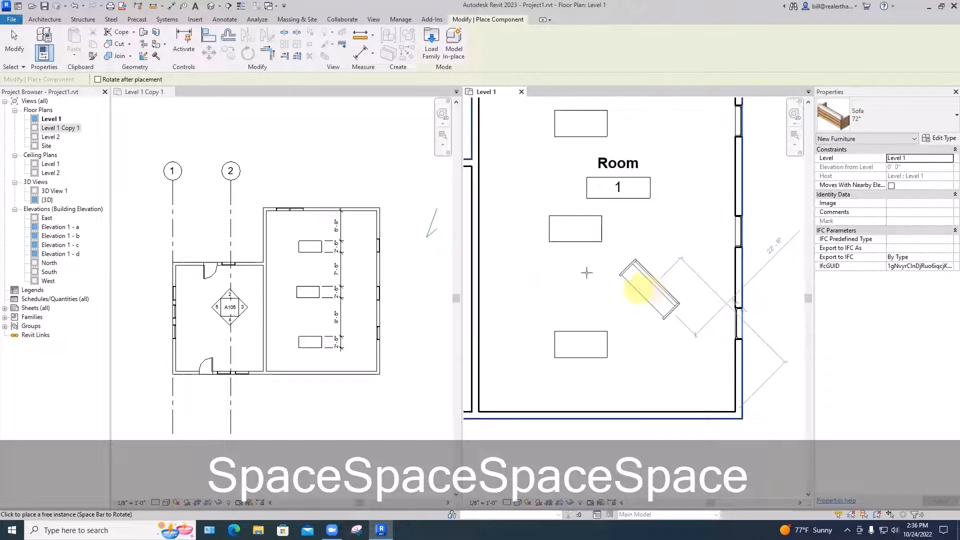
key("space")
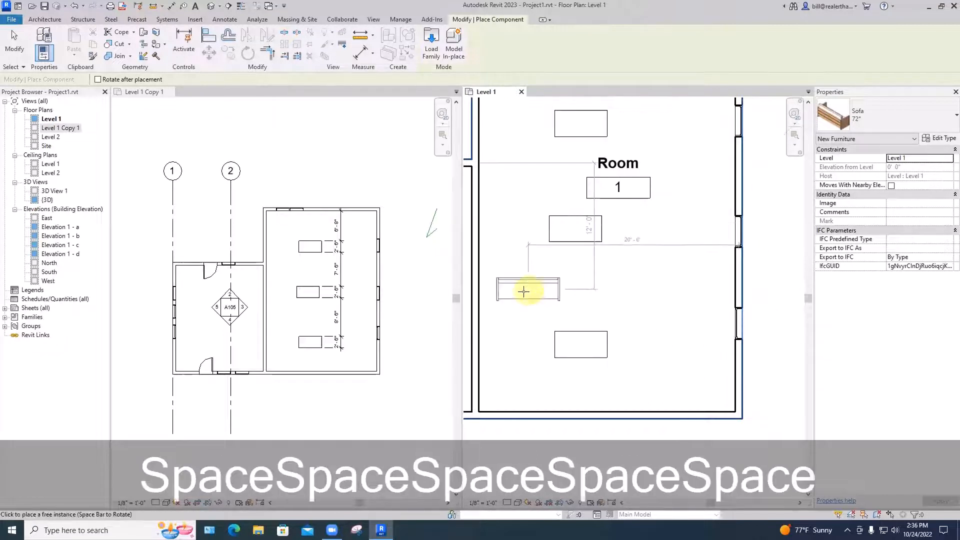
key("space")
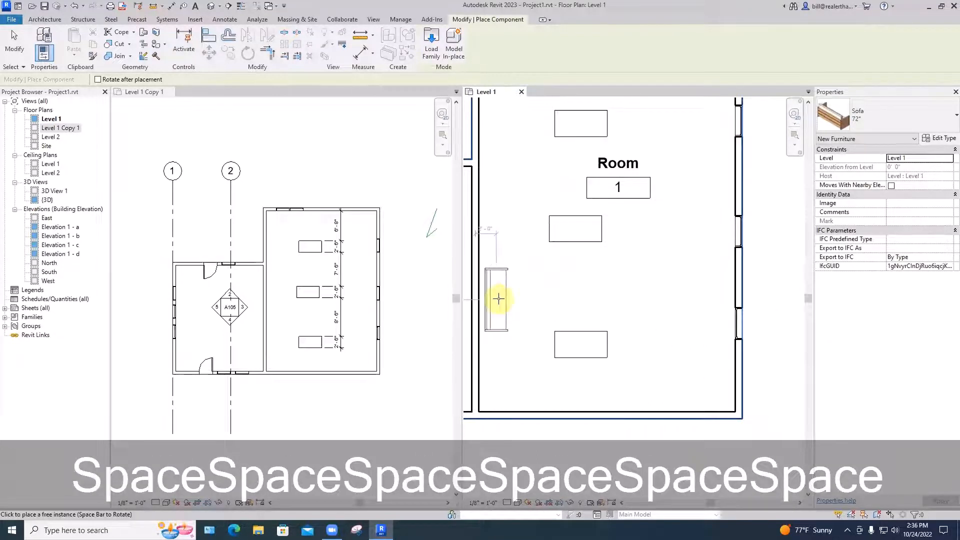
left_click(499, 296)
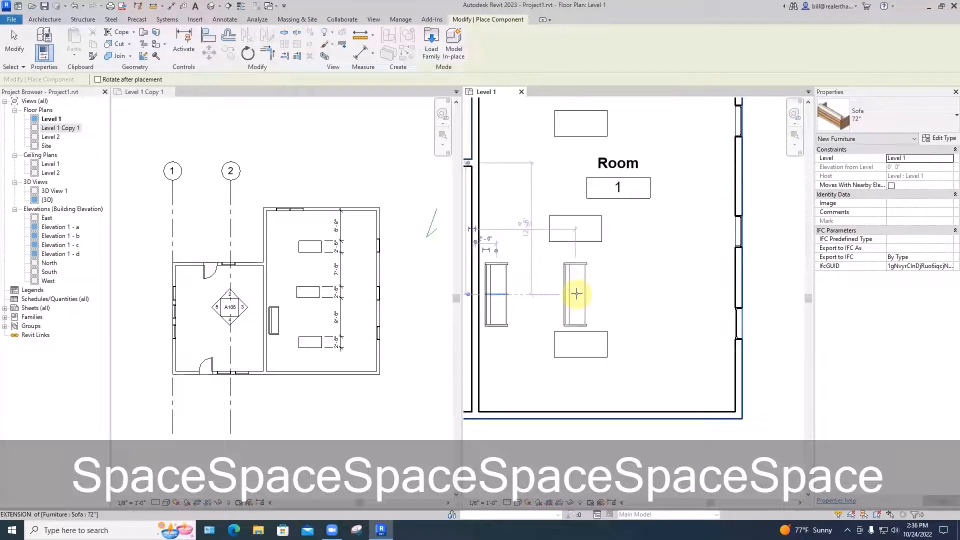
key("Escape")
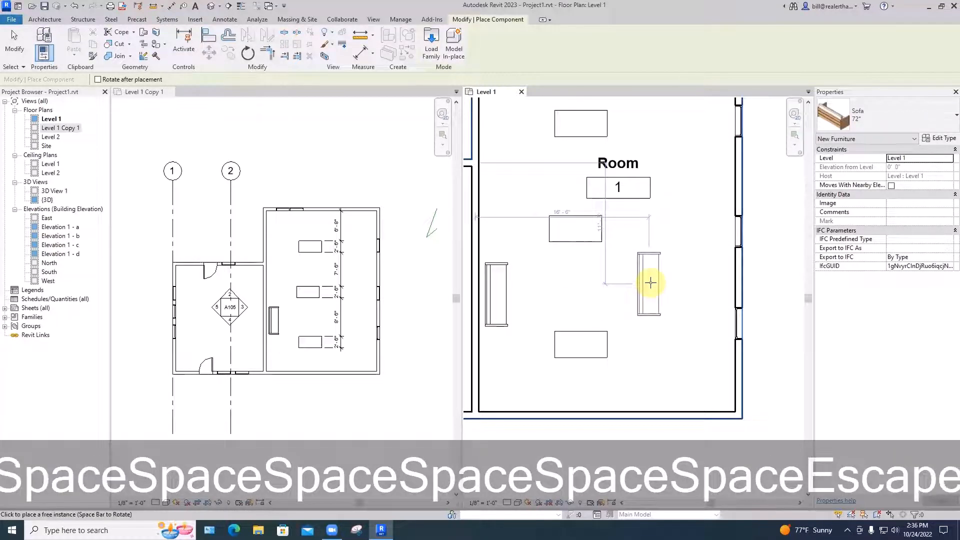
key("Escape")
Start placing another component, open the Load Family dialog, move it aside and browse to the library's Plumbing folder
scroll(650, 283, "down", 3)
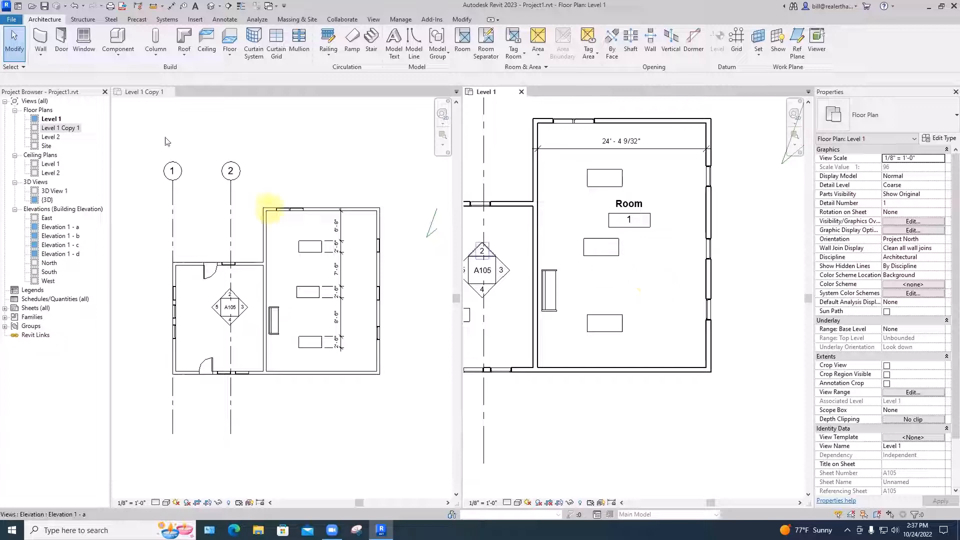
left_click(117, 40)
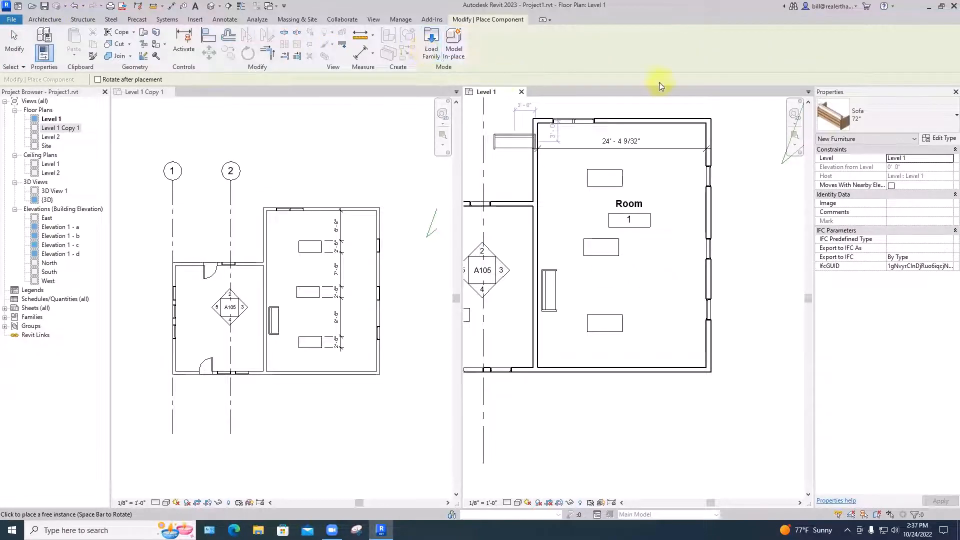
left_click(893, 114)
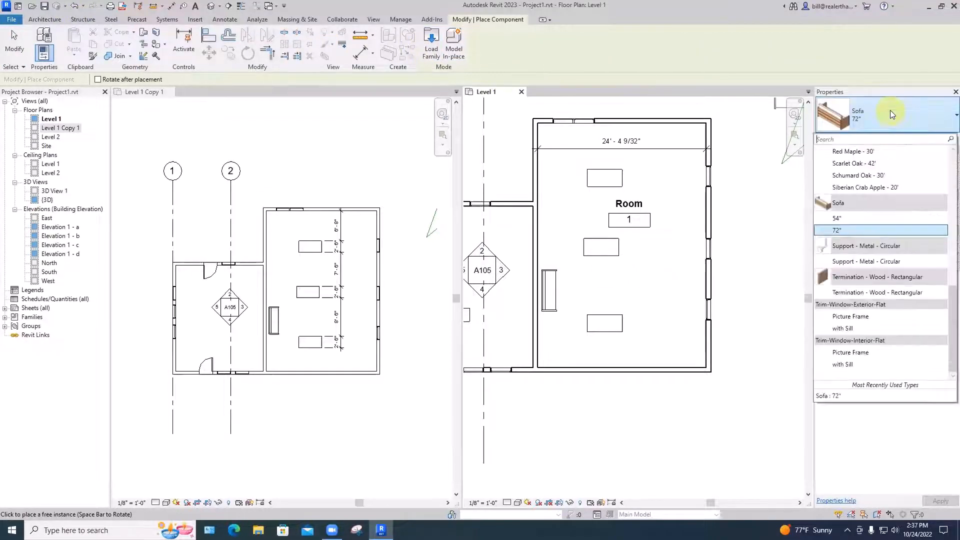
left_click(431, 52)
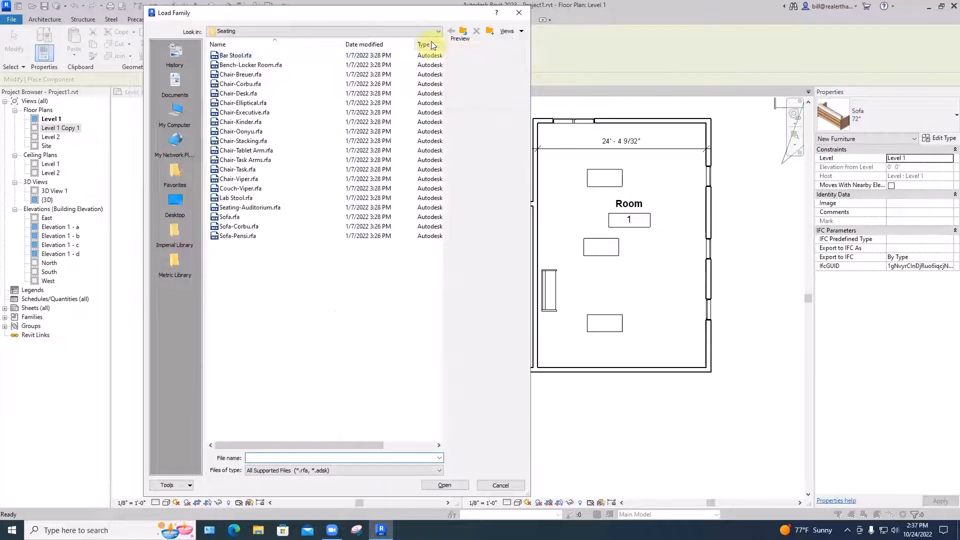
left_click_drag(401, 18, 290, 28)
left_click(354, 46)
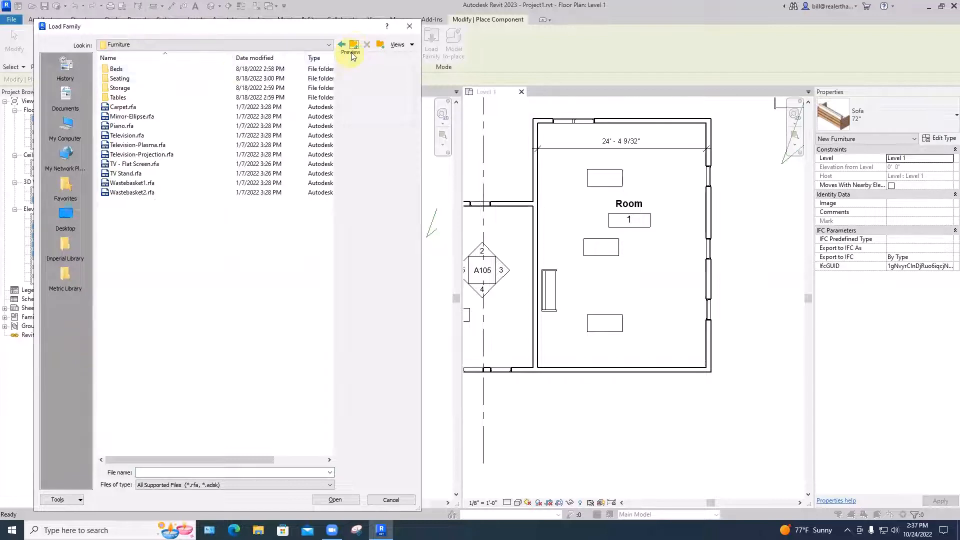
left_click(354, 46)
double_click(123, 278)
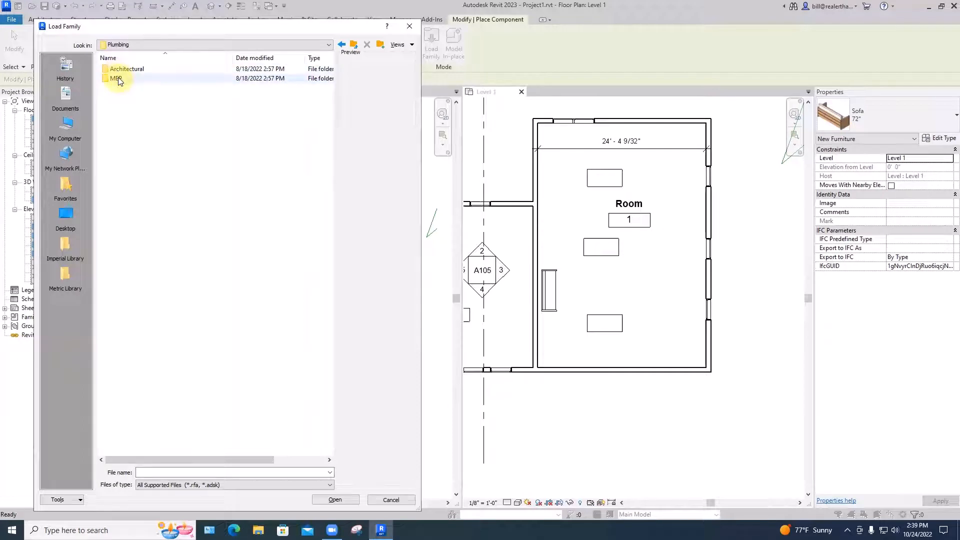
Look through the MEP and Architectural Equipment folders of the Plumbing library and return to the Architectural folder
double_click(119, 78)
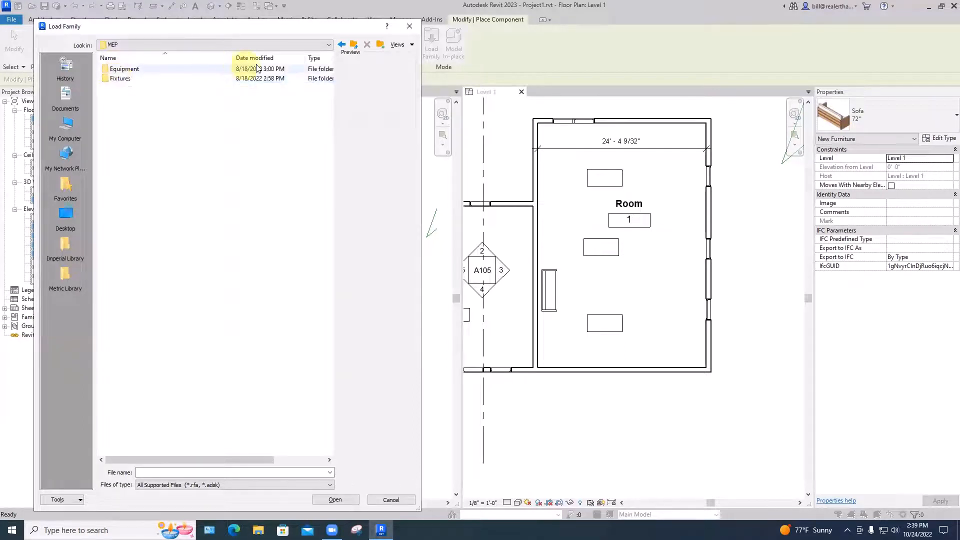
left_click(354, 44)
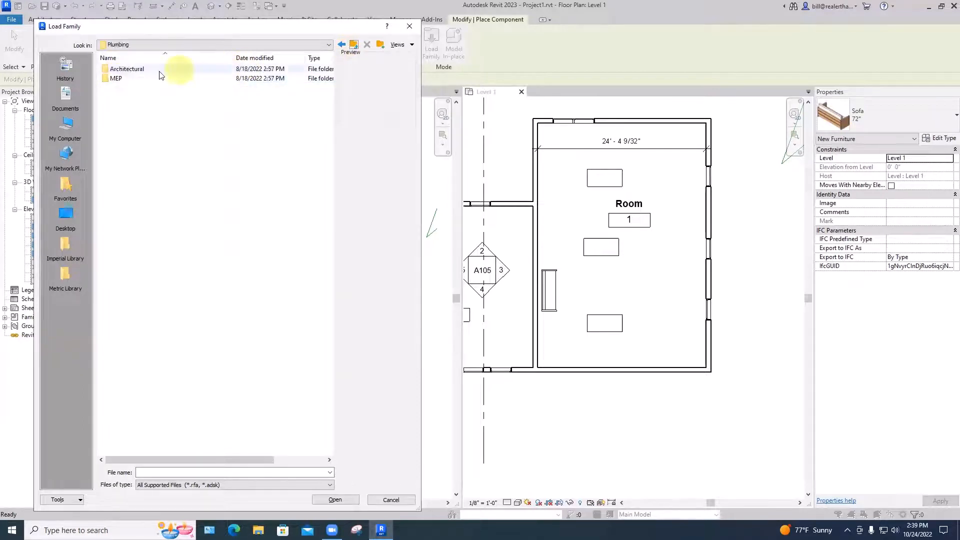
double_click(122, 70)
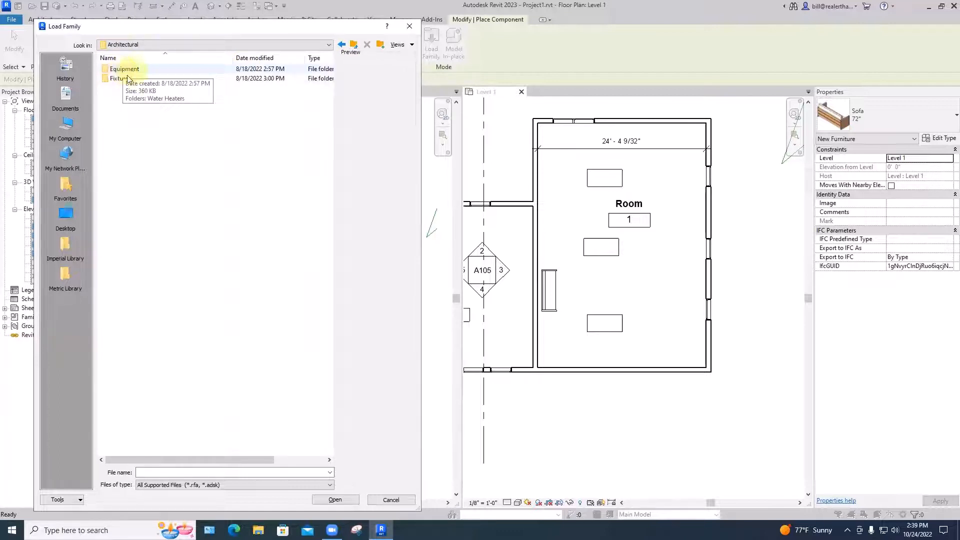
double_click(125, 70)
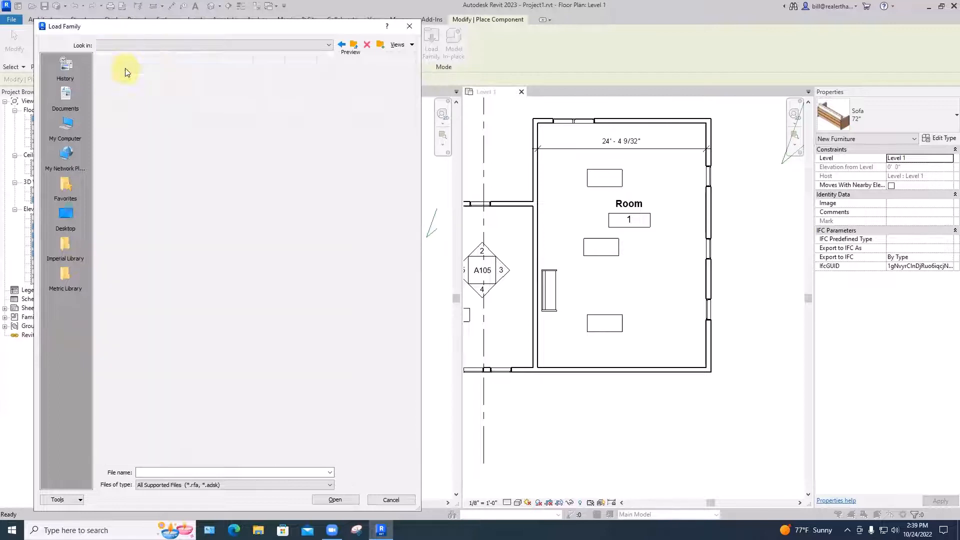
left_click(353, 44)
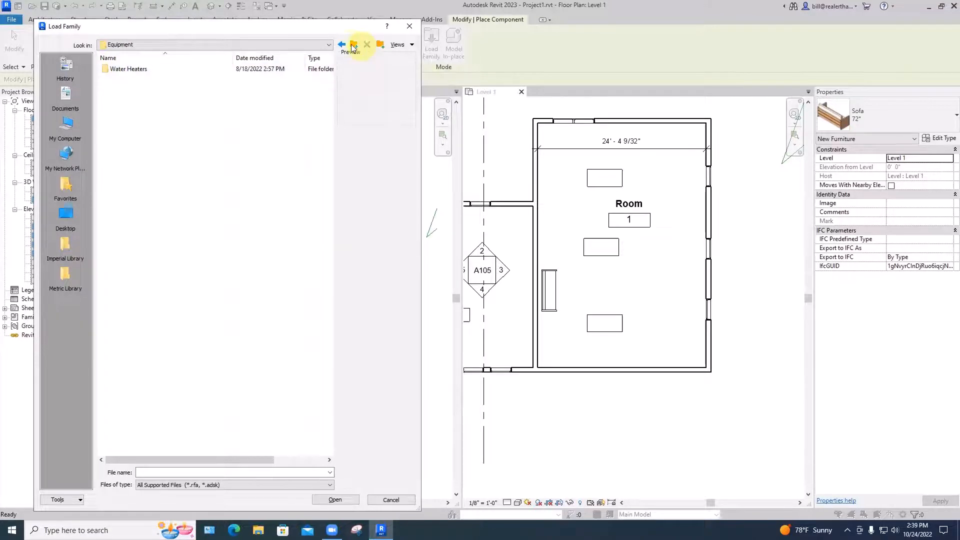
Preview the free-standing tub in the Fixtures library's Bathtubs folder and load Tub-Rectangular-3D.rfa into the project
double_click(125, 80)
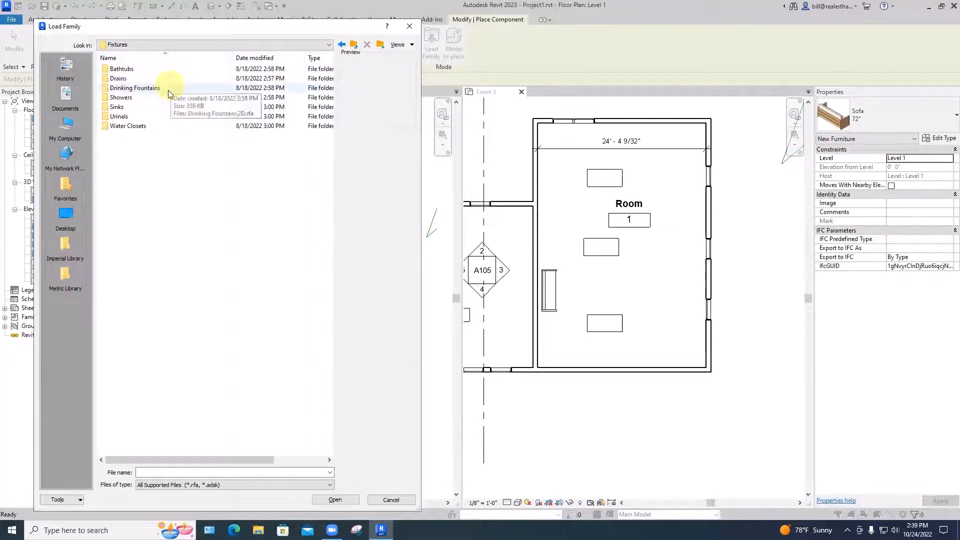
double_click(121, 70)
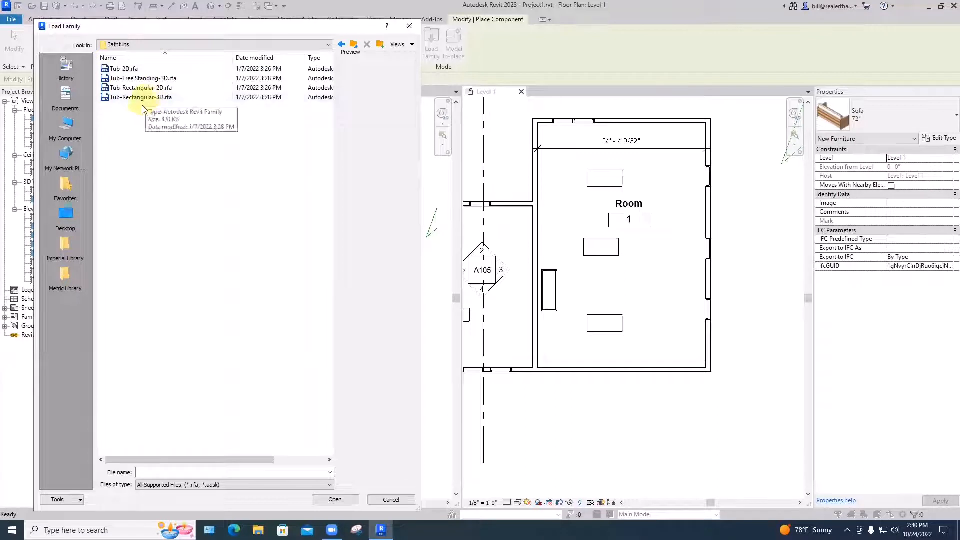
left_click(137, 78)
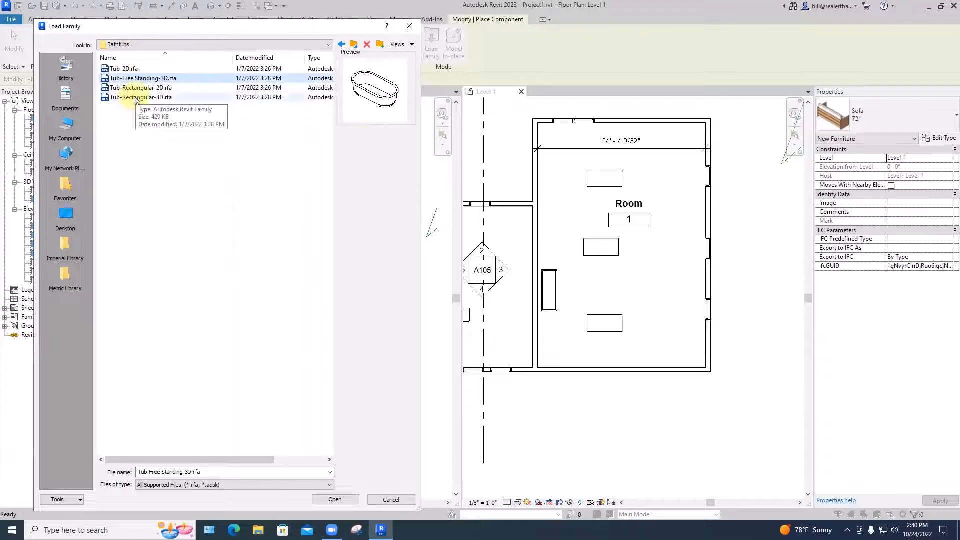
left_click(135, 99)
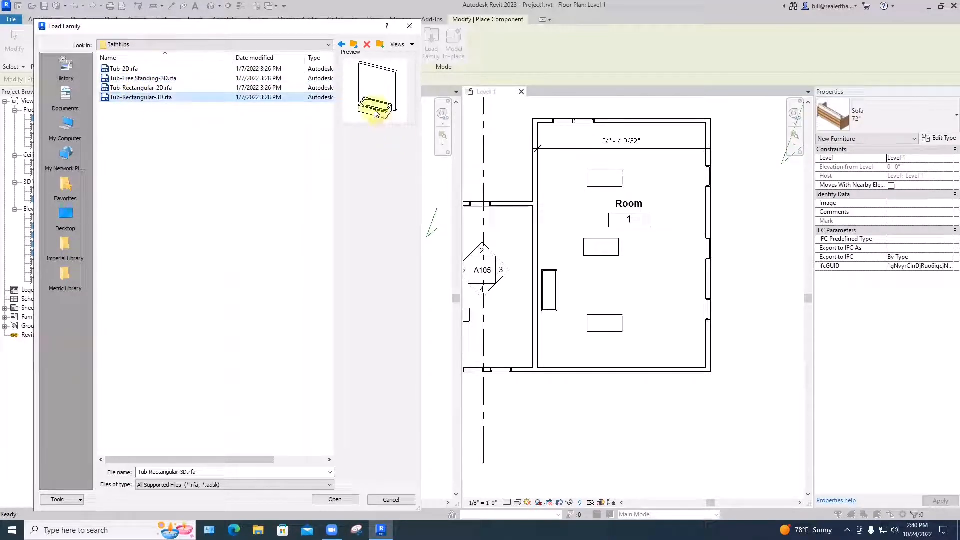
left_click(188, 97)
left_click(334, 500)
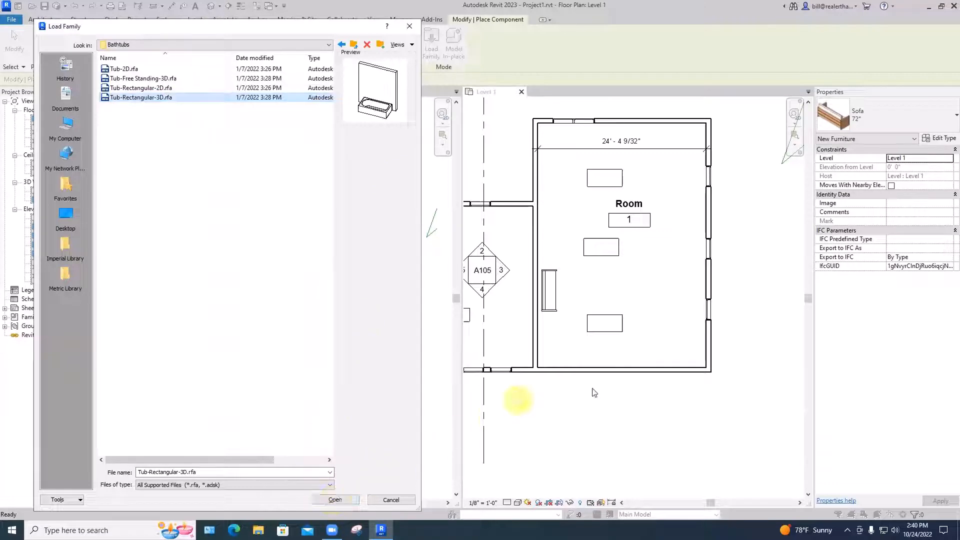
left_click(334, 500)
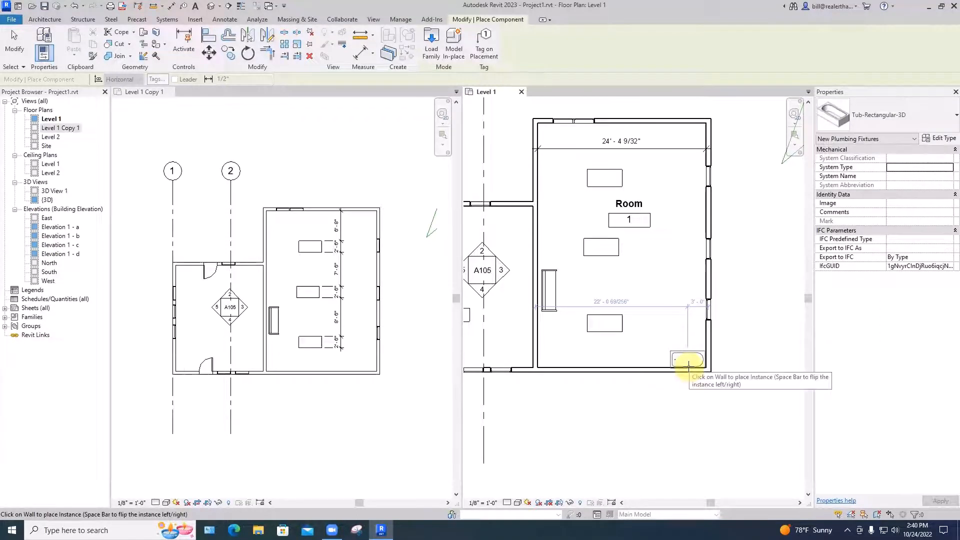
Place the rectangular bathtub on Room 1's south wall, about 4'-0" from the east wall, and end placement
left_click(682, 367)
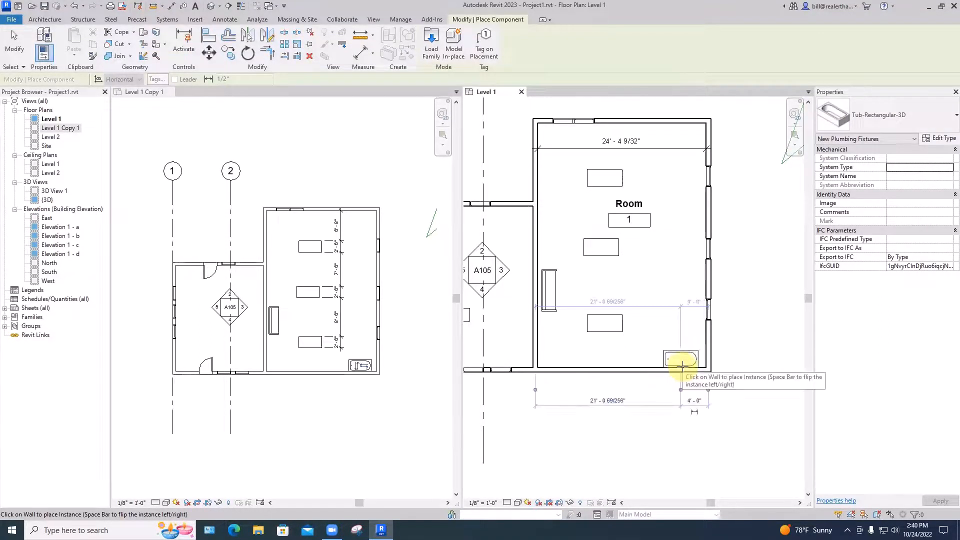
key("Escape")
key("Escape")
Move the building's south wall outward together with its hosted bathtub, accept the attachment warning and deselect the wall
left_click_drag(667, 373, 665, 397)
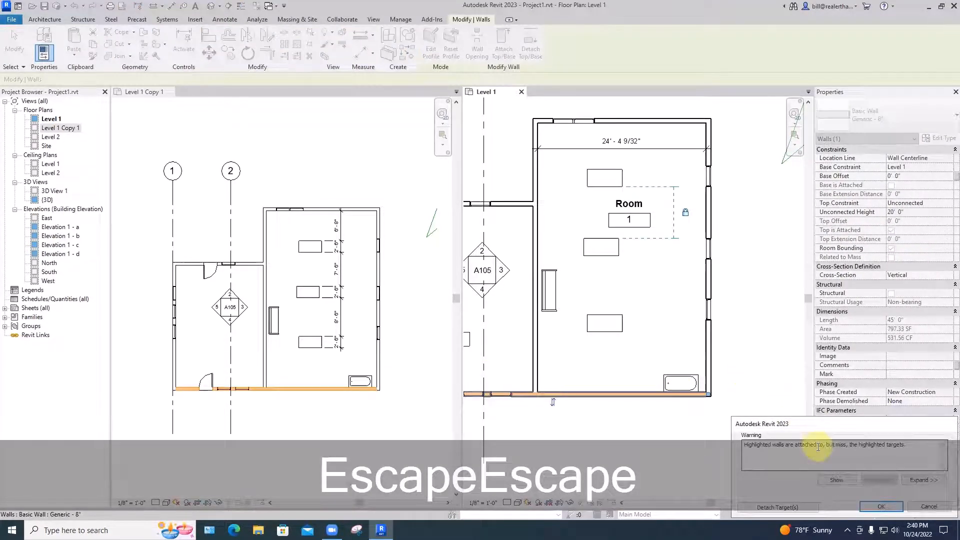
scroll(787, 398, "down", 2)
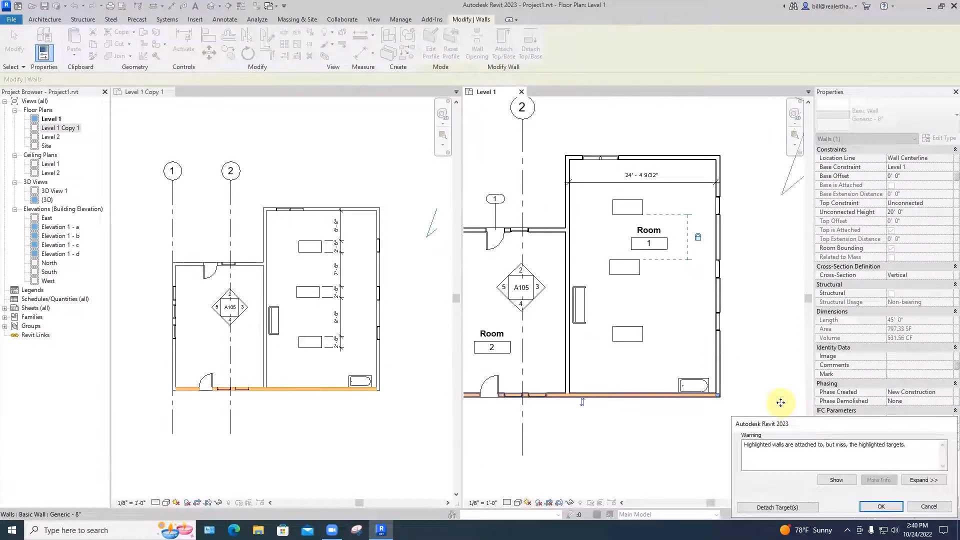
left_click(881, 508)
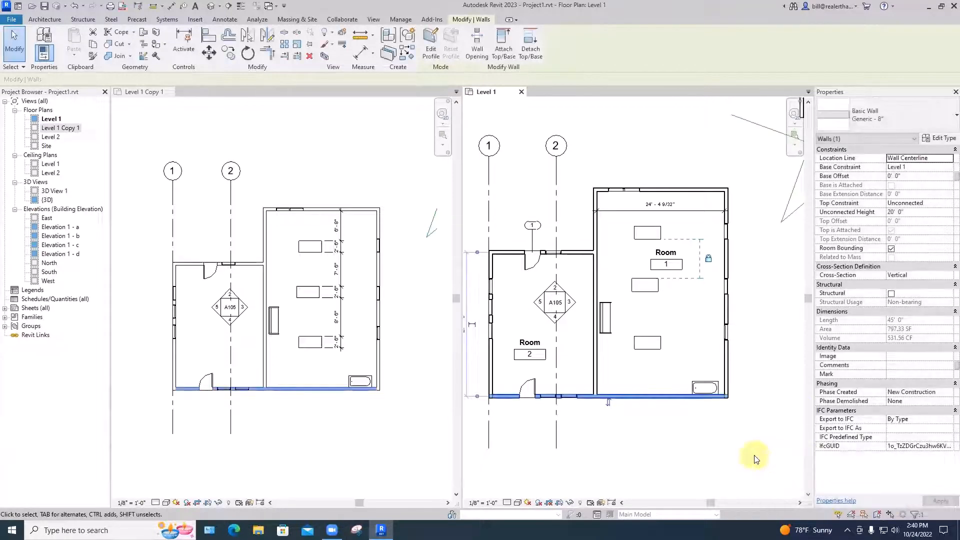
left_click(756, 456)
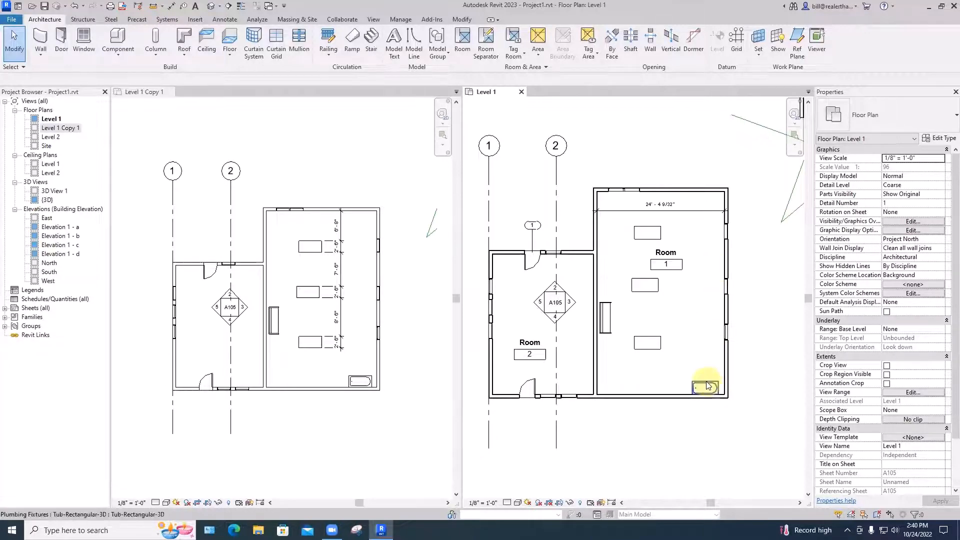
Slide the bathtub west along the south wall and rehost it onto Room 1's east wall using Pick New Host
mouse_move(706, 385)
left_mouse_down()
mouse_move(787, 381)
mouse_move(615, 386)
mouse_move(763, 386)
mouse_move(710, 385)
left_mouse_up()
left_click_drag(662, 388, 665, 388)
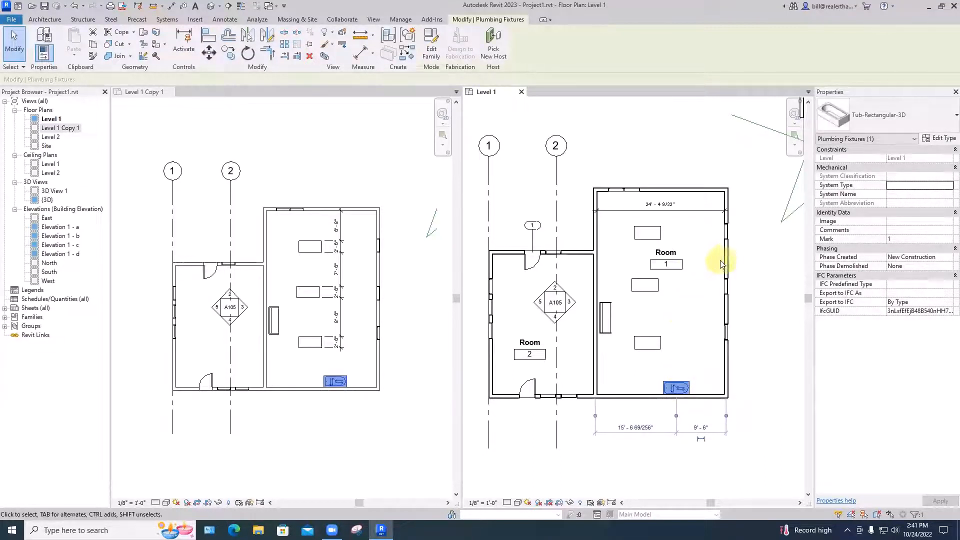
left_click(490, 47)
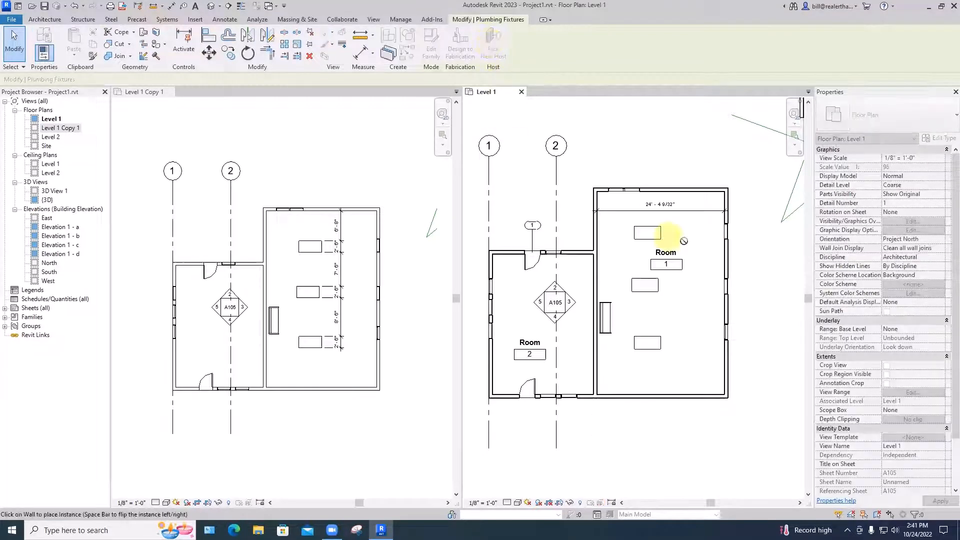
left_click(723, 259)
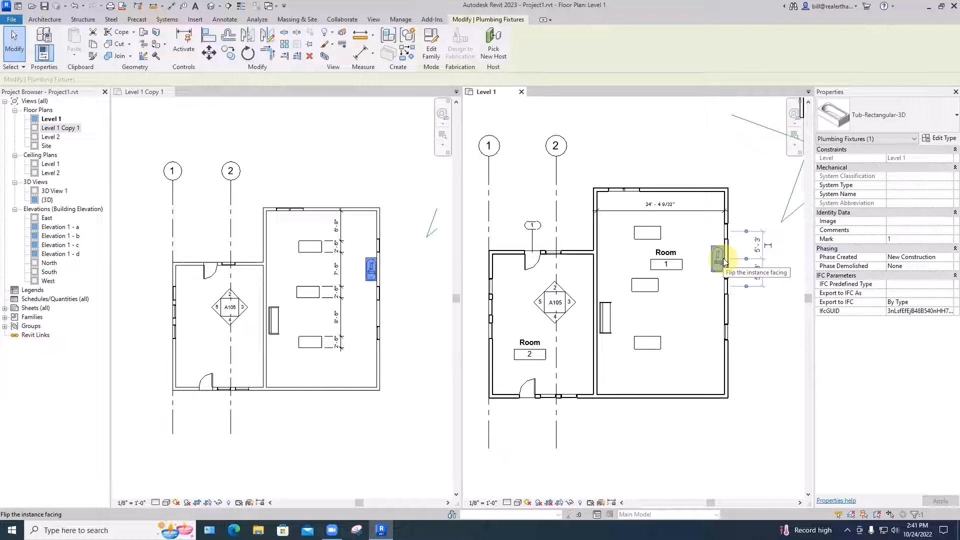
key("Escape")
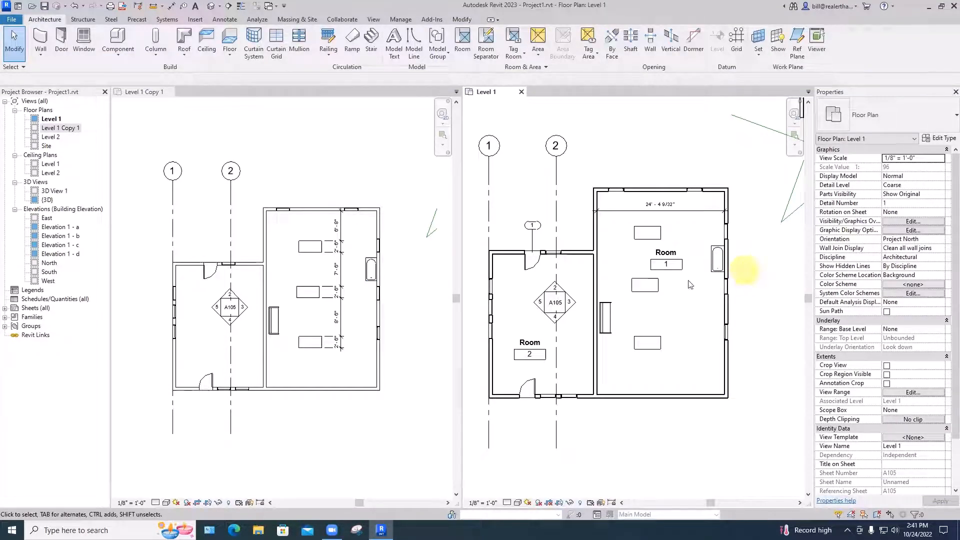
Move the middle and northern desks in Room 1 slightly east
left_click(665, 289)
left_click_drag(668, 294, 664, 290)
left_click_drag(656, 234, 664, 234)
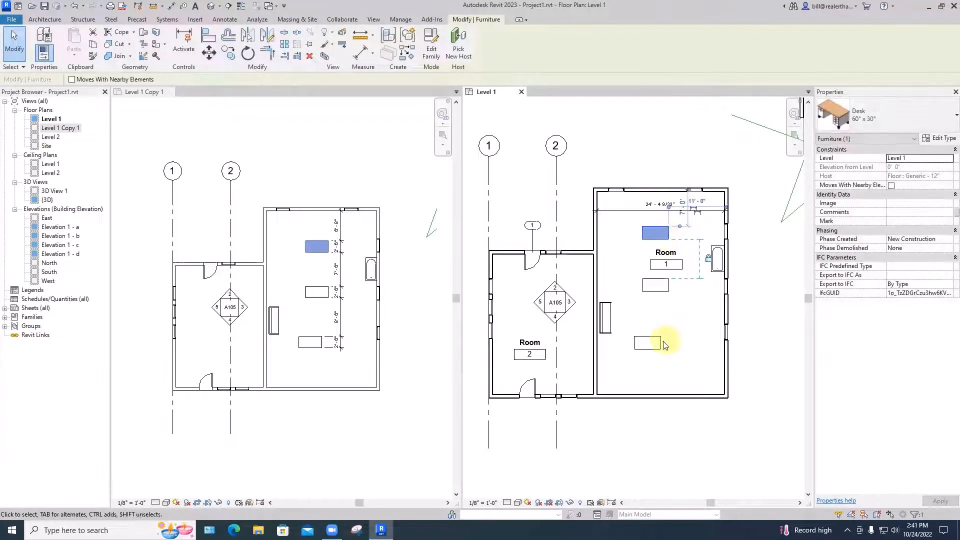
Move the southern desk in Room 1 north and east into line with the other two desks, and deselect it
left_click_drag(662, 343, 670, 324)
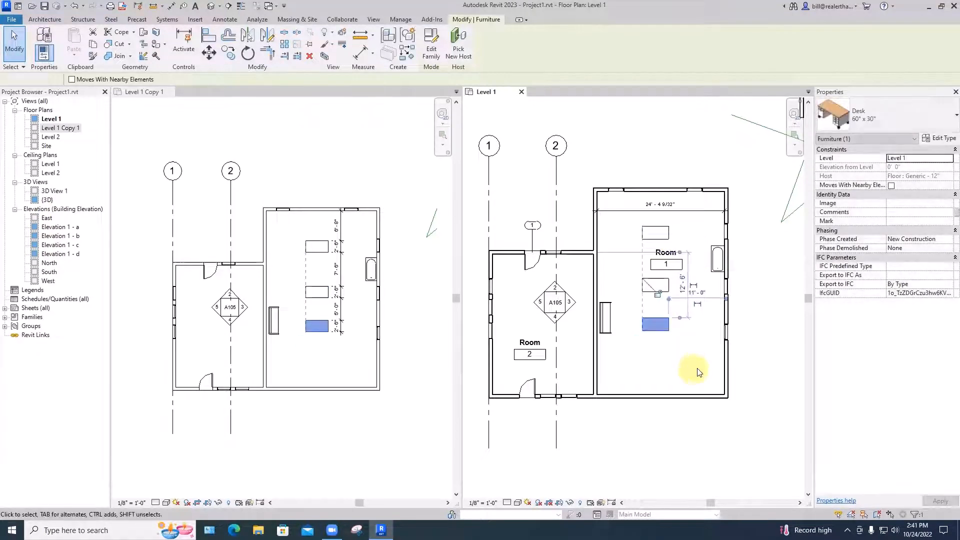
left_click(698, 372)
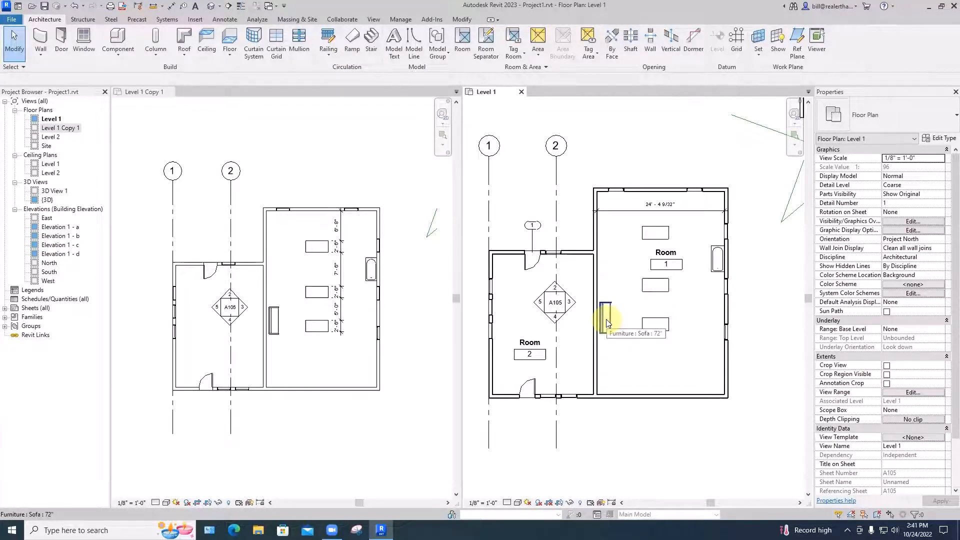
Move the 72" sofa off Room 1's west wall to beside the desks and rotate it a quarter turn clockwise
left_click_drag(607, 323, 623, 259)
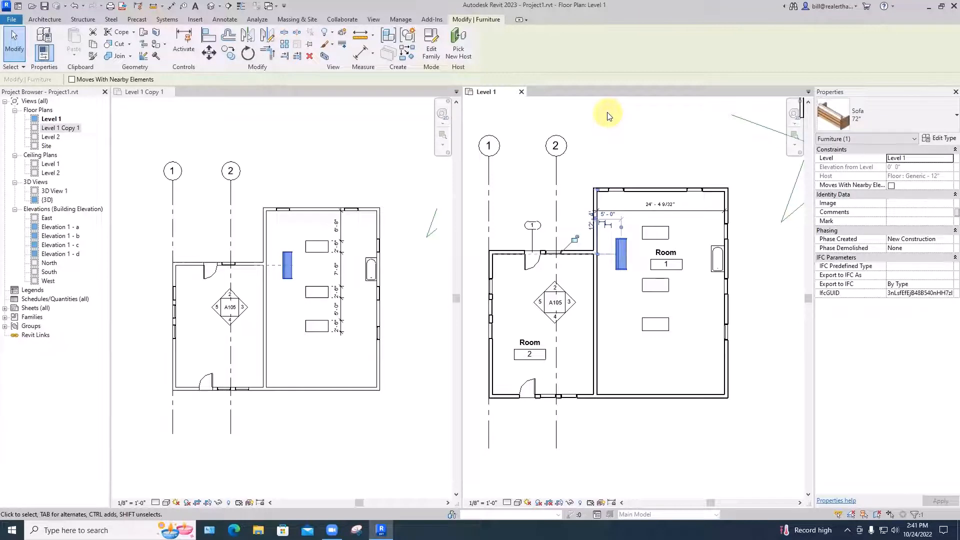
key("grave")
key("Escape")
key("Escape")
key("Escape")
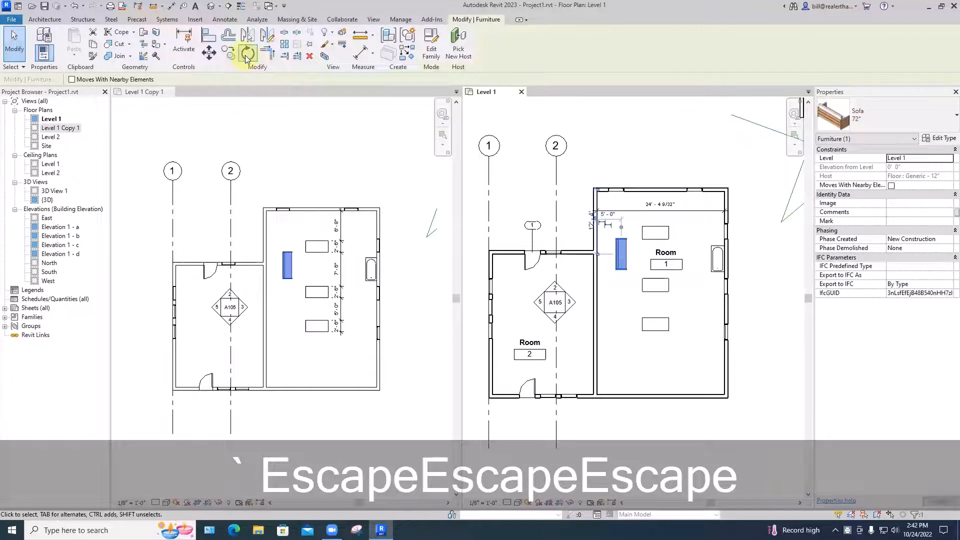
left_click(246, 54)
left_click(622, 221)
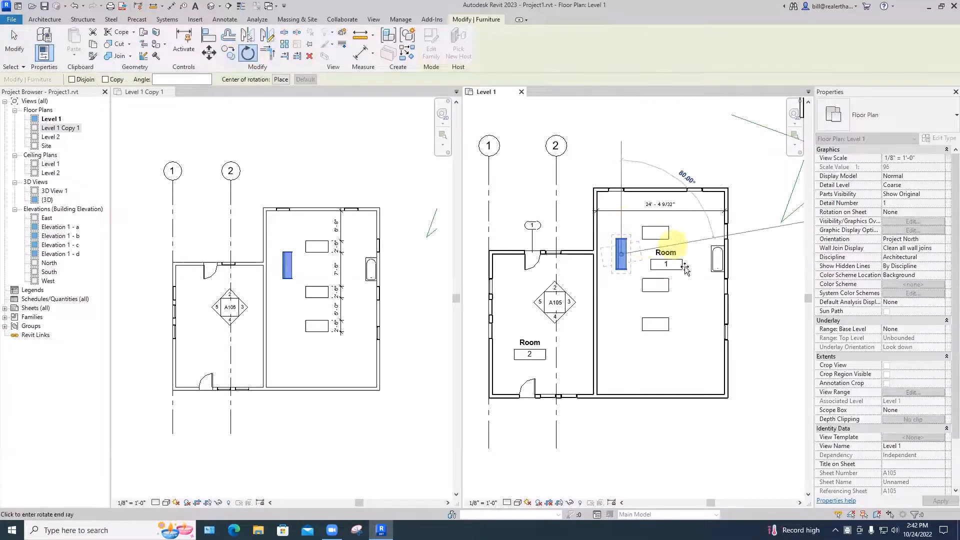
left_click(692, 254)
Move the rotated sofa against Room 1's north wall near the northeast corner and deselect it
left_click_drag(621, 253, 700, 200)
left_click(757, 204)
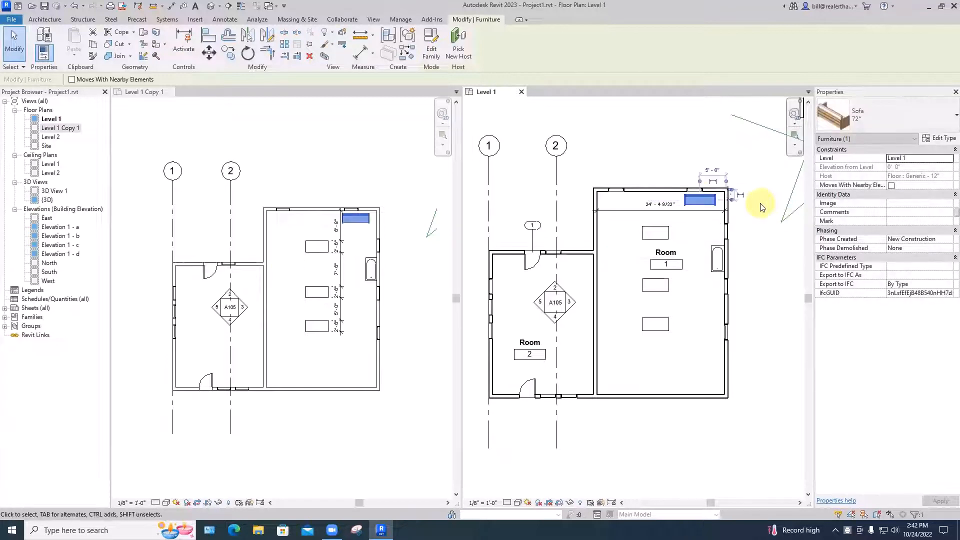
left_click(766, 295)
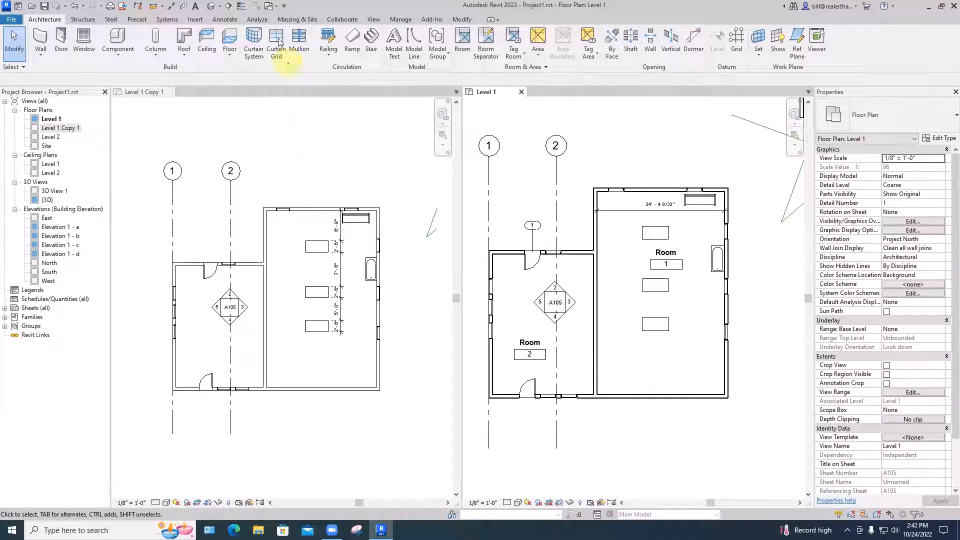
Create a perspective camera view from the west side of Room 1, with the target just outside its northeast corner
left_click(372, 19)
left_click(318, 58)
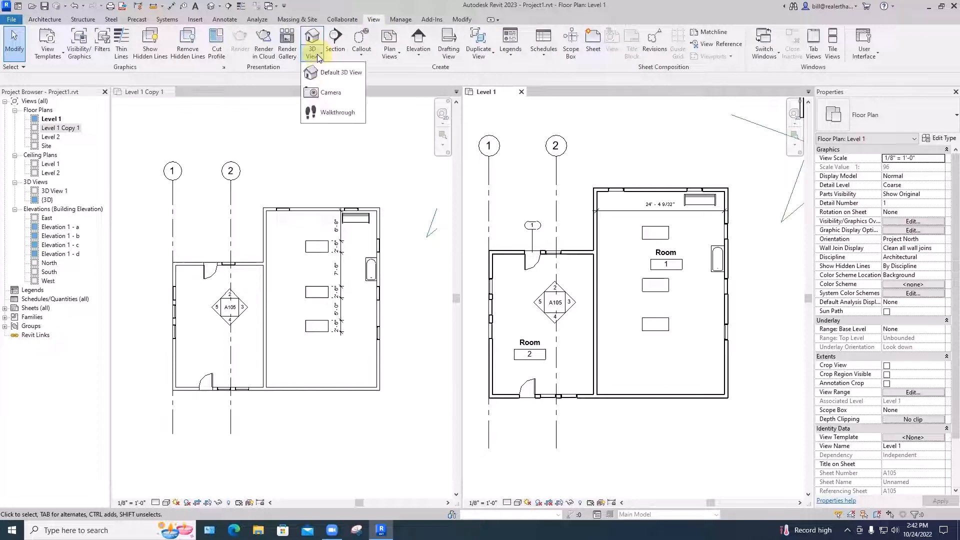
left_click(331, 95)
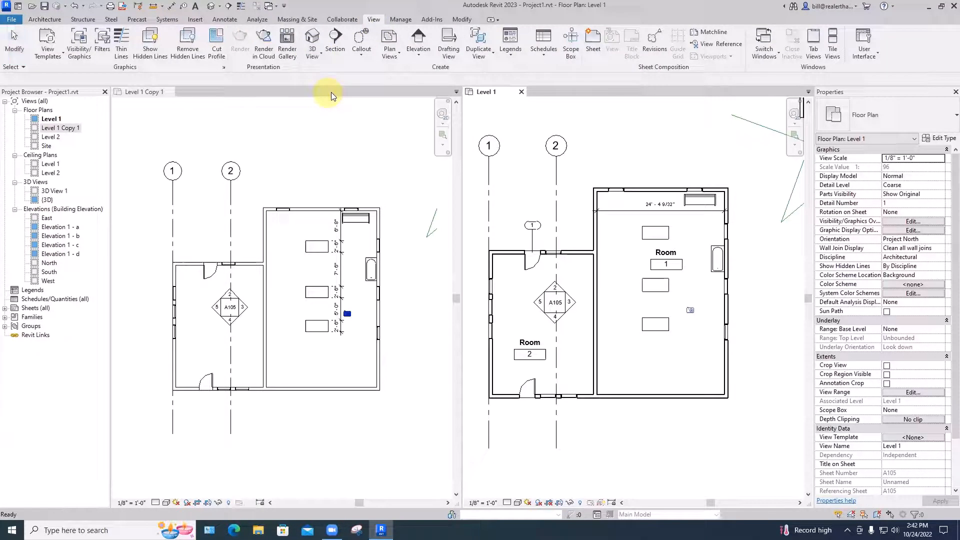
left_click(625, 311)
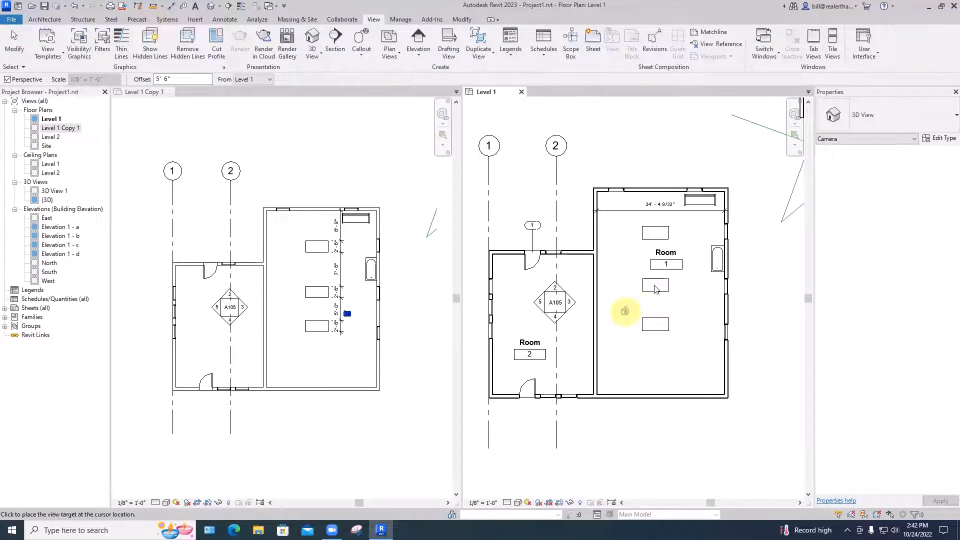
left_click(737, 209)
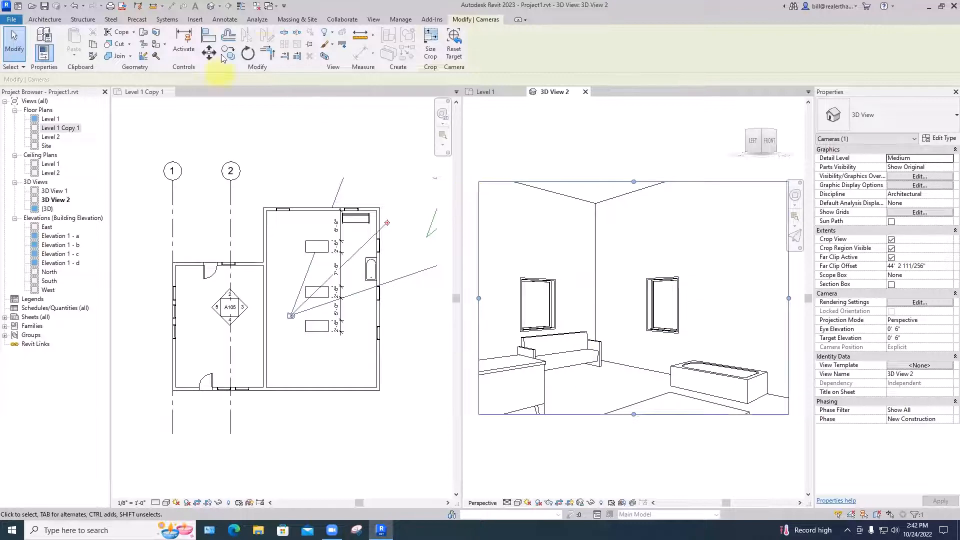
Render the camera view at Draft quality with the Interior: Sun only lighting scheme, and close the rendering settings
left_click(373, 20)
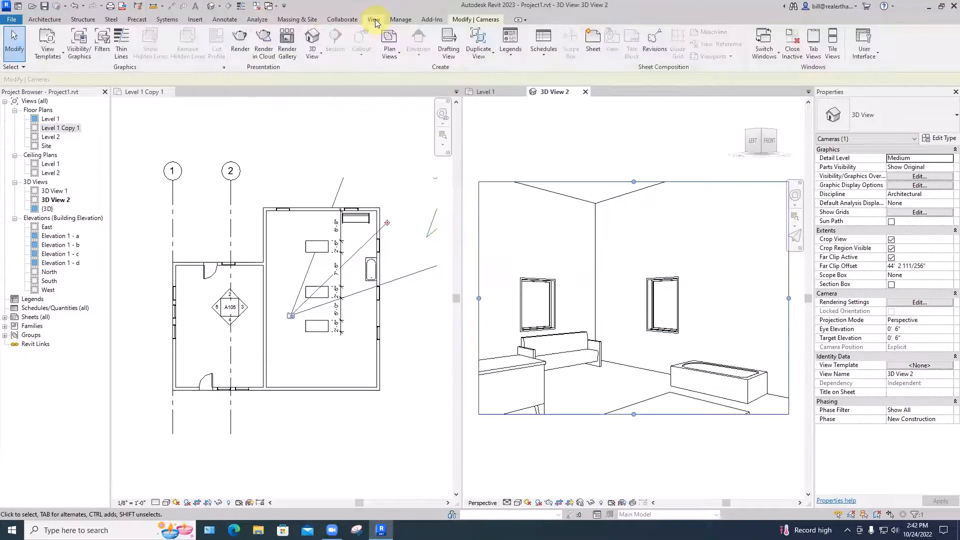
left_click(239, 38)
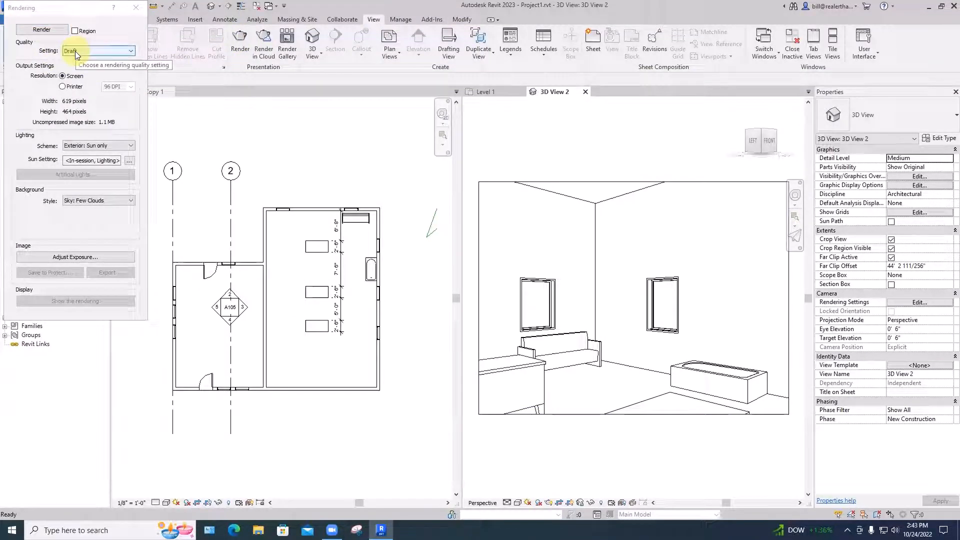
left_click(91, 147)
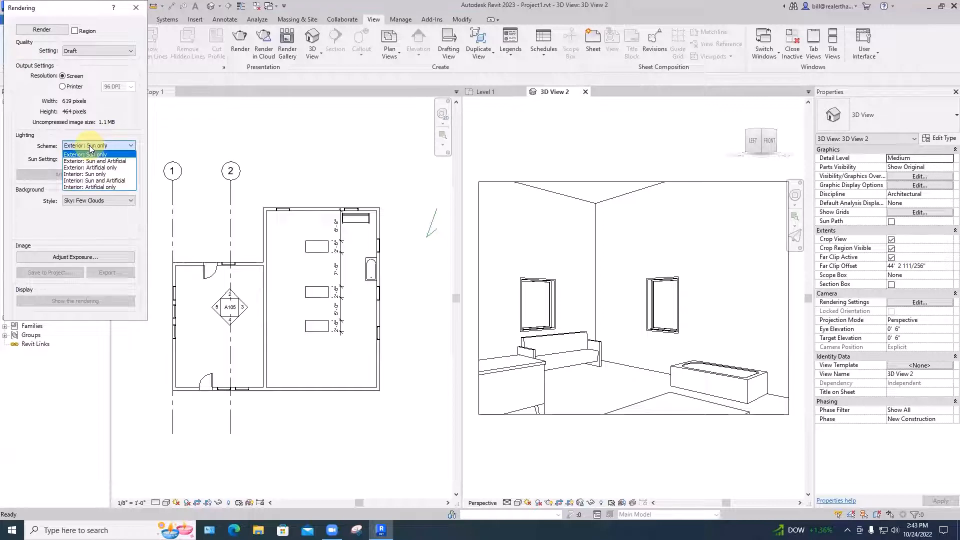
left_click(94, 175)
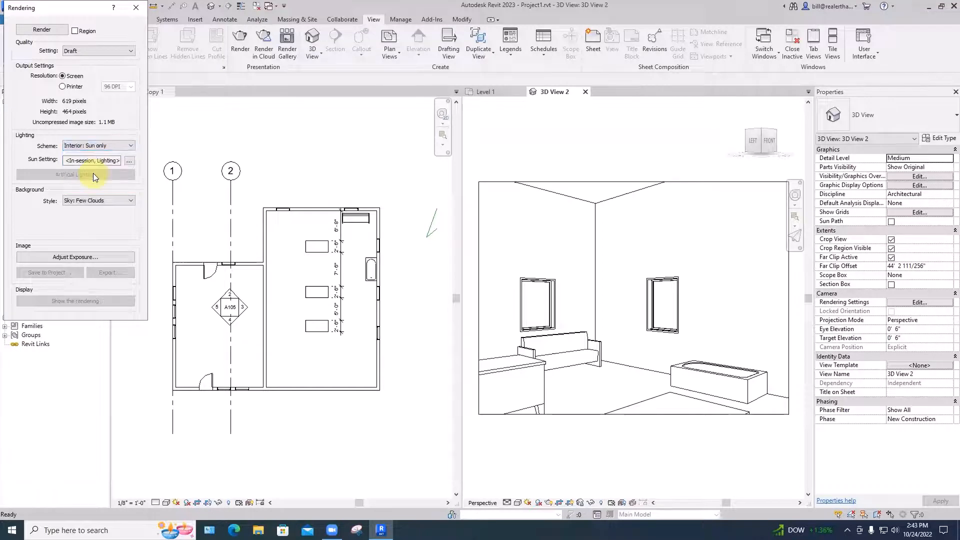
left_click(43, 31)
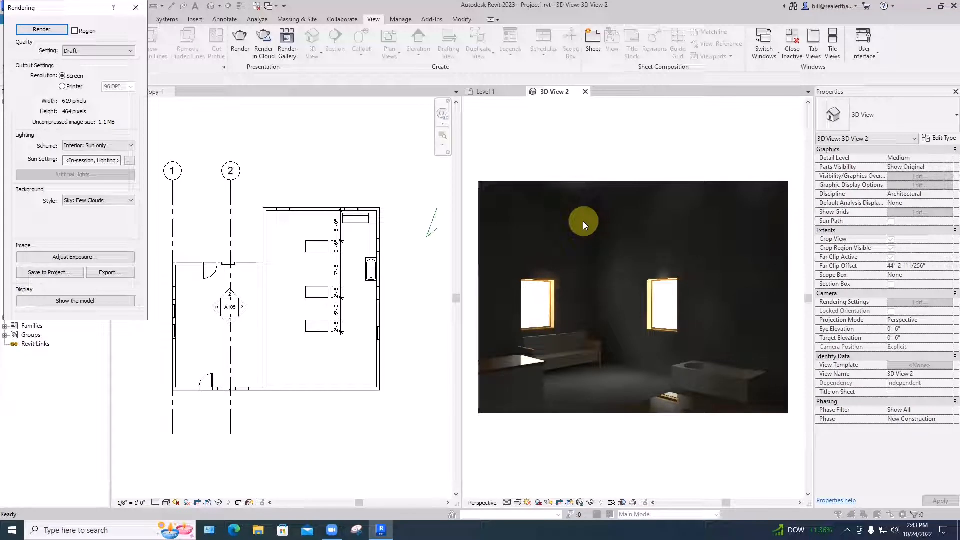
left_click(135, 7)
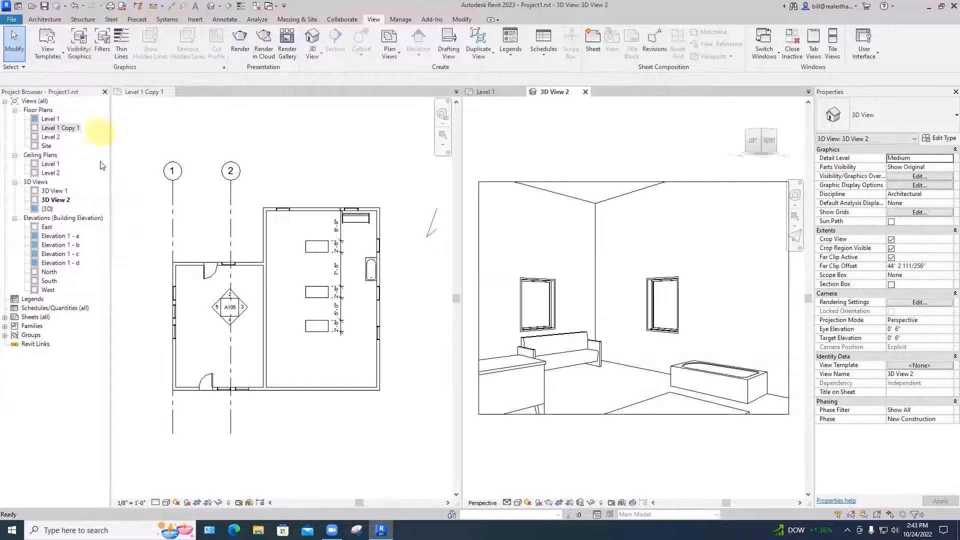
Add an automatic 2' x 4' ACT System ceiling at 8'-0" to Room 1 and open the Level 1 ceiling plan
left_click(45, 19)
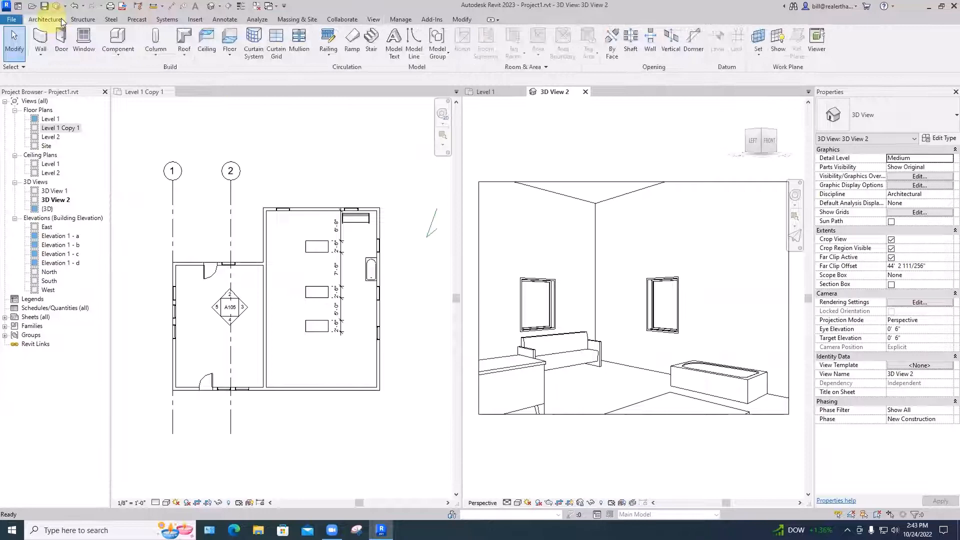
left_click(208, 53)
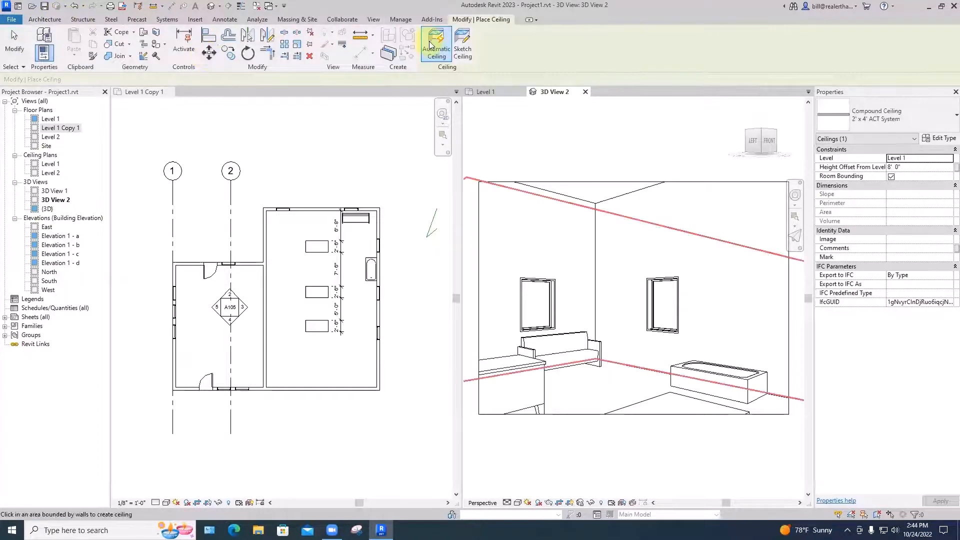
left_click(483, 91)
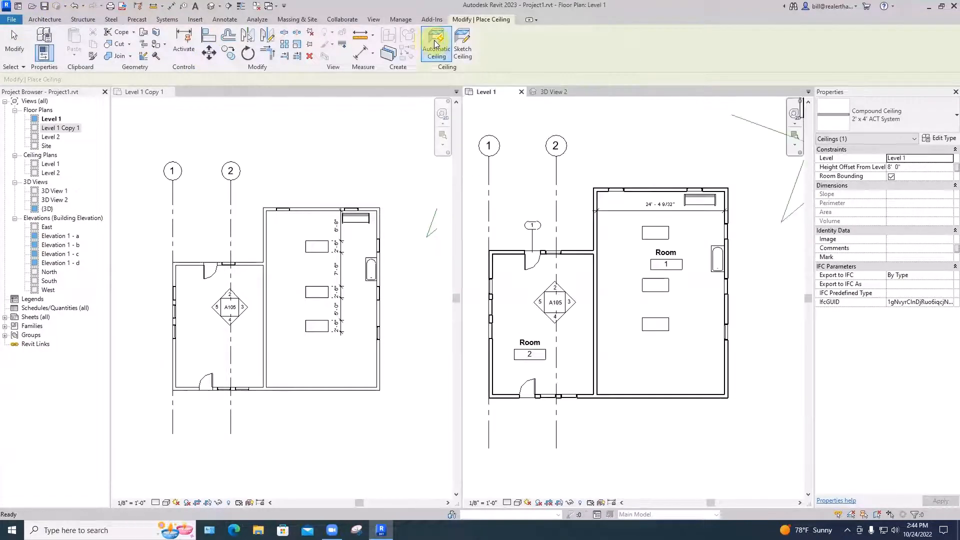
left_click(631, 255)
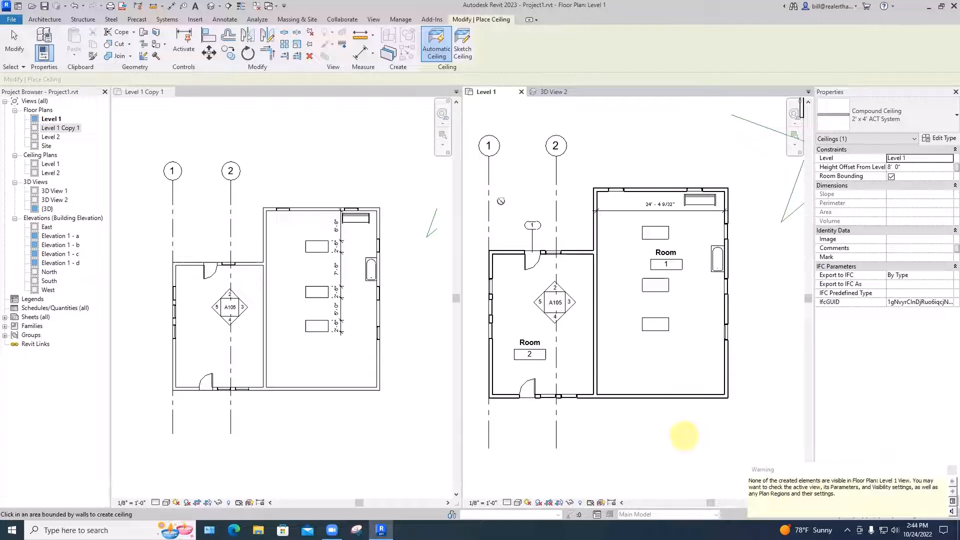
double_click(53, 164)
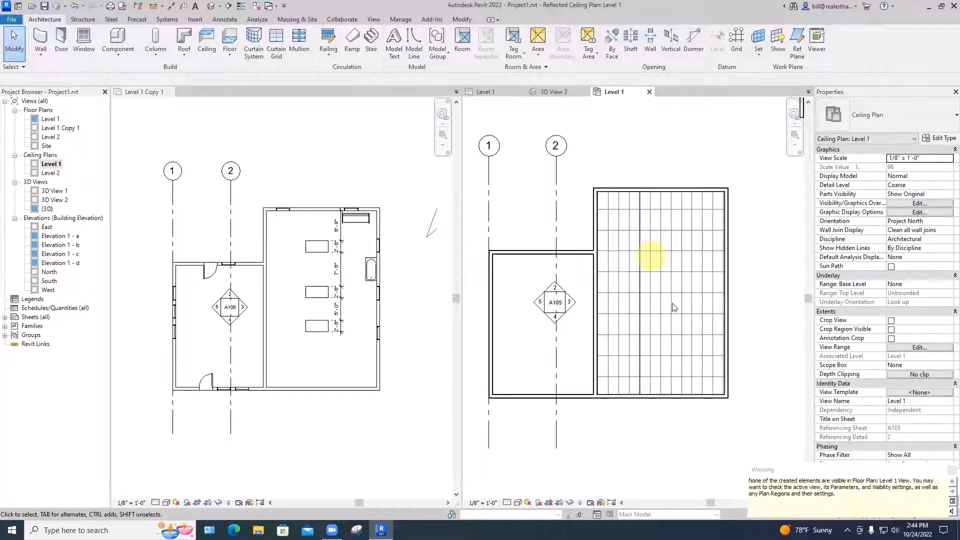
scroll(667, 240, "up", 3)
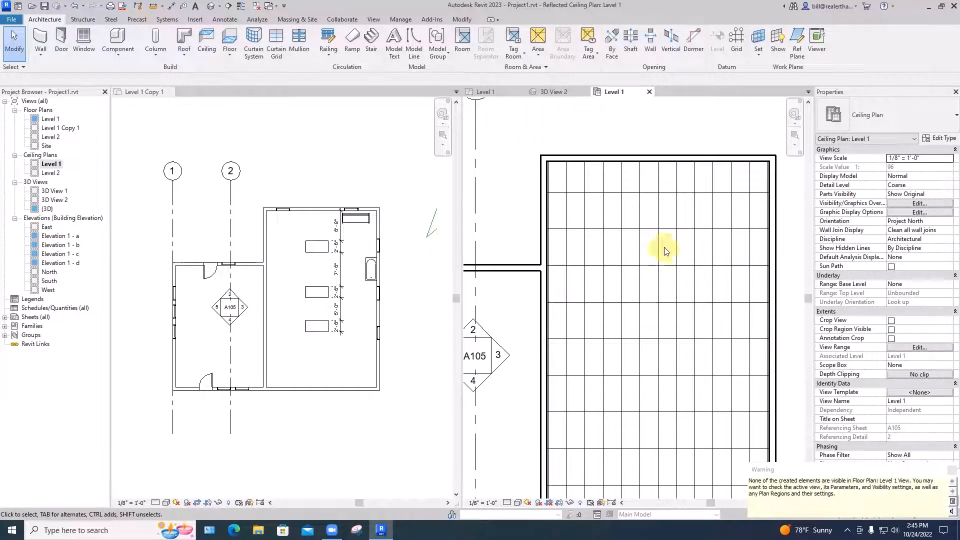
Load the Ceiling Light - Flat Round family from the English-Imperial library's Lighting, Architectural, Internal folder for component placement
left_click(117, 53)
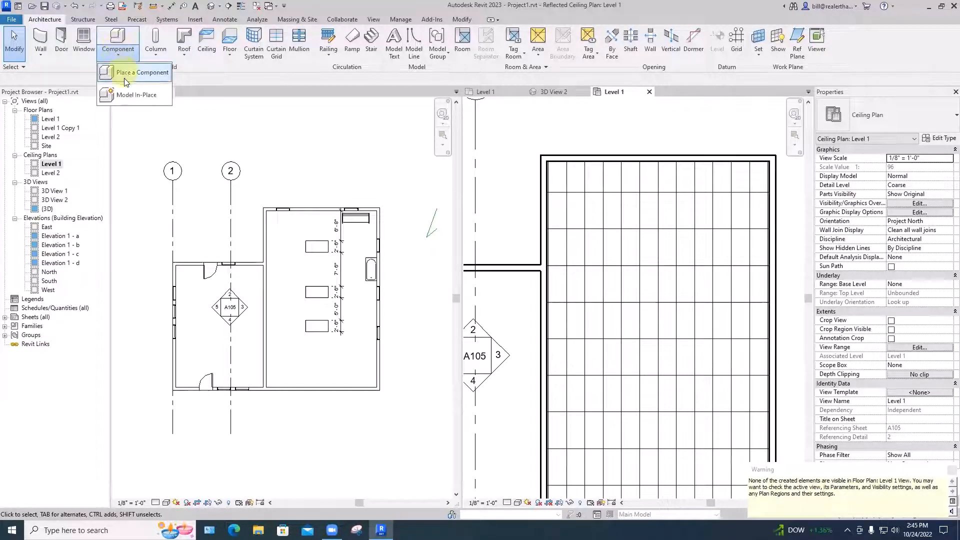
left_click(123, 53)
left_click(123, 53)
left_click(136, 78)
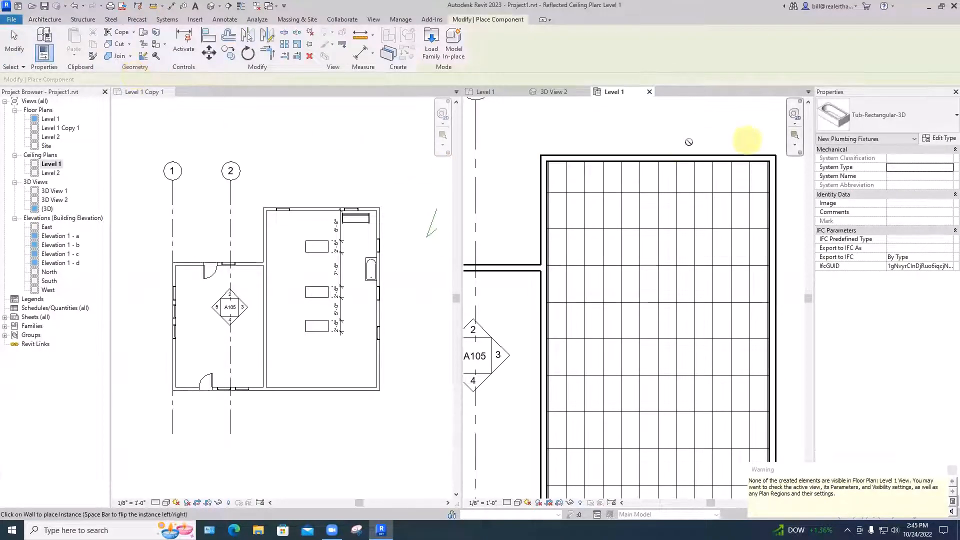
left_click(429, 46)
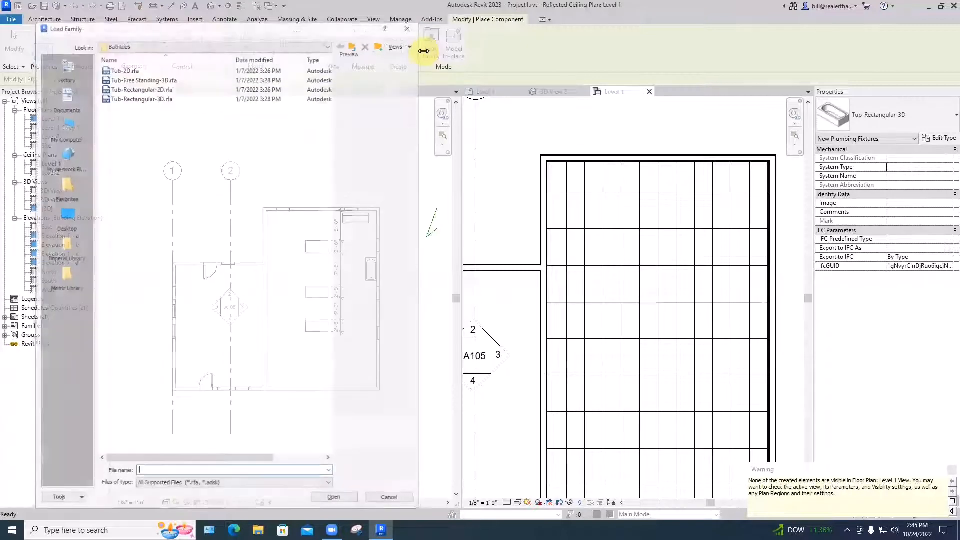
left_click(355, 49)
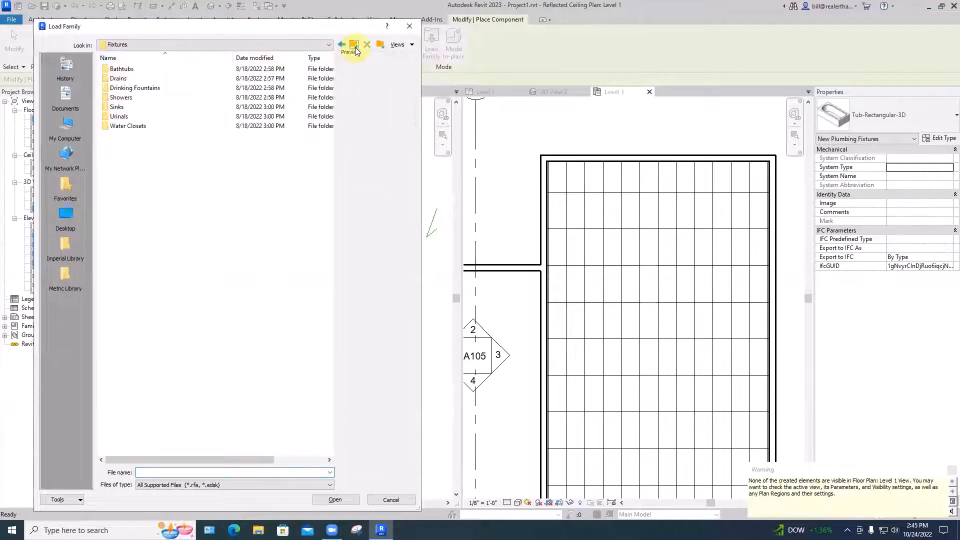
left_click(355, 50)
left_click(355, 50)
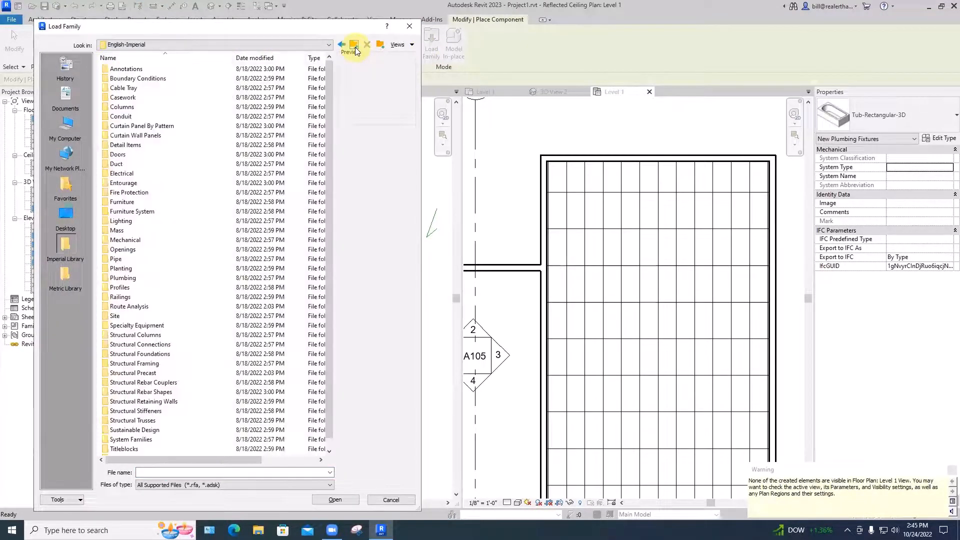
double_click(128, 221)
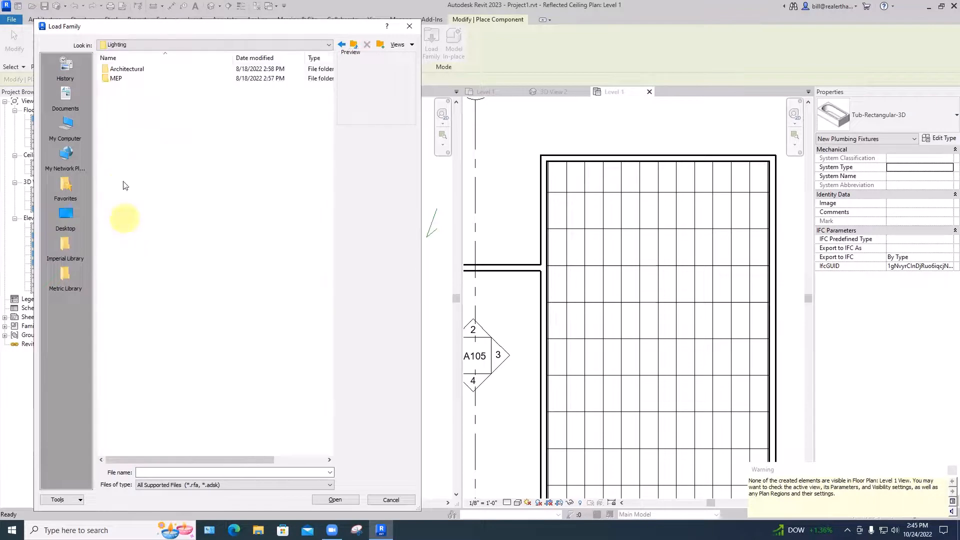
double_click(131, 69)
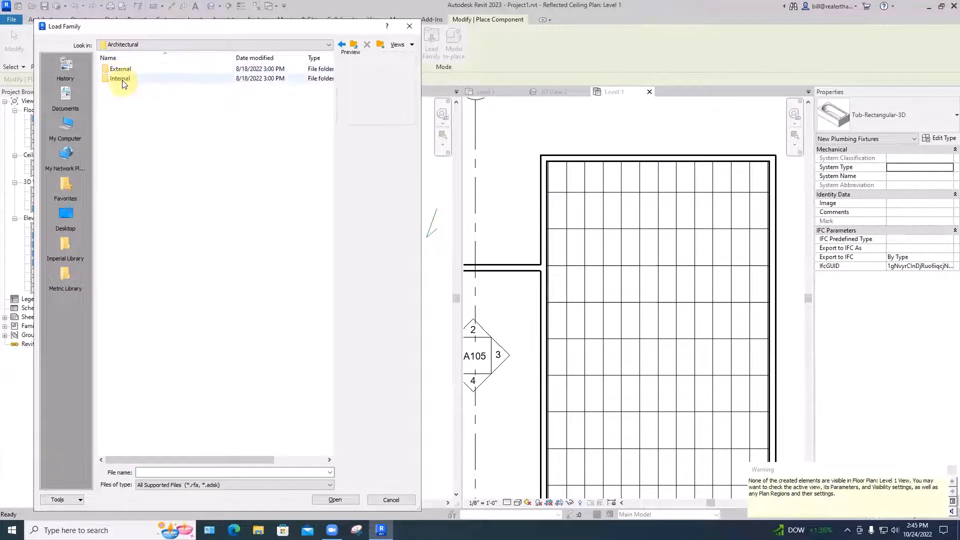
double_click(122, 80)
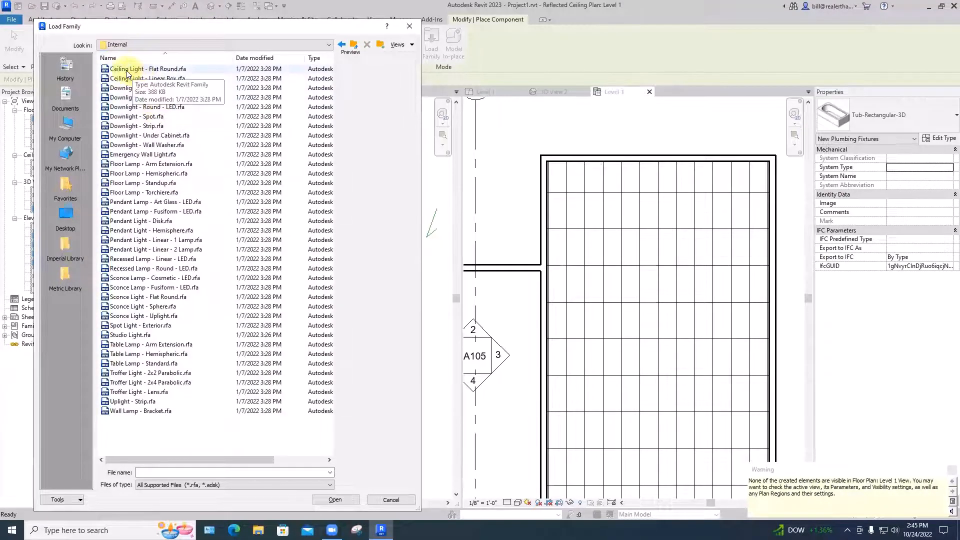
left_click(133, 70)
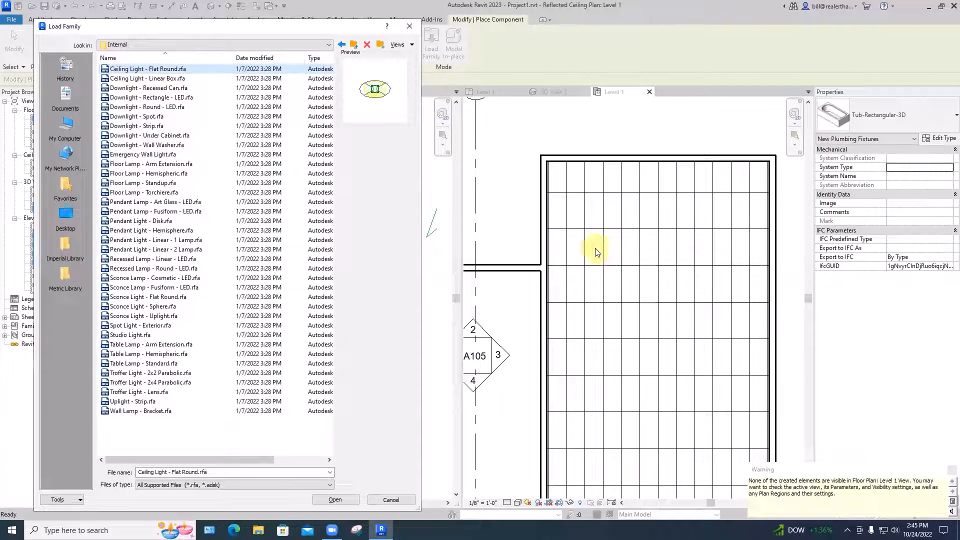
left_click(334, 500)
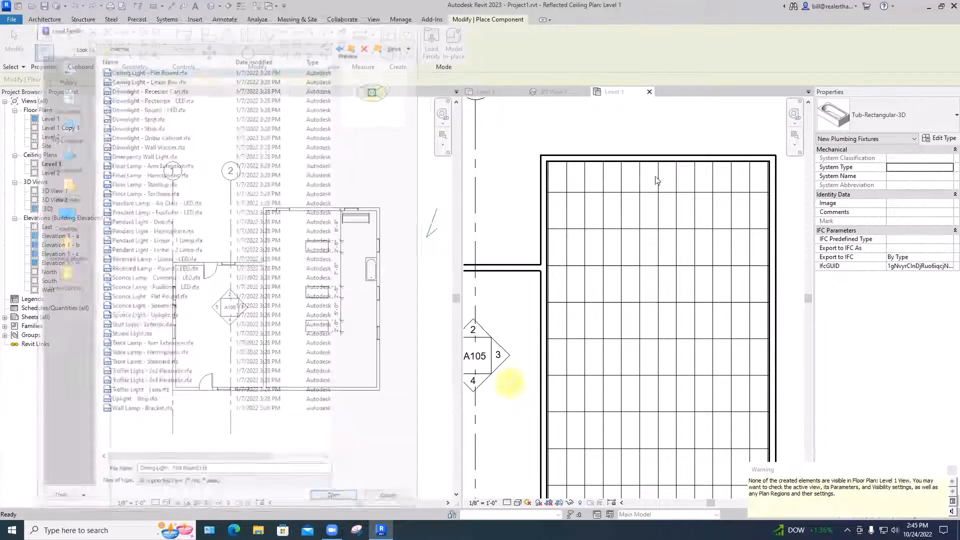
Place nine Ceiling Light - Flat Round fixtures on Room 1's ceiling grid, in three rows of three
left_click(631, 209)
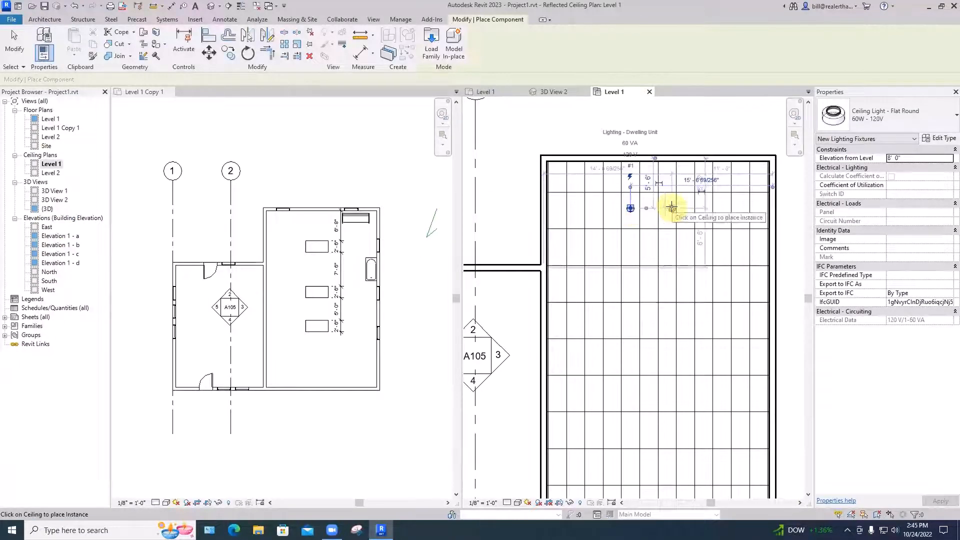
left_click(685, 208)
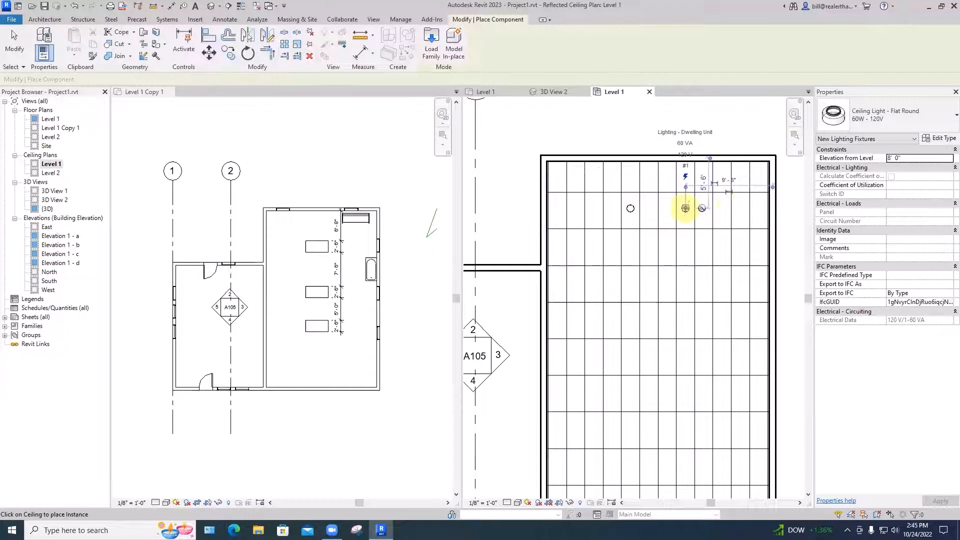
left_click(739, 208)
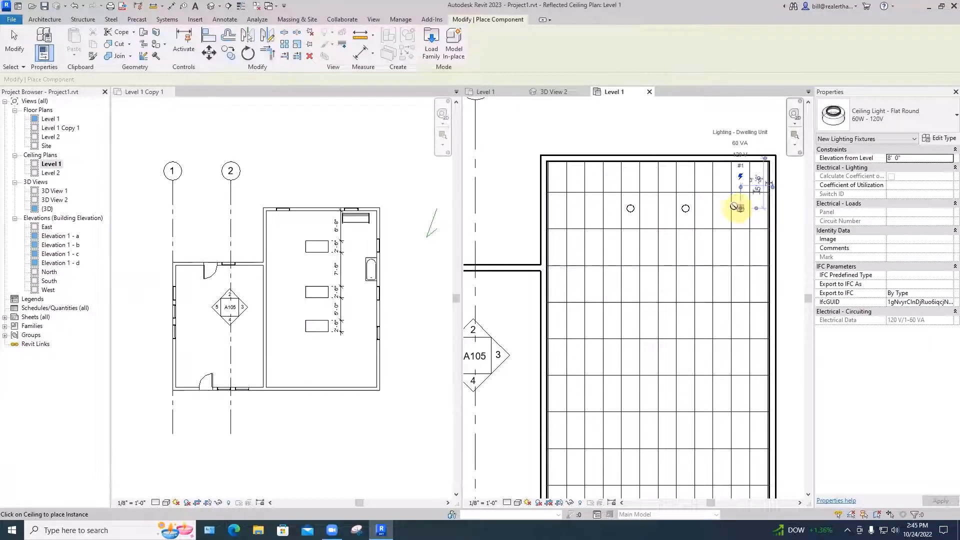
left_click(630, 286)
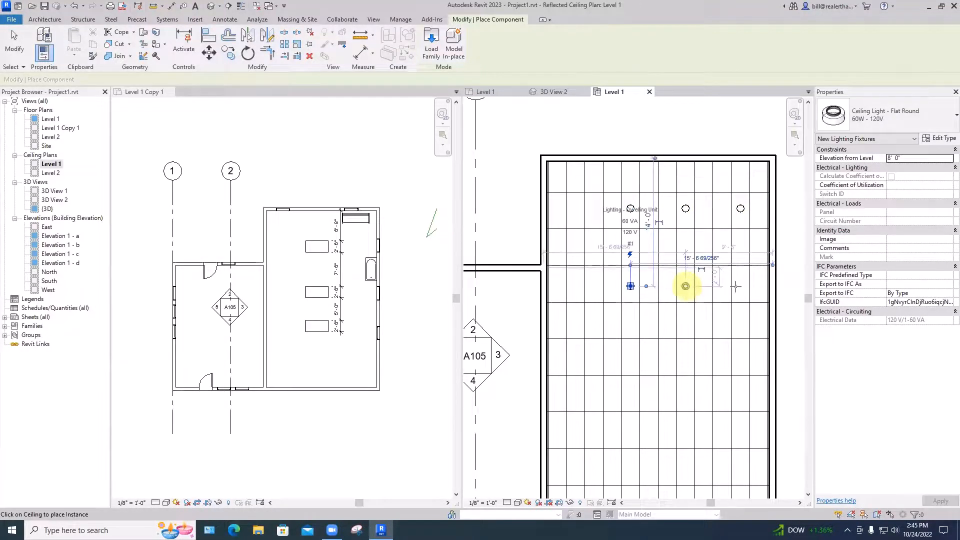
left_click(686, 286)
left_click(740, 286)
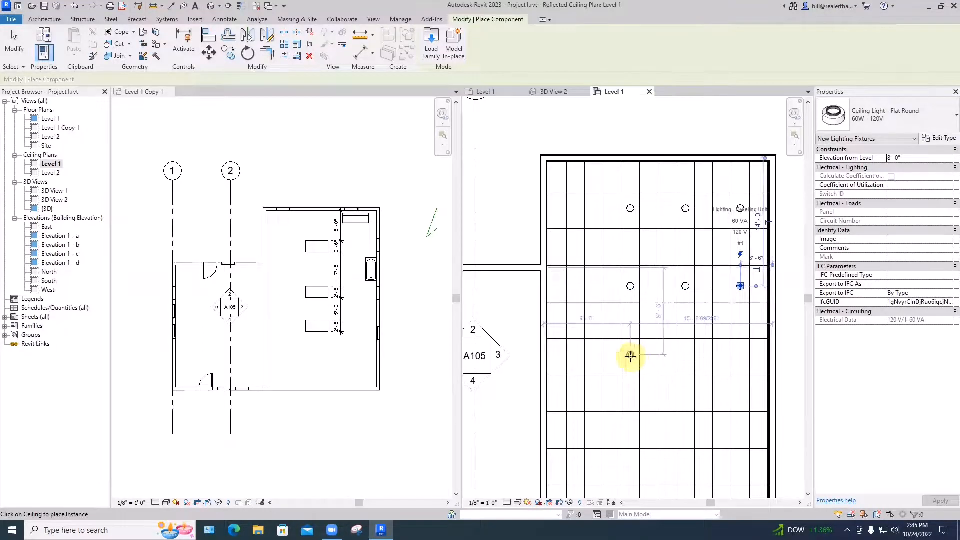
left_click(631, 359)
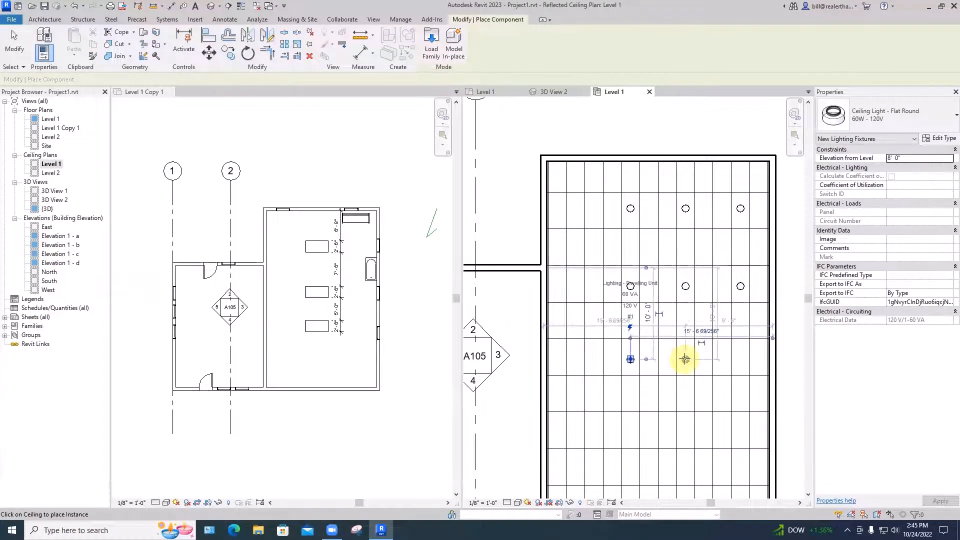
left_click(685, 359)
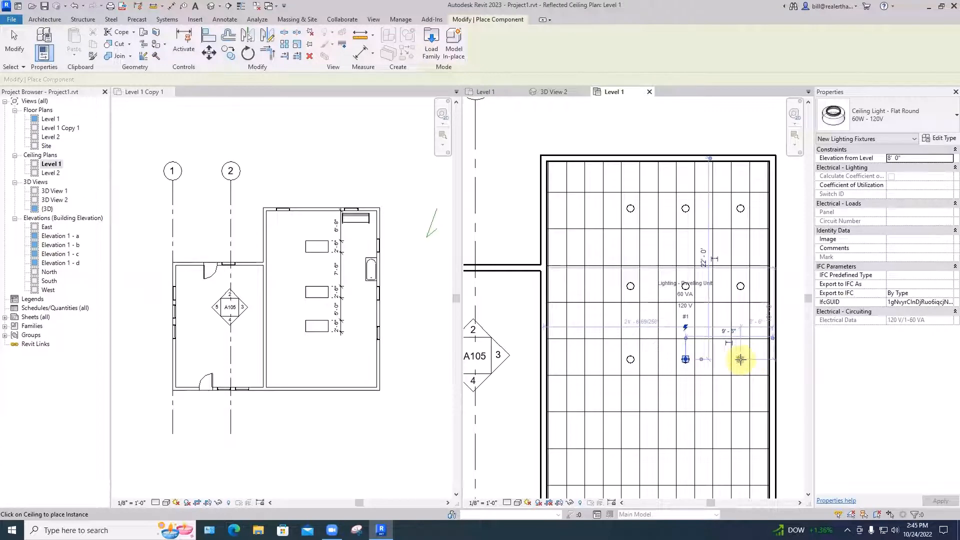
left_click(740, 359)
key("Escape")
key("Escape")
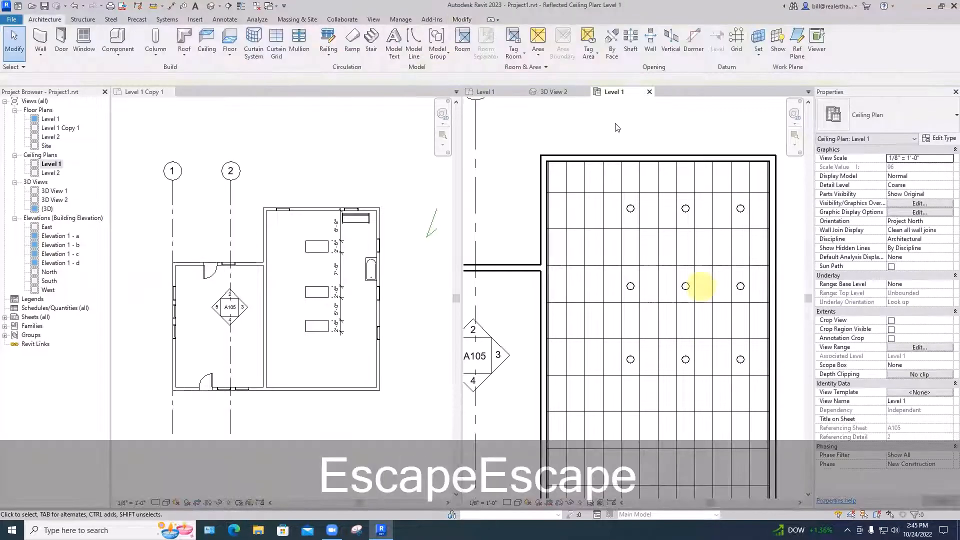
In 3D View 2, change the Level 1 floor's type to Wood Joist 10" - Wood Finish
left_click(554, 92)
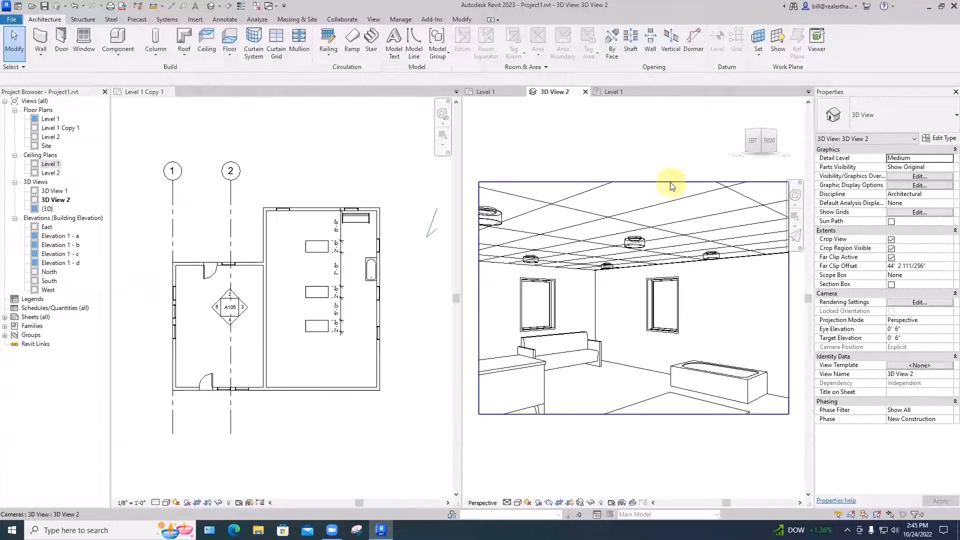
left_click(621, 367)
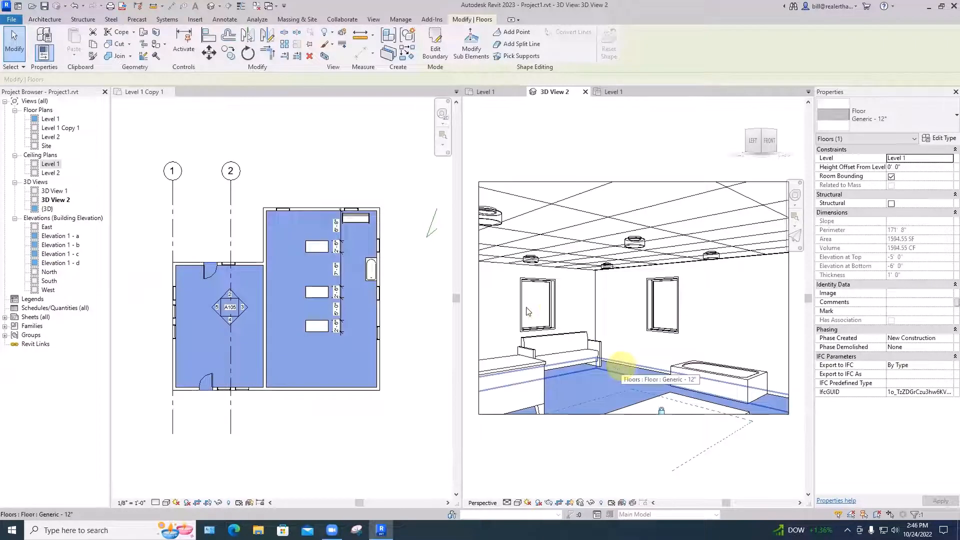
left_click(874, 122)
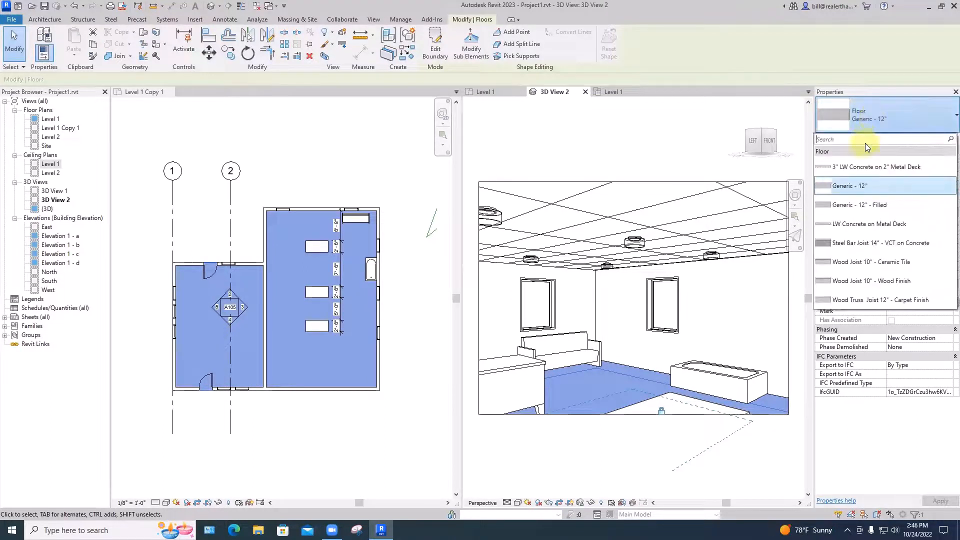
left_click(860, 280)
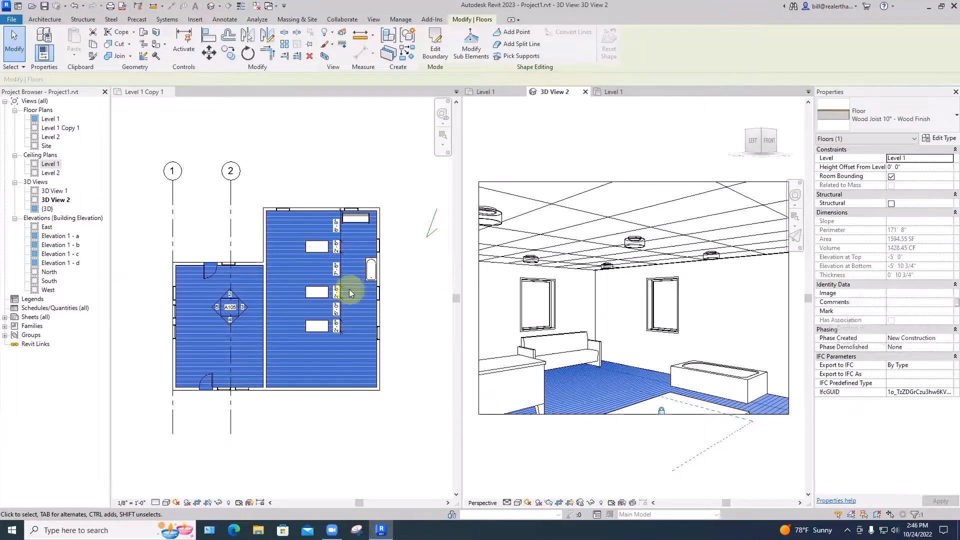
left_click(416, 399)
left_click(677, 152)
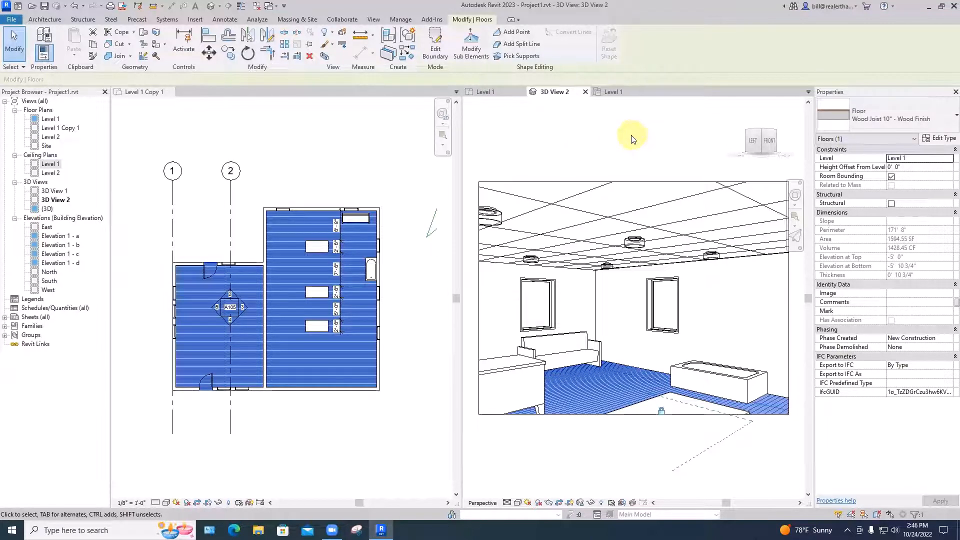
key("Escape")
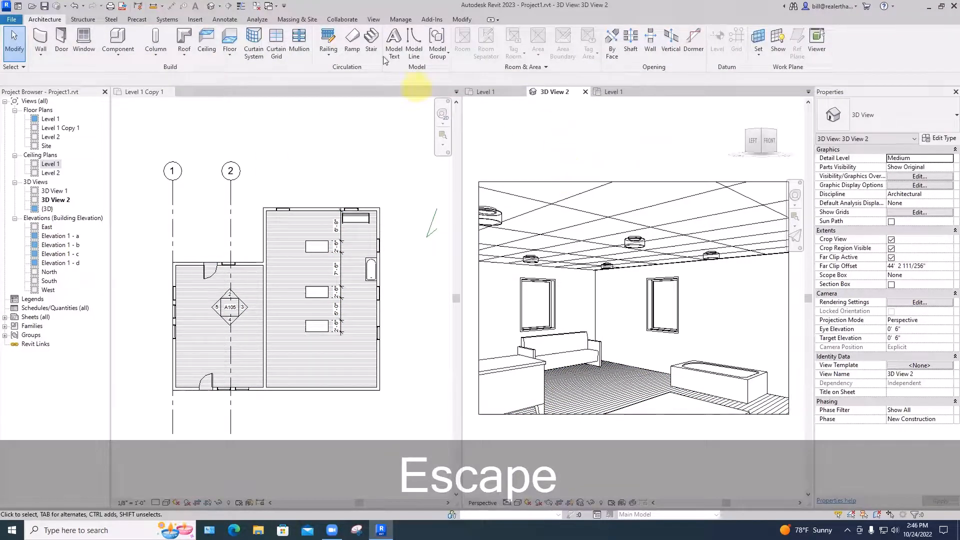
Render the camera view at Medium quality with the Interior: Sun and Artificial lighting scheme, and close the rendering settings
left_click(373, 20)
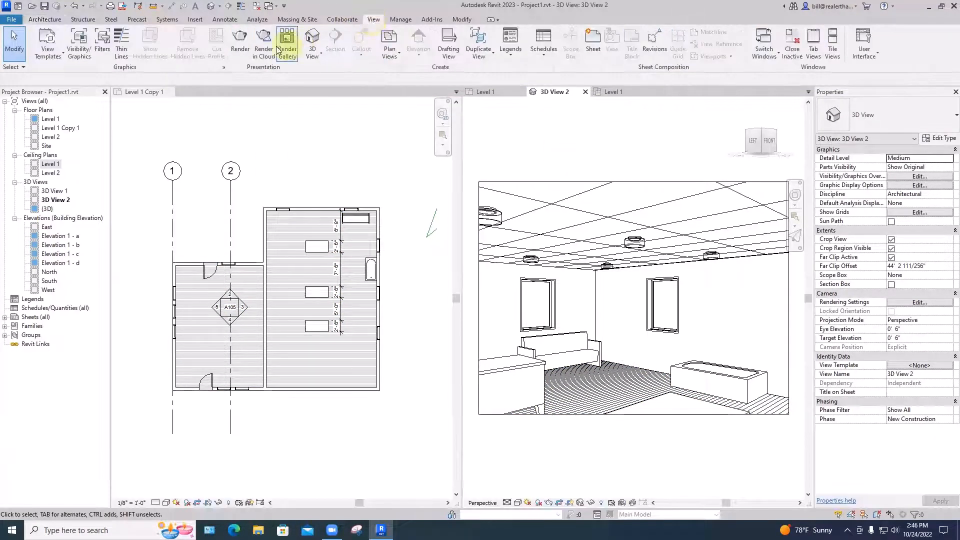
left_click(240, 46)
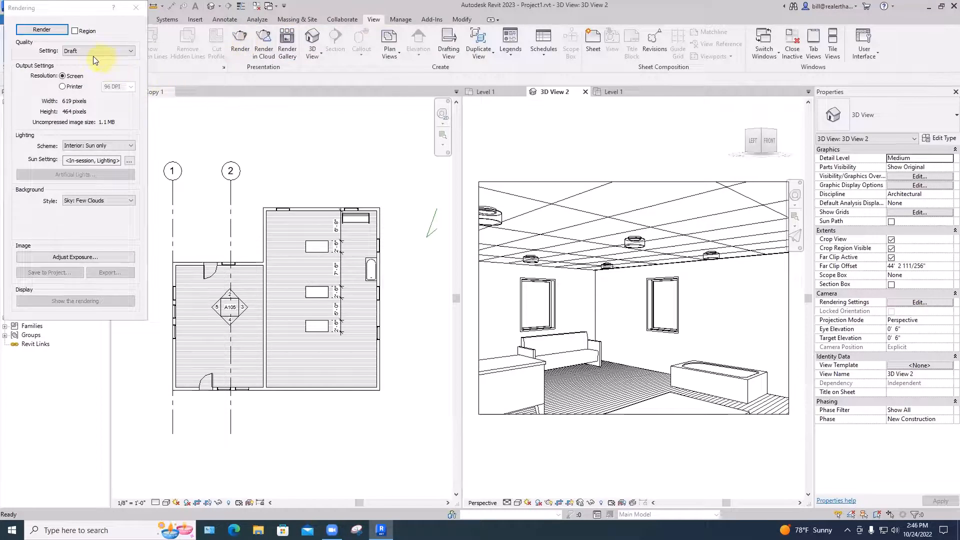
left_click(92, 51)
left_click(77, 71)
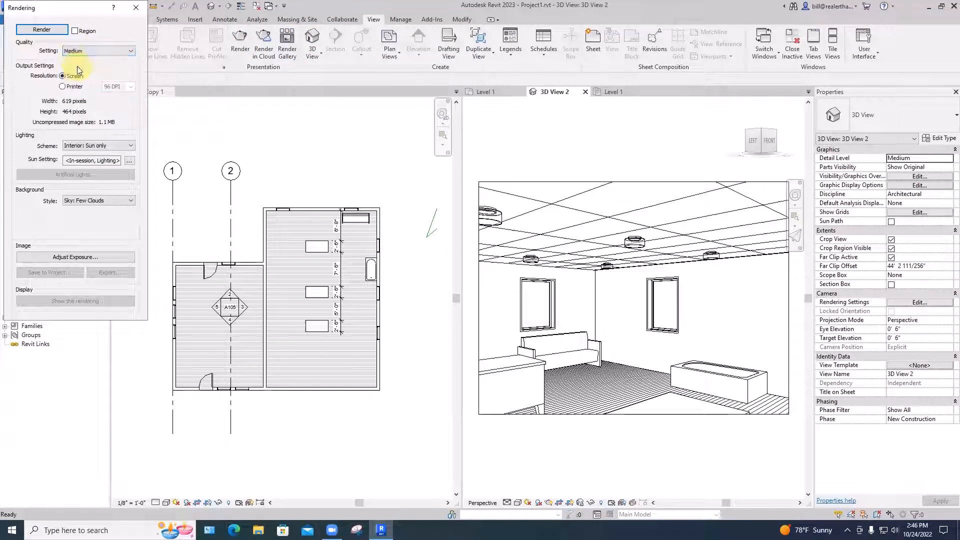
left_click(90, 148)
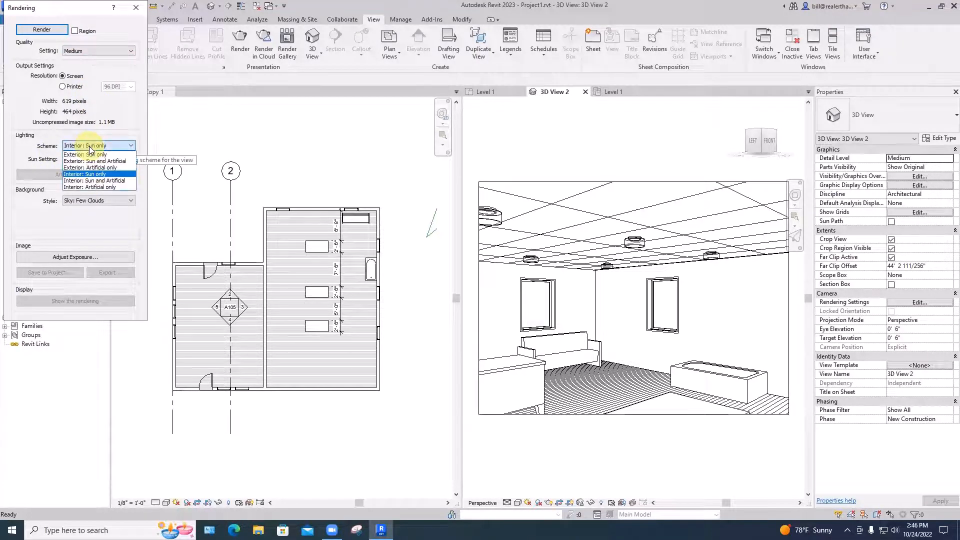
left_click(98, 182)
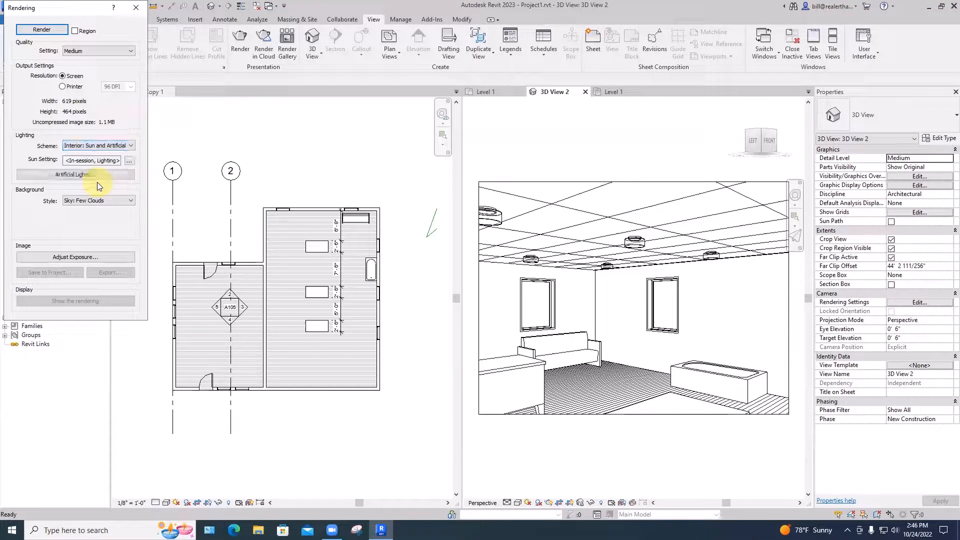
left_click(40, 29)
left_click(40, 29)
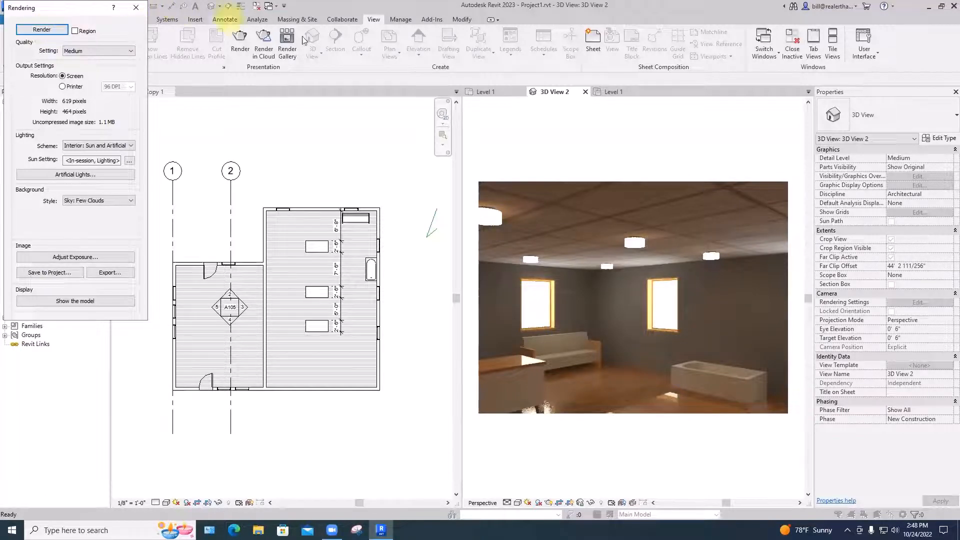
left_click(136, 8)
double_click(263, 247)
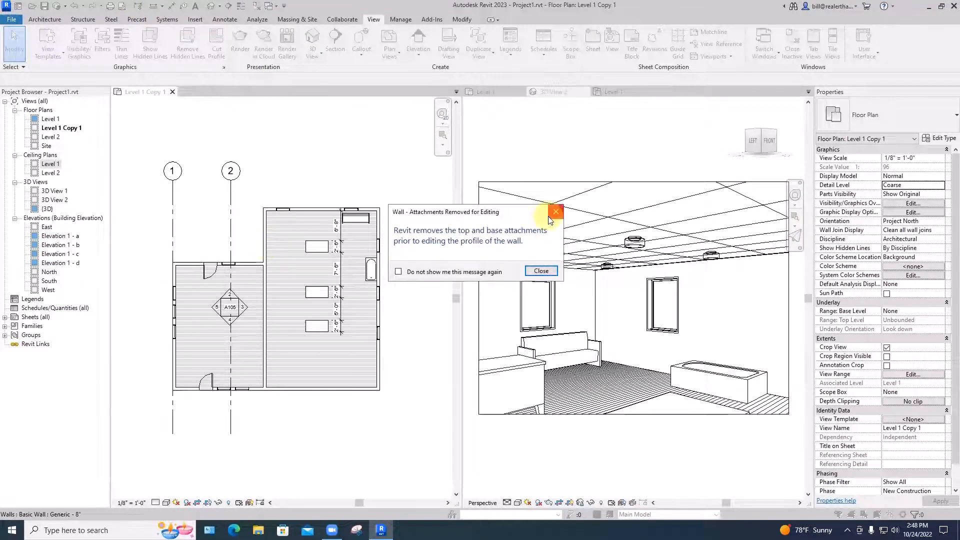
key("Escape")
key("Escape")
left_click(263, 240)
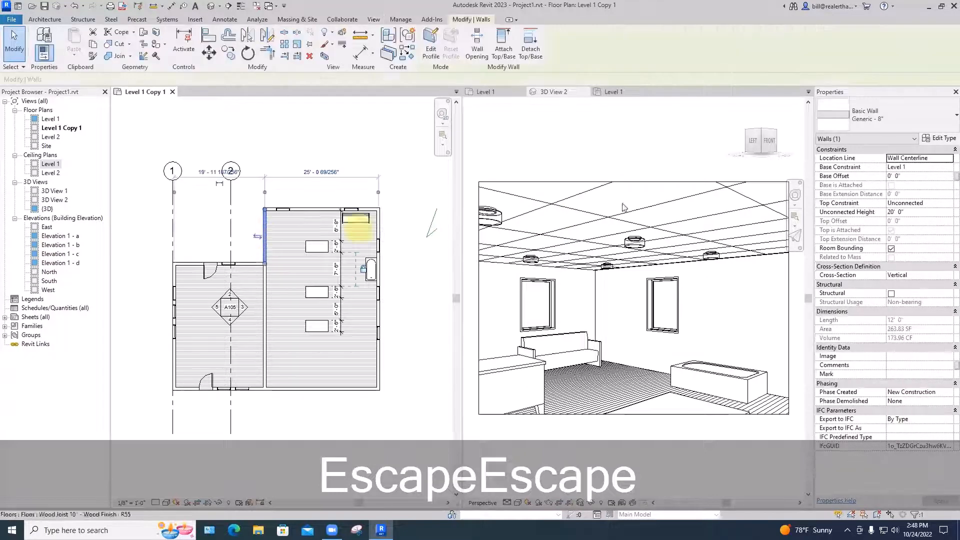
left_click(879, 115)
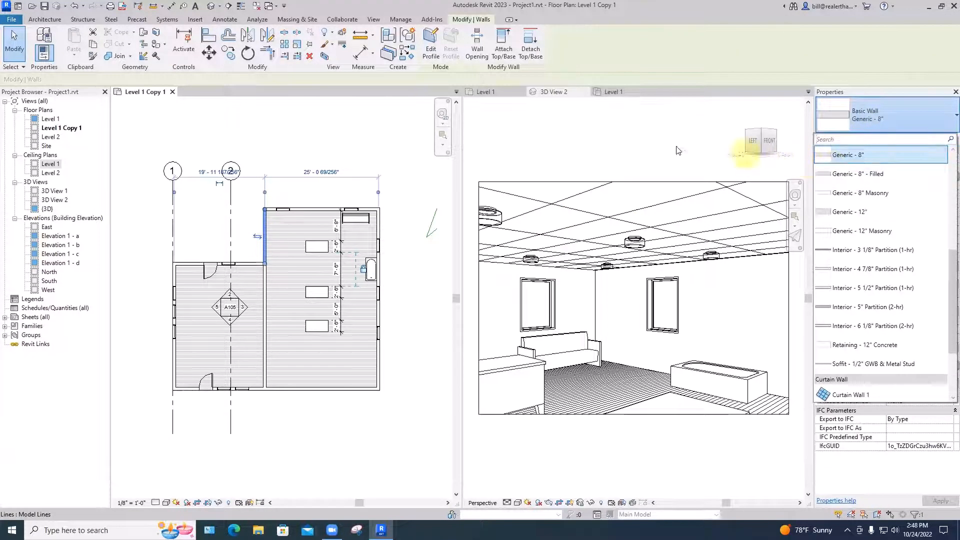
key("Escape")
key("Escape")
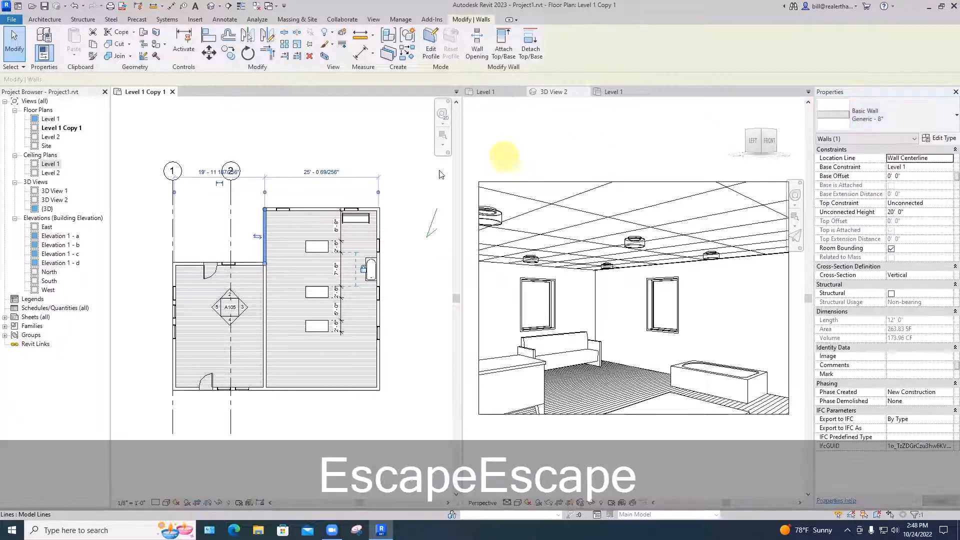
left_click(332, 195)
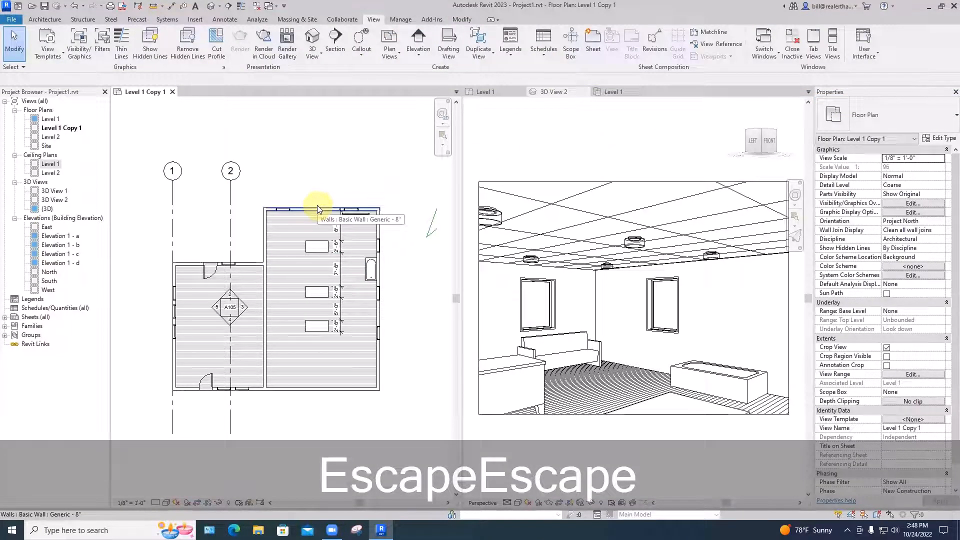
Select all instances of the Generic - 8" wall and change their type to Interior - 4 7/8" Partition (1-hr)
left_click(317, 208)
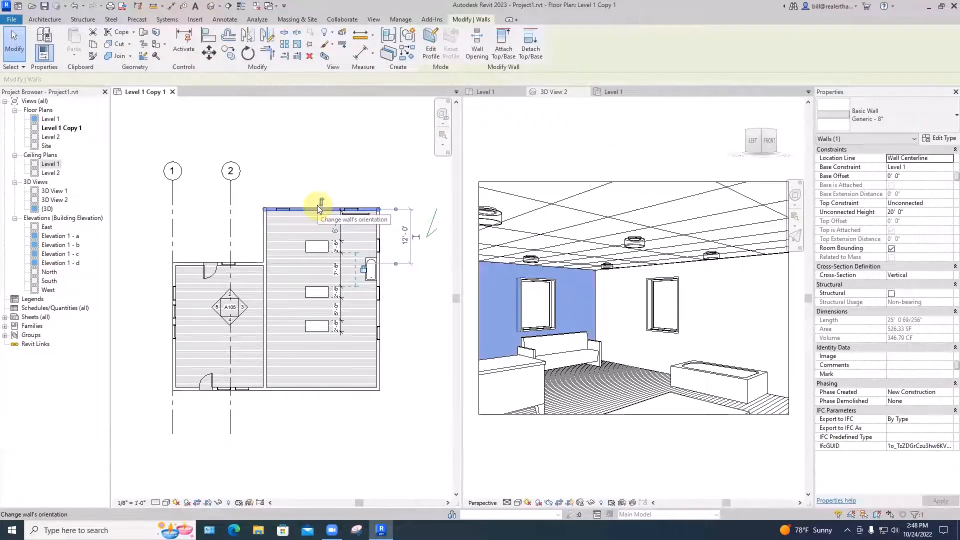
right_click(317, 205)
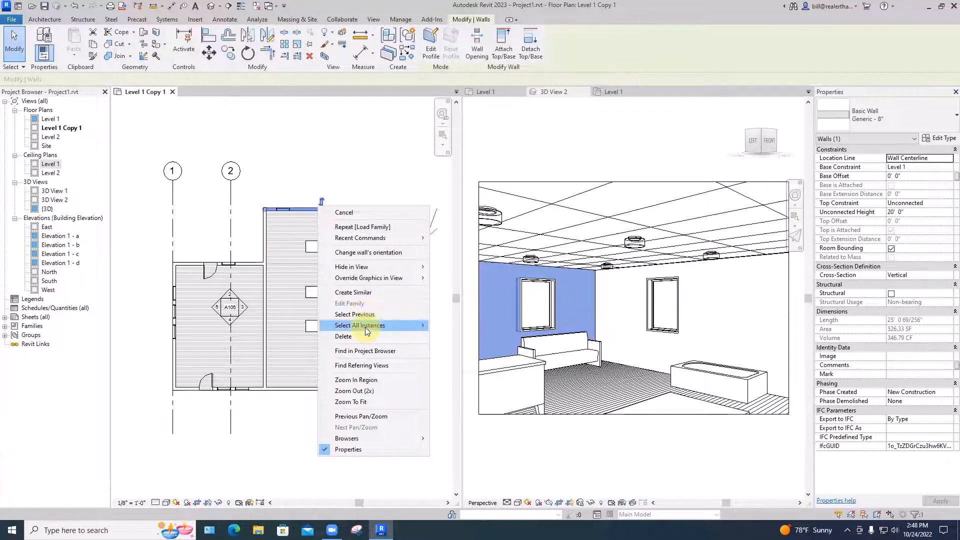
left_click(462, 338)
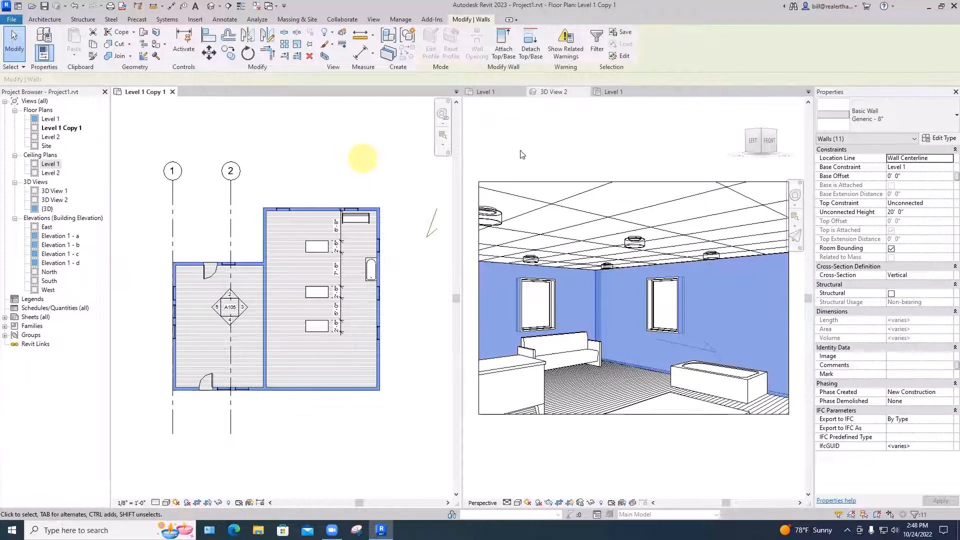
left_click(875, 116)
scroll(946, 277, "down", 1)
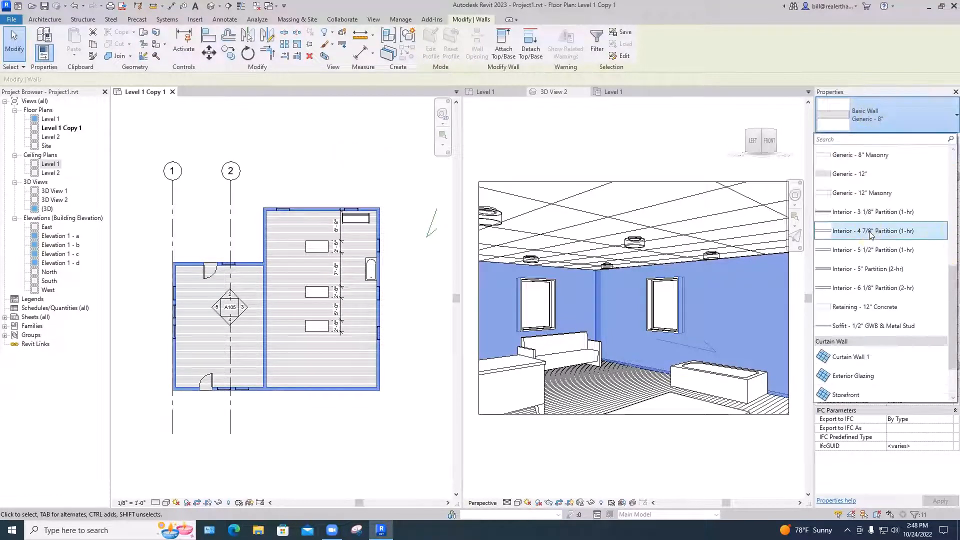
left_click(869, 231)
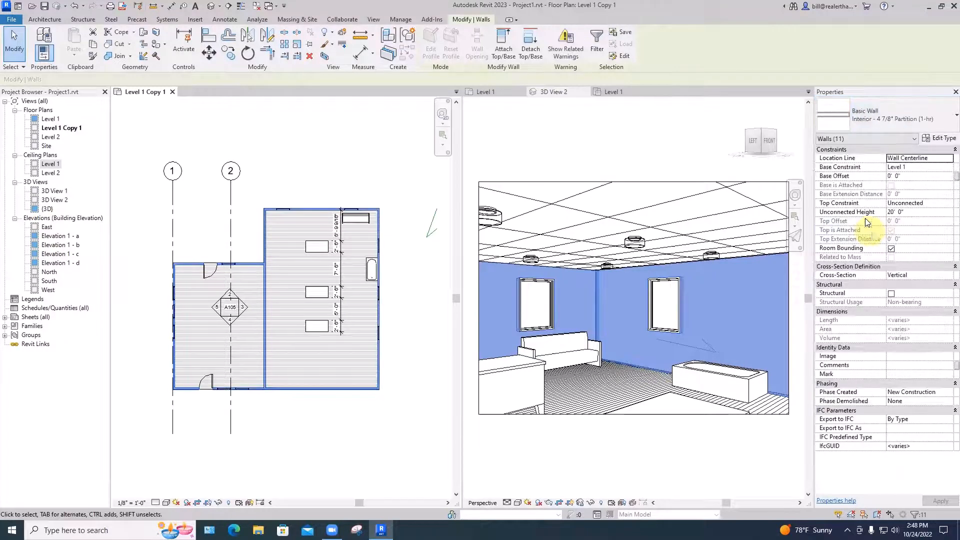
left_click(473, 393)
Render 3D View 2 with the changed walls using the existing settings, and close the rendering settings
left_click(246, 56)
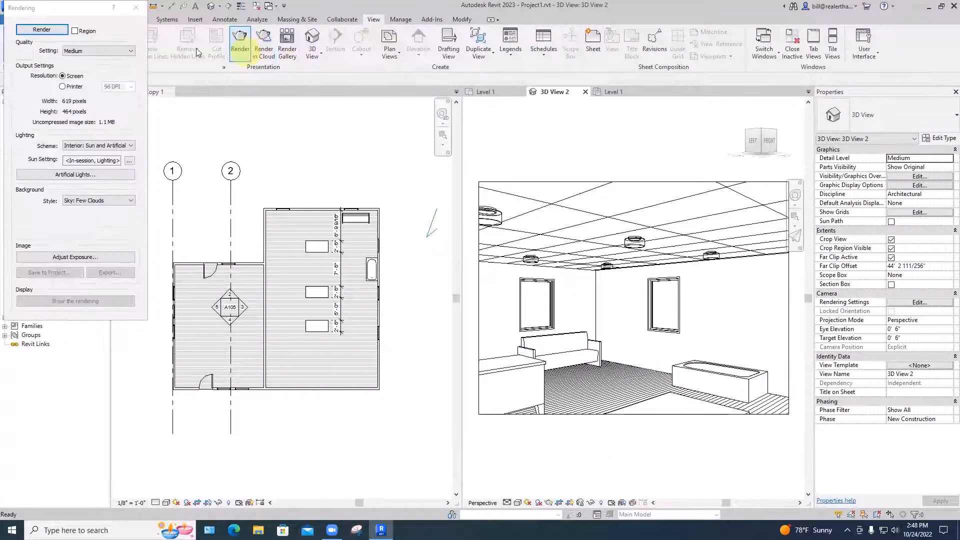
left_click(49, 27)
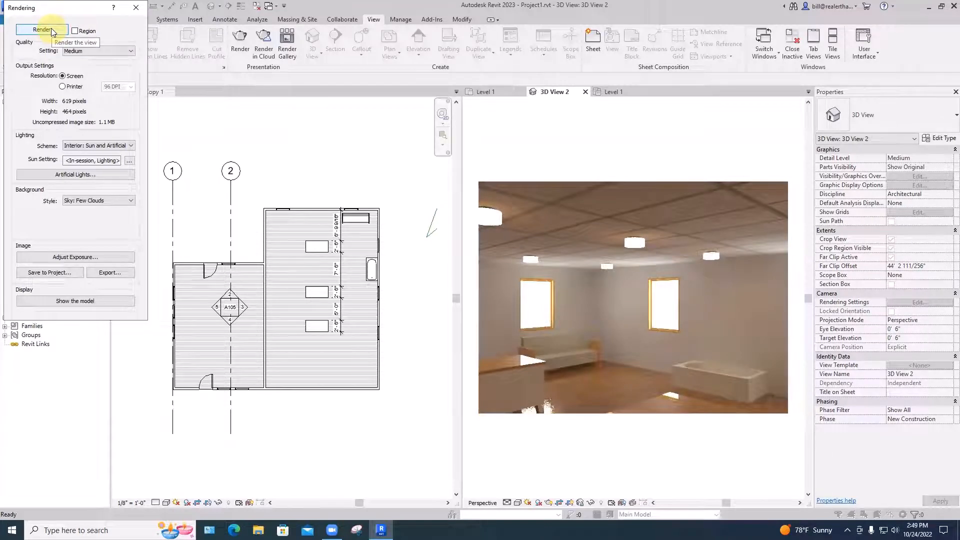
left_click(136, 7)
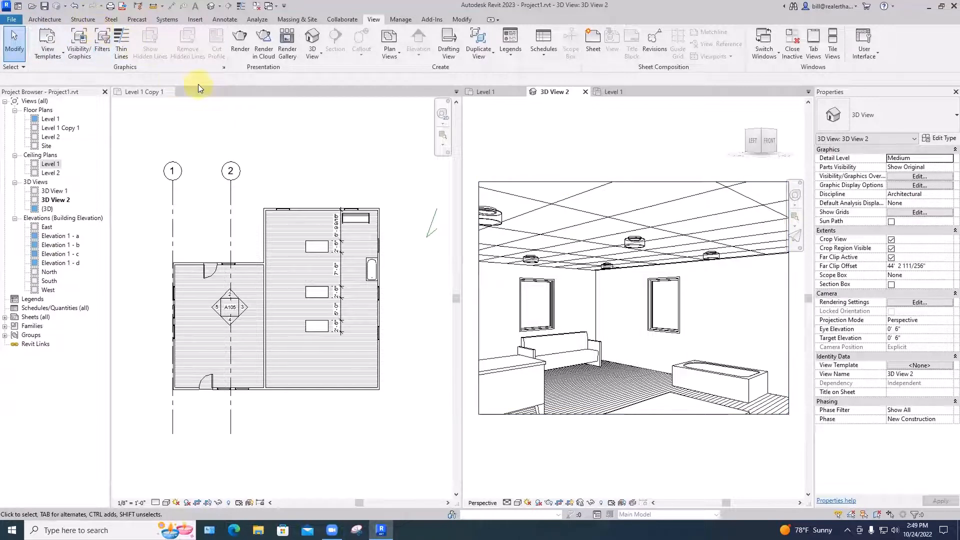
Render 3D View 2 once more with the current Medium quality and interior lighting settings
key("r")
key("r")
left_click(40, 27)
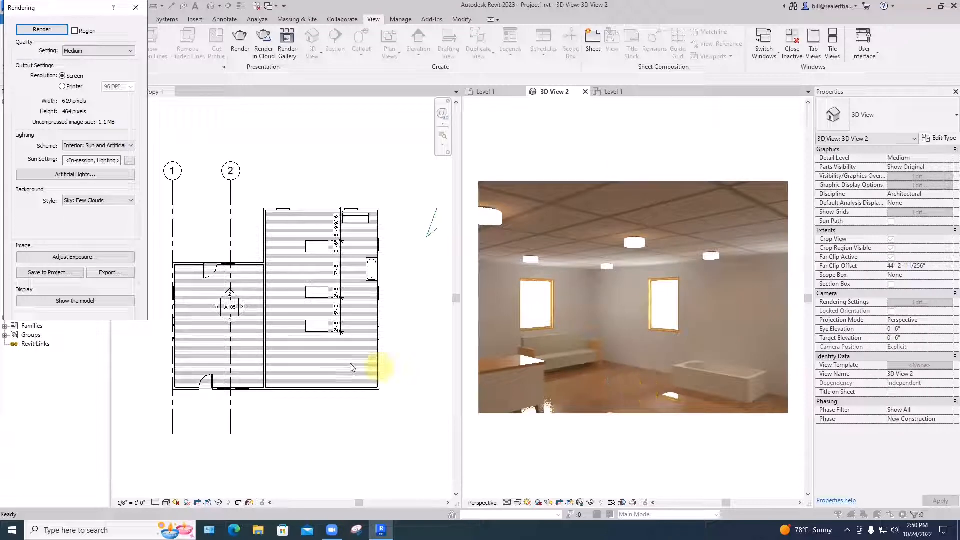
Save the rendered image to the project as "first 3d viewwith materials" and close the rendering settings
left_click(58, 273)
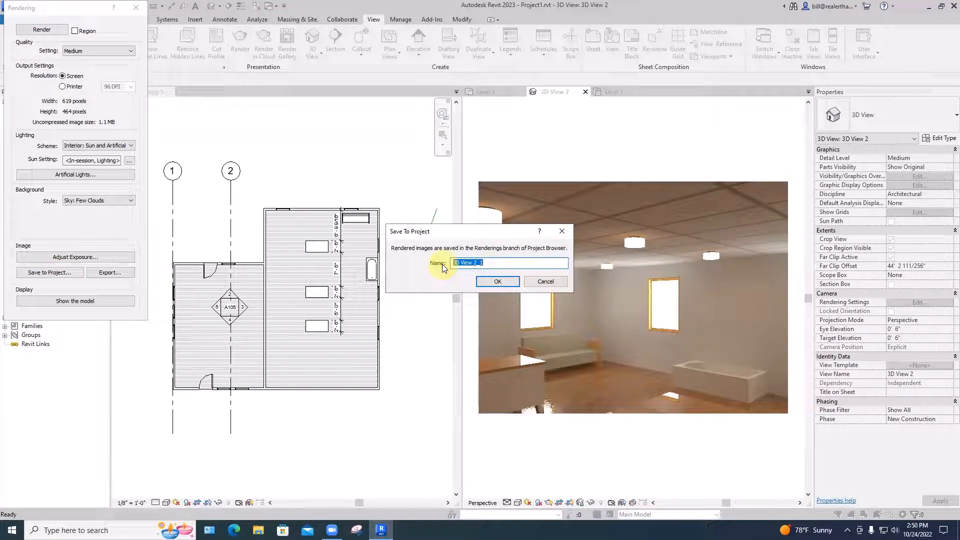
type("first 3")
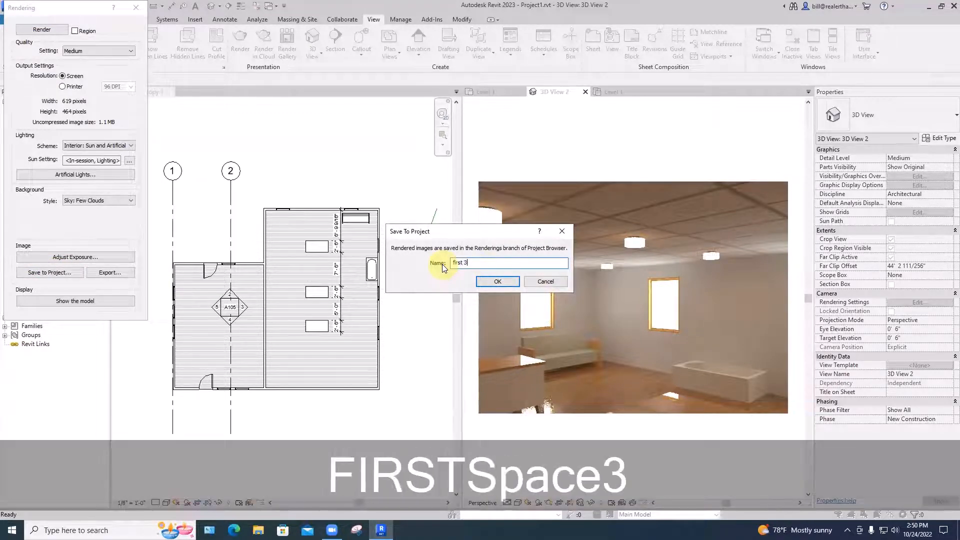
type("d view")
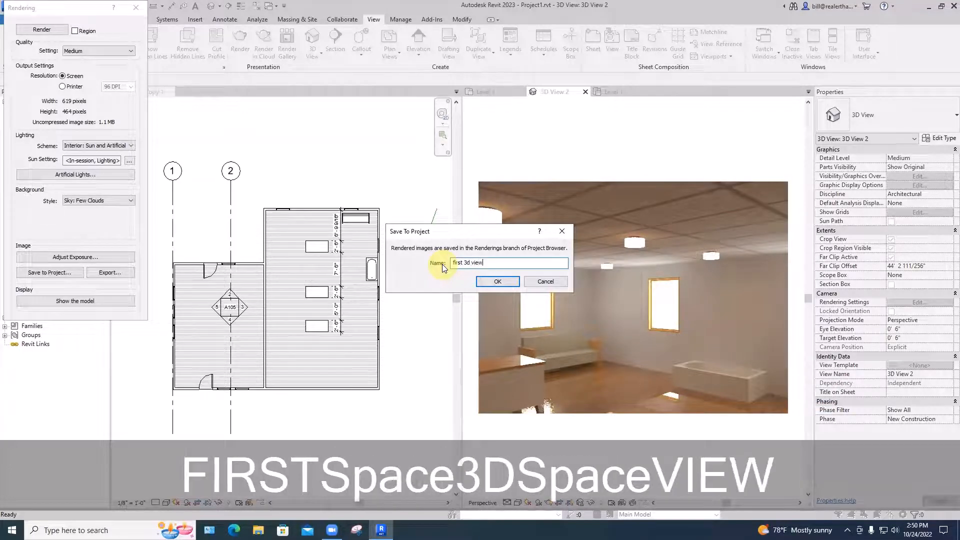
type("with ma")
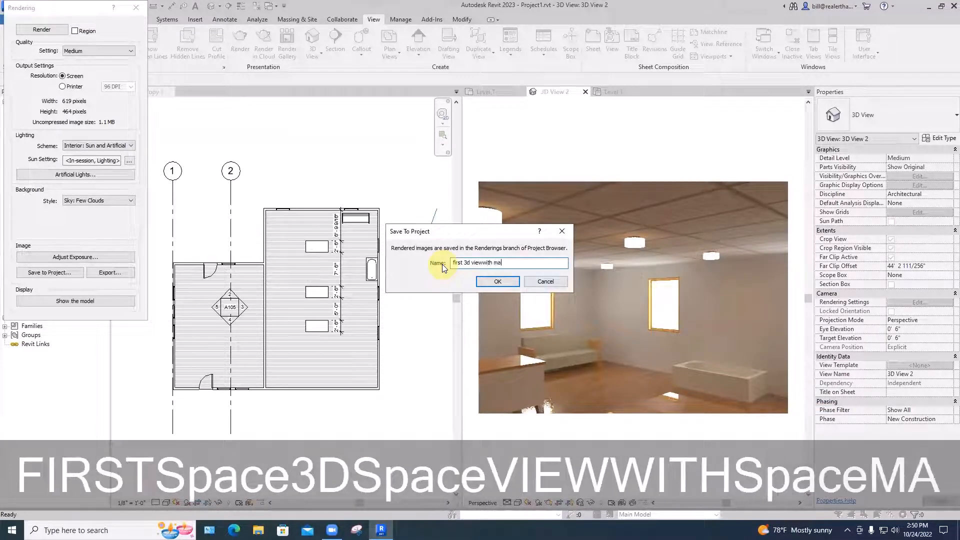
type("terials")
key("Return")
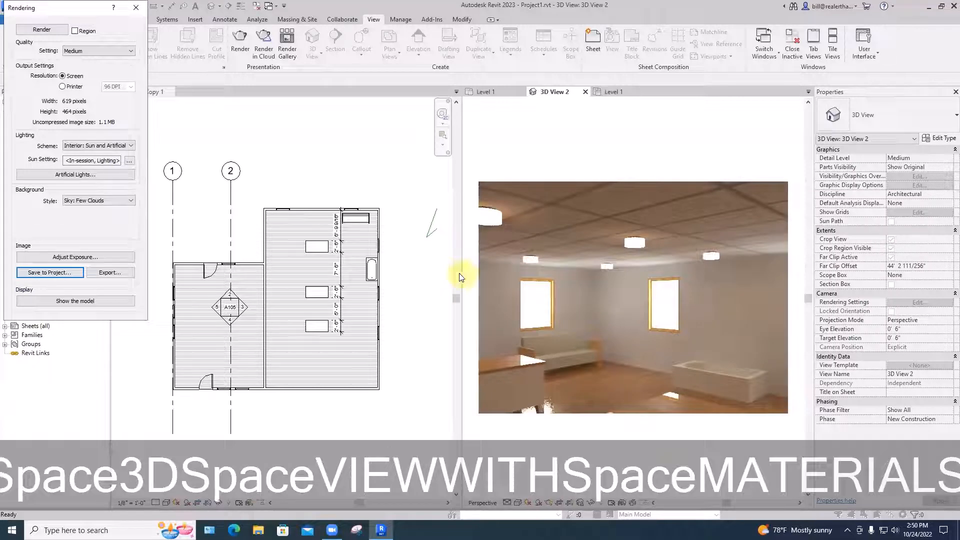
left_click(136, 8)
Expand the project's sheets and open sheet A105 - Unnamed
left_click(15, 300)
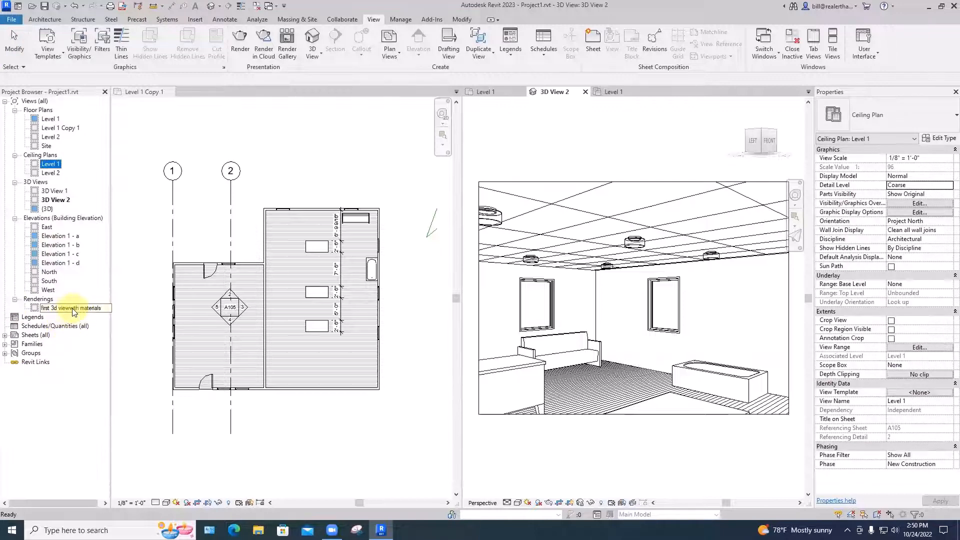
left_click(30, 335)
left_click(5, 335)
left_click(34, 344)
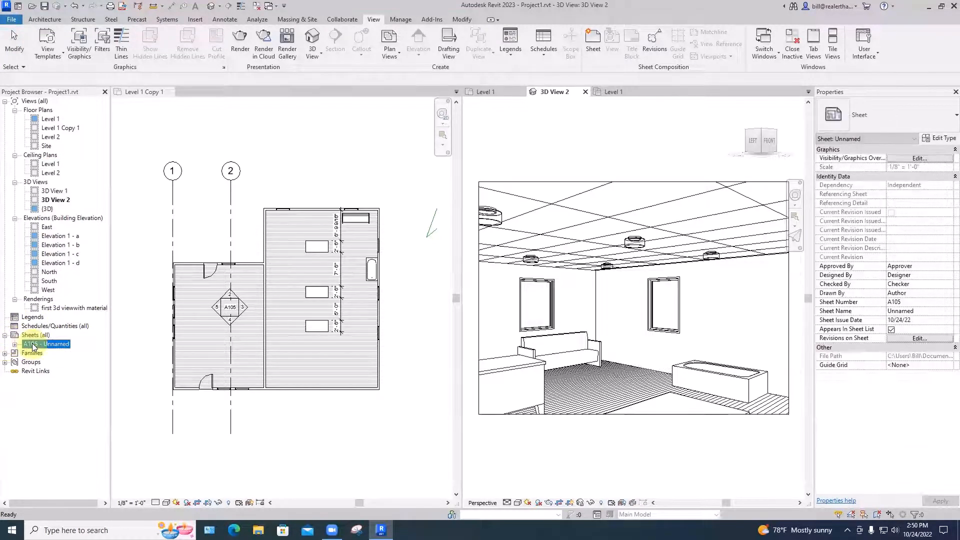
double_click(33, 344)
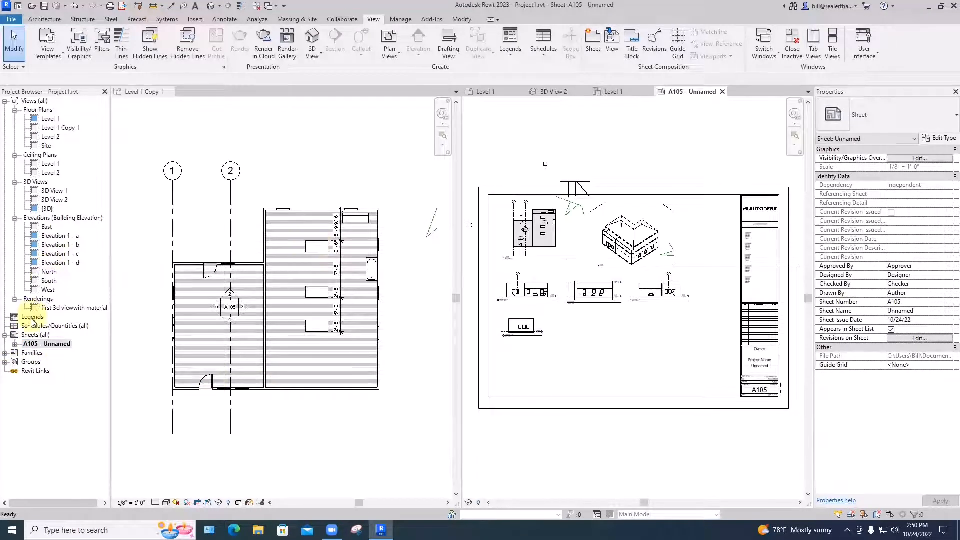
Place the "first 3d viewwith materials" rendering on sheet A105, beside the 3D building view near the title block, and inspect it
left_click(44, 308)
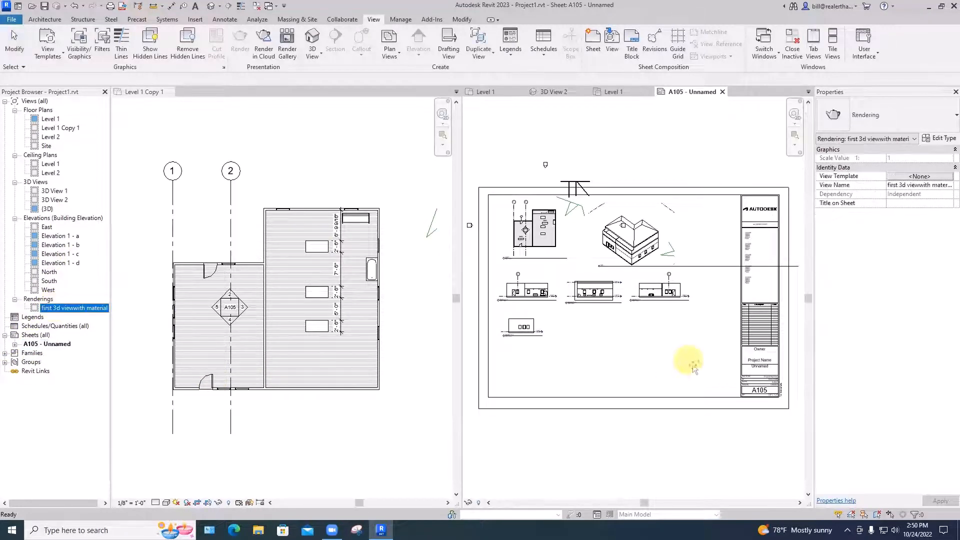
left_click(703, 233)
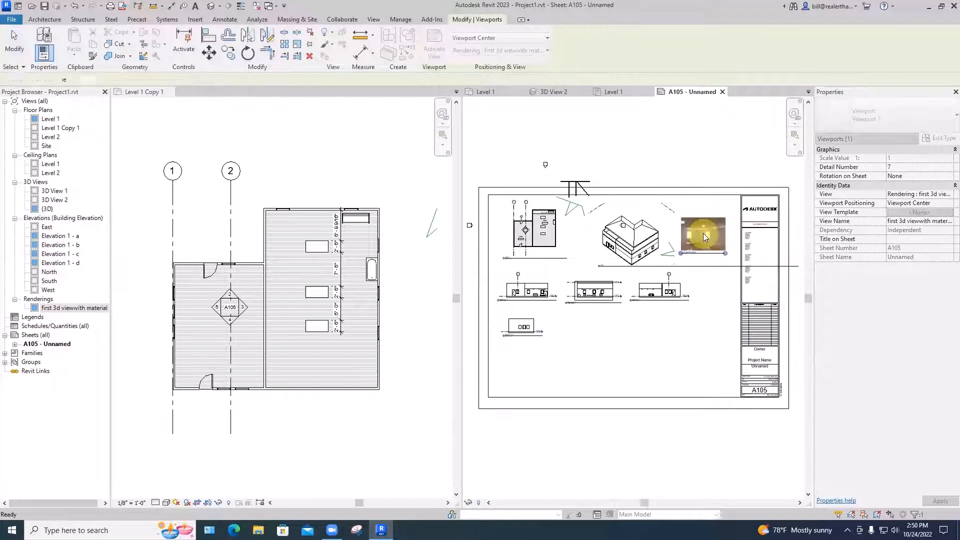
left_click(705, 300)
key("Escape")
scroll(712, 297, "up", 4)
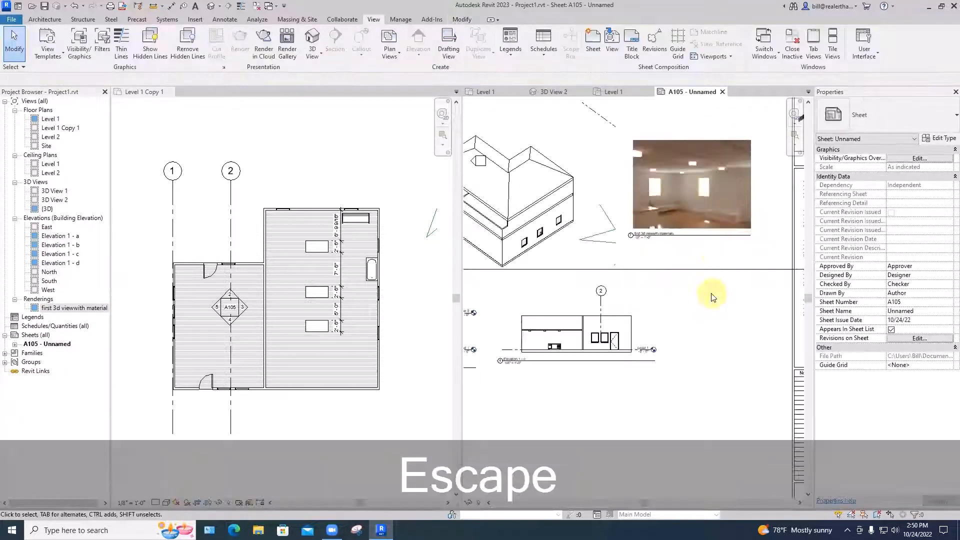
scroll(715, 352, "up", 2)
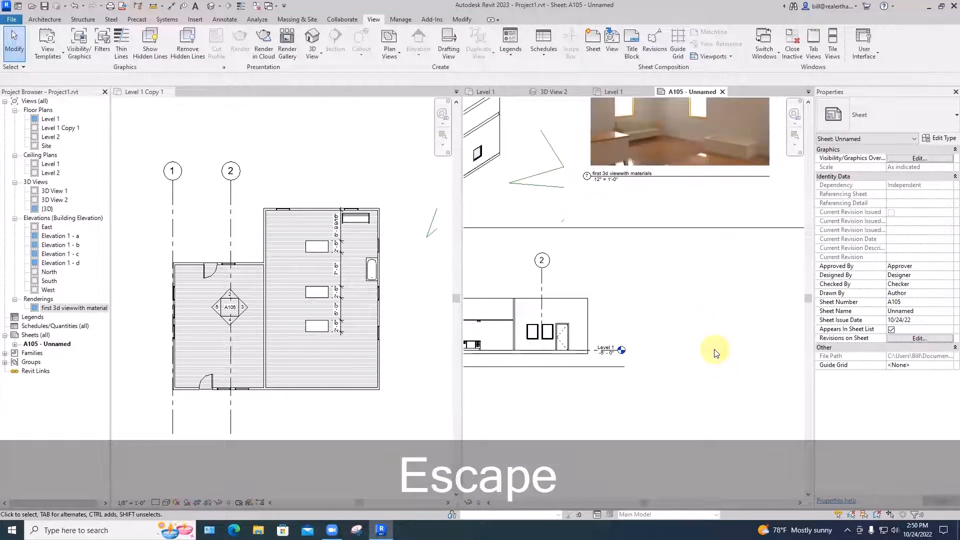
scroll(715, 352, "down", 5)
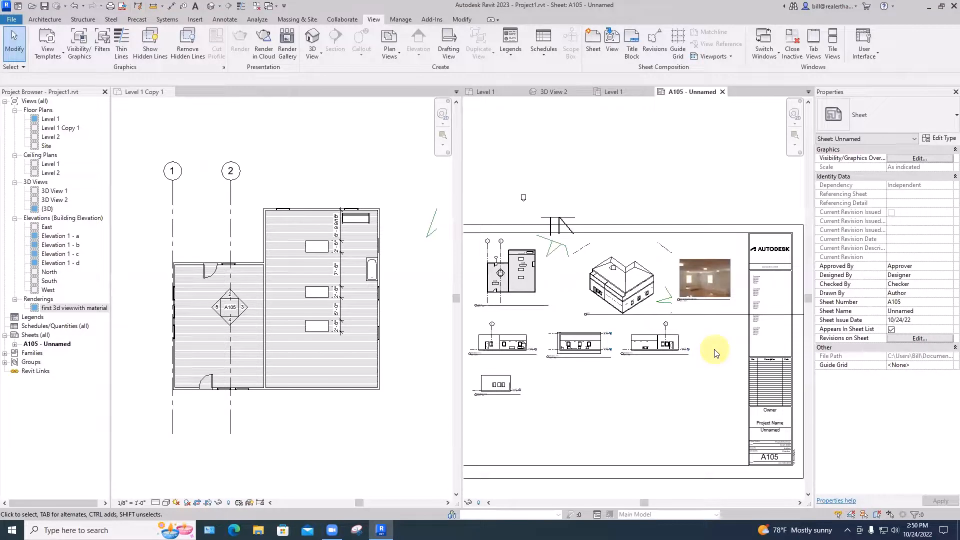